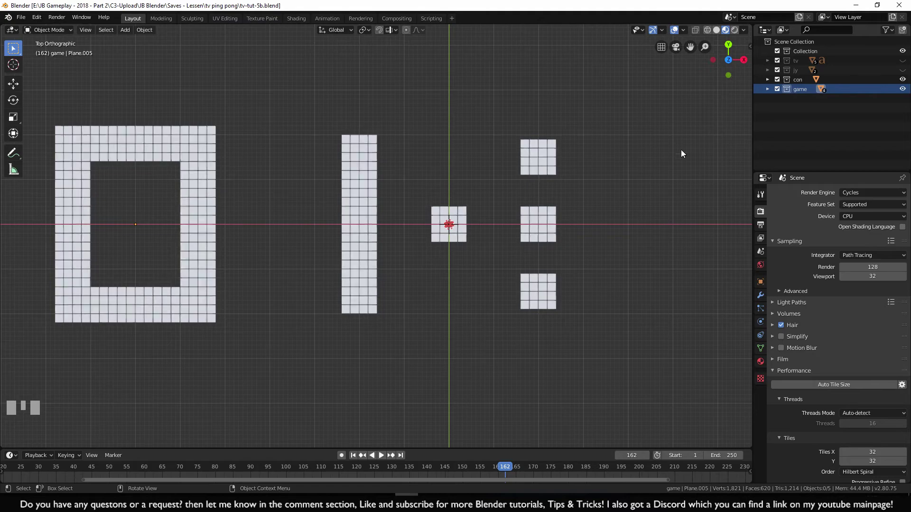
Hide the con collection and scale all the game pieces together to 0.1
left_click(903, 80)
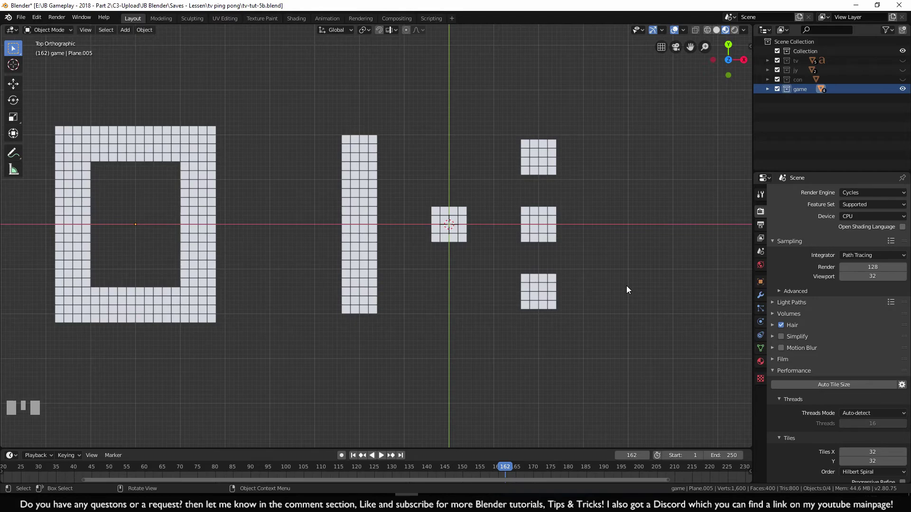
key("a")
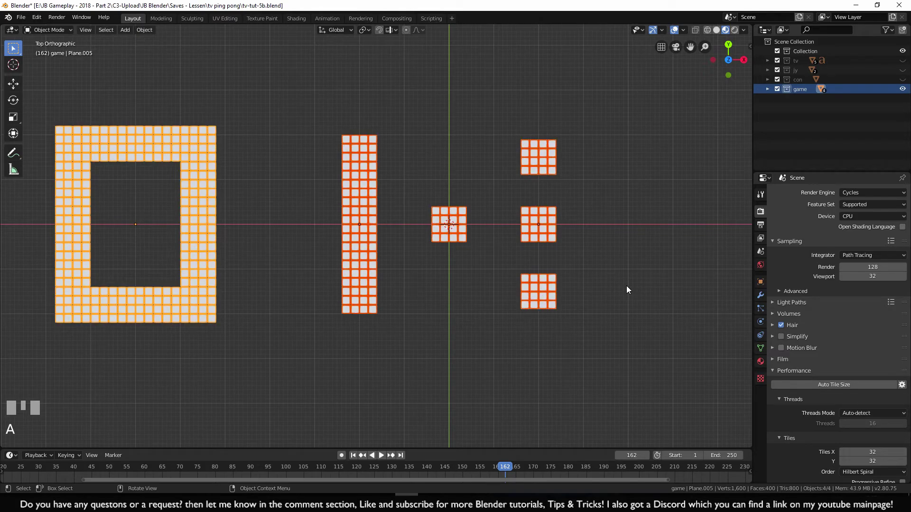
key("s")
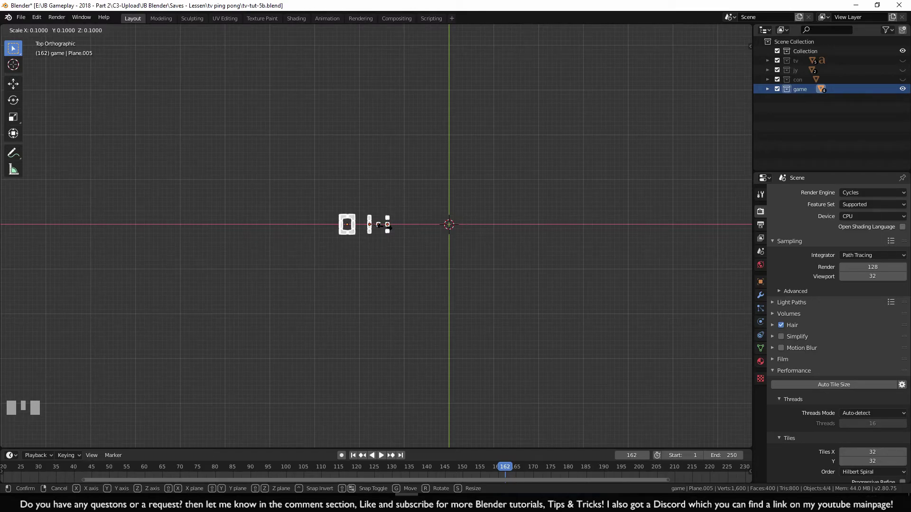
left_click(385, 227, "ctrl")
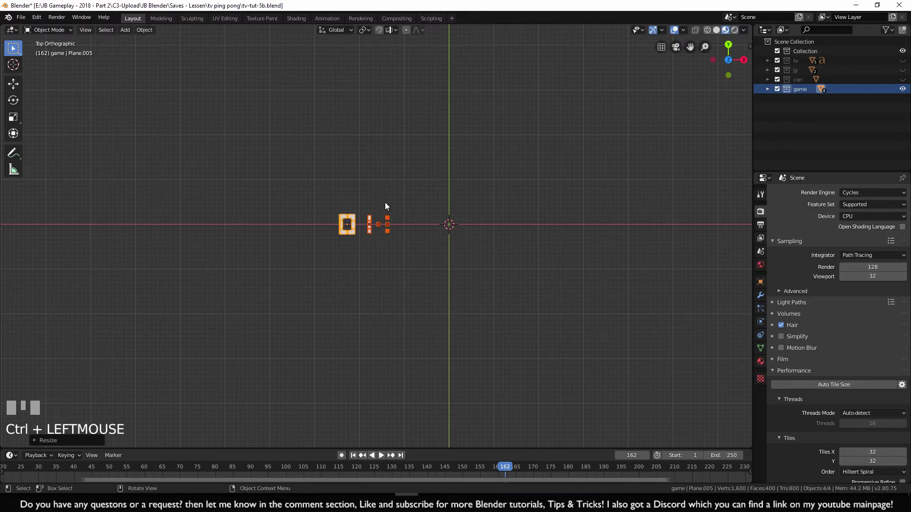
Rotate the game pieces 90 degrees about the global X axis so they stand upright
key("KP_3")
scroll(513, 266, "up", 4)
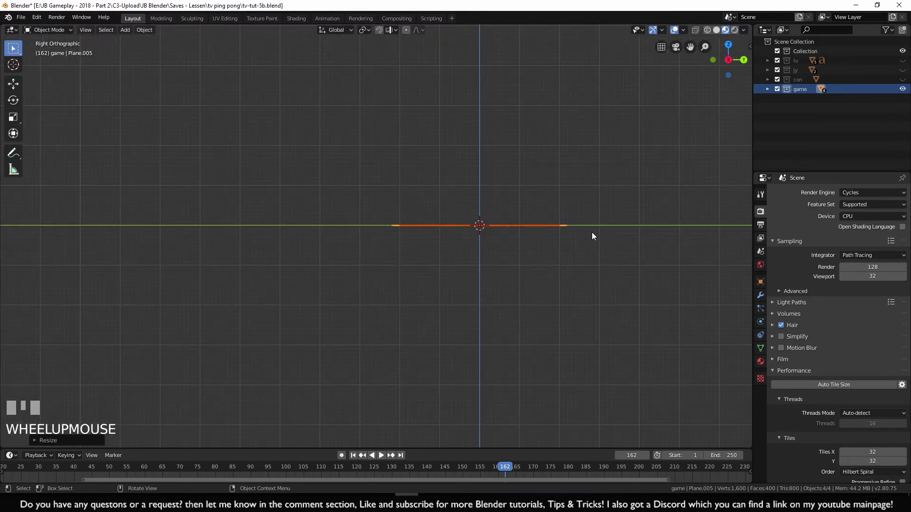
middle_click_drag(570, 243, 491, 237, "shift")
scroll(582, 243, "up", 1)
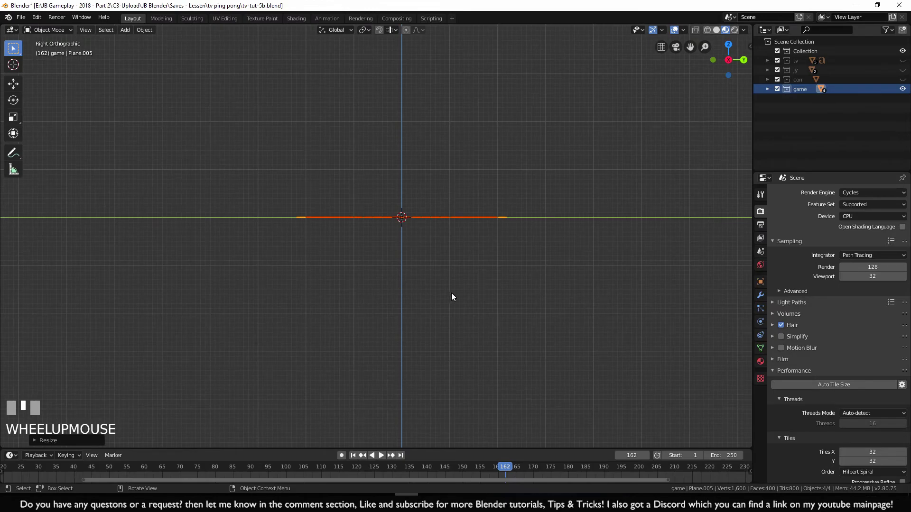
key("r")
key("x")
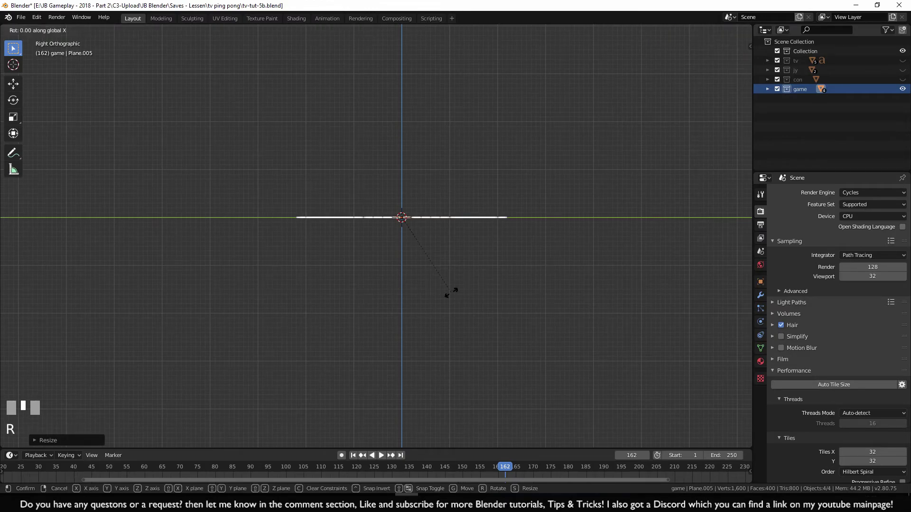
left_click(483, 162, "ctrl")
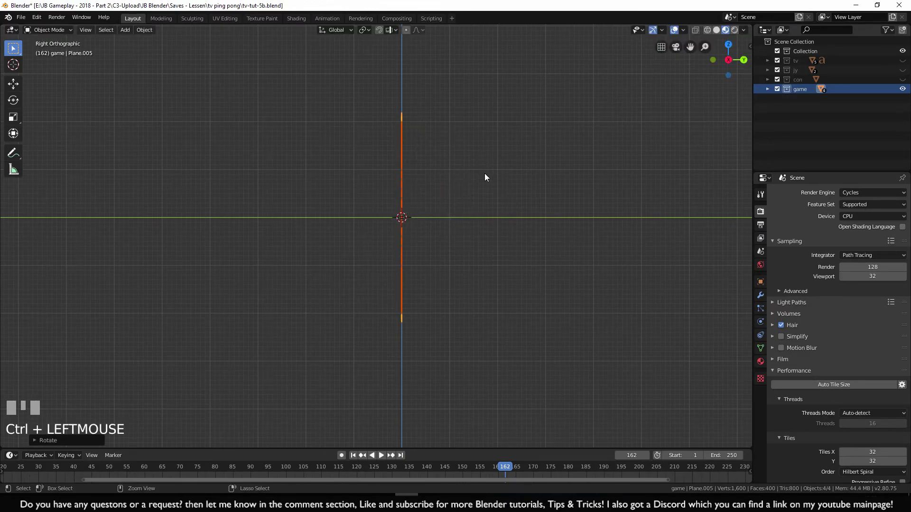
Show the tv collection and move the game pieces along the X axis over to the TV
left_click(902, 61)
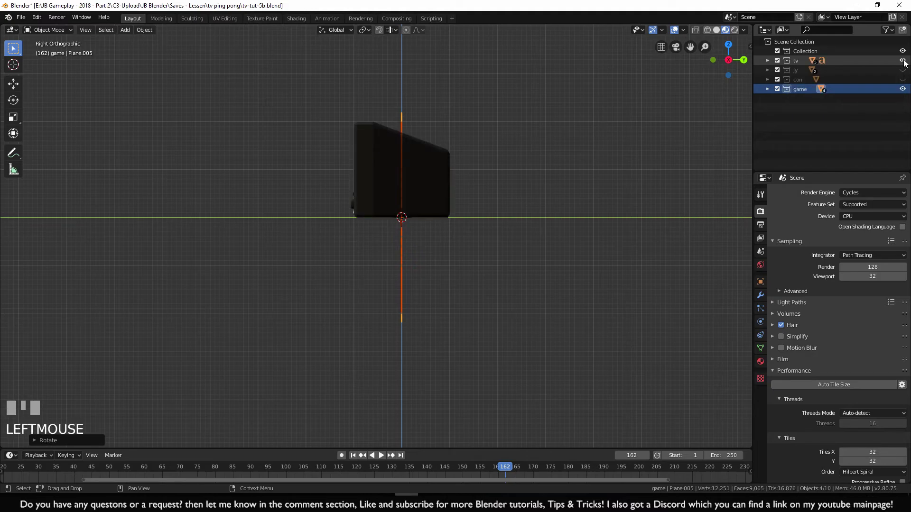
middle_click_drag(465, 220, 465, 264, "shift")
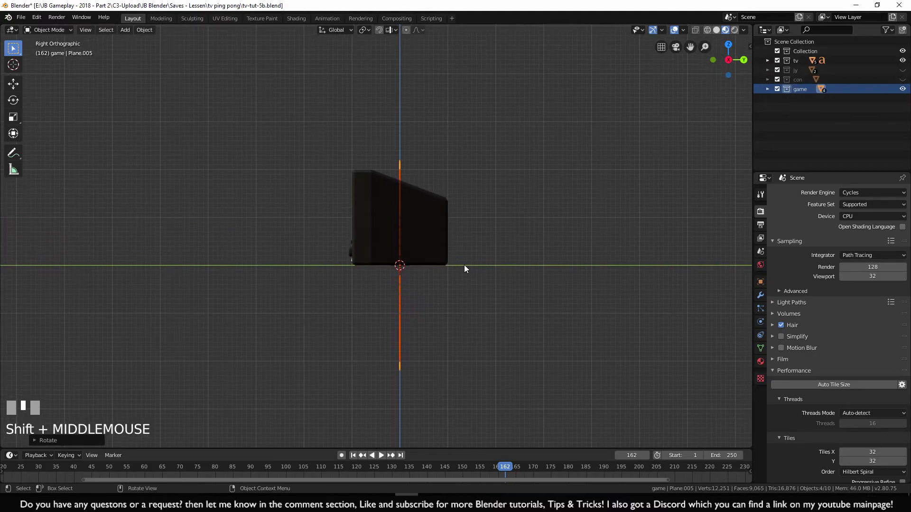
key("KP_1")
scroll(497, 240, "down", 4)
middle_click_drag(514, 213, 326, 249, "shift")
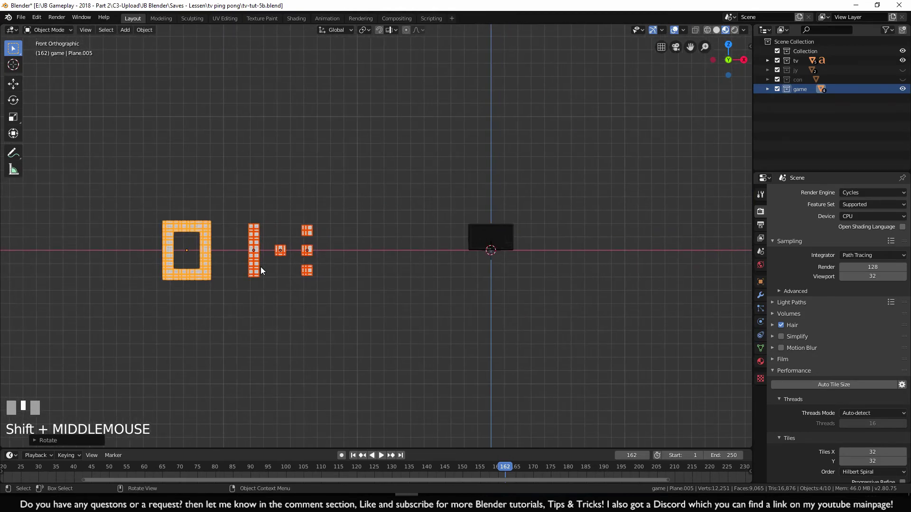
key("g")
key("x")
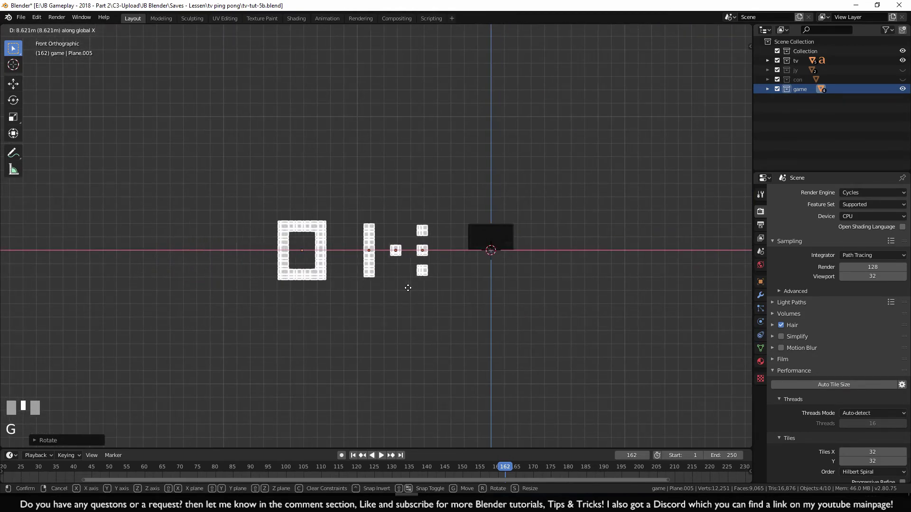
left_click(537, 297, "ctrl")
Scale the game pieces down to about a tenth and move them about -2.5 m in X and 0.9 m in Z onto the TV screen area
middle_click_drag(537, 297, 472, 300, "shift")
scroll(472, 301, "up", 6)
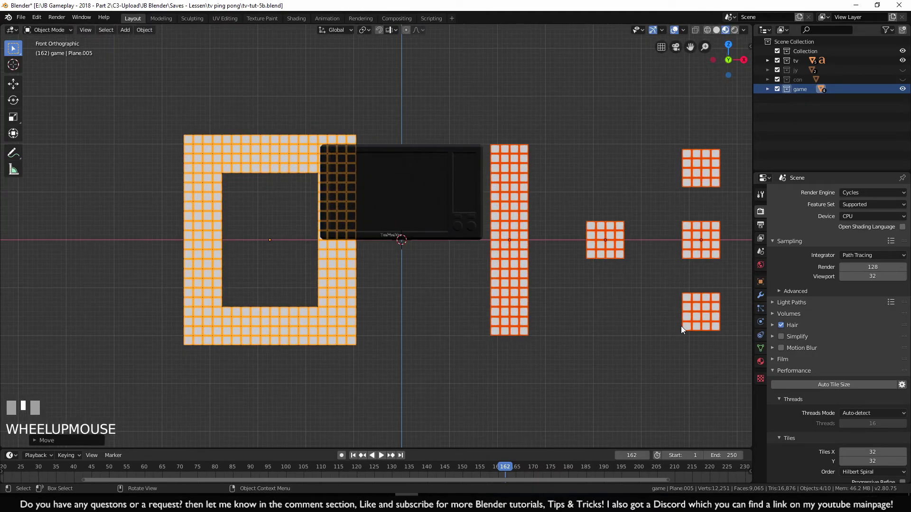
key("s")
left_click(546, 252, "ctrl")
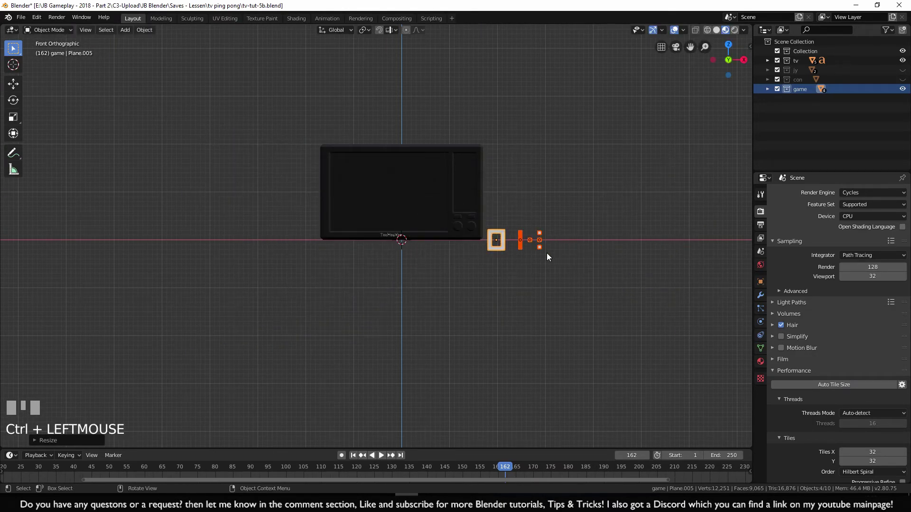
key("g")
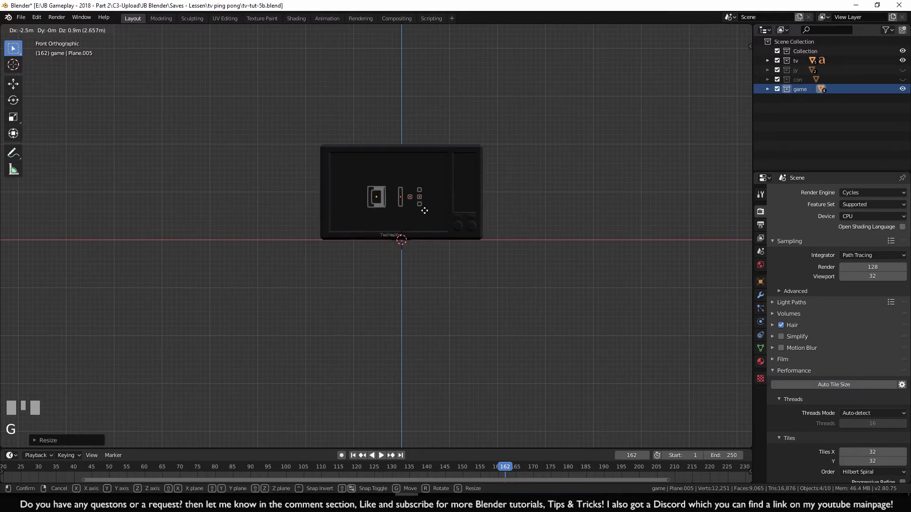
left_click(425, 211, "ctrl")
scroll(426, 214, "up", 6)
middle_click_drag(500, 206, 491, 337, "shift")
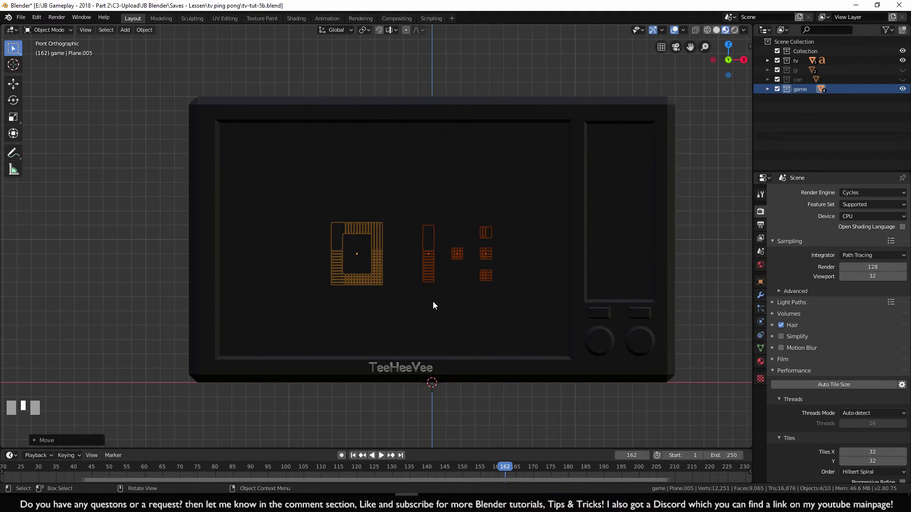
Move the game pieces out of the TV body to a position just in front of its screen, slightly higher up
key("KP_3")
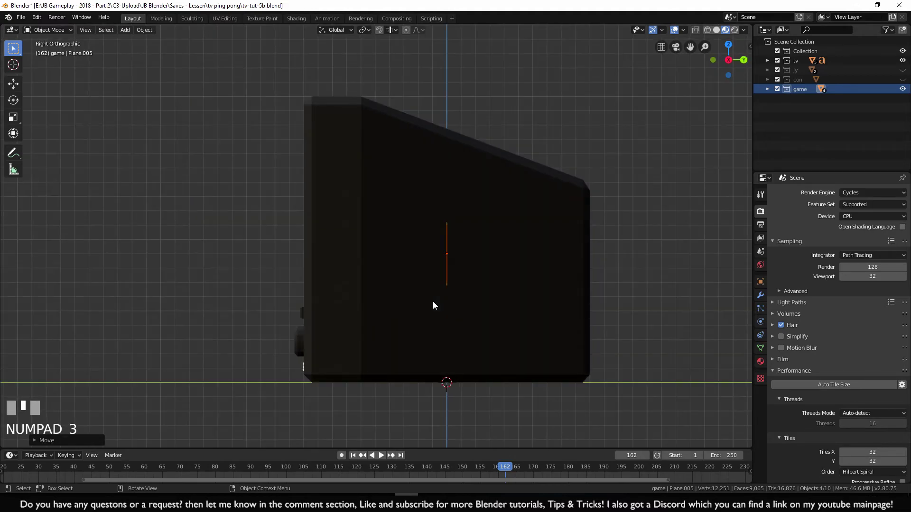
key("g")
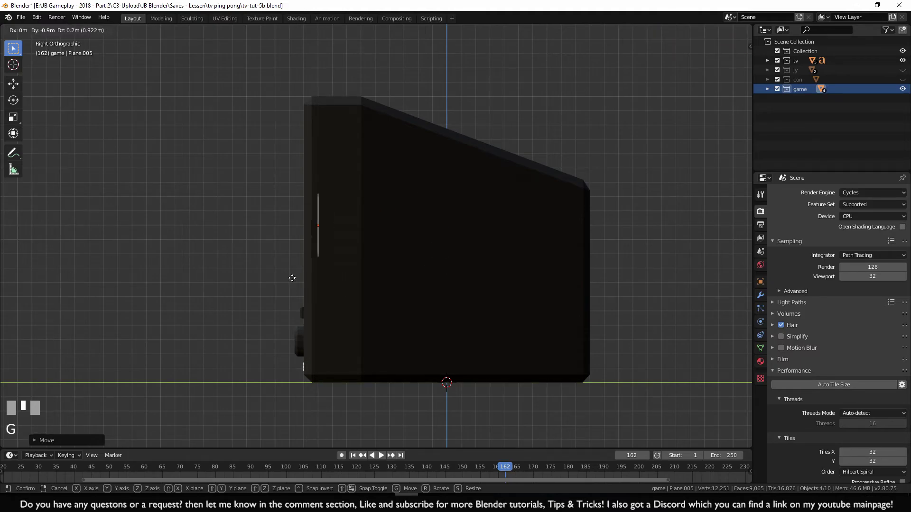
left_click(260, 281, "ctrl")
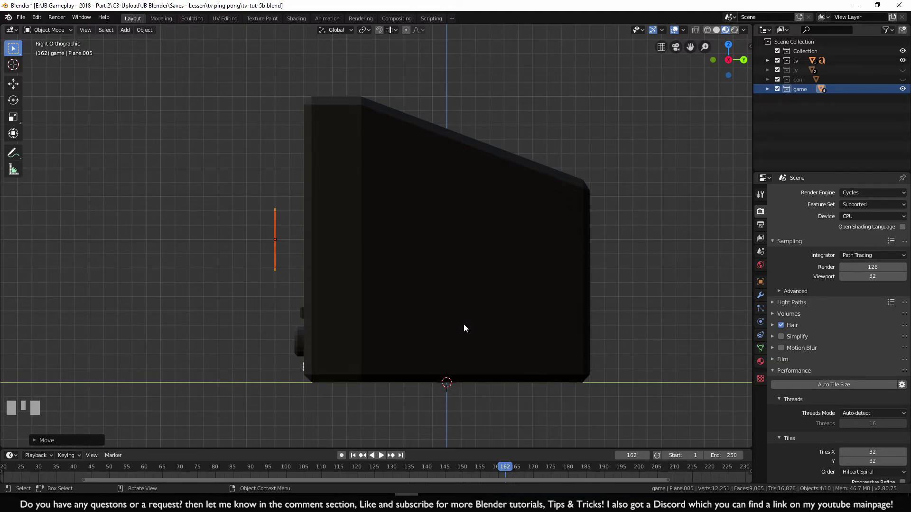
Scale the game pieces to 0.7 in front of the TV screen
key("KP_1")
middle_click_drag(487, 327, 479, 309, "shift")
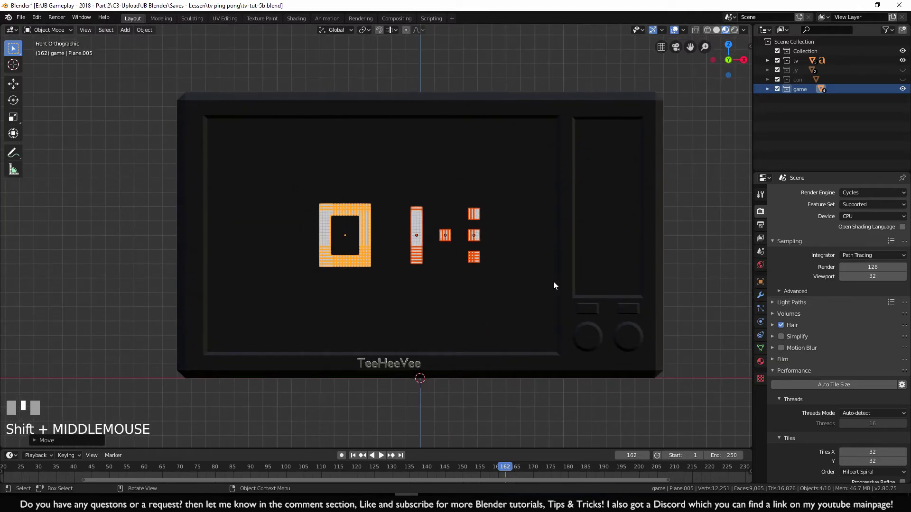
key("s")
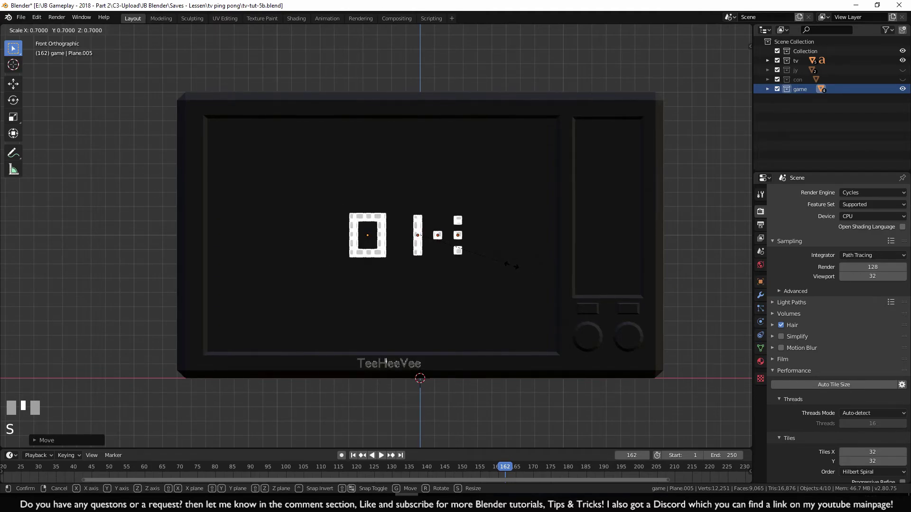
left_click(508, 260, "ctrl")
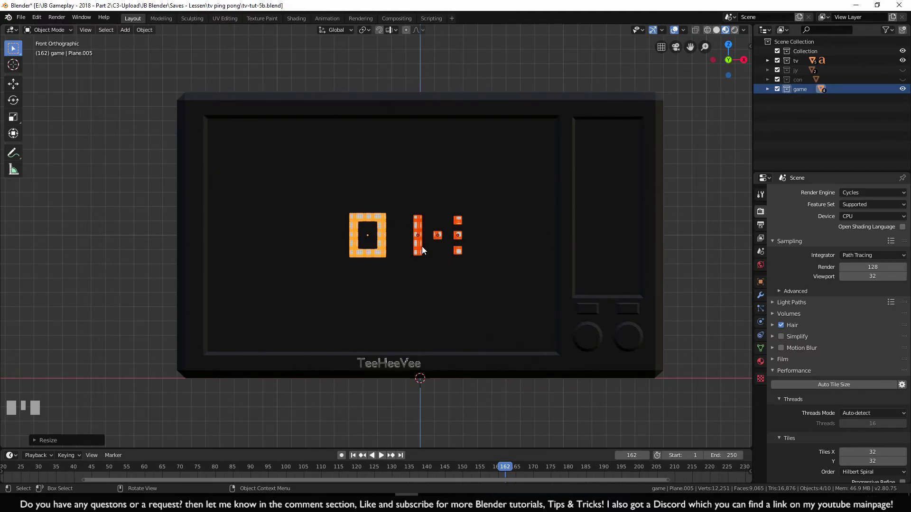
Move the game pieces about -0.9 m in X and 0.6 m in Z to the TV screen's upper-left corner and deselect them
key("g")
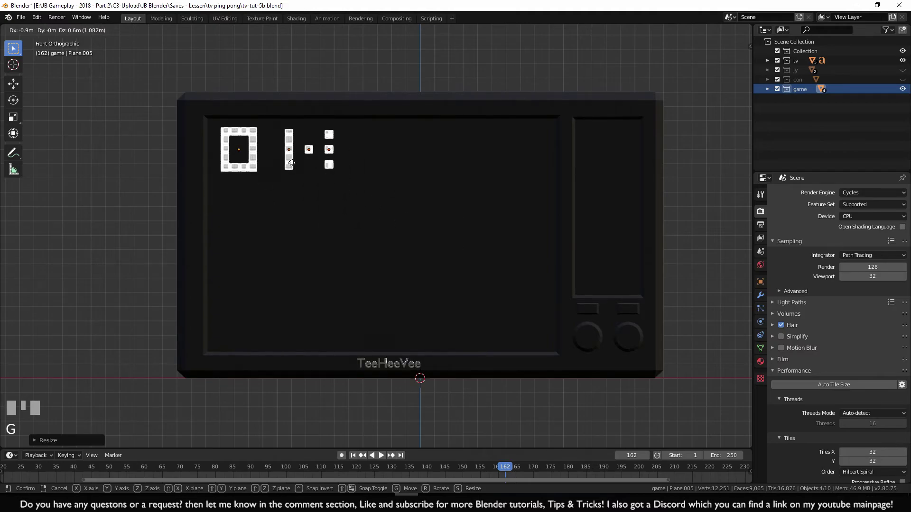
left_click(292, 160, "ctrl")
left_click(151, 311)
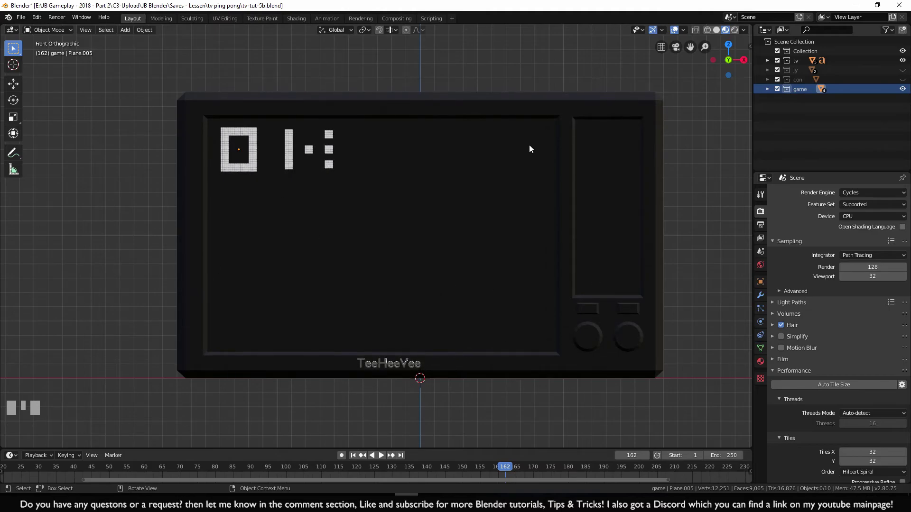
Try to move the TV body on its own along the X axis
middle_click_drag(474, 417, 435, 352, "shift")
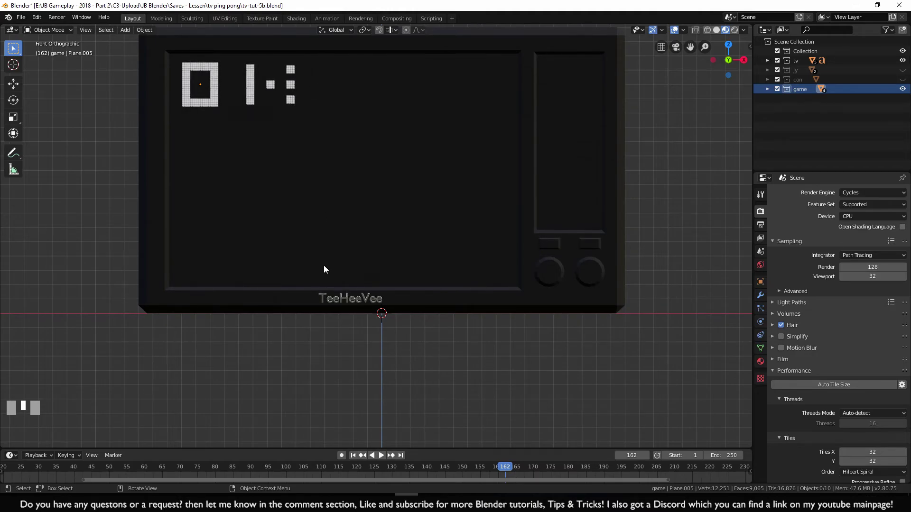
middle_click_drag(364, 268, 364, 315, "shift")
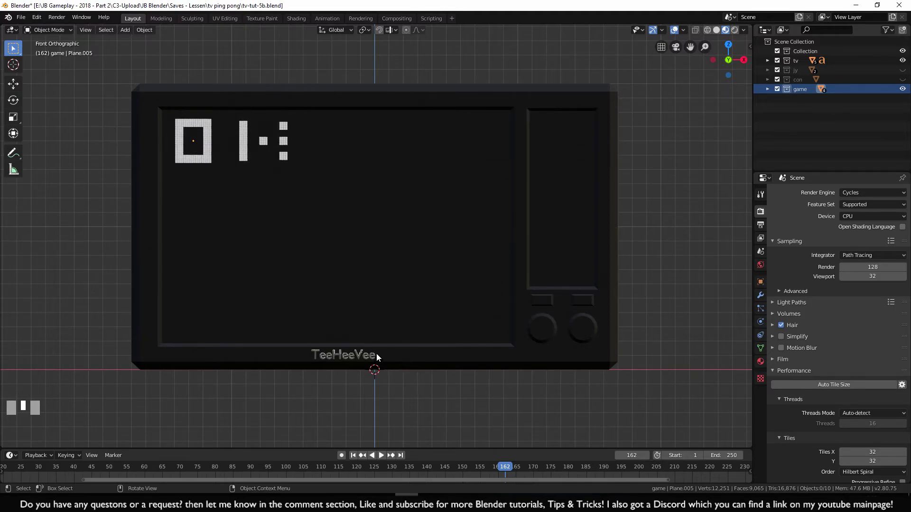
left_click(440, 315)
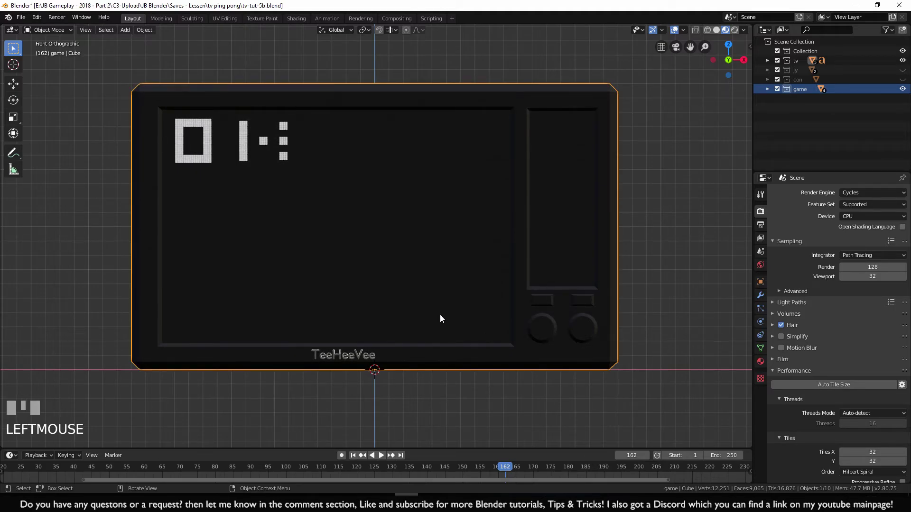
key("g")
key("x")
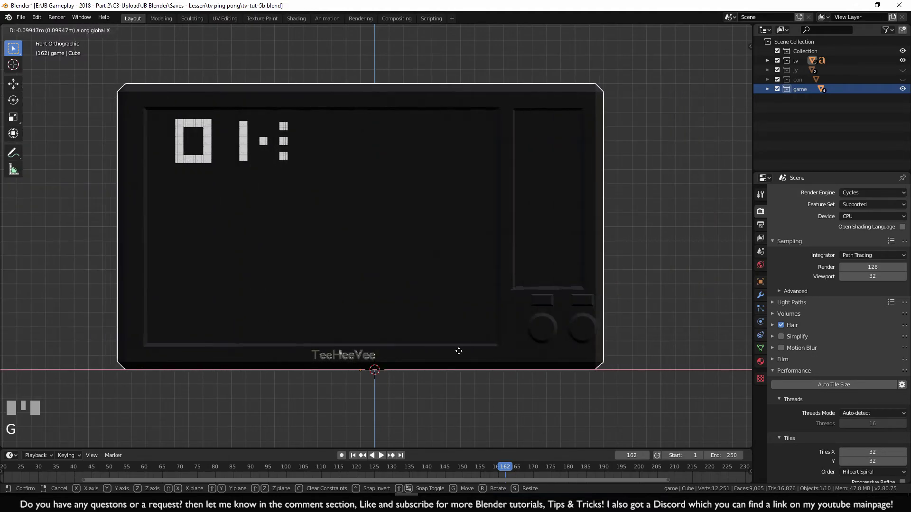
key("Escape")
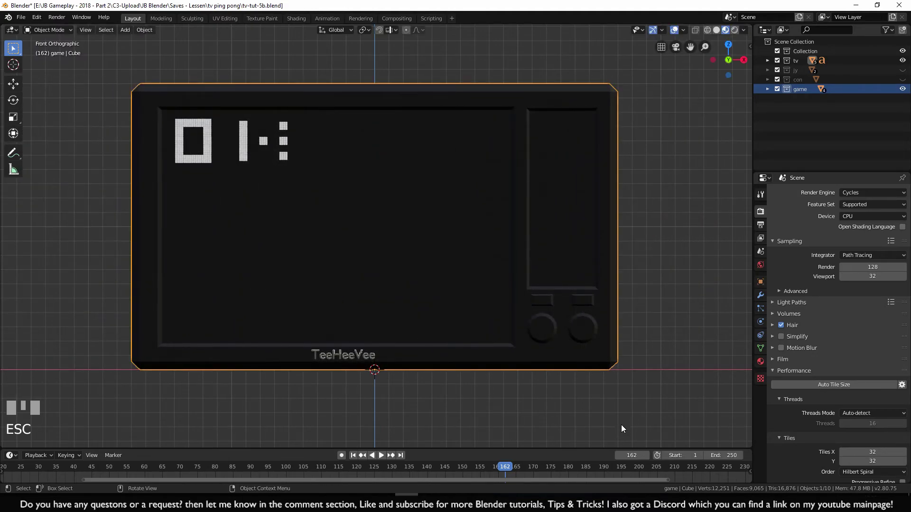
left_click_drag(659, 429, 351, 303)
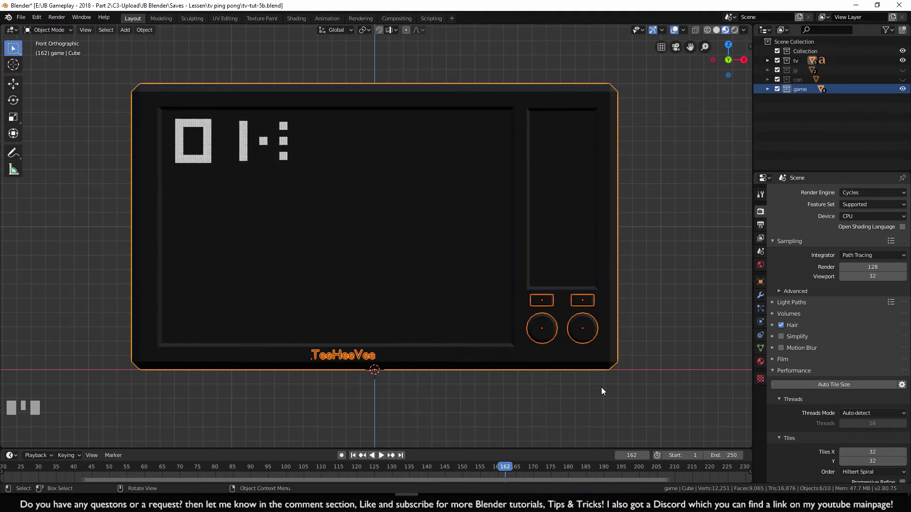
left_click(610, 400)
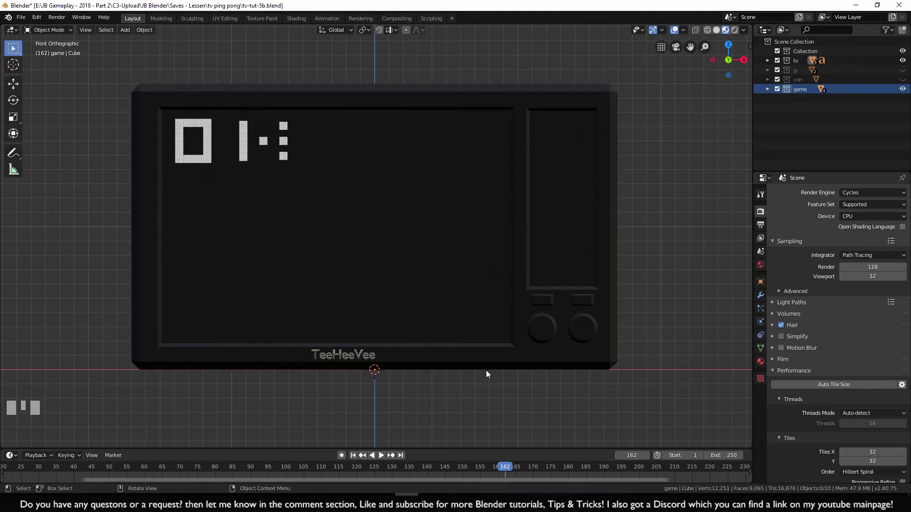
left_click(545, 329)
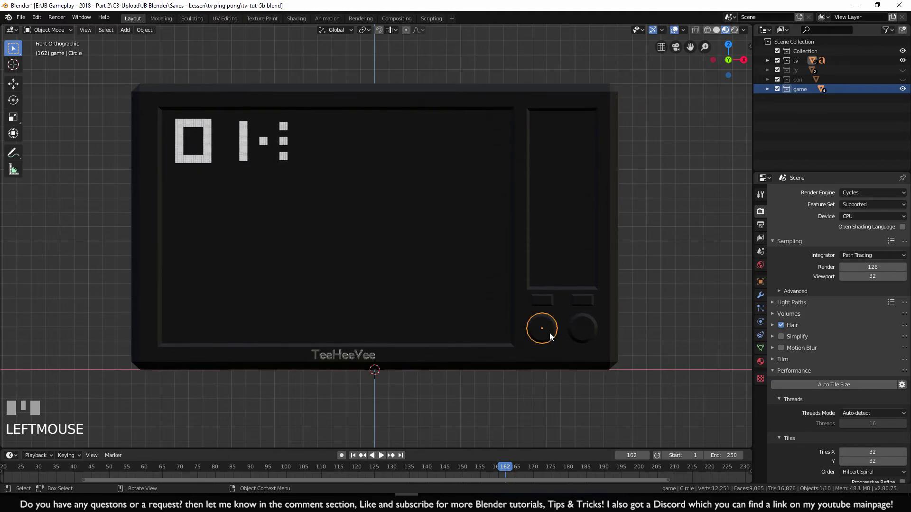
left_click(466, 235, "shift")
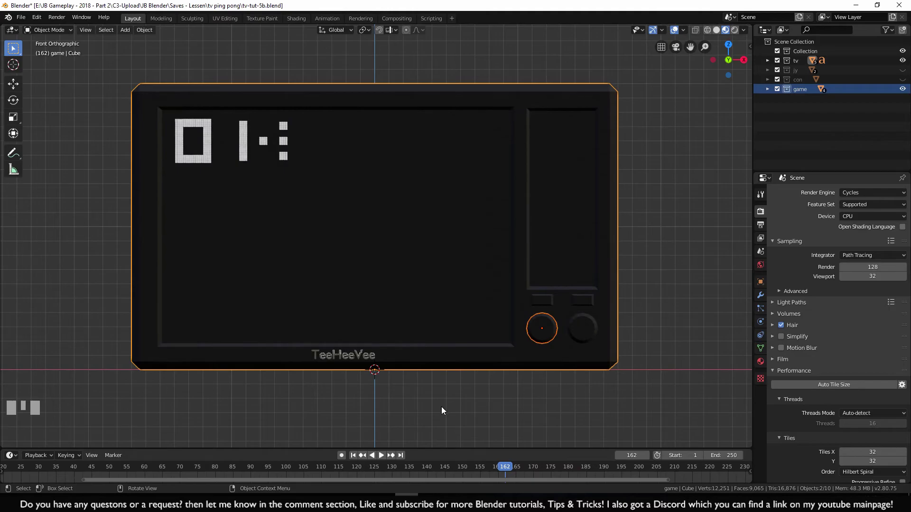
left_click_drag(439, 411, 441, 411)
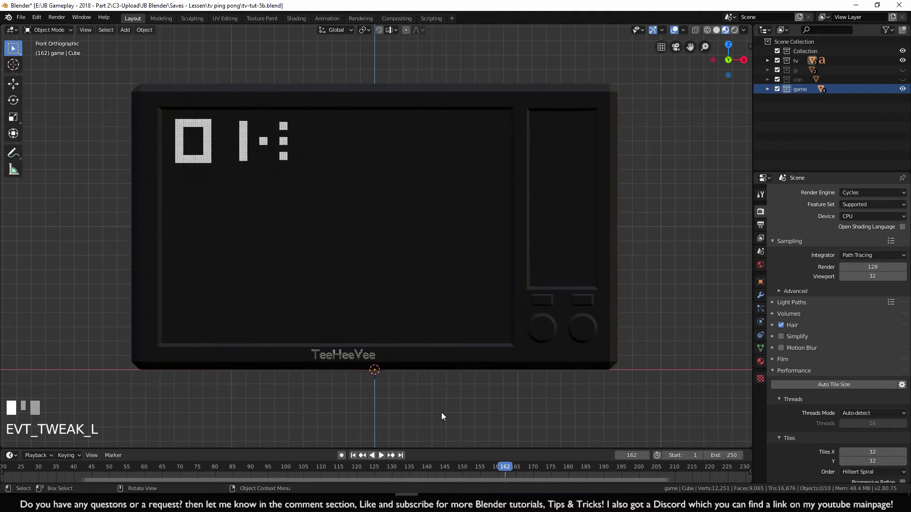
Parent the TeeHeeVee text, both knobs and both small buttons to the TV body using the Object option
left_click(360, 355, "shift")
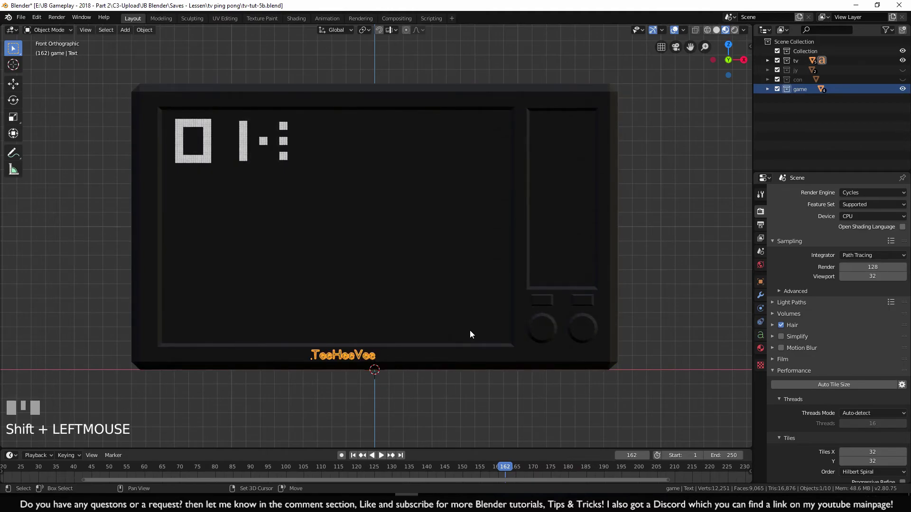
left_click(545, 324, "shift")
left_click(593, 328, "shift")
left_click(586, 303, "shift")
left_click(548, 303, "shift")
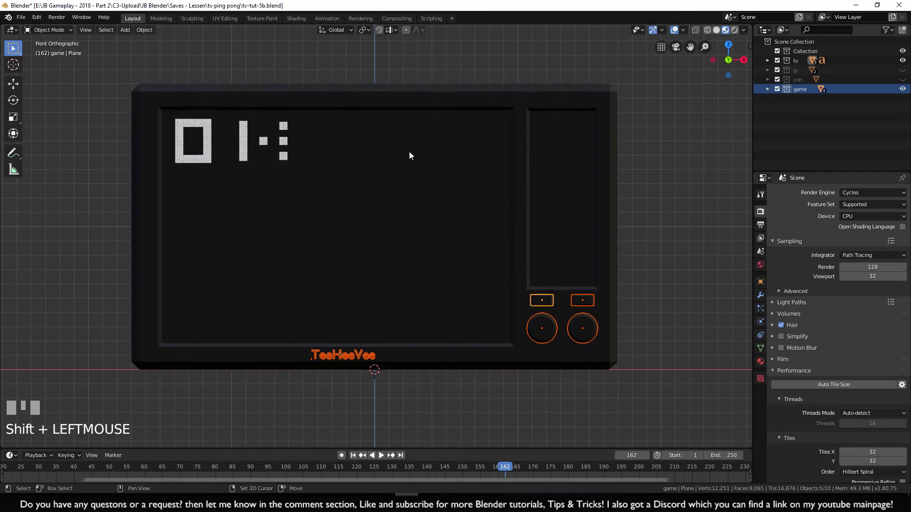
left_click(562, 236, "shift")
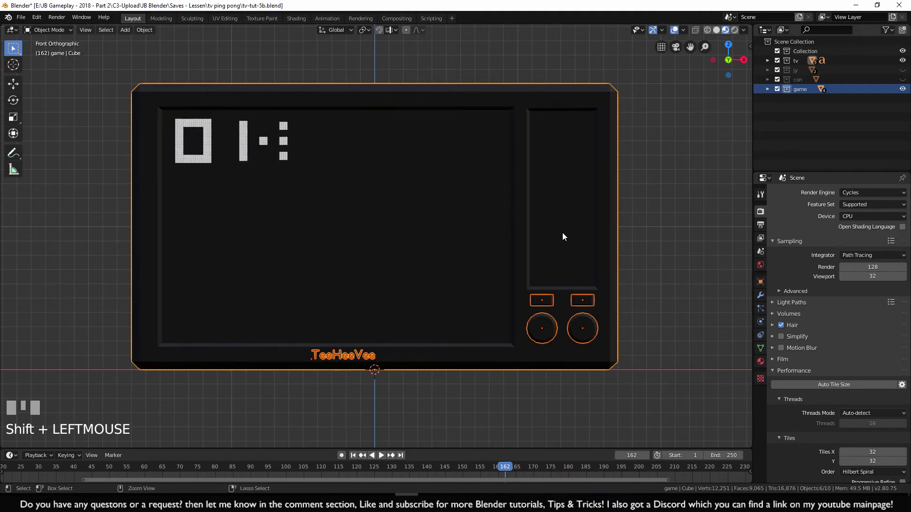
key("ctrl+p")
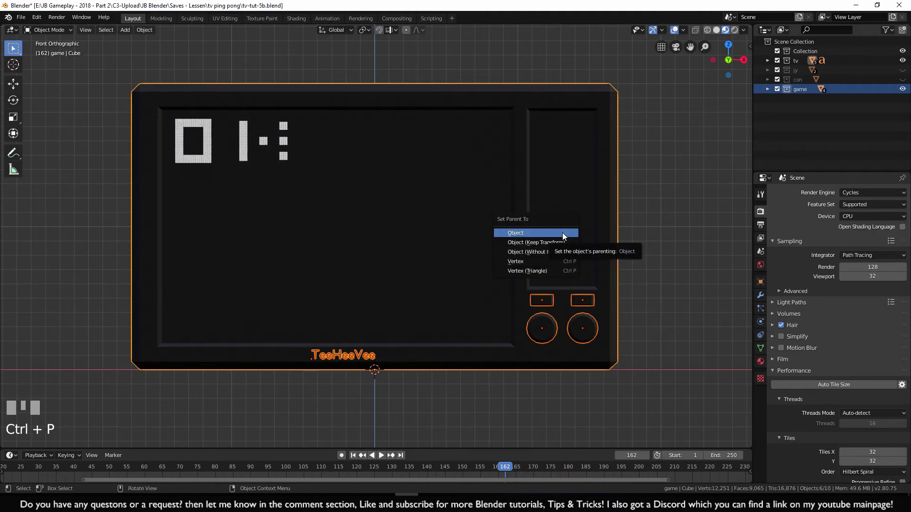
left_click(563, 233)
left_click(562, 232)
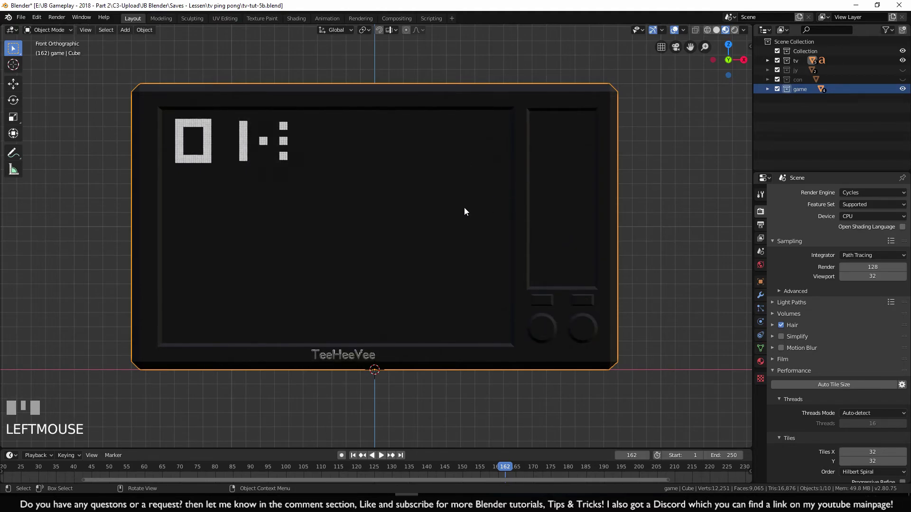
Test the parenting by trial-moving the TV body and the right-hand knob, cancelling each move
key("g")
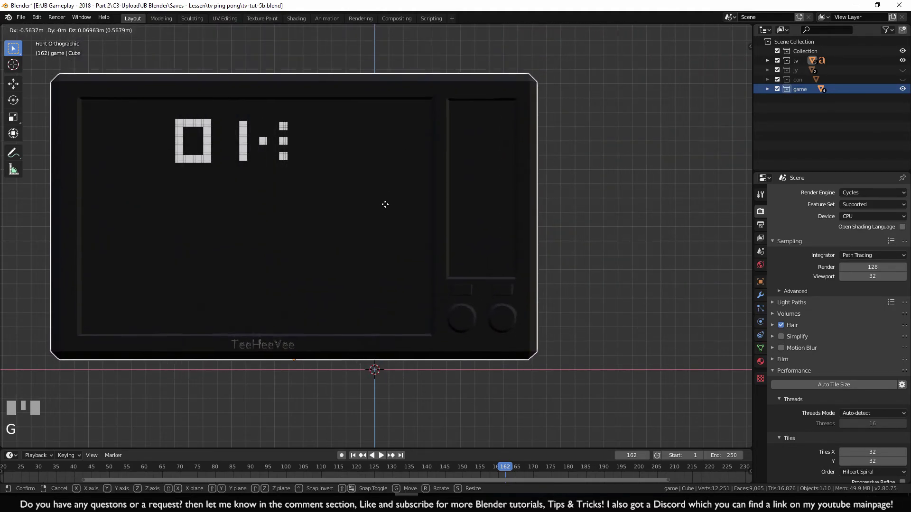
key("Escape")
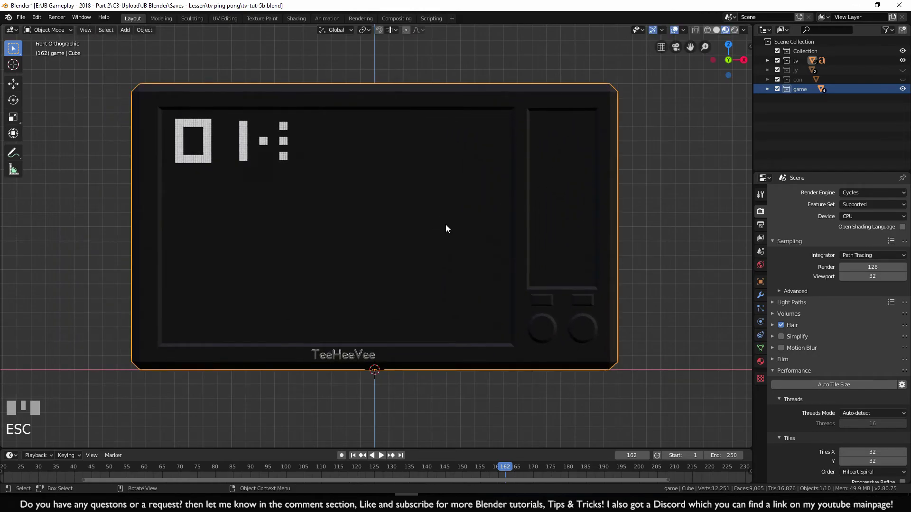
left_click(587, 328)
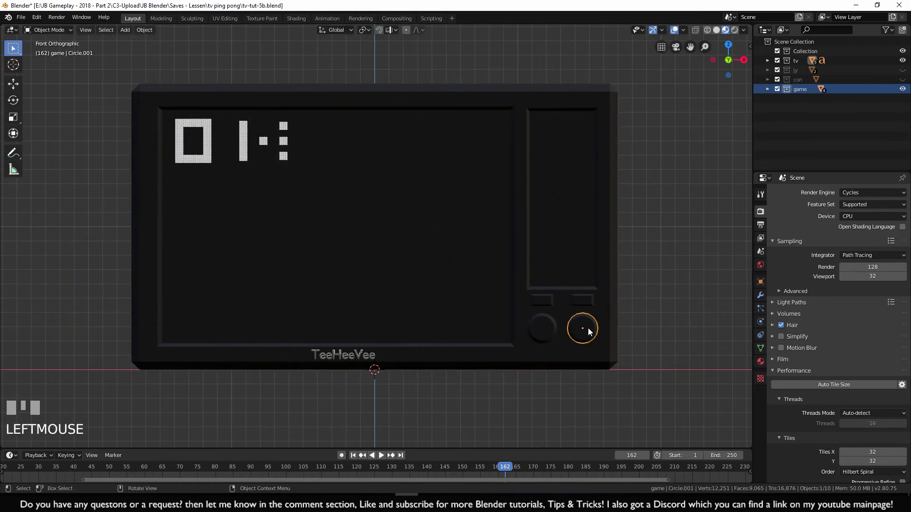
key("g")
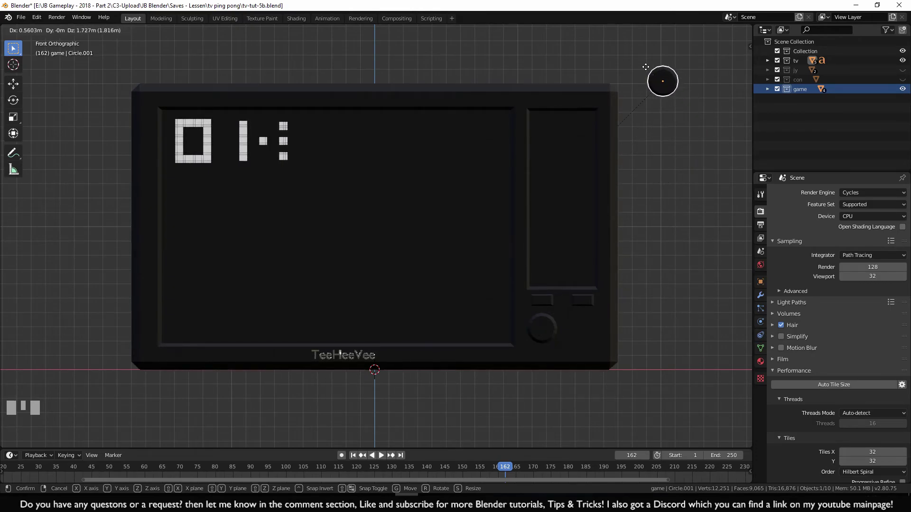
key("Escape")
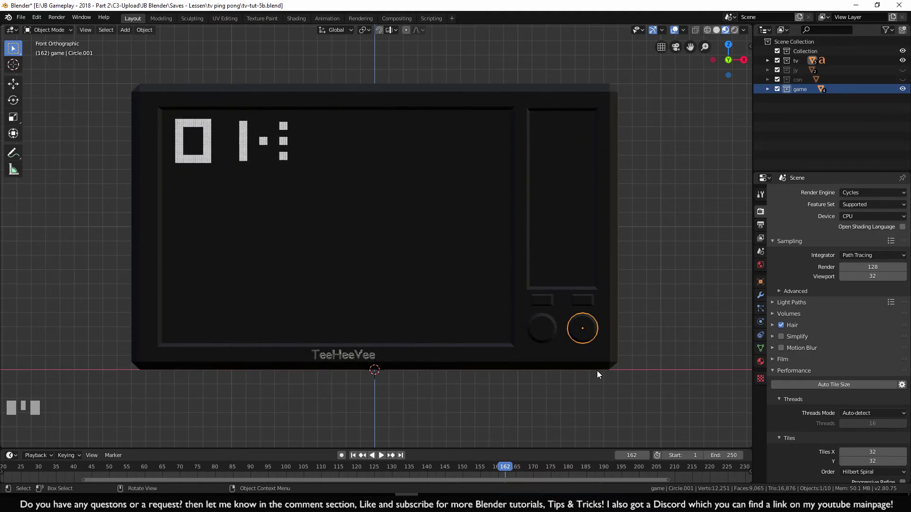
Try to parent the TV body, knobs and buttons to the TeeHeeVee text as the active object
left_click(576, 229, "shift")
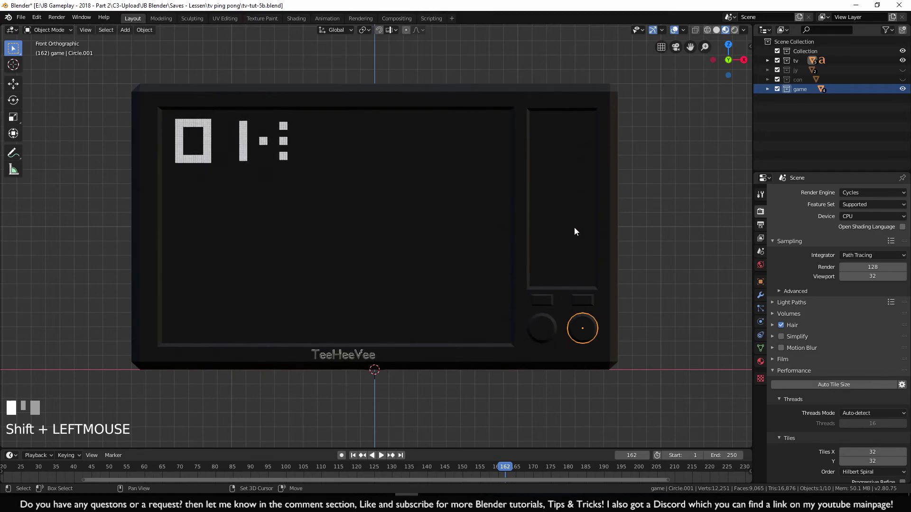
left_click(542, 326, "shift")
left_click(542, 300, "shift")
left_click(583, 300, "shift")
left_click(367, 355, "shift")
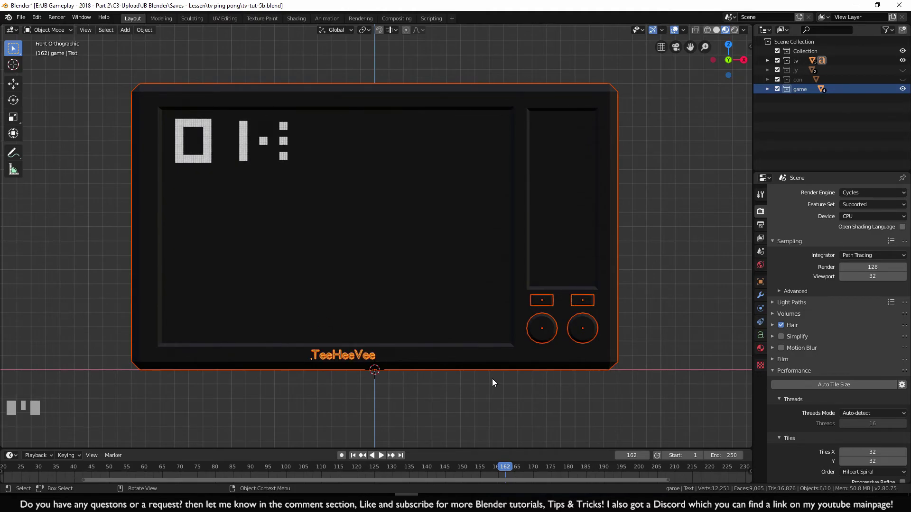
key("ctrl+p")
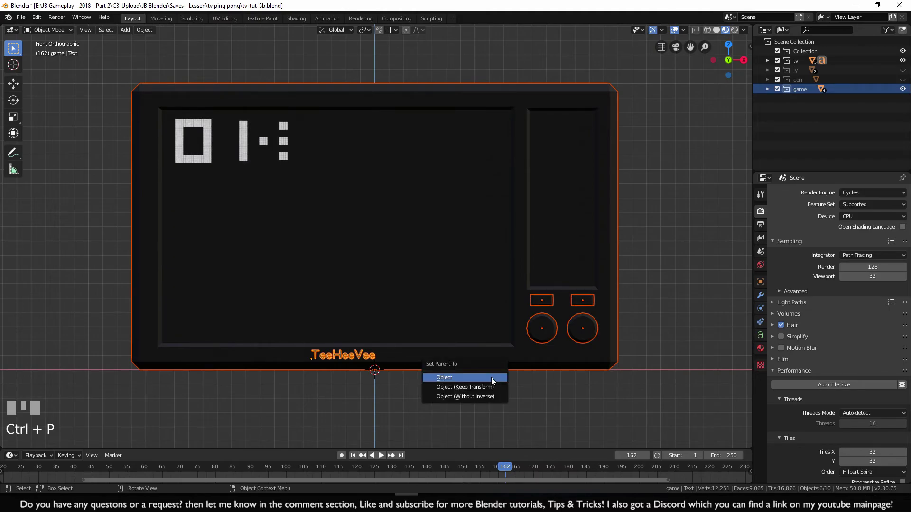
left_click(491, 379)
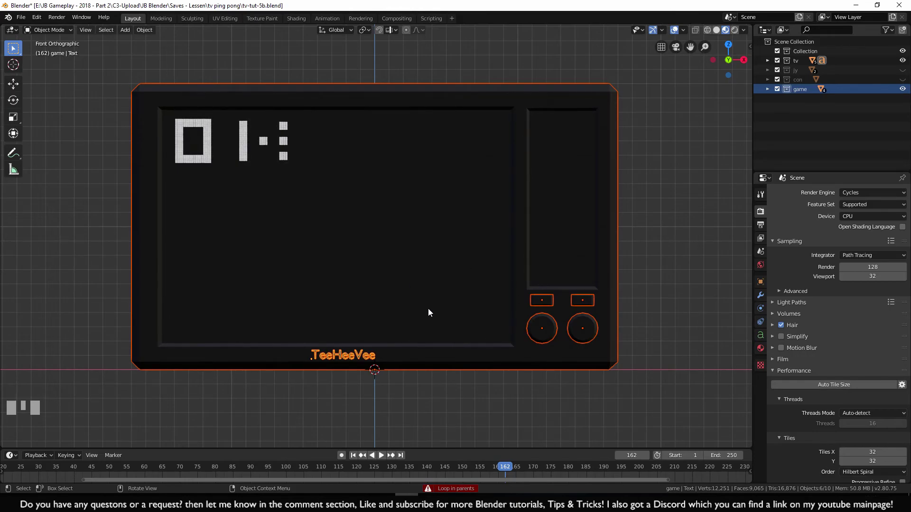
Clear the parents of the selected TV parts and parent them to the TeeHeeVee text using the Object option
key("alt+p")
left_click(379, 310)
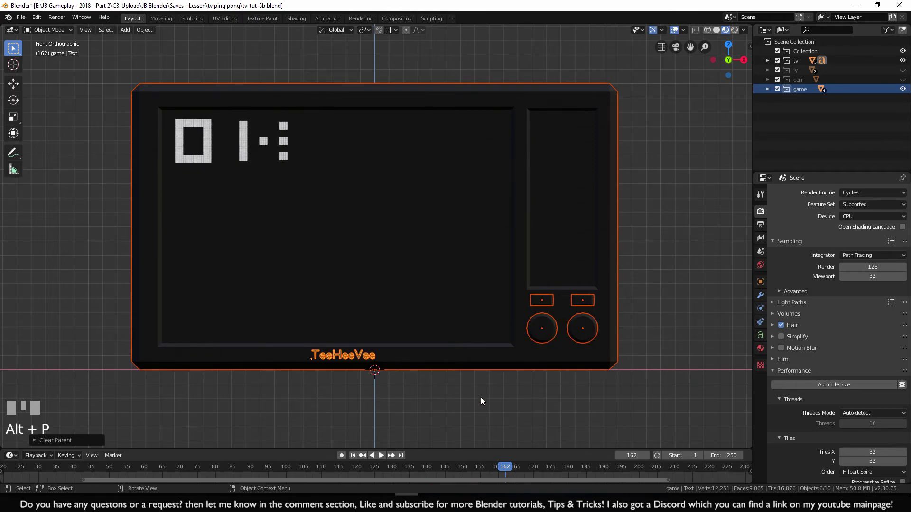
key("ctrl+p")
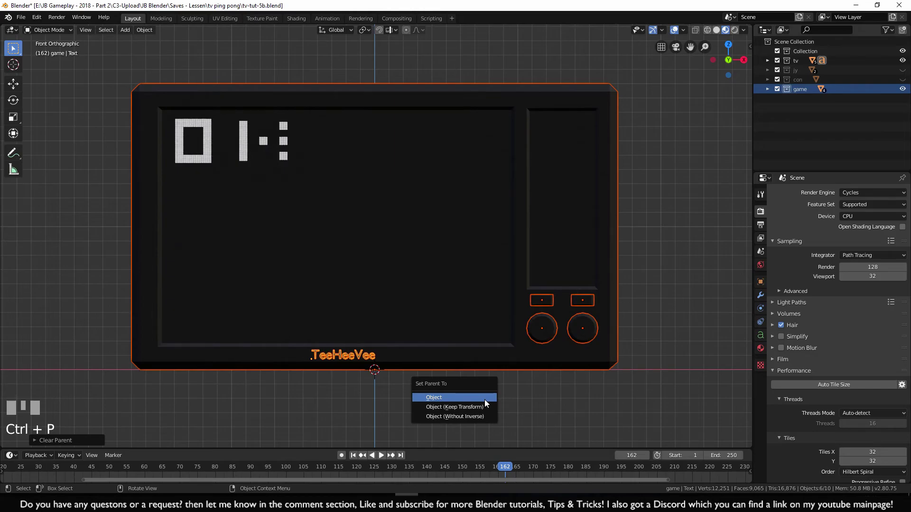
left_click(485, 399)
left_click(485, 400)
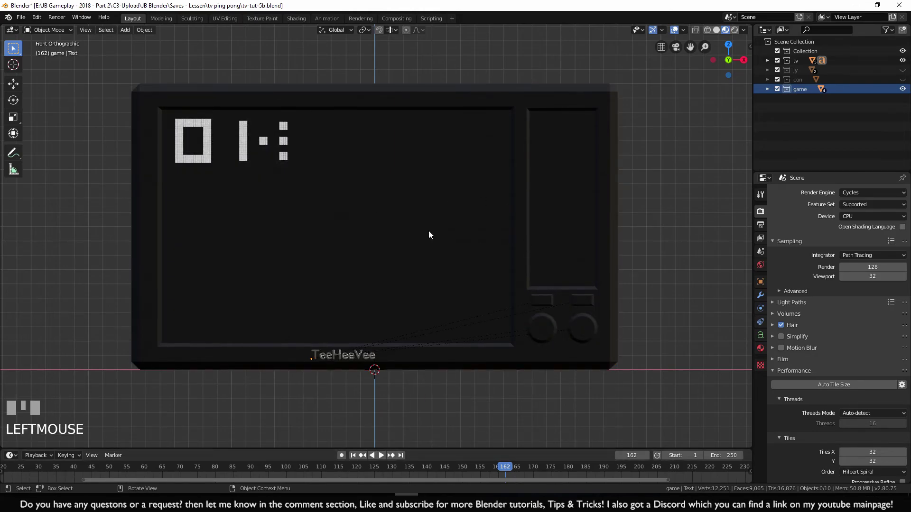
Trial-move the TeeHeeVee text and the TV body in turn to compare what follows each, cancelling both moves
left_click(344, 356)
key("g")
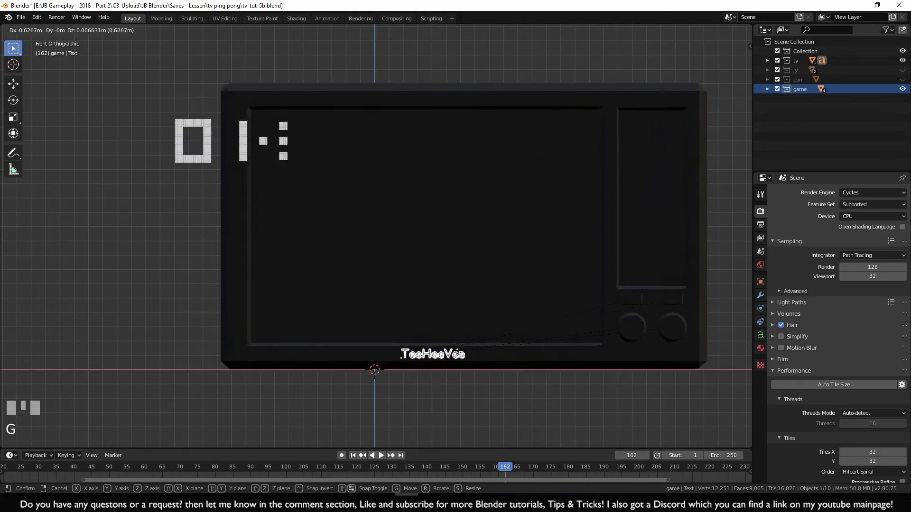
key("Escape")
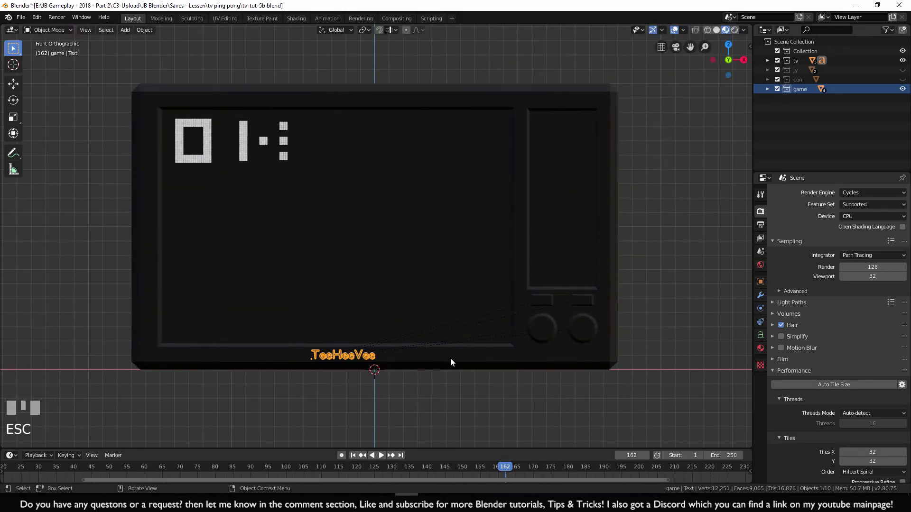
left_click(383, 233)
key("g")
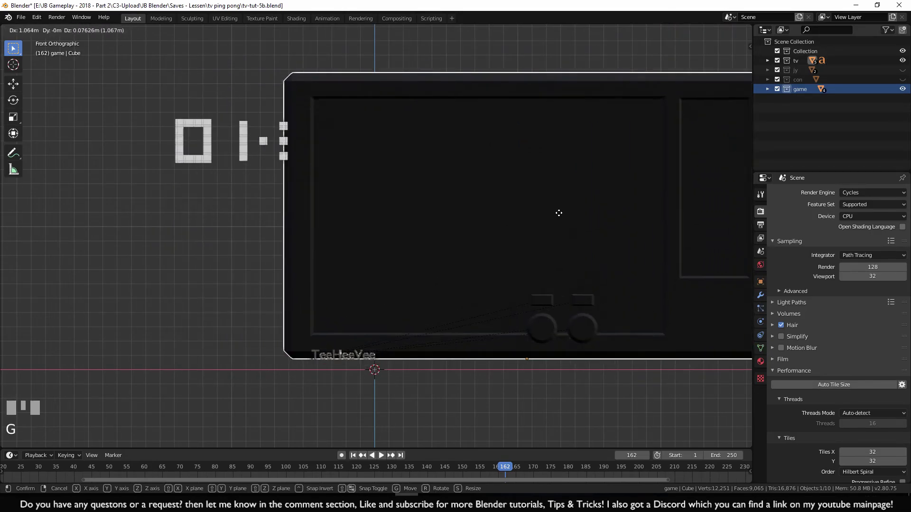
key("Escape")
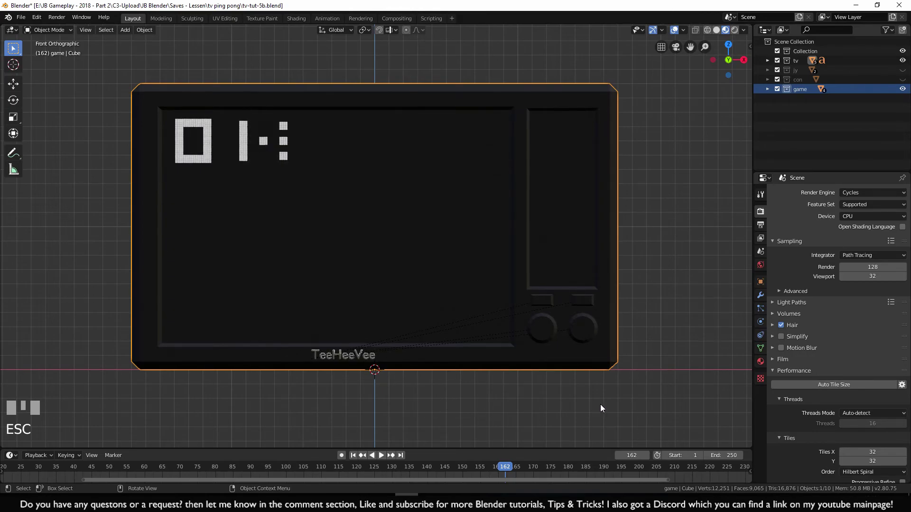
Clear the parents of all the TV parts and check the result with a cancelled move of the TV body
left_click_drag(667, 425, 282, 270)
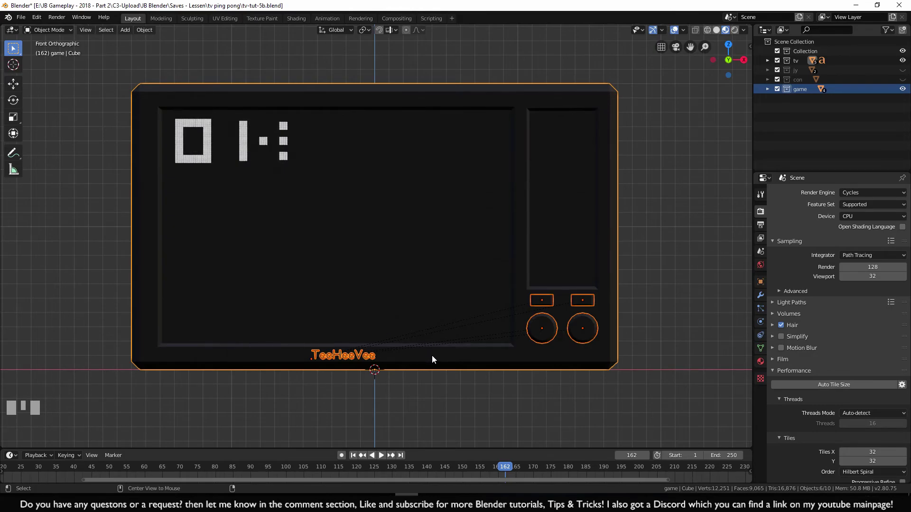
key("alt+p")
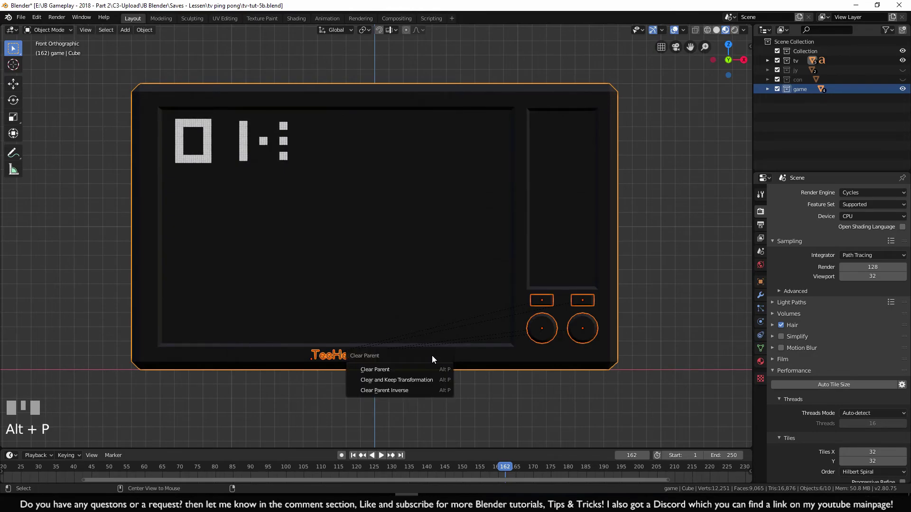
left_click(373, 370)
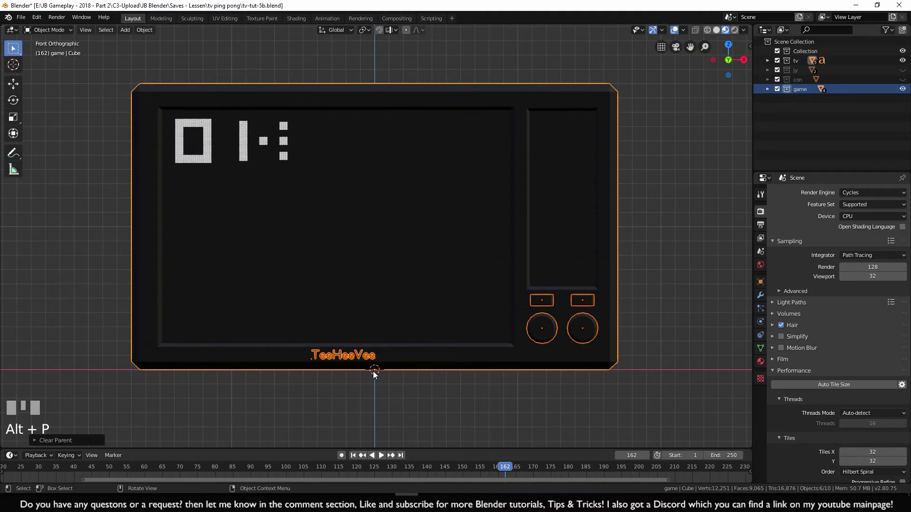
left_click(545, 385)
left_click(482, 274)
key("g")
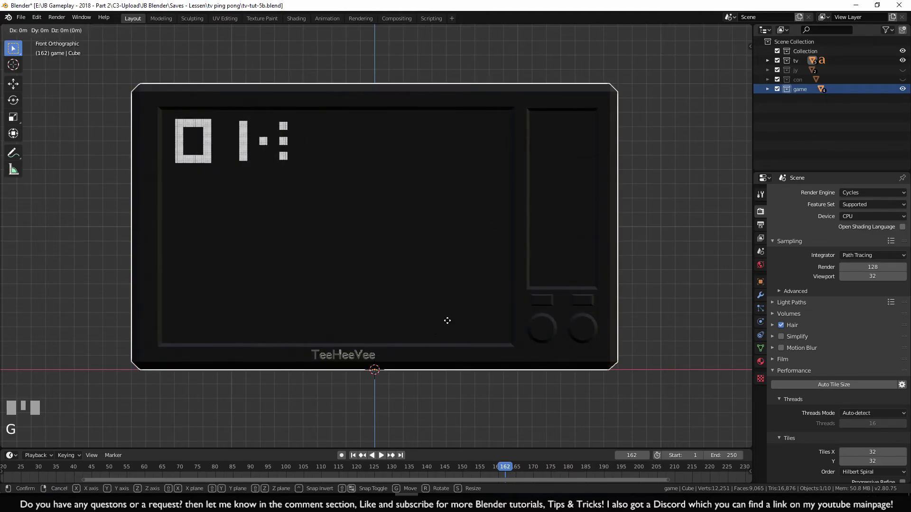
key("Escape")
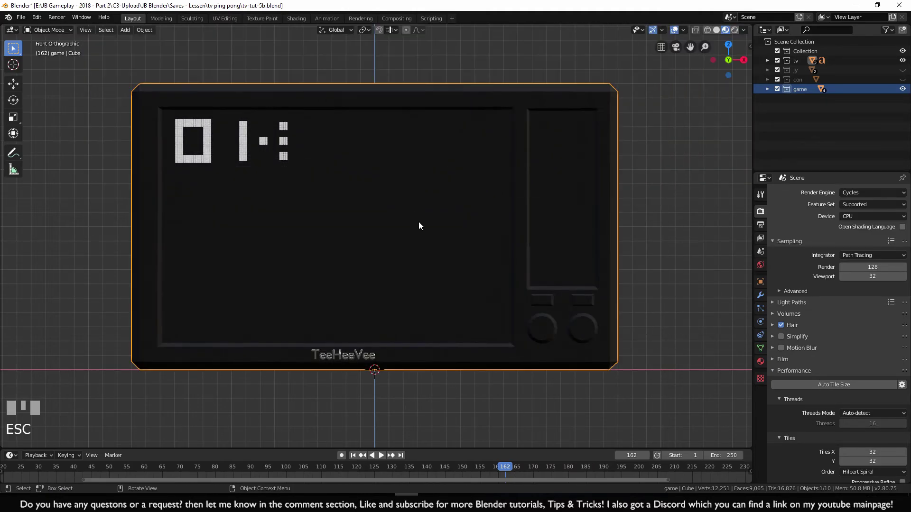
Select the TeeHeeVee text, both knobs and both buttons, with the TV body last, parent them to the body as Object, and deselect everything
left_click(529, 399)
left_click(358, 361, "shift")
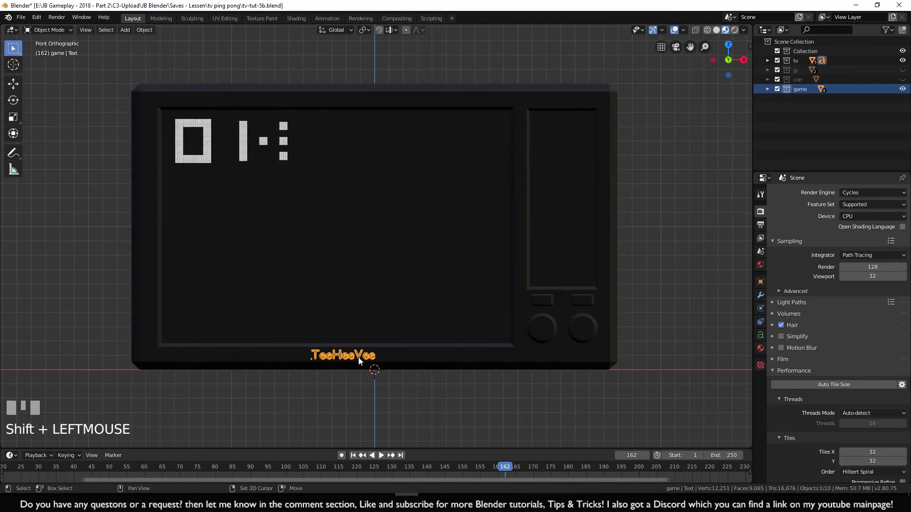
left_click_drag(520, 324, 576, 322, "shift")
left_click(550, 329, "shift")
left_click(590, 334, "shift")
left_click(589, 301, "shift")
left_click(544, 300, "shift")
left_click(454, 162, "shift")
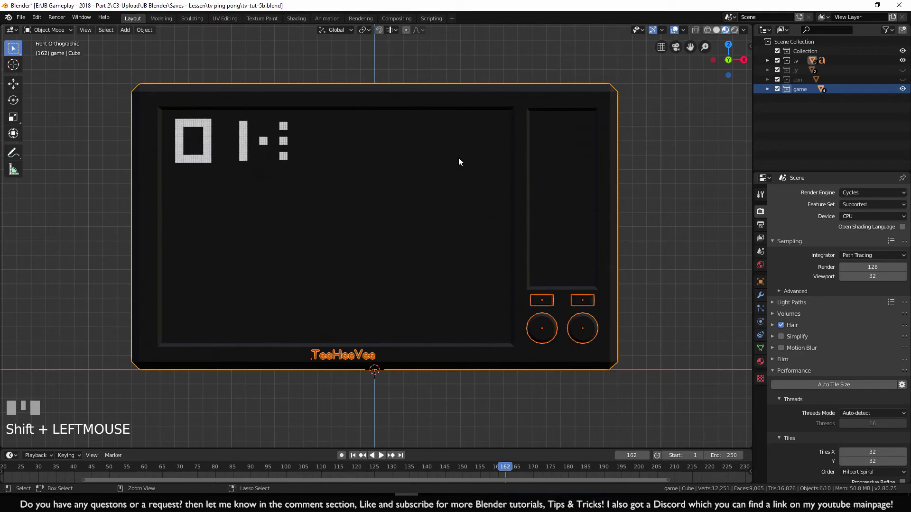
key("ctrl+p")
left_click(458, 157)
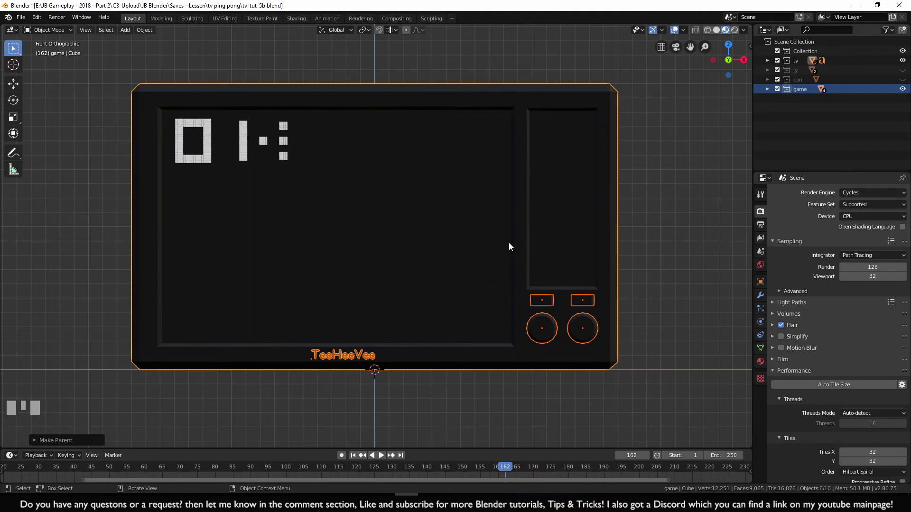
left_click(448, 400)
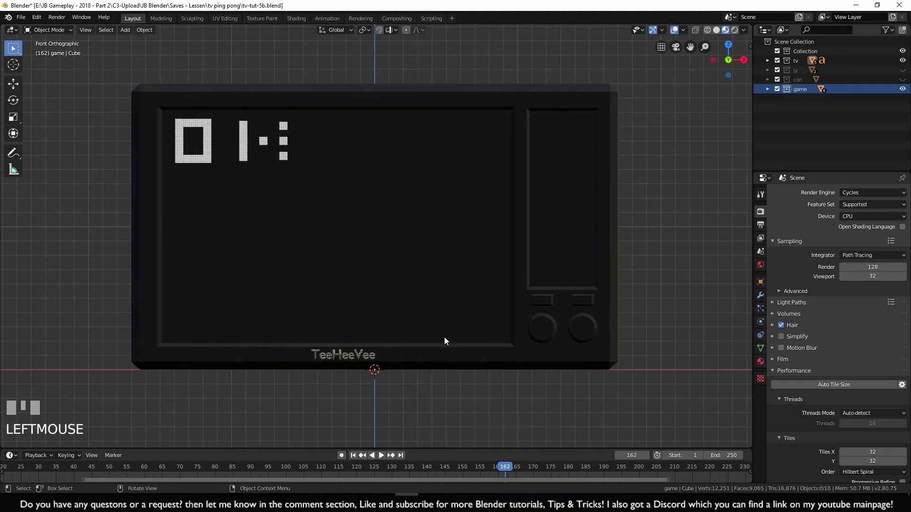
Add a mesh plane at the 3D cursor on the world origin, beneath the TV
left_click(428, 291)
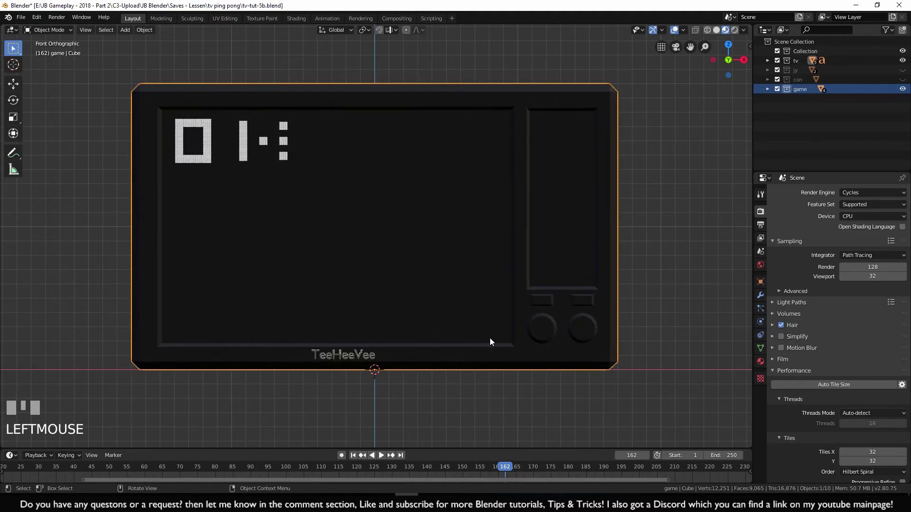
scroll(445, 392, "down", 1)
left_click(445, 393)
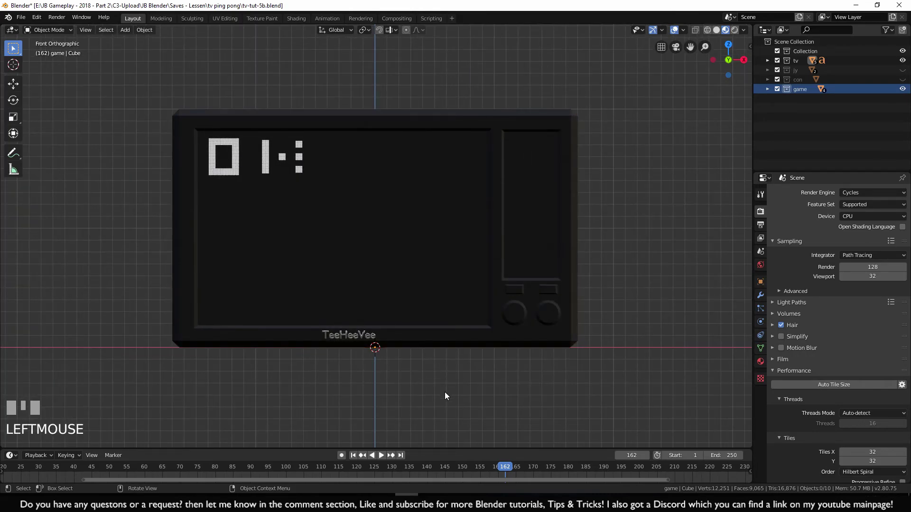
key("shift+a")
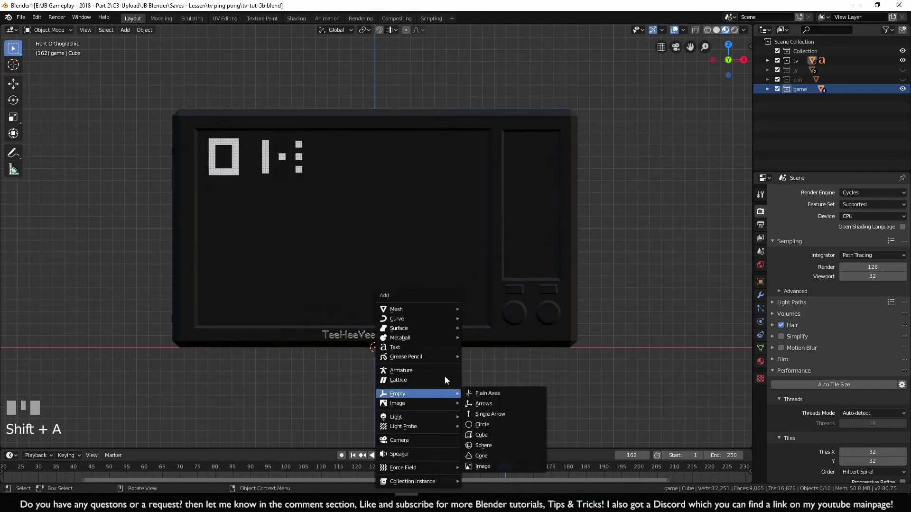
mouse_move(436, 311)
left_click(480, 309)
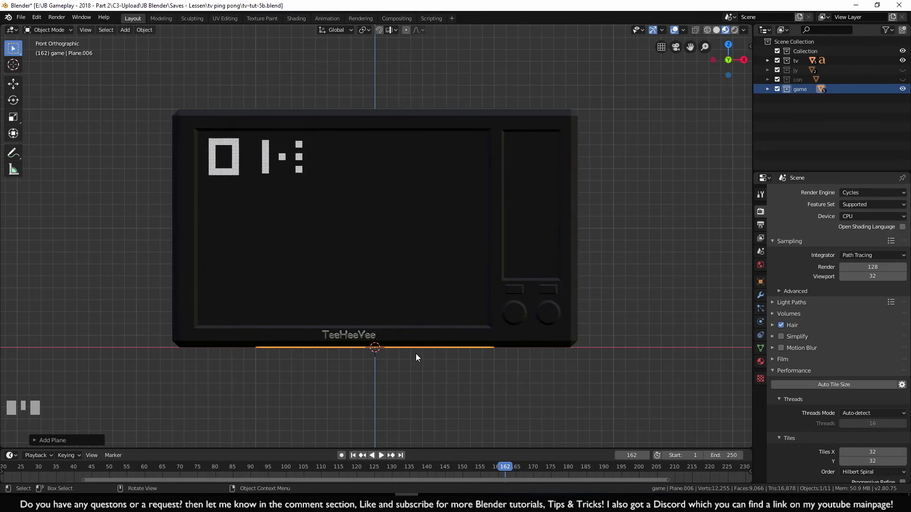
key("KP_3")
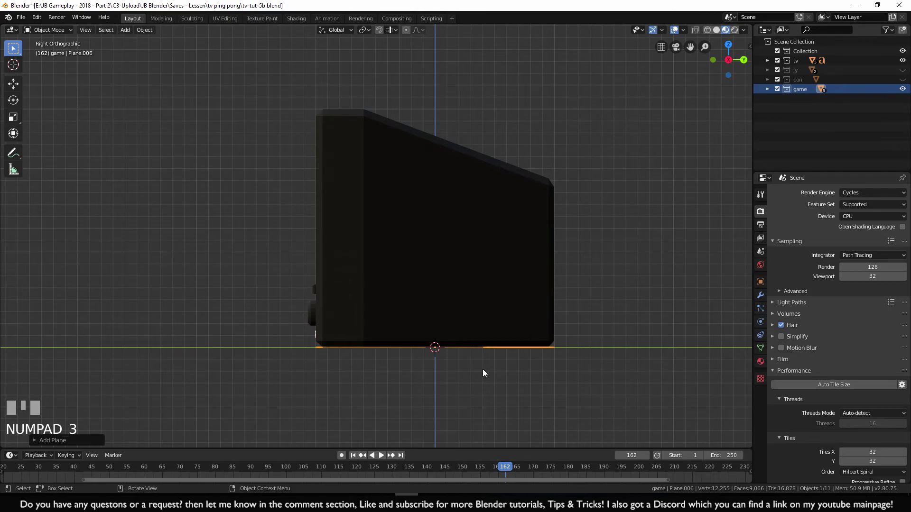
Rotate the plane upright about the X axis and move it -1.1 m in Y and 1 m in Z, in front of the TV
key("r")
key("x")
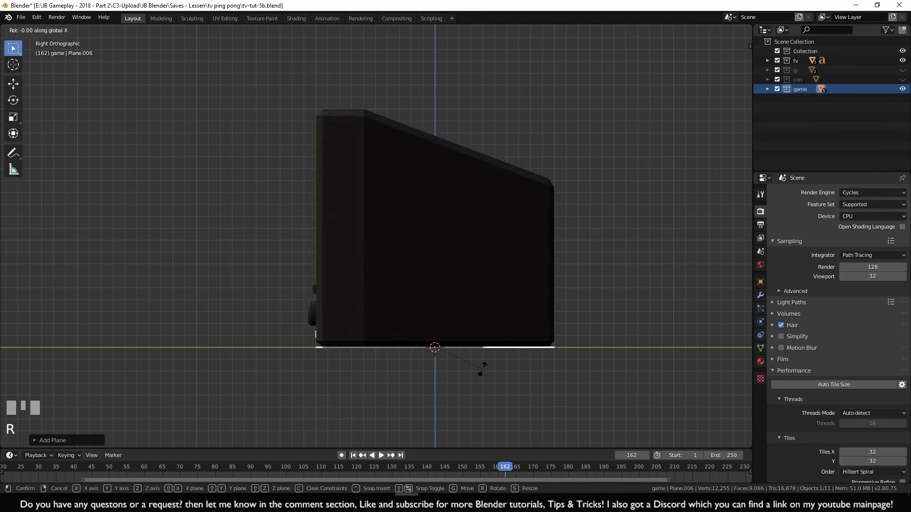
left_click(488, 275, "ctrl")
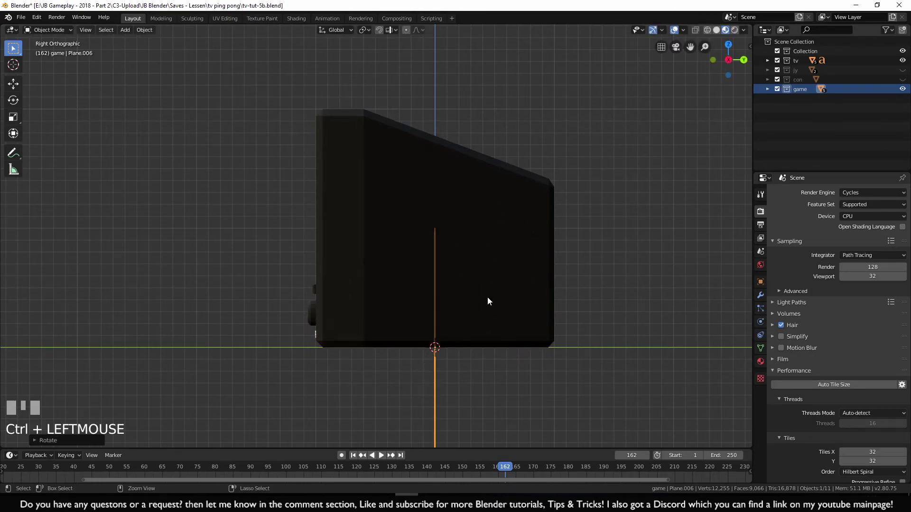
key("g")
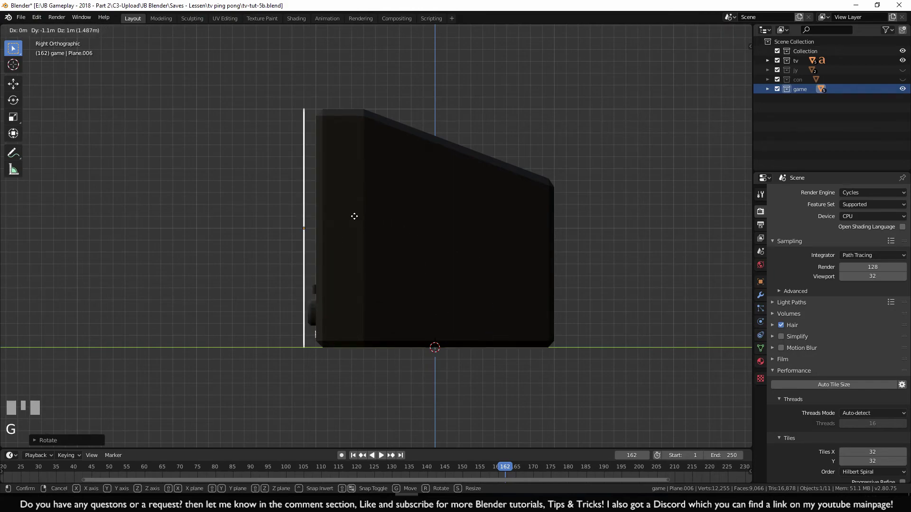
left_click(304, 234, "ctrl")
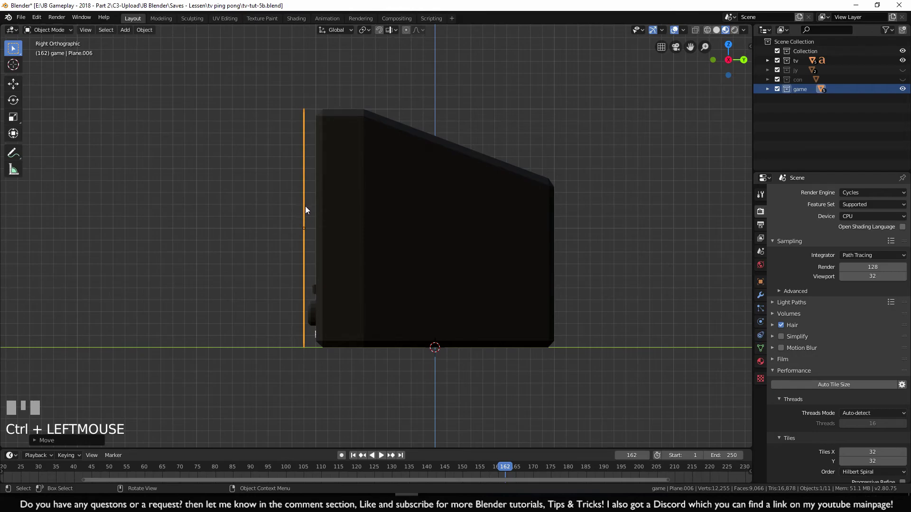
Show the TV and the upright plane in wireframe from the front, with the whole screen opening in view
middle_click_drag(302, 304, 398, 315)
key("KP_1")
middle_click_drag(503, 392, 465, 383, "shift")
scroll(502, 334, "up", 1)
scroll(503, 333, "up", 1)
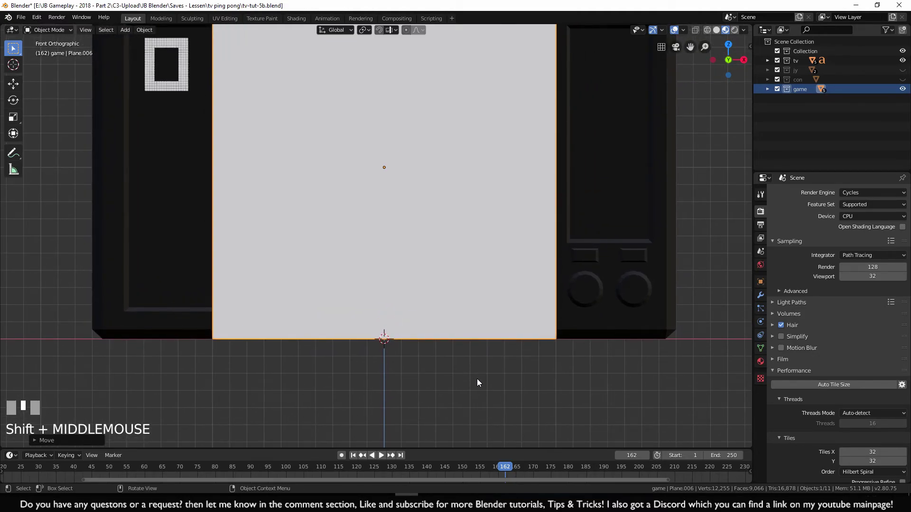
middle_click_drag(366, 363, 368, 346, "shift")
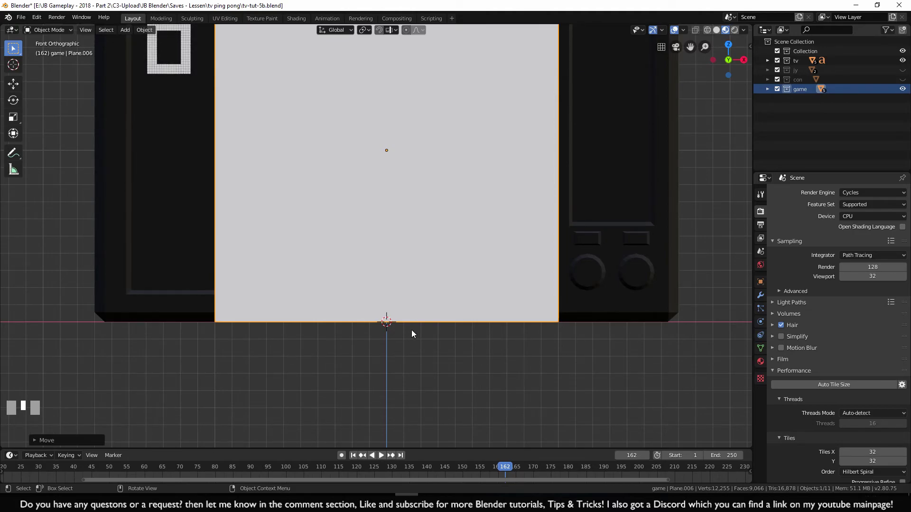
key("z")
left_click(346, 334)
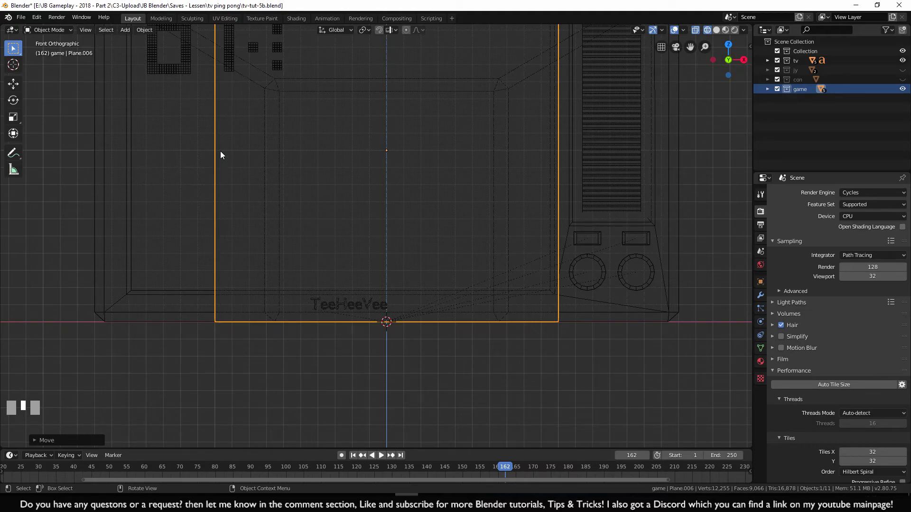
middle_click_drag(295, 252, 164, 213, "shift")
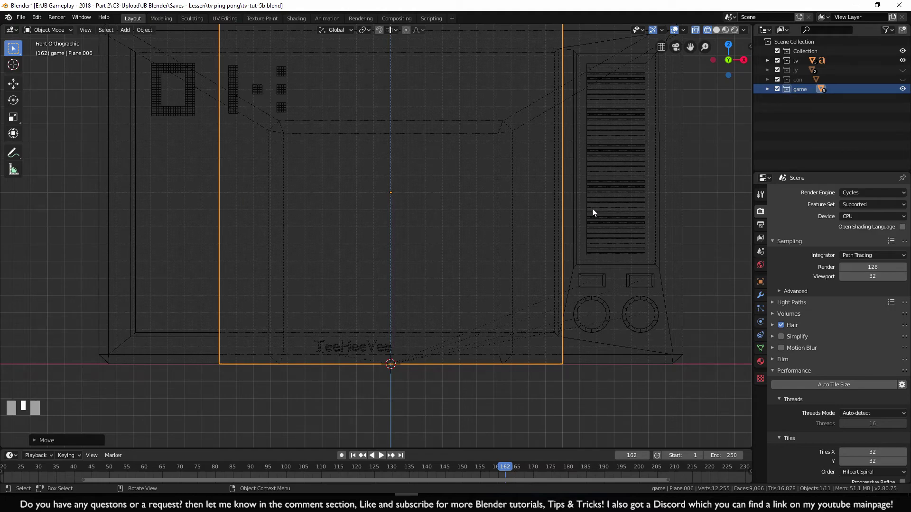
middle_click_drag(505, 222, 465, 233, "shift")
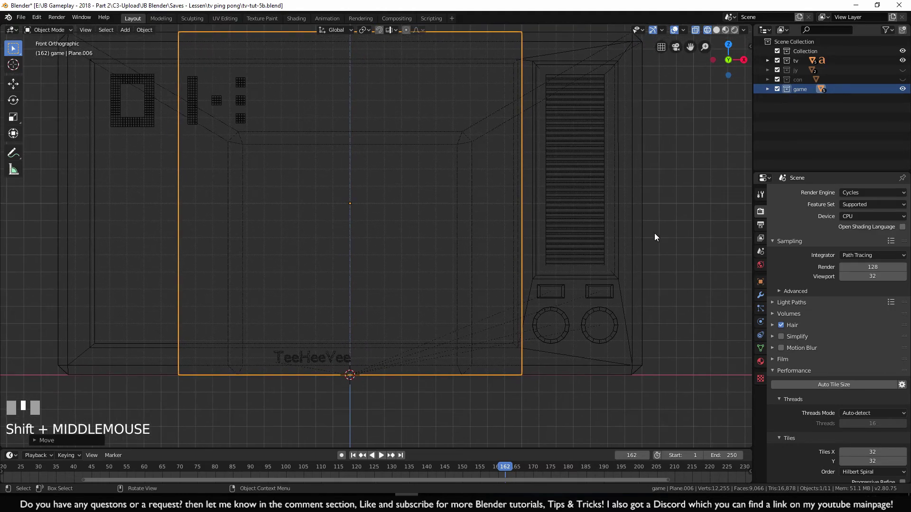
Move the TV body about 0.27 m along X so its screen opening is centred on the plane
left_click(644, 232)
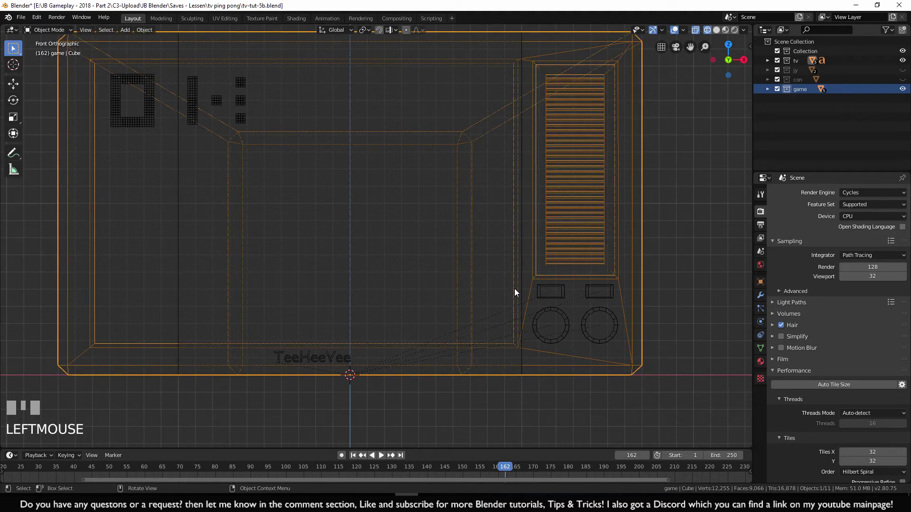
key("g")
key("x")
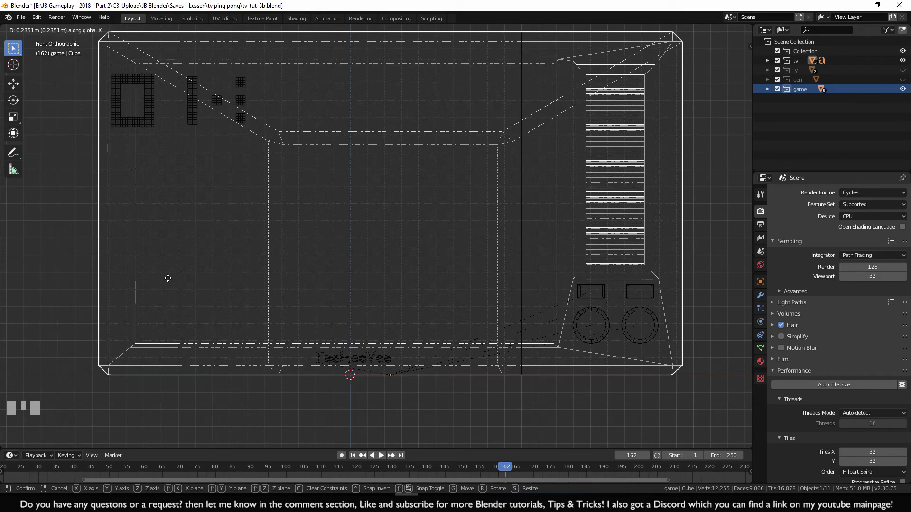
left_click(189, 278, "shift")
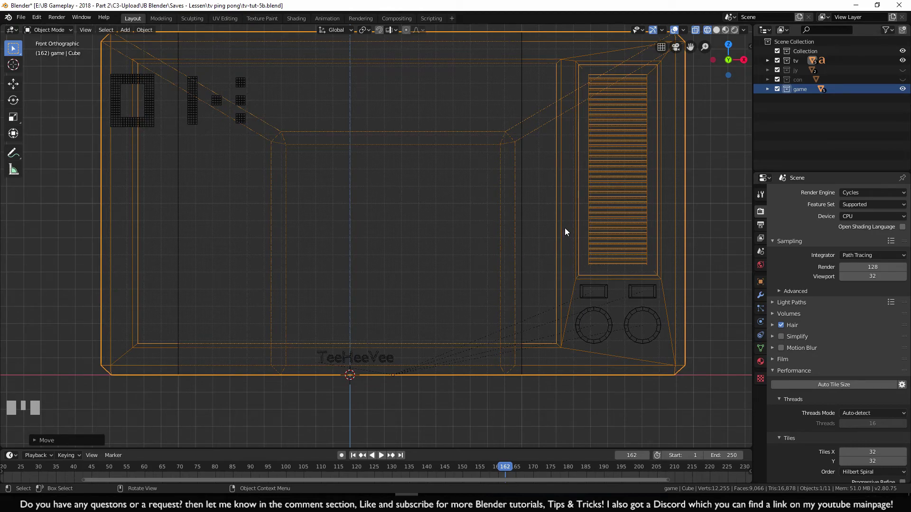
key("g")
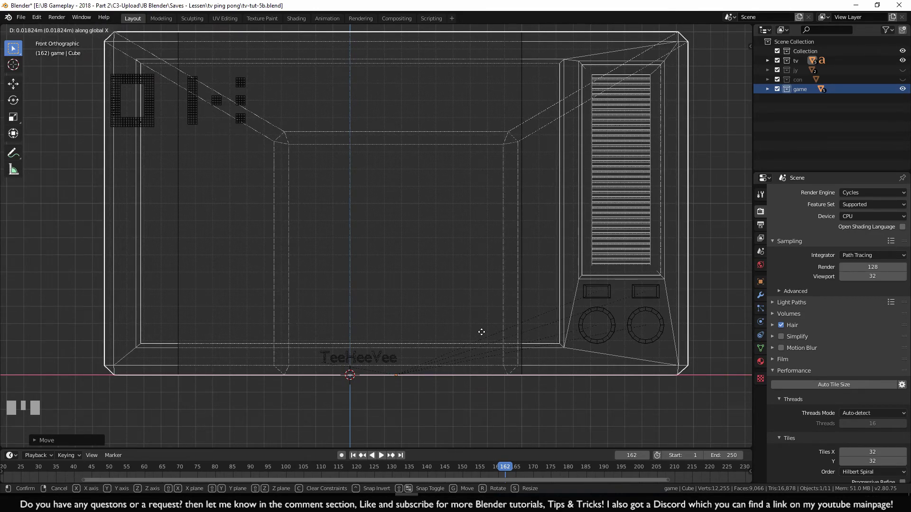
left_click(482, 332, "shift")
Compare the gaps on both sides of the plane and nudge the TV body about -0.0006 m along X to even them
middle_click_drag(300, 369, 496, 321, "shift")
scroll(404, 308, "up", 8)
middle_click_drag(375, 325, 450, 289, "shift")
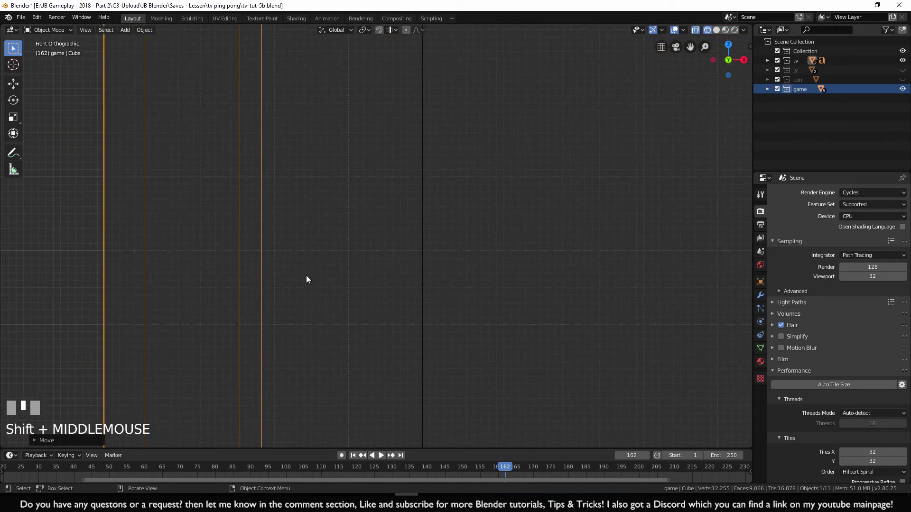
scroll(266, 278, "down", 8)
mouse_move(380, 297)
middle_mouse_down("shift")
mouse_move(397, 291)
mouse_move(302, 299)
mouse_move(373, 287)
middle_mouse_up("shift")
scroll(288, 292, "up", 7)
scroll(266, 276, "up", 5)
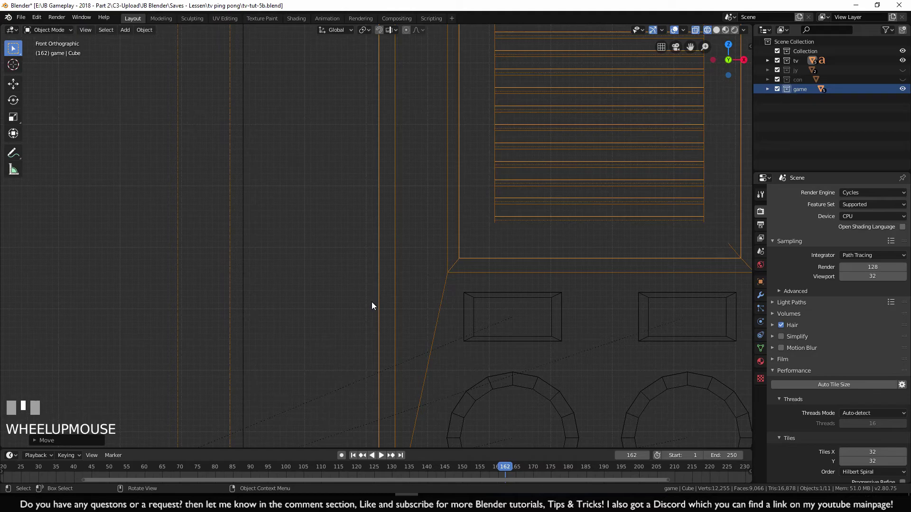
scroll(370, 307, "down", 5)
middle_click_drag(362, 319, 583, 309, "shift")
scroll(474, 292, "up", 6)
middle_click_drag(474, 292, 407, 283, "shift")
scroll(324, 334, "up", 3)
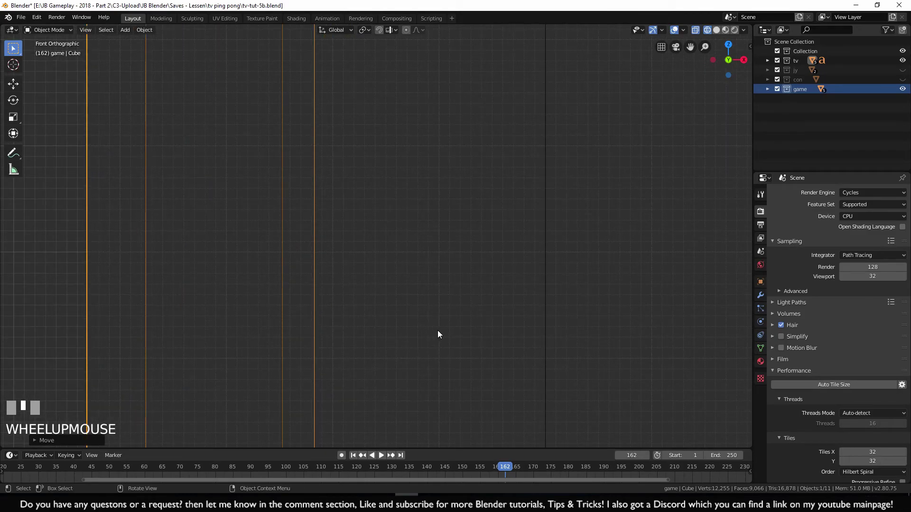
key("g")
key("x")
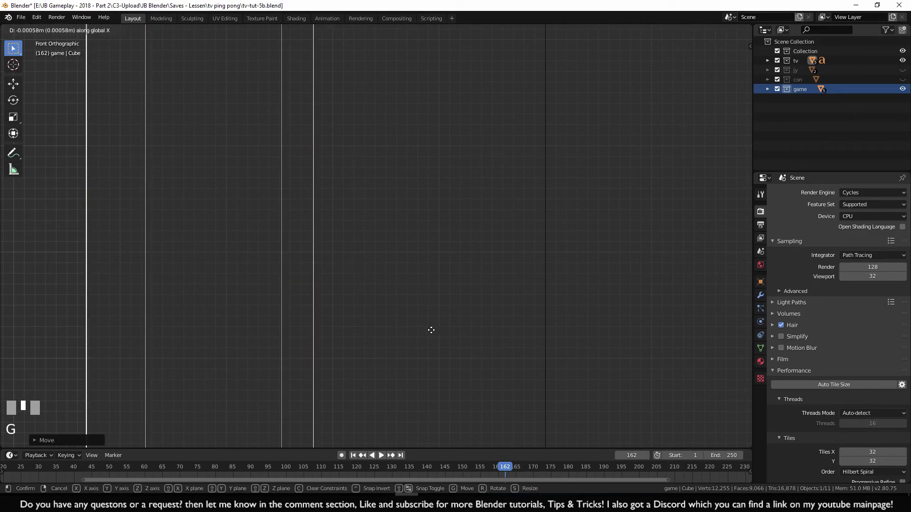
left_click(429, 328)
scroll(432, 348, "down", 3)
middle_click_drag(431, 348, 408, 329, "shift")
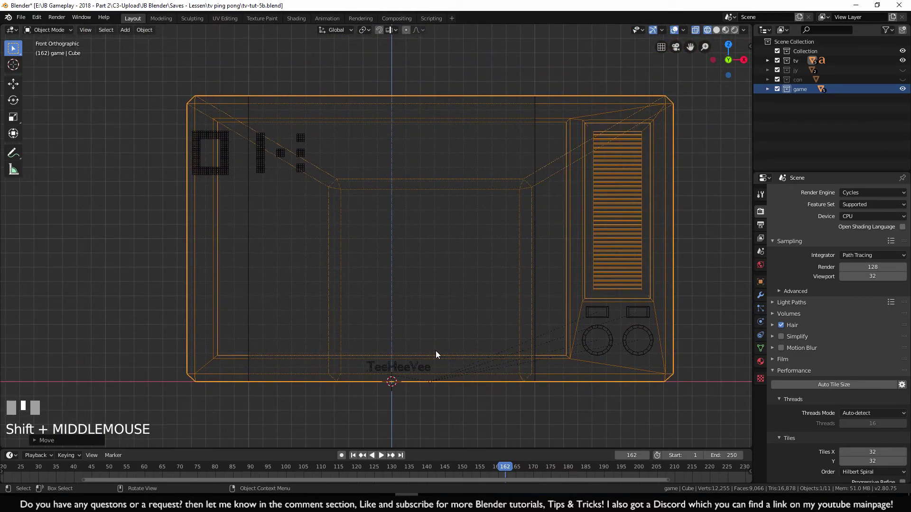
In solid shading, scale the plane along Z and then along X so it just covers the TV's screen opening
key("z")
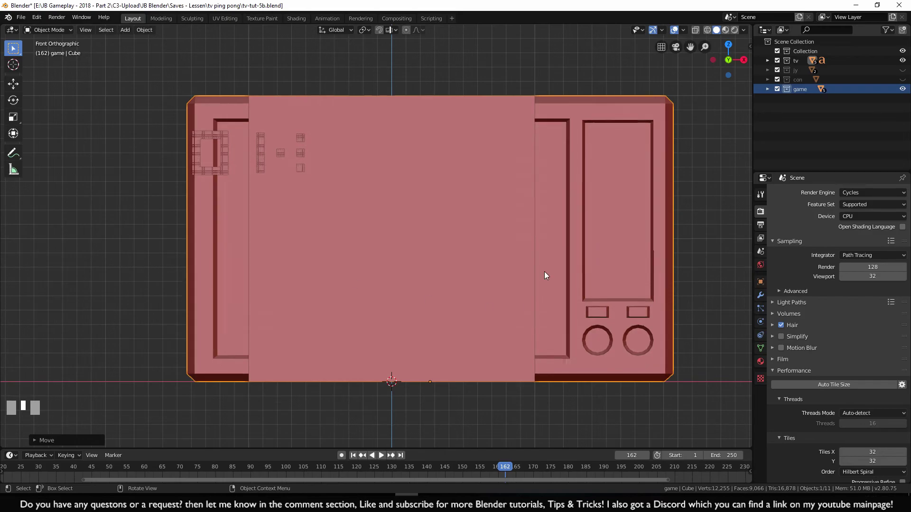
scroll(540, 352, "down", 1)
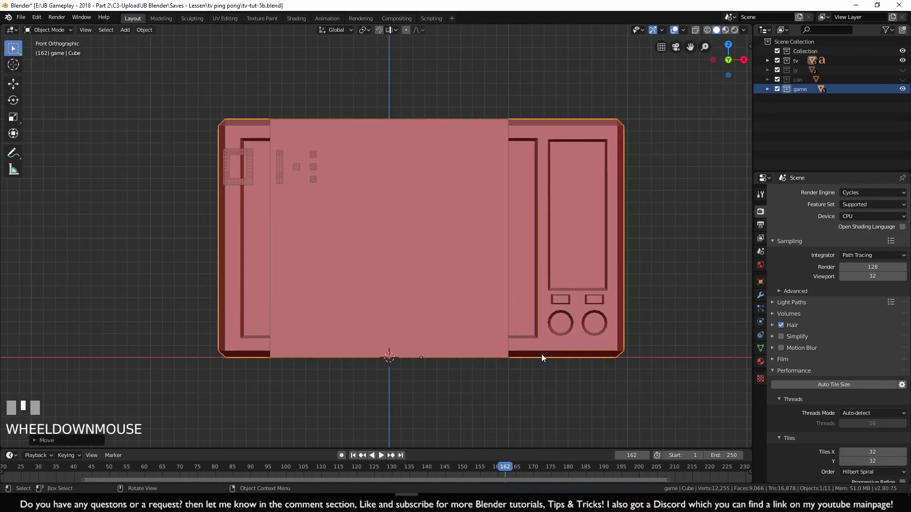
left_click(478, 284)
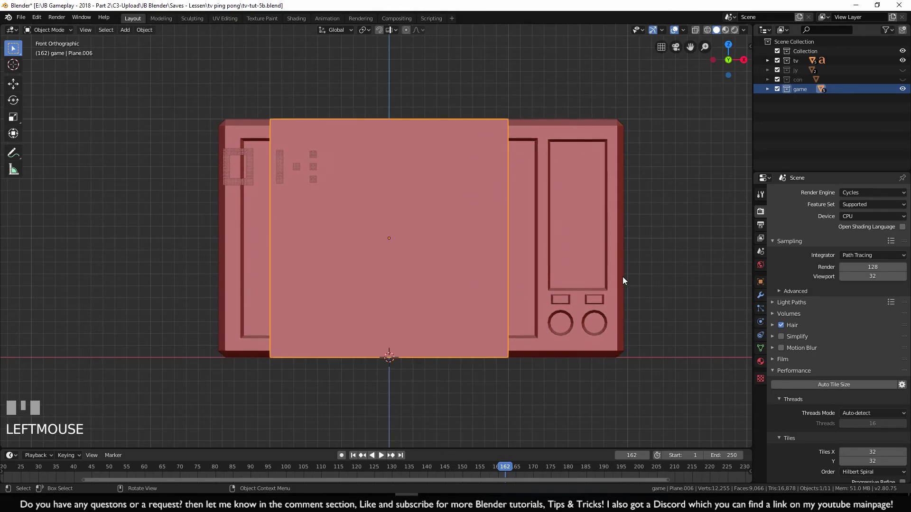
scroll(522, 251, "up", 1)
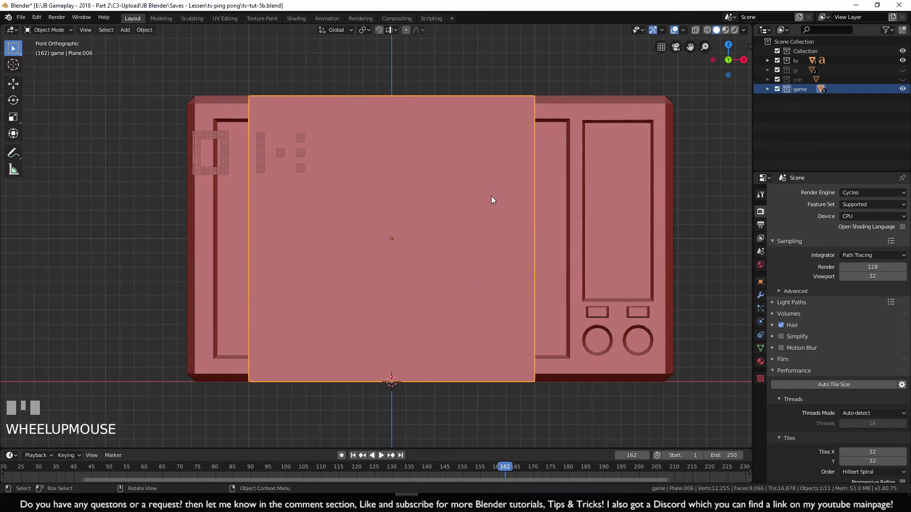
middle_click_drag(492, 197, 443, 209, "shift")
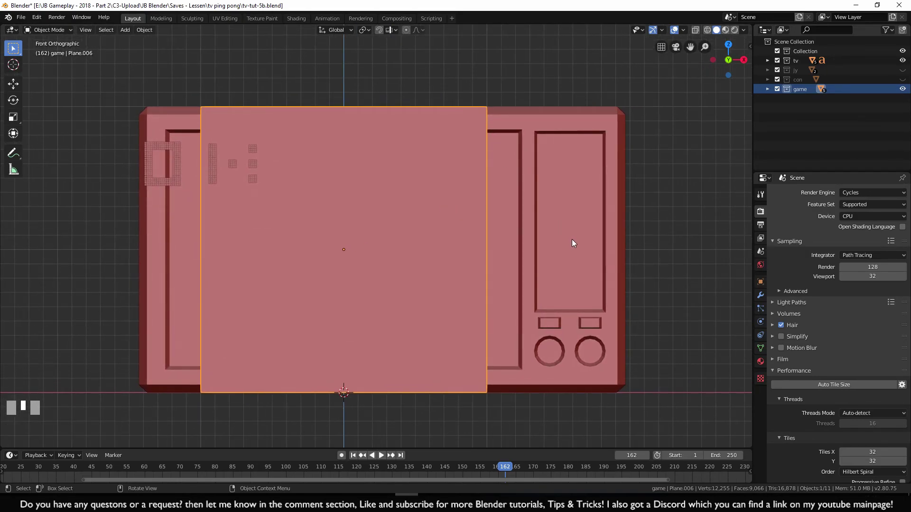
key("s")
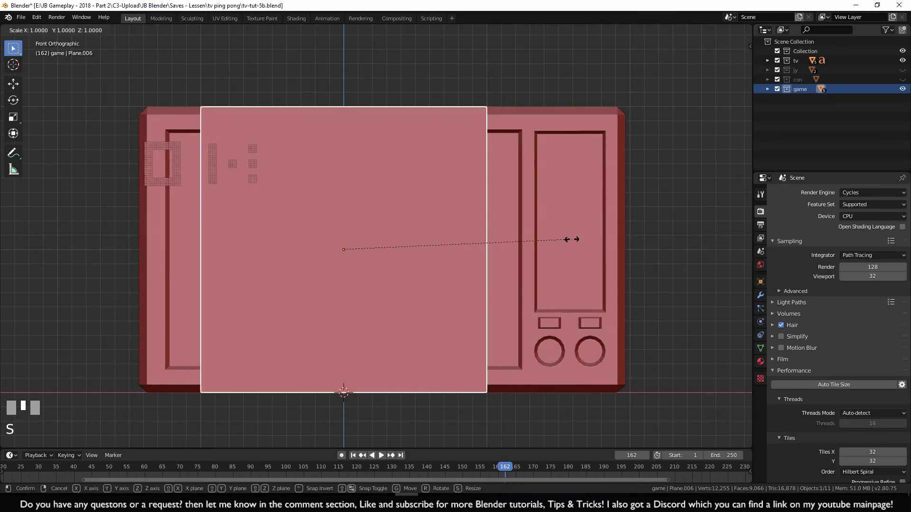
key("z")
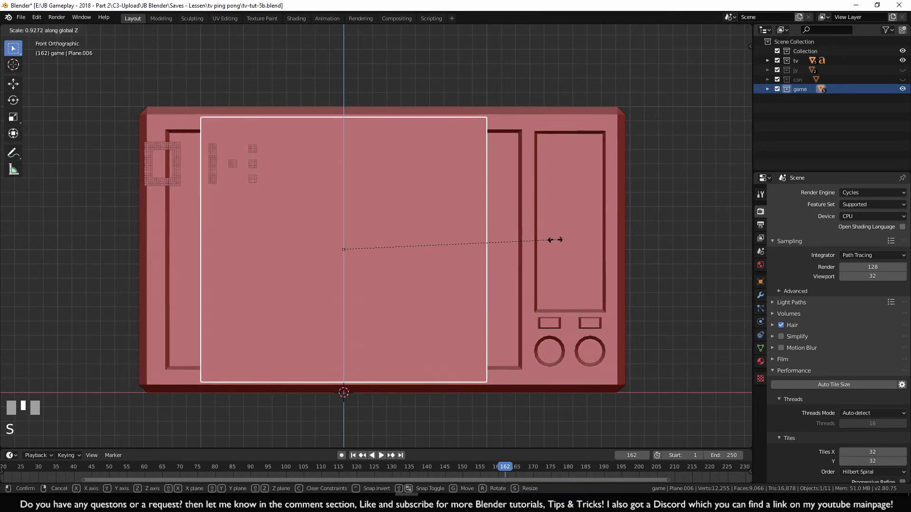
left_click(546, 242)
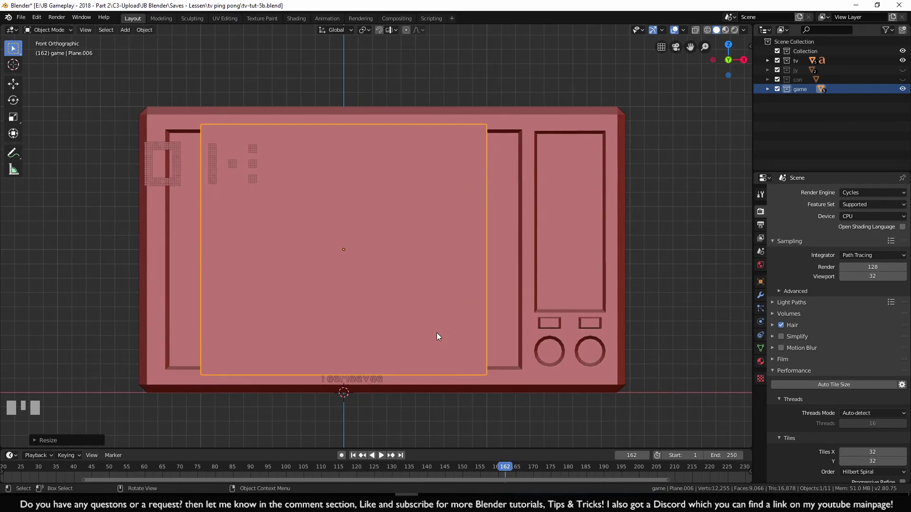
key("s")
key("x")
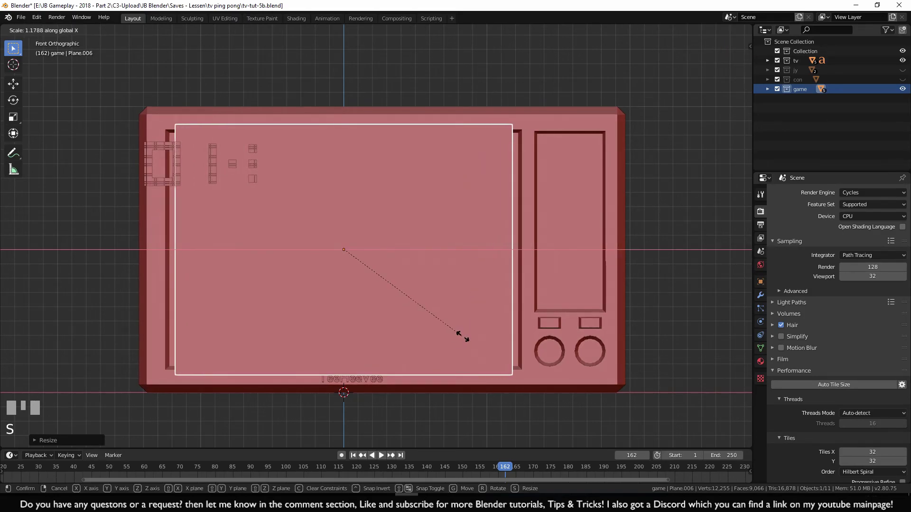
left_click(474, 339)
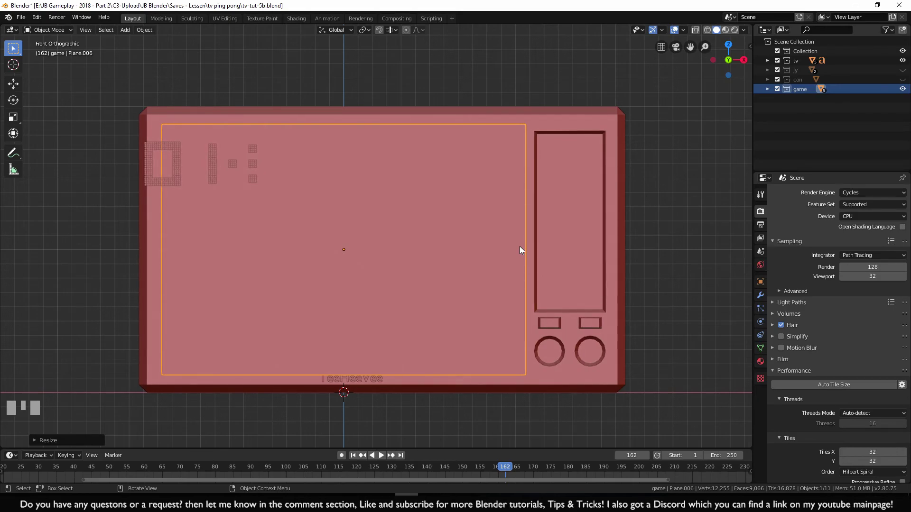
Show the TV and the resized plane in wireframe from the right side, close to the TV's front face
key("KP_3")
middle_click_drag(520, 246, 468, 295, "shift")
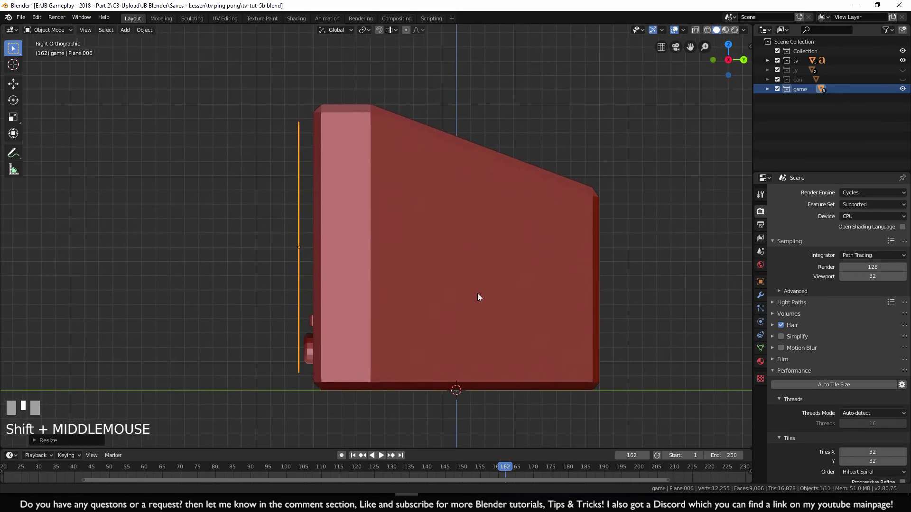
scroll(431, 281, "up", 5)
key("z")
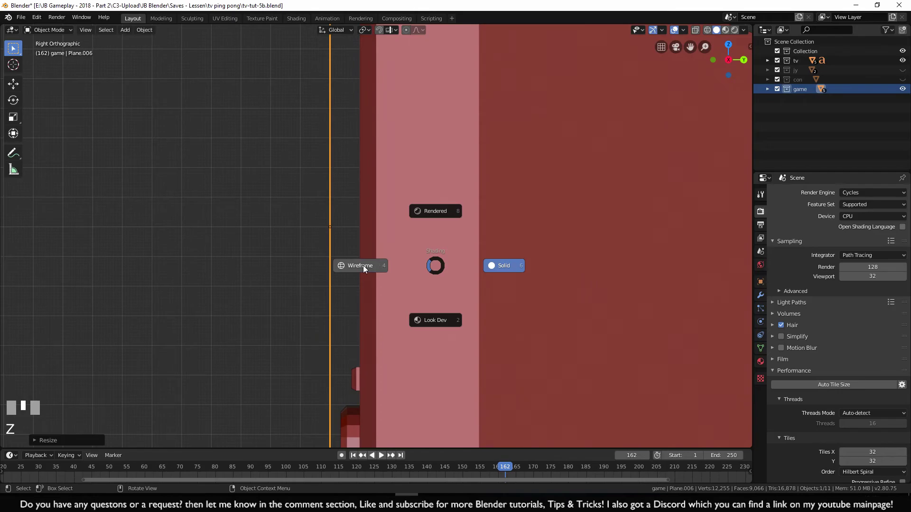
scroll(425, 312, "down", 6)
scroll(427, 315, "up", 7)
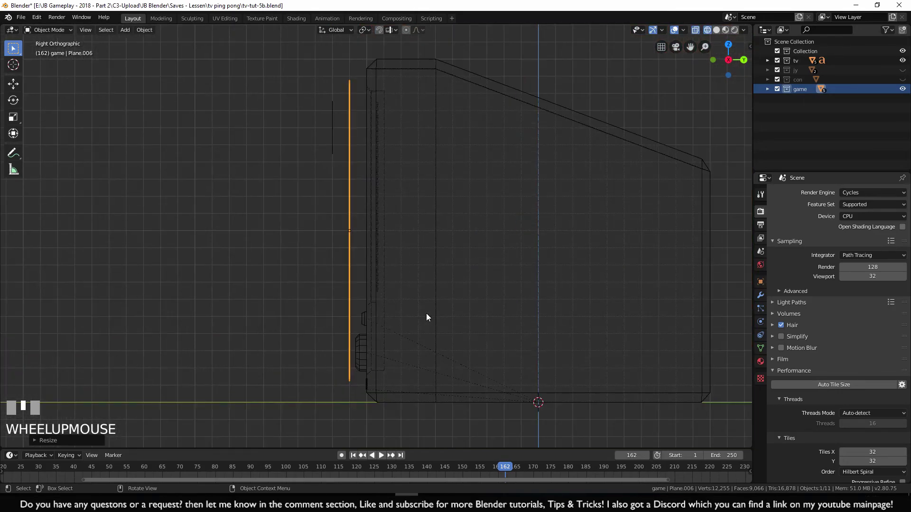
scroll(399, 280, "up", 7)
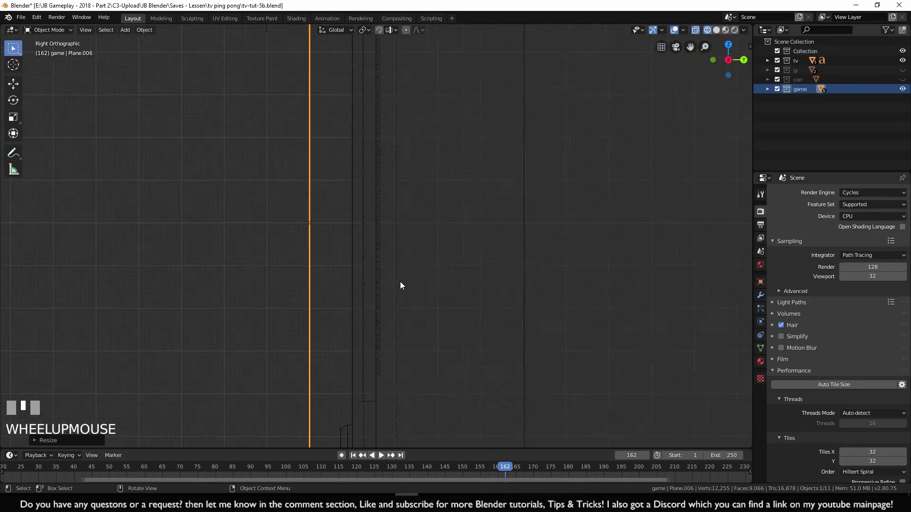
Move the plane about 0.2 m along Y into the TV, near the back of the recessed screen opening
middle_click_drag(405, 294, 464, 280, "shift")
scroll(474, 237, "up", 3)
middle_click_drag(483, 204, 401, 335, "shift")
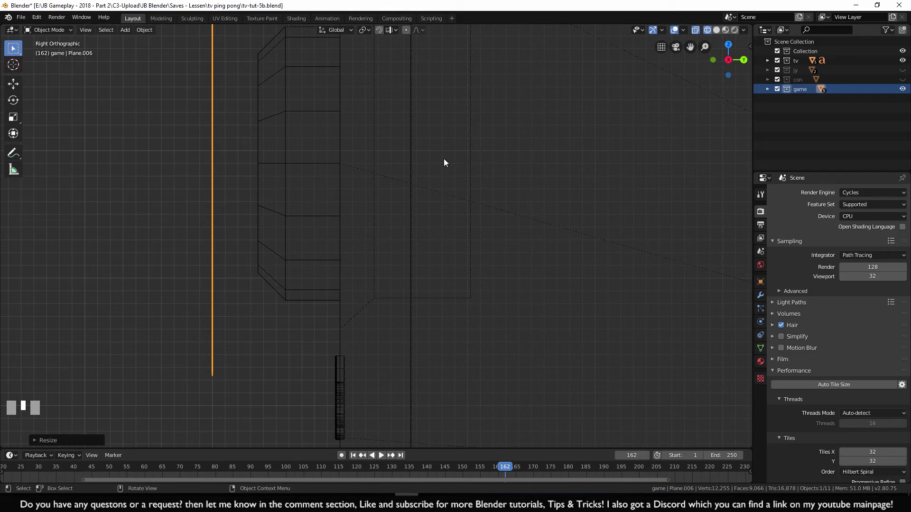
scroll(297, 172, "down", 1)
key("g")
key("y")
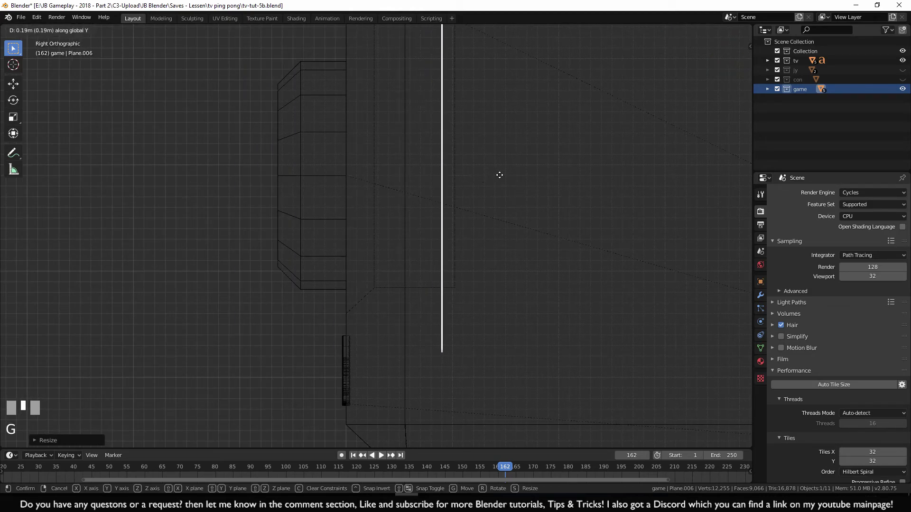
left_click(507, 174, "ctrl")
middle_click_drag(481, 206, 405, 255, "shift")
scroll(421, 260, "up", 4)
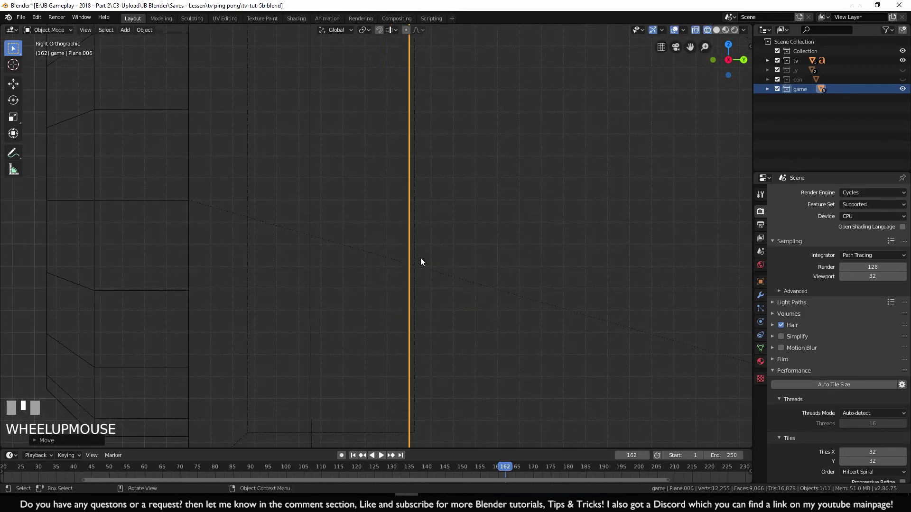
Examine the plane's depth inside the TV recess in side wireframe and its fit from the front in solid shading
middle_click_drag(440, 222, 394, 294, "shift")
scroll(394, 301, "up", 3)
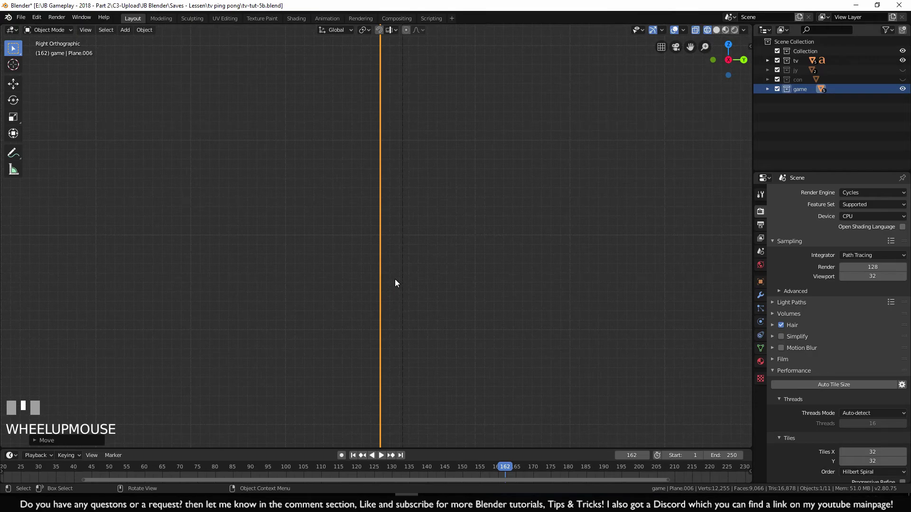
scroll(388, 287, "down", 6)
middle_click_drag(414, 249, 434, 332, "shift")
key("z")
left_click(498, 333)
mouse_move(498, 333)
middle_mouse_down()
mouse_move(417, 299)
mouse_move(493, 289)
mouse_move(525, 215)
middle_mouse_up()
scroll(417, 299, "down", 5)
scroll(488, 179, "down", 3)
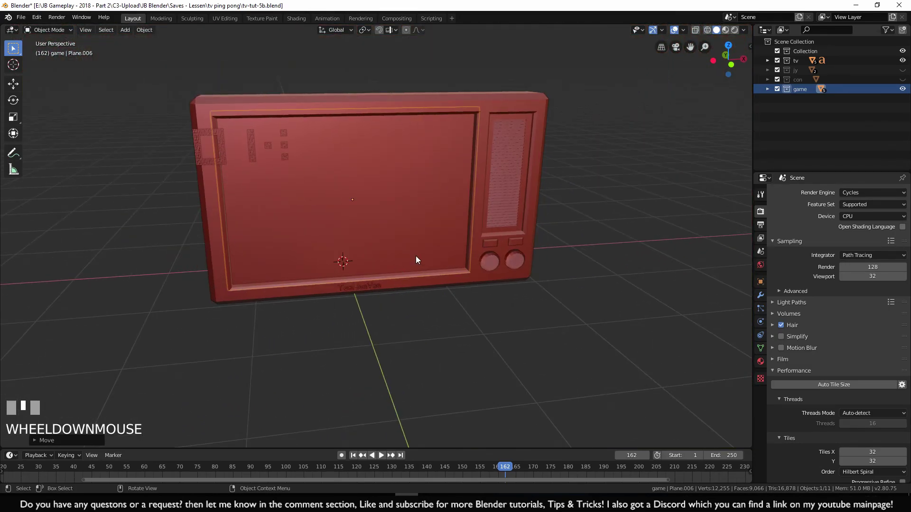
middle_click_drag(383, 281, 374, 307)
middle_click_drag(312, 236, 329, 110, "shift")
scroll(341, 279, "up", 3)
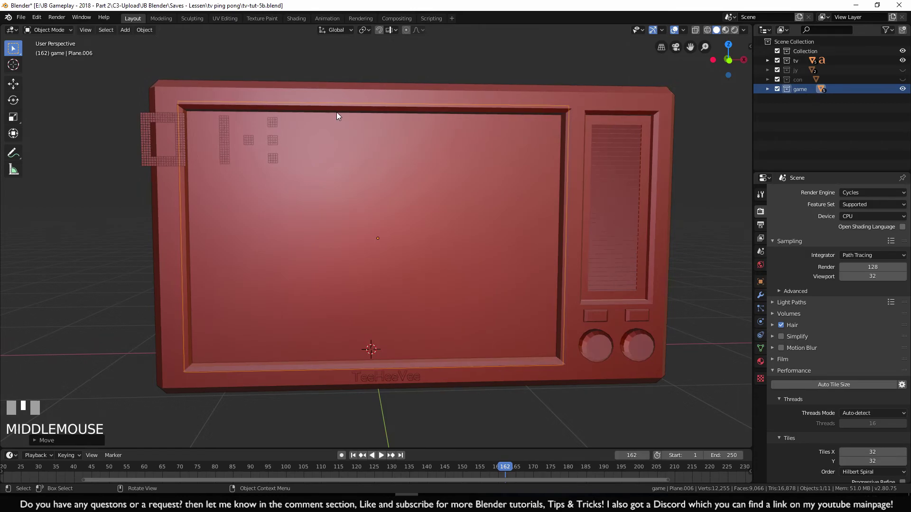
scroll(384, 323, "down", 1)
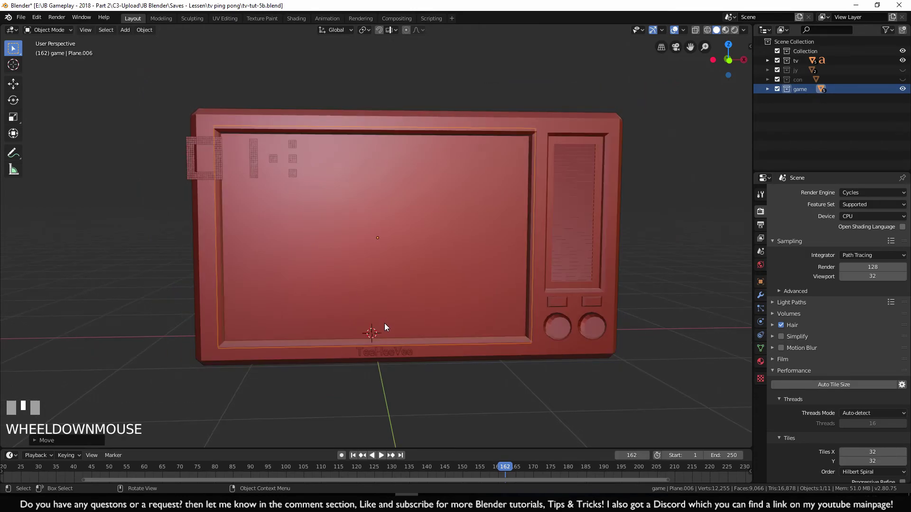
middle_click_drag(435, 365, 437, 386)
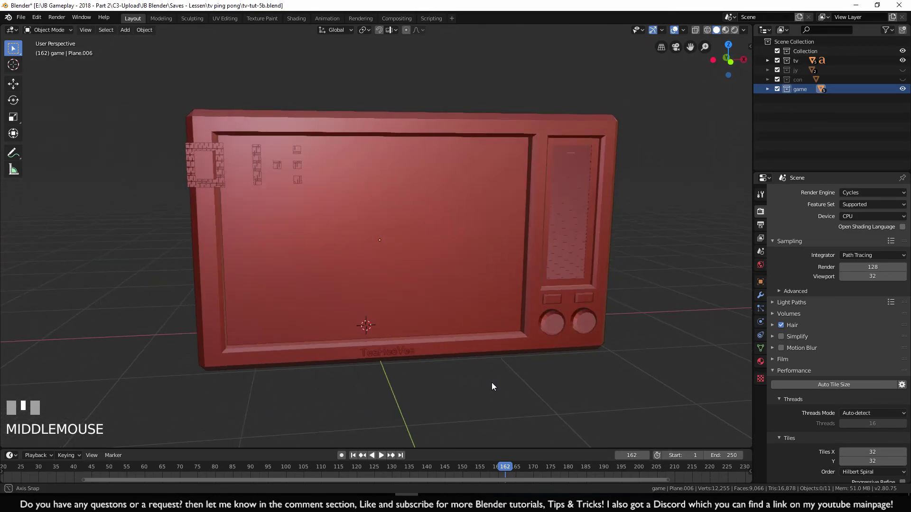
Select the score zero, paddle, ball and dashed divider and move them together down and toward the TV's centre in front wireframe
left_click(218, 175, "shift")
left_click(256, 166, "shift")
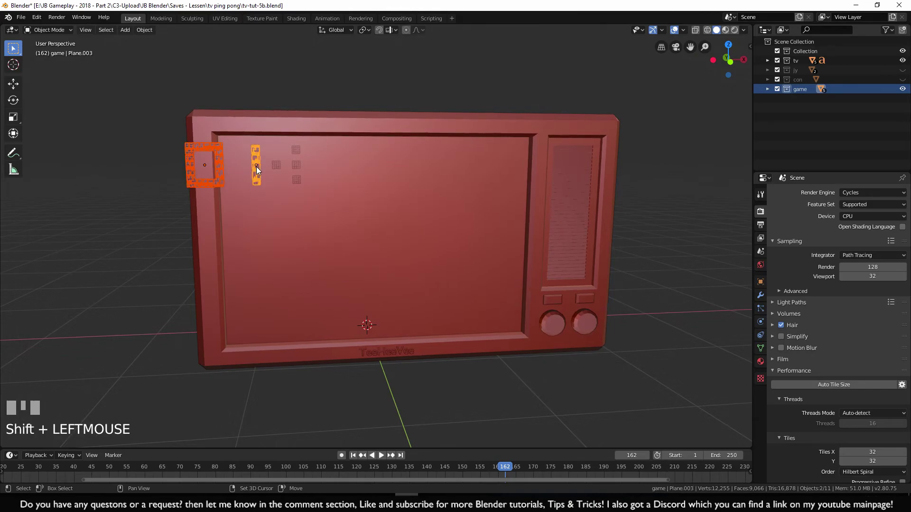
left_click(277, 166, "shift")
left_click(294, 179, "shift")
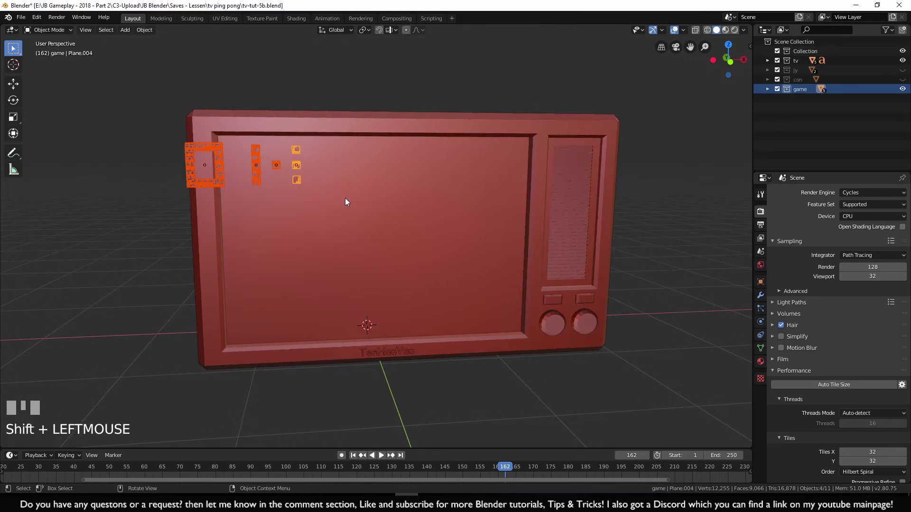
key("KP_1")
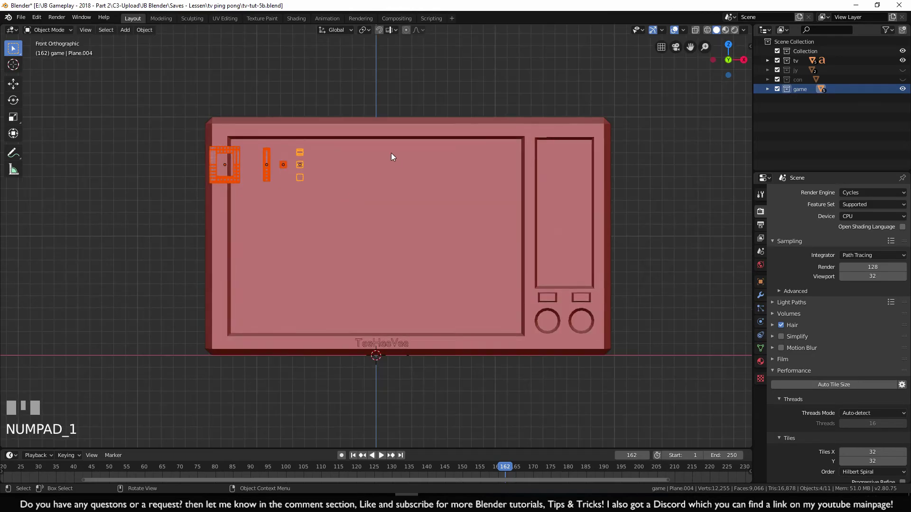
scroll(355, 197, "up", 2)
scroll(313, 176, "up", 1)
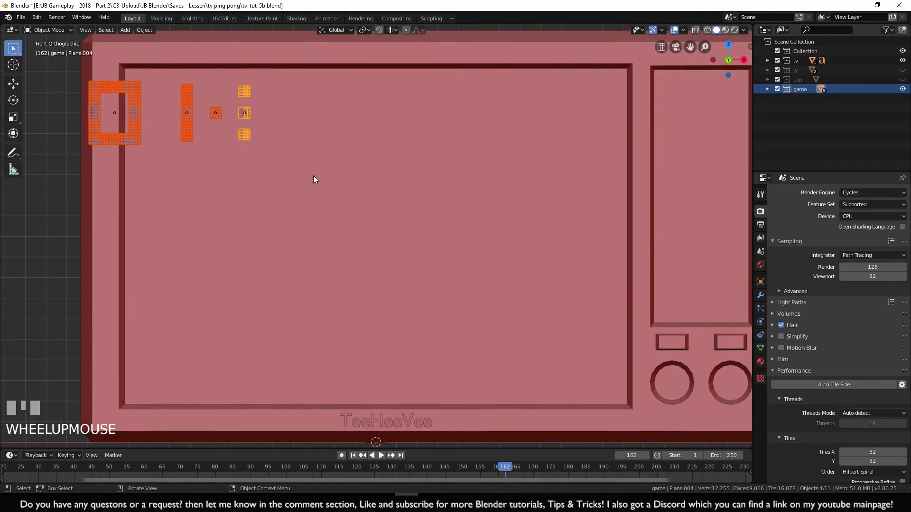
key("z")
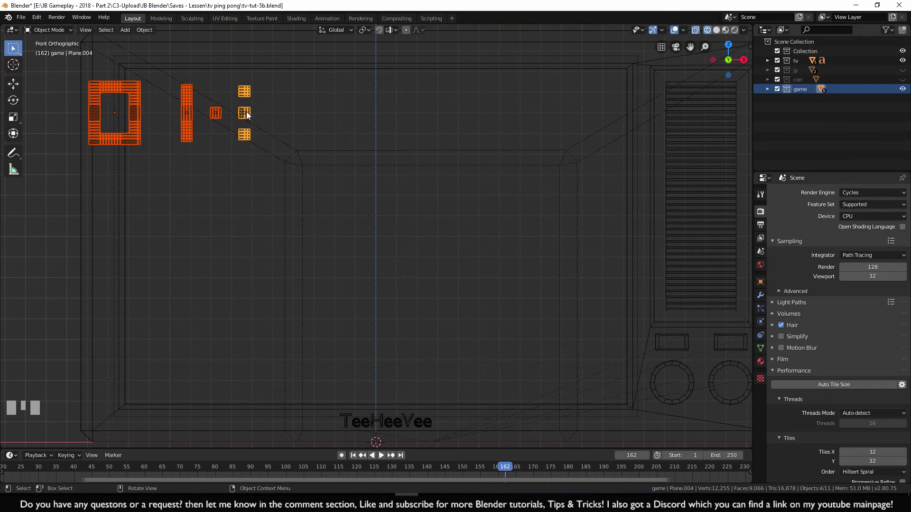
key("g")
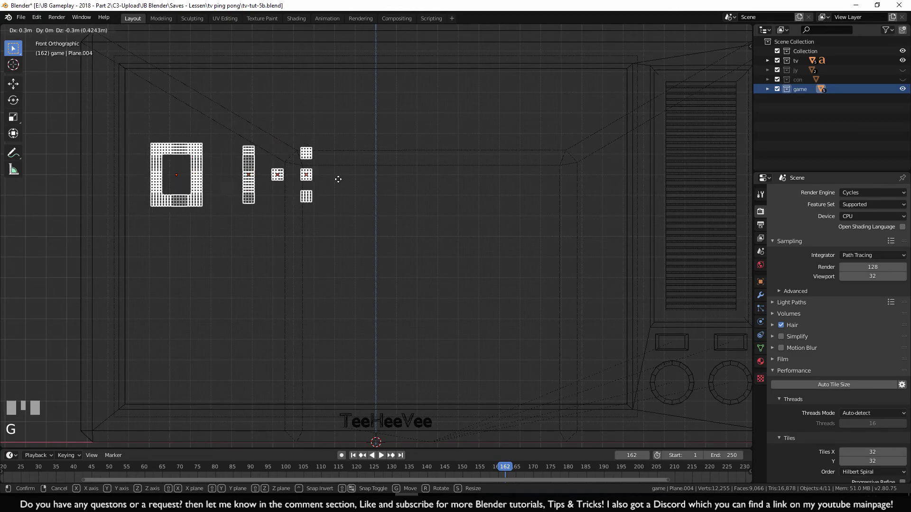
left_click(376, 194, "ctrl")
Nudge the four selected game pieces about 0.04 m along X so the dashed divider straddles the vertical centre axis
scroll(377, 194, "up", 7)
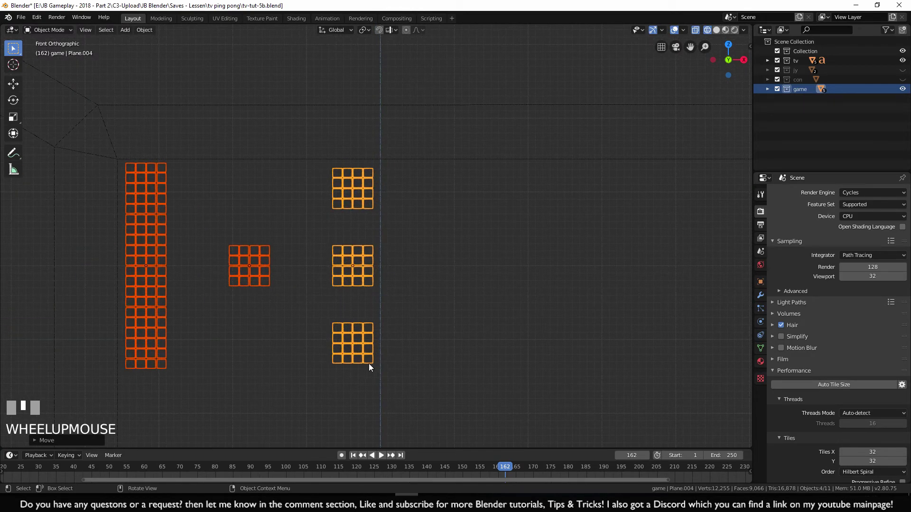
scroll(368, 374, "up", 4)
middle_click_drag(374, 286, 413, 280, "shift")
scroll(382, 280, "up", 5)
scroll(383, 279, "up", 1)
key("g")
key("x")
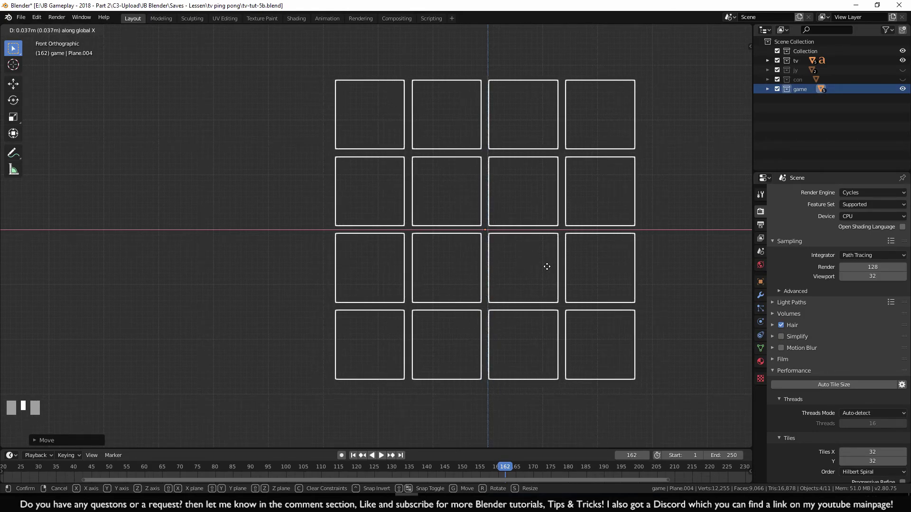
left_click(548, 267, "ctrl")
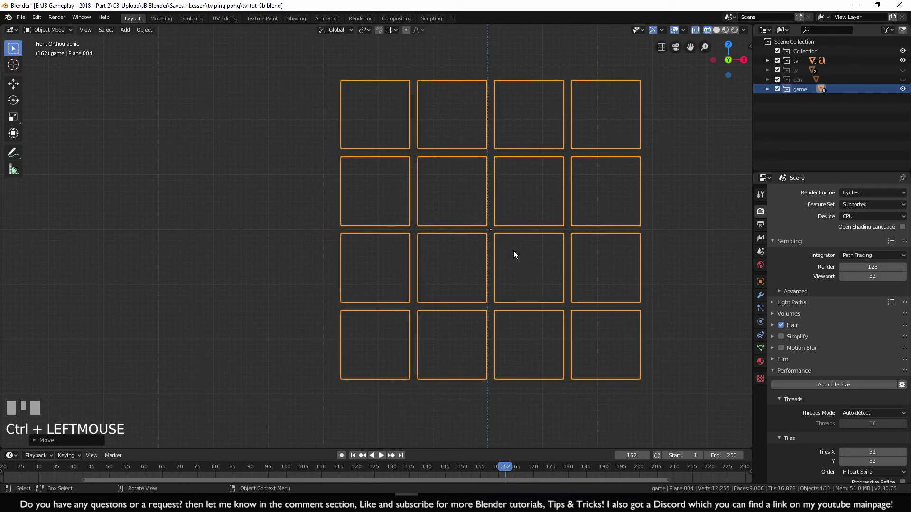
scroll(511, 280, "down", 5)
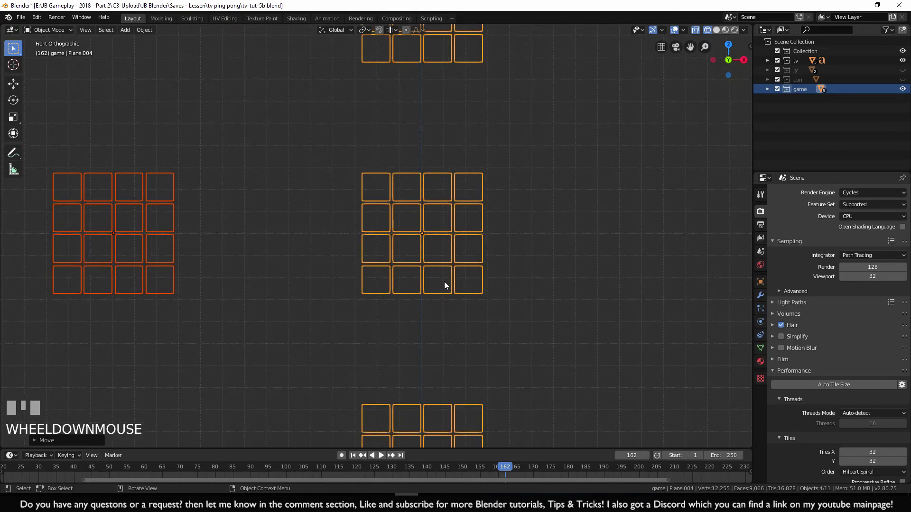
scroll(450, 281, "down", 4)
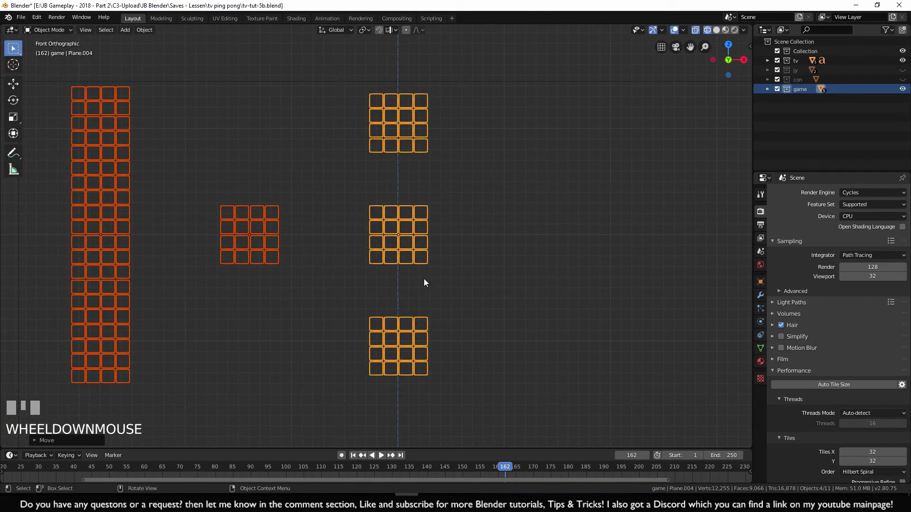
left_click(433, 289)
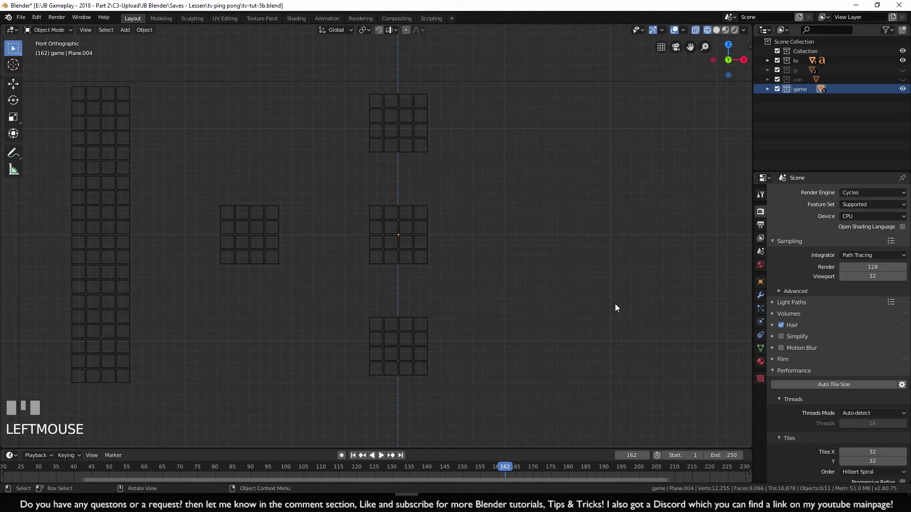
Set the dashed divider's X location to 0 m so it is centred exactly
key("n")
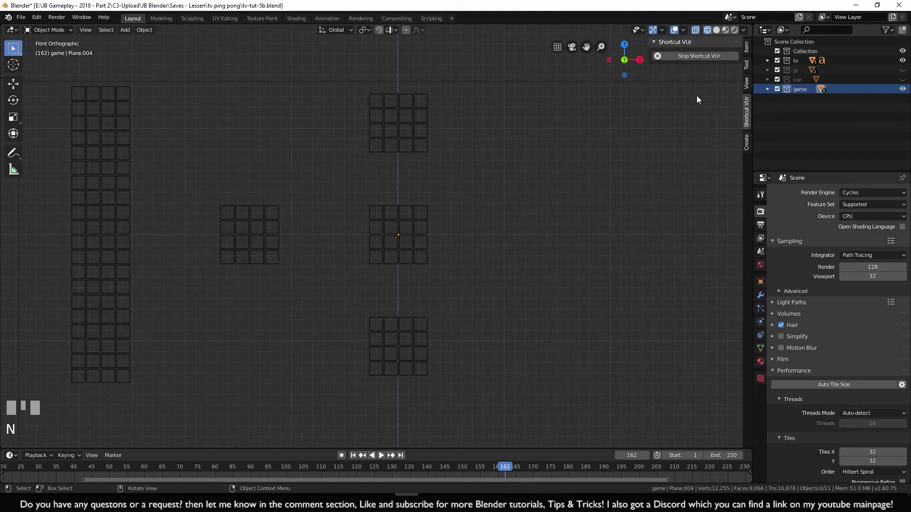
left_click(746, 47)
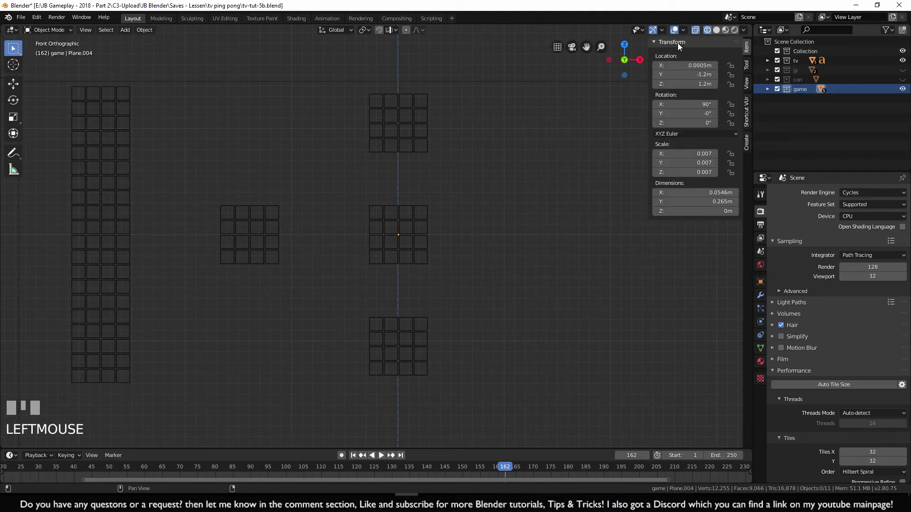
middle_click_drag(550, 165, 536, 179, "shift")
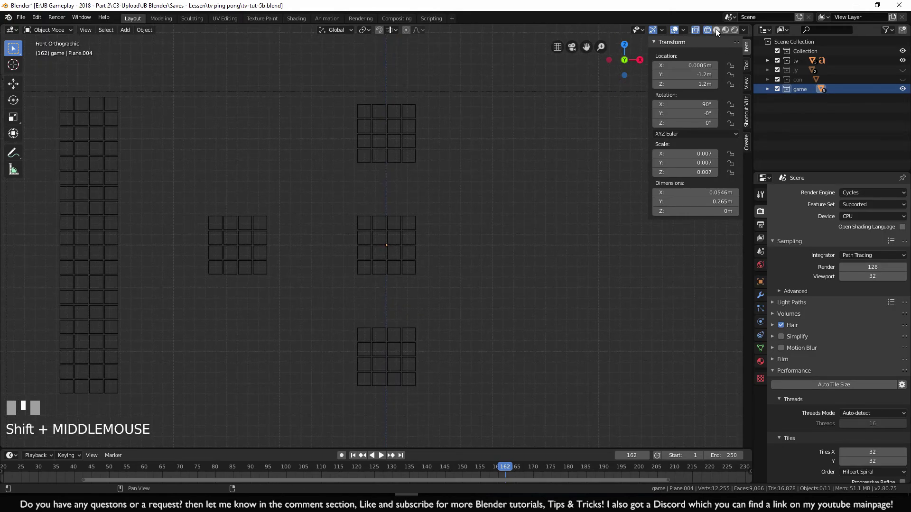
scroll(405, 338, "up", 3)
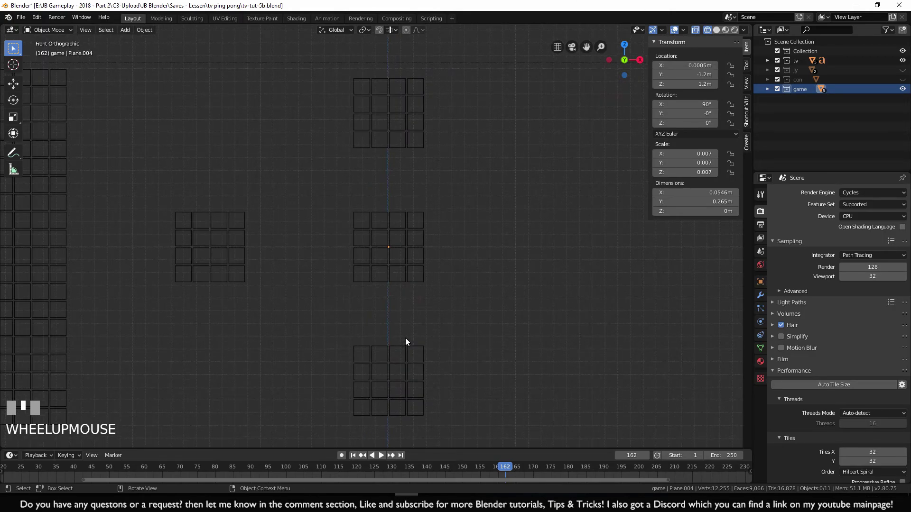
scroll(407, 268, "up", 1)
scroll(411, 266, "up", 6)
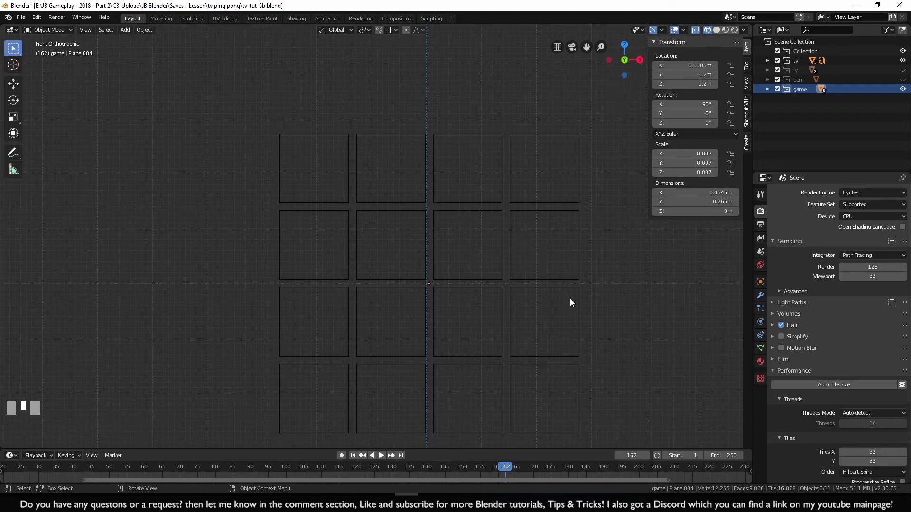
left_click(478, 280)
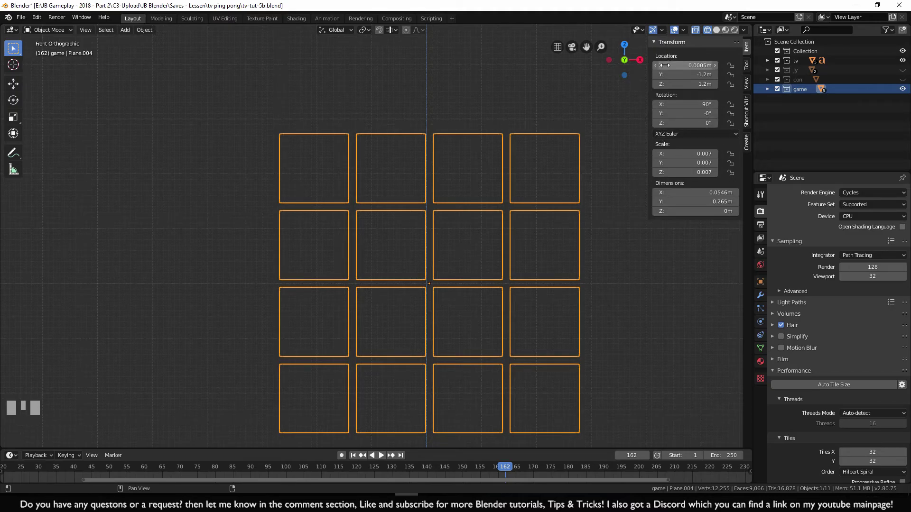
left_click(702, 65)
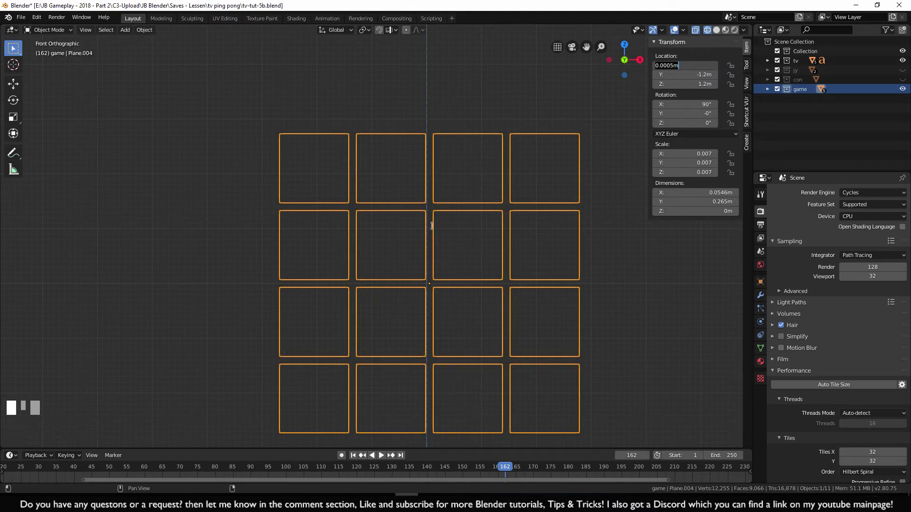
type("0")
key("KP_Enter")
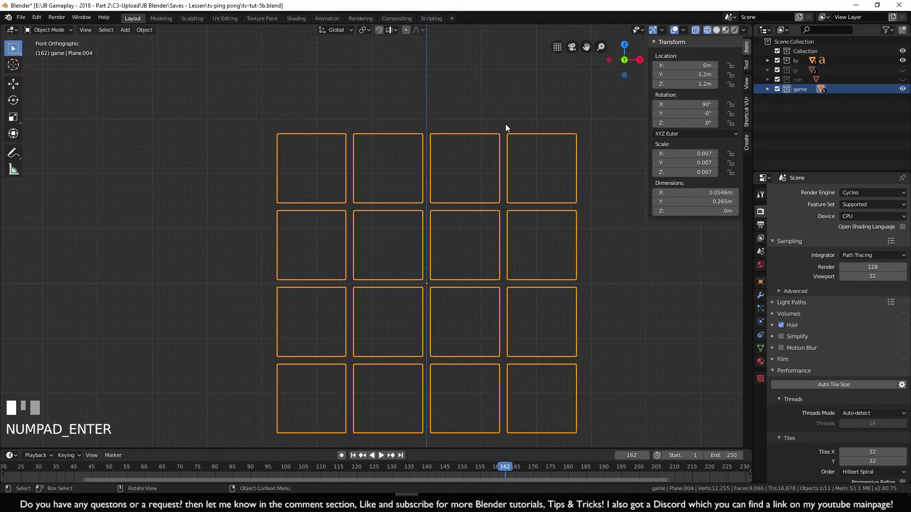
scroll(505, 133, "down", 8)
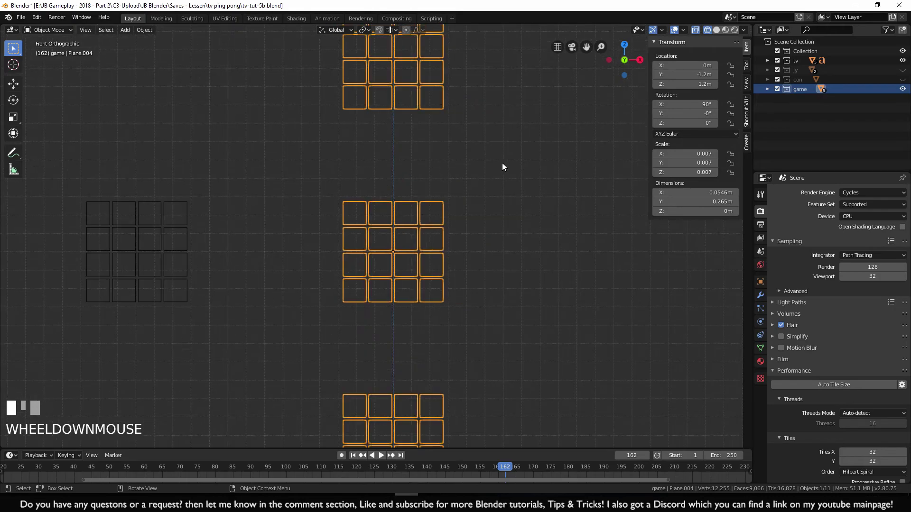
left_click(464, 220)
Move the ball and paddle together -0.8 m along X and -0.5 m along Z, near the screen opening's left edge
scroll(298, 276, "down", 2)
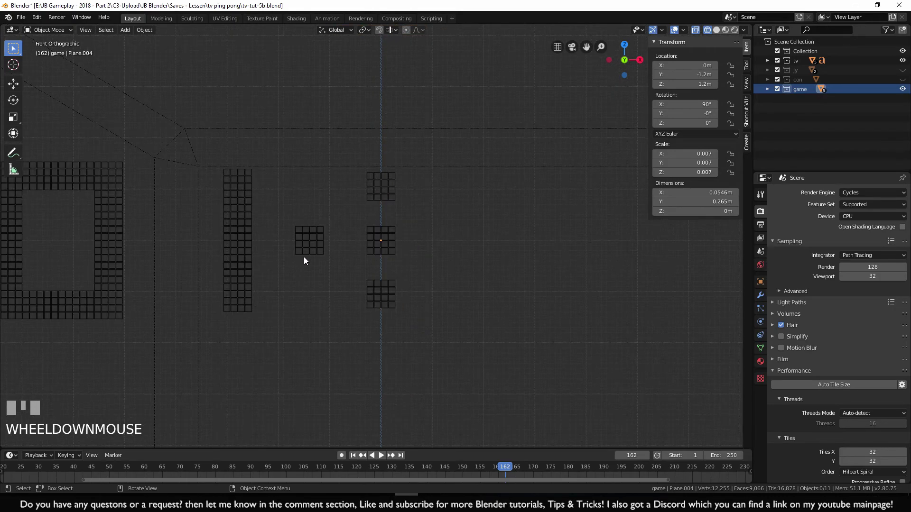
middle_click_drag(249, 276, 305, 234, "shift")
scroll(306, 233, "down", 1)
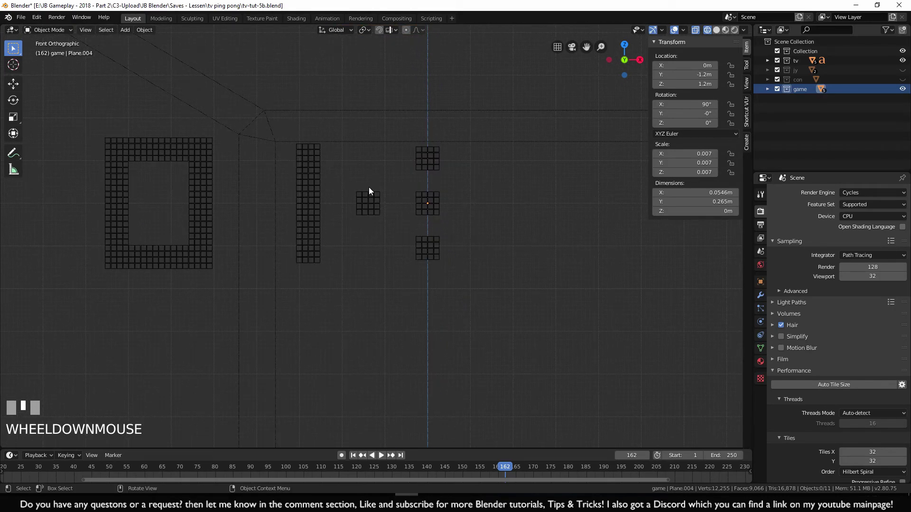
left_click(370, 201, "shift")
left_click(311, 217, "shift")
scroll(332, 220, "down", 3)
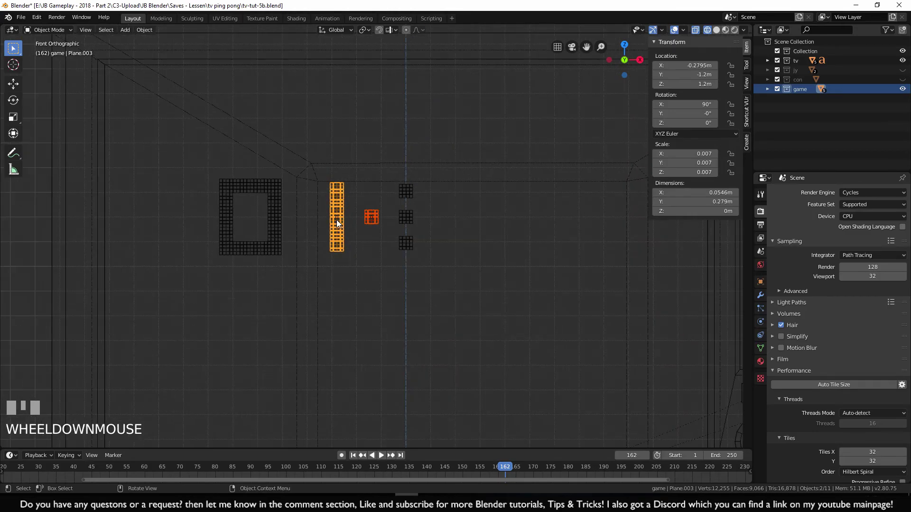
scroll(337, 220, "down", 2)
key("g")
left_click(239, 328, "ctrl")
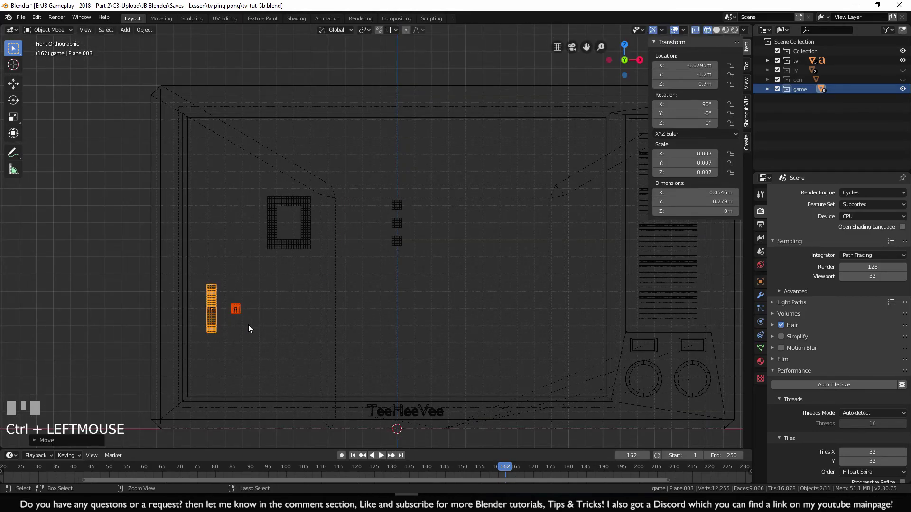
Move the score zero 0.4 m along X and -0.02 m along Z, to the left of the dashed divider
scroll(317, 308, "up", 1)
scroll(317, 308, "up", 3)
left_click(384, 336)
scroll(370, 335, "up", 3)
middle_click_drag(370, 335, 454, 355, "shift")
left_click(198, 270)
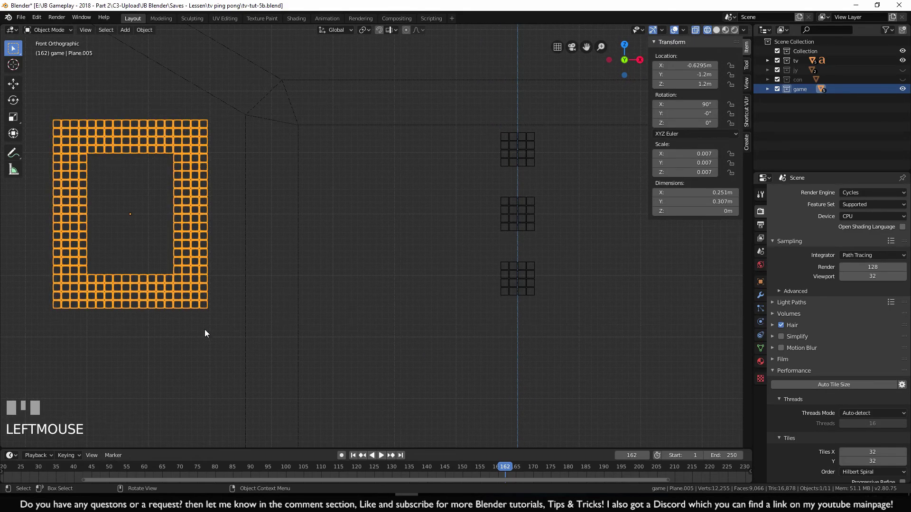
key("g")
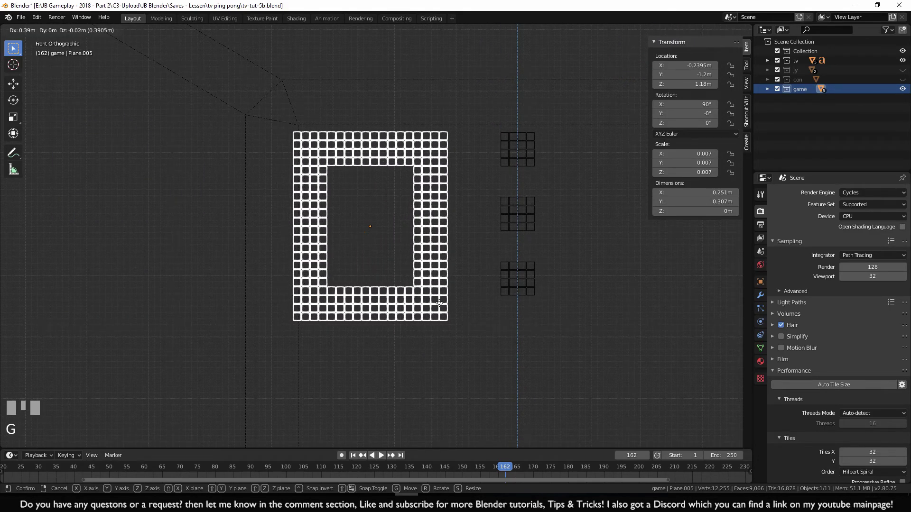
left_click(444, 303, "ctrl")
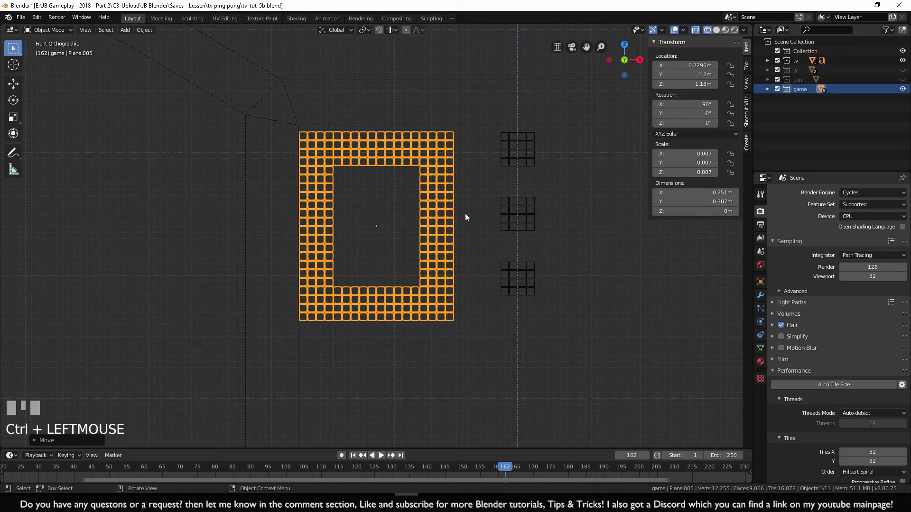
Shift the score zero another 0.03 m along X, closer to the dashed divider
middle_click_drag(465, 212, 443, 226, "shift")
key("g")
key("x")
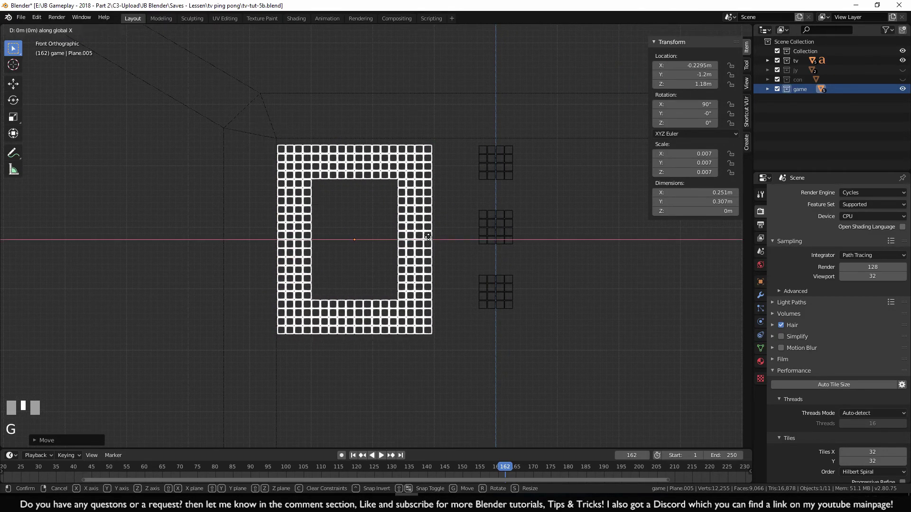
left_click(440, 236, "ctrl")
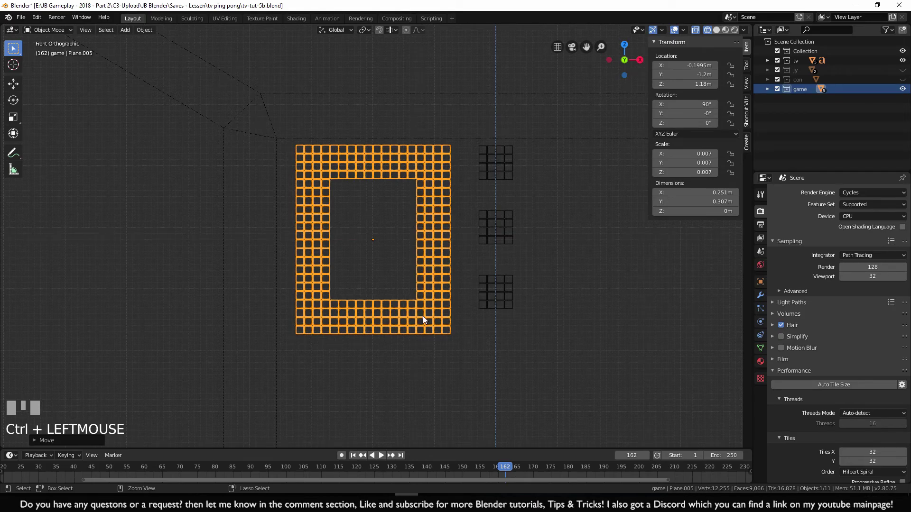
Set the score zero's X location to exactly -0.2 m
middle_click_drag(422, 269, 405, 131, "shift")
scroll(430, 282, "up", 3)
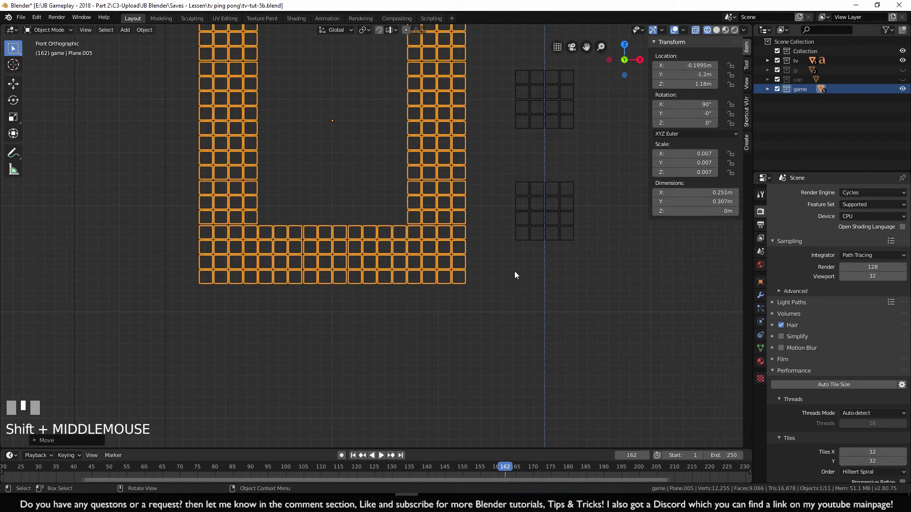
middle_click_drag(400, 216, 390, 312, "shift")
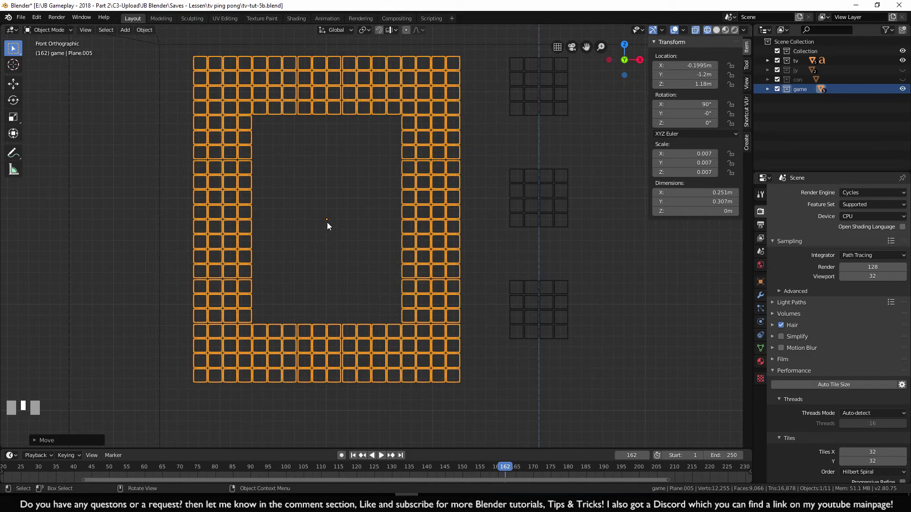
left_click(690, 68)
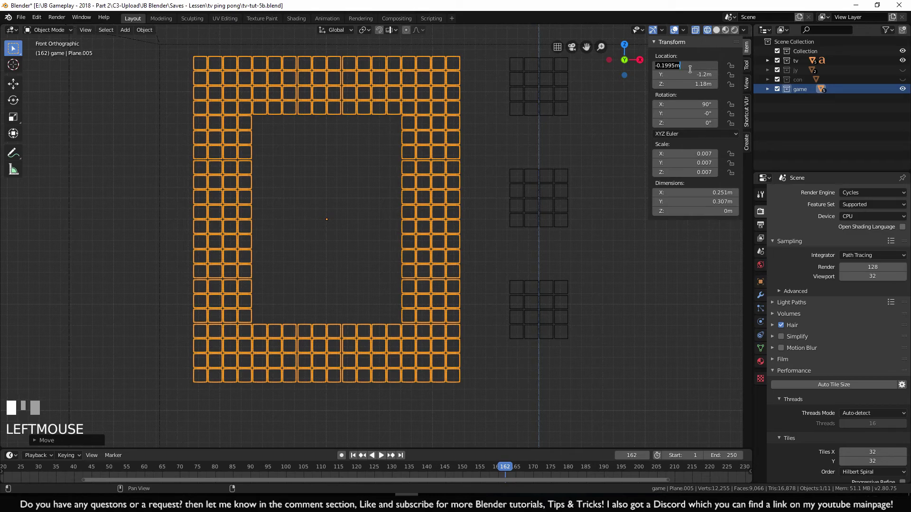
key("BackSpace")
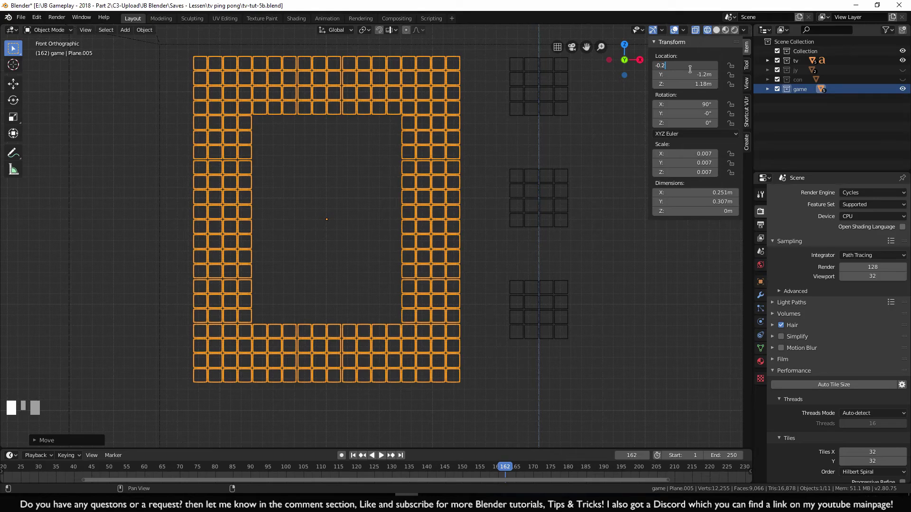
key("KP_Enter")
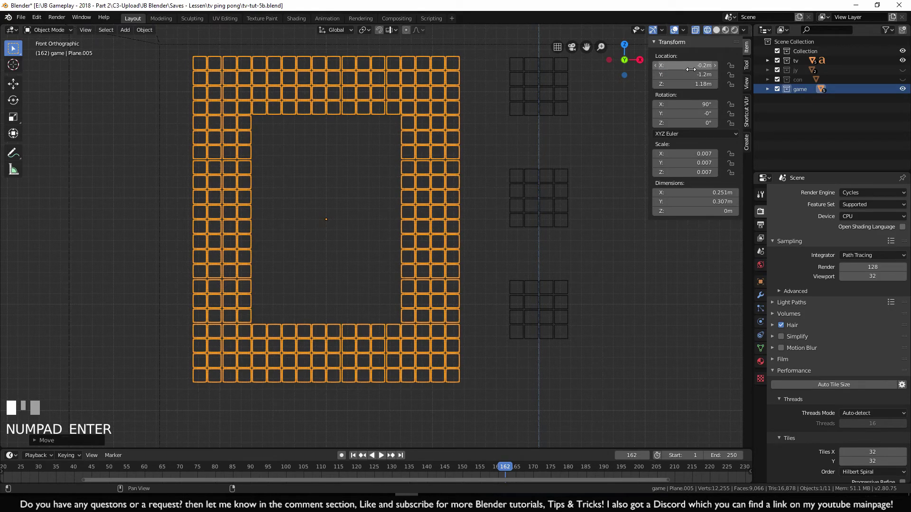
Make a linked duplicate of the score zero and place it at X 0.2 m on the other side of the dashed divider
scroll(459, 315, "down", 6)
scroll(364, 277, "up", 3)
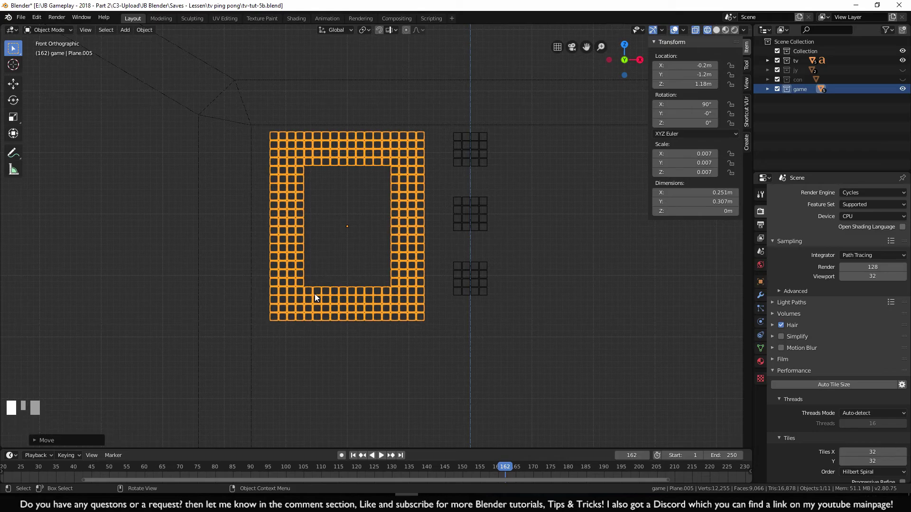
key("alt+d")
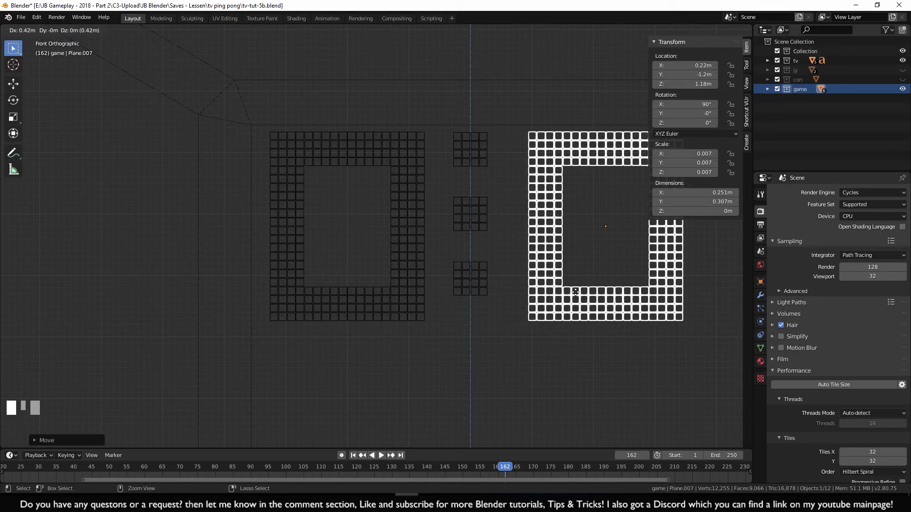
left_click(580, 277, "ctrl")
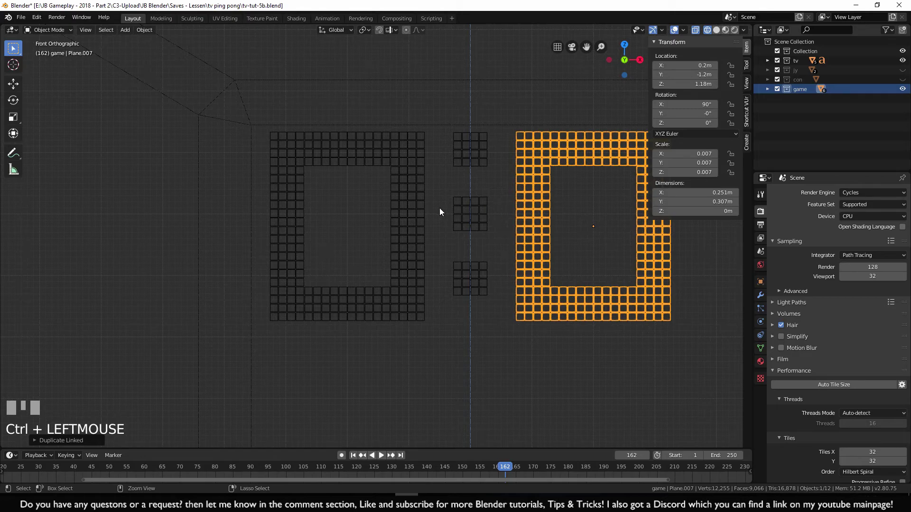
Select the paddle and set its X location to -1 m
scroll(432, 317, "down", 6)
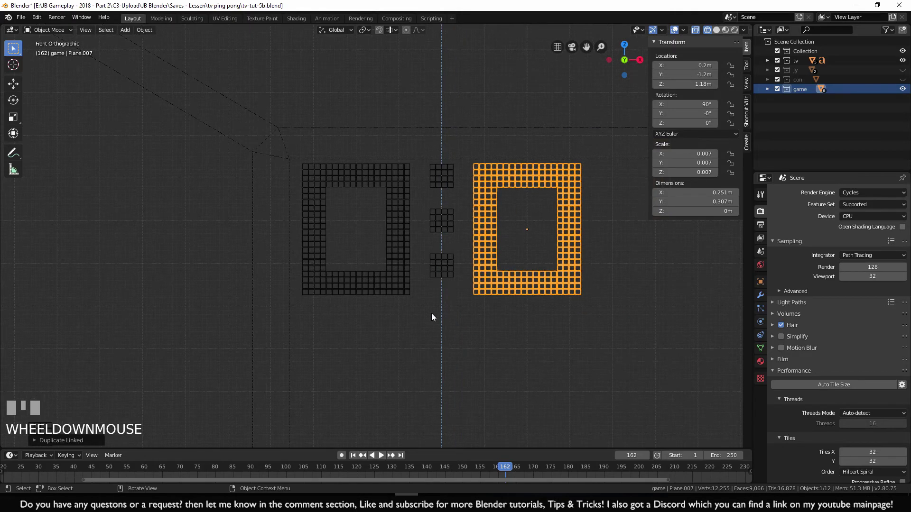
middle_click_drag(421, 329, 401, 261, "shift")
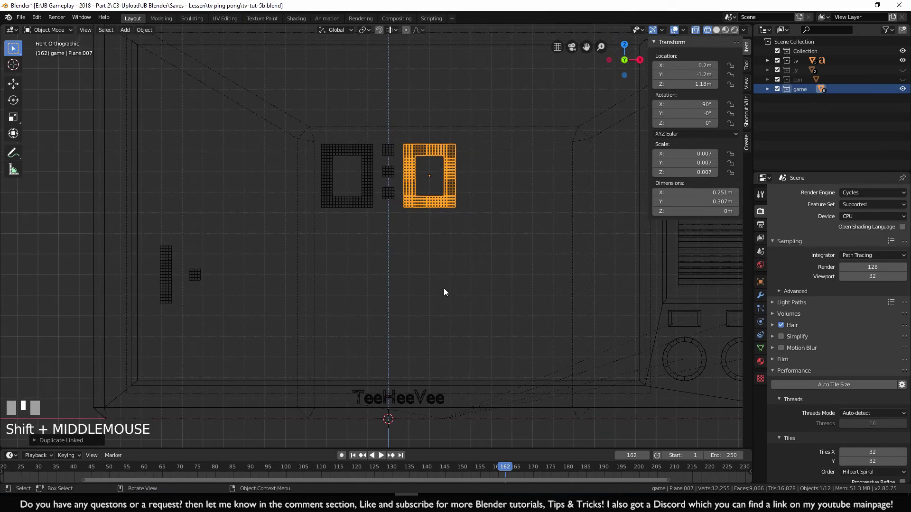
left_click(342, 278)
left_click(163, 285)
middle_click_drag(166, 283, 399, 238, "shift")
scroll(399, 238, "up", 6)
middle_click_drag(333, 232, 399, 258, "shift")
scroll(400, 258, "up", 2)
scroll(357, 244, "down", 2)
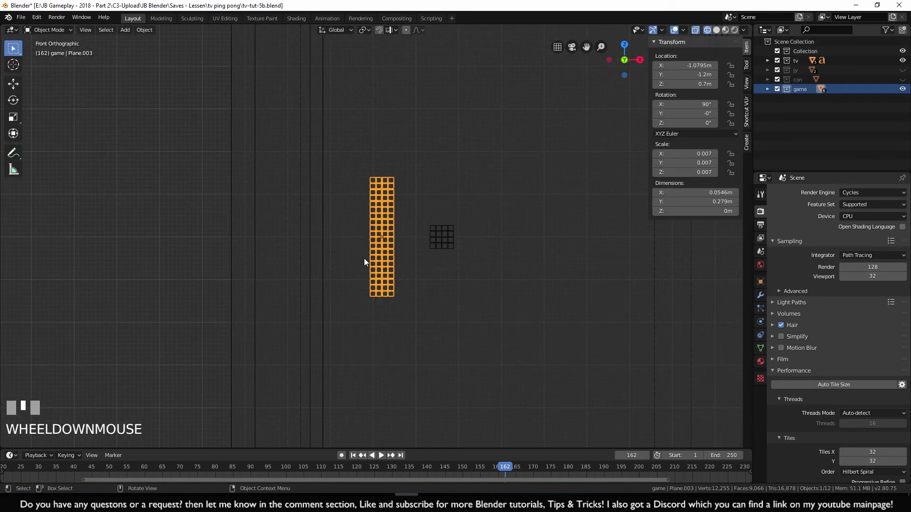
left_click(709, 67)
key("BackSpace")
type("-1")
key("KP_Enter")
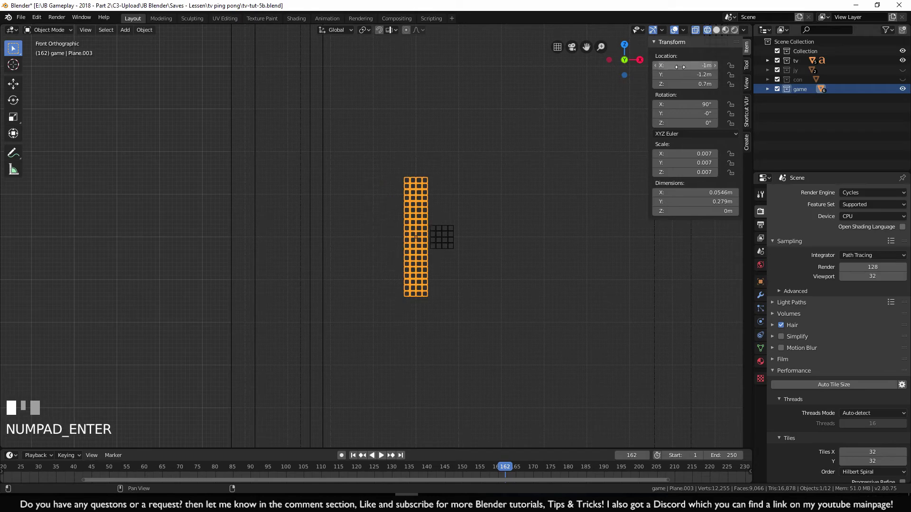
Switch the viewport to solid shading to judge the paddle against the TV's screen opening
scroll(391, 290, "down", 5)
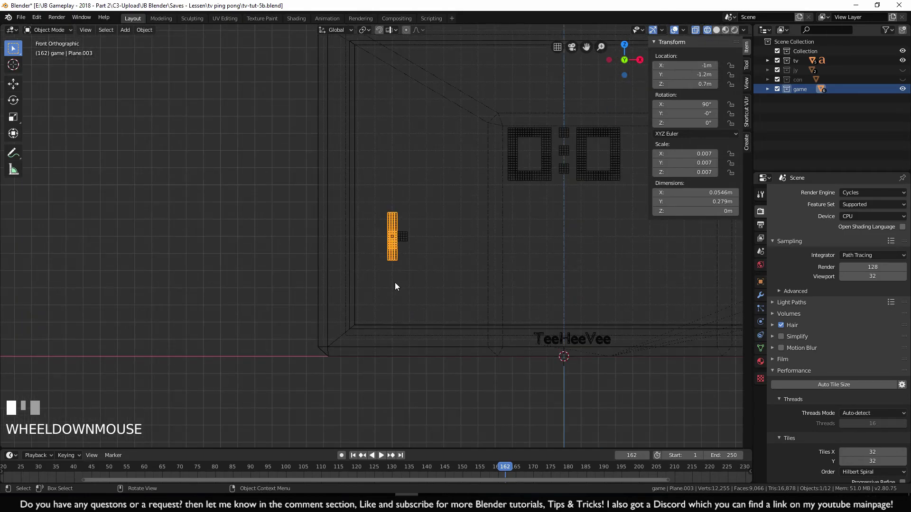
key("z")
left_click(451, 282)
scroll(424, 286, "down", 2)
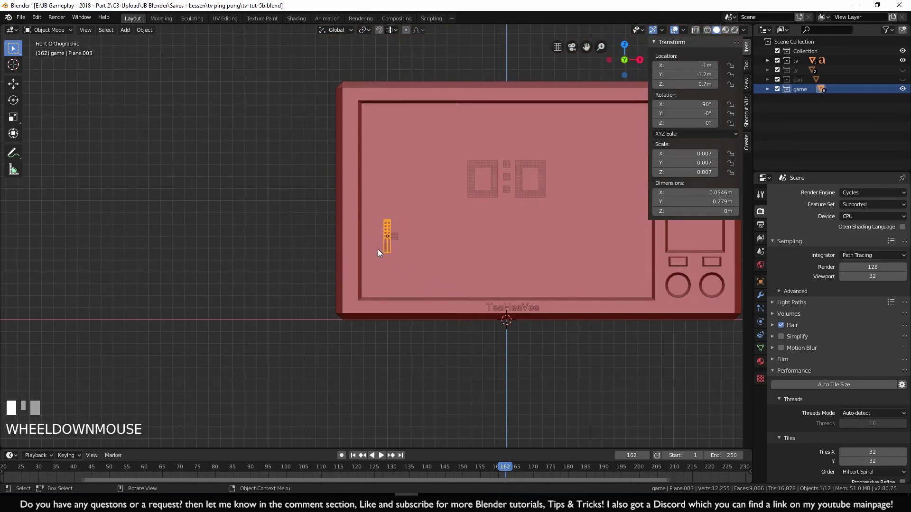
scroll(381, 252, "up", 7)
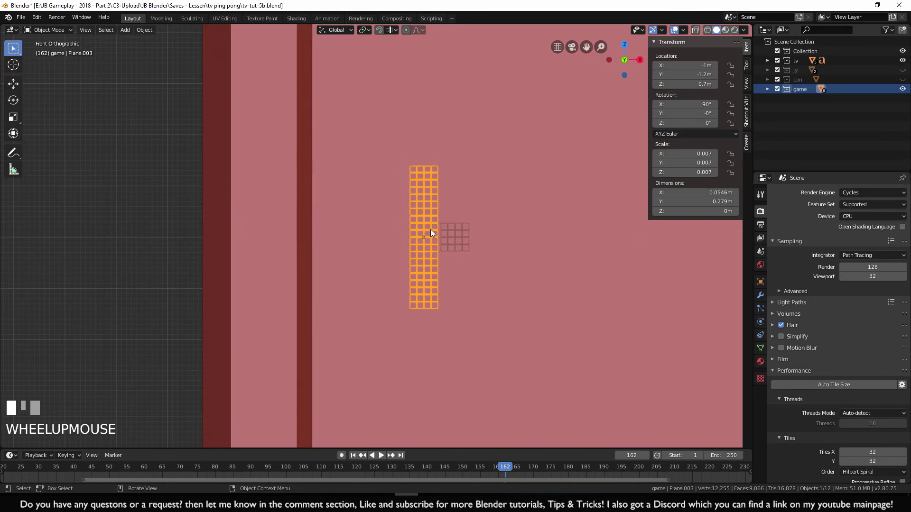
Try an X location of -1.5 m for the paddle
left_click(695, 65)
key("BackSpace")
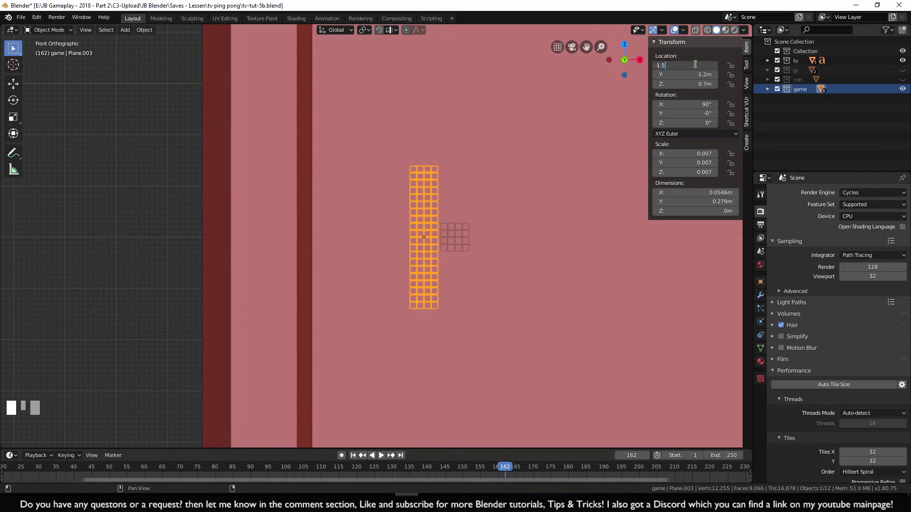
key("KP_Enter")
Set the paddle's X location to -1.1 m
left_click(696, 65)
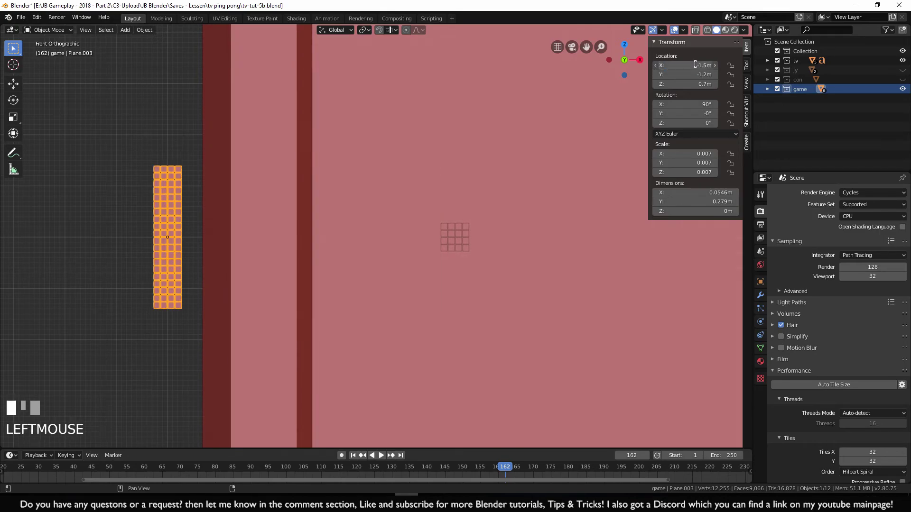
type("-1.1")
key("KP_Enter")
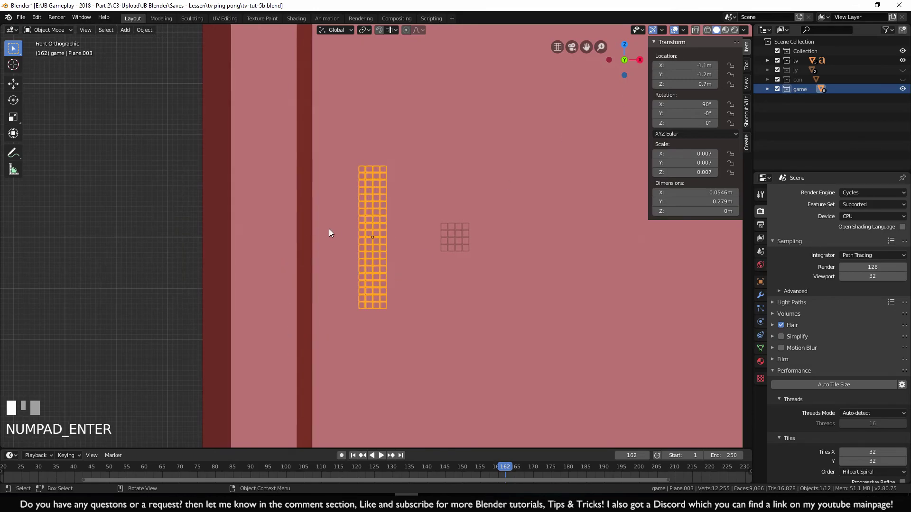
Make a linked duplicate of the paddle and move it 2.2 m along X to the opposite side of the screen opening
scroll(340, 240, "down", 4)
middle_click_drag(407, 240, 121, 280, "shift")
scroll(114, 287, "down", 1, "shift")
scroll(106, 292, "down", 1)
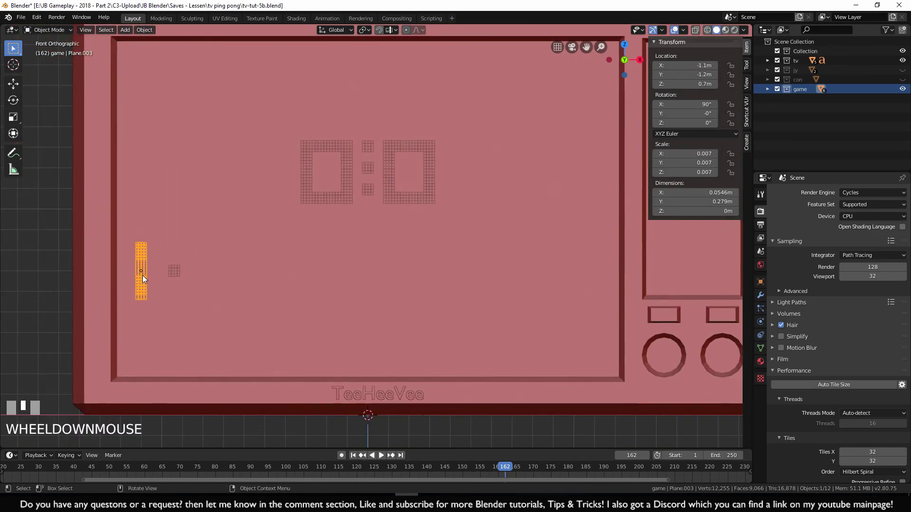
key("alt+d")
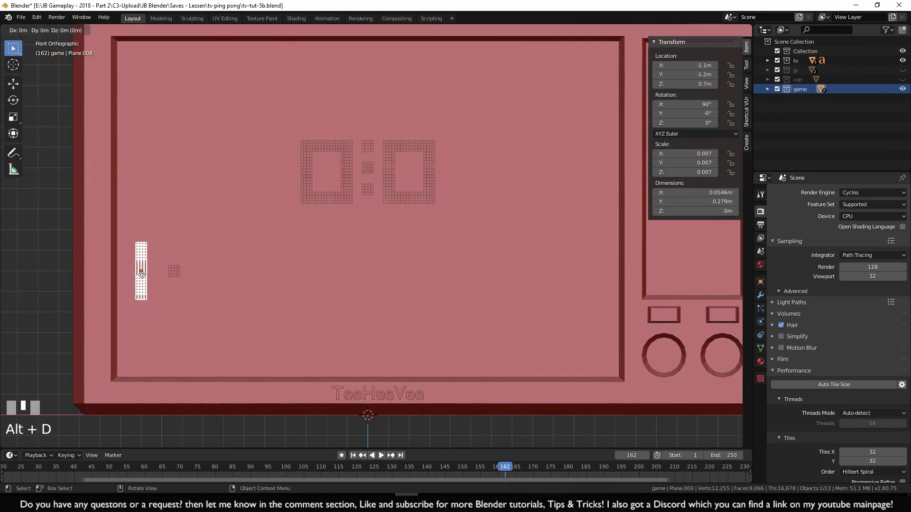
key("x")
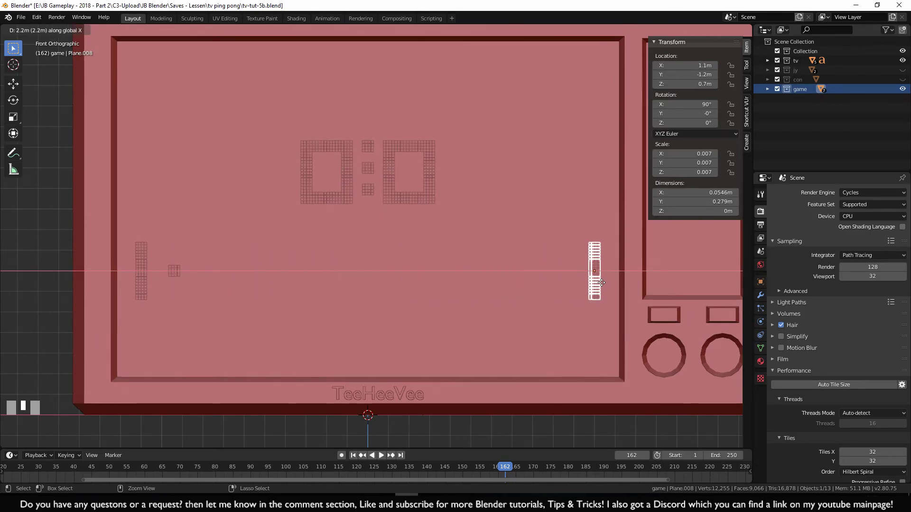
left_click(601, 288, "ctrl")
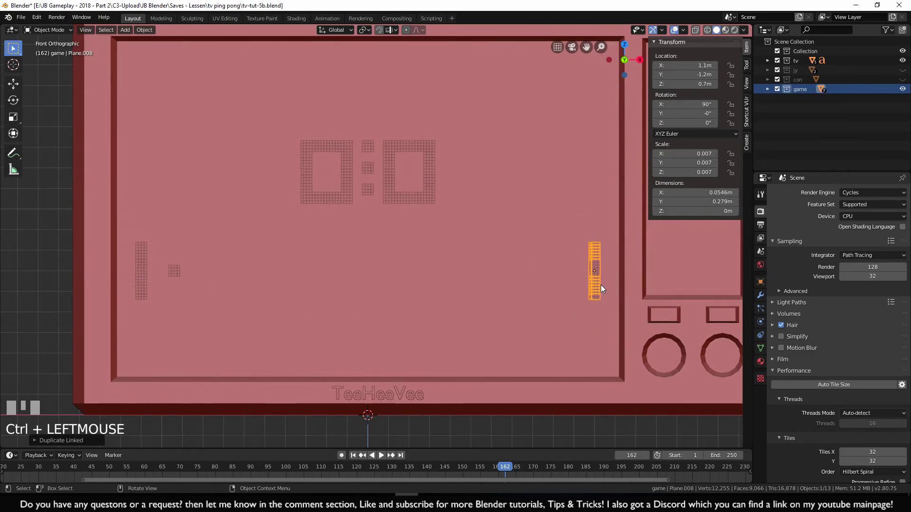
Raise the duplicated paddle 0.8 m along Z, to a Z location of 1.5 m
key("g")
key("z")
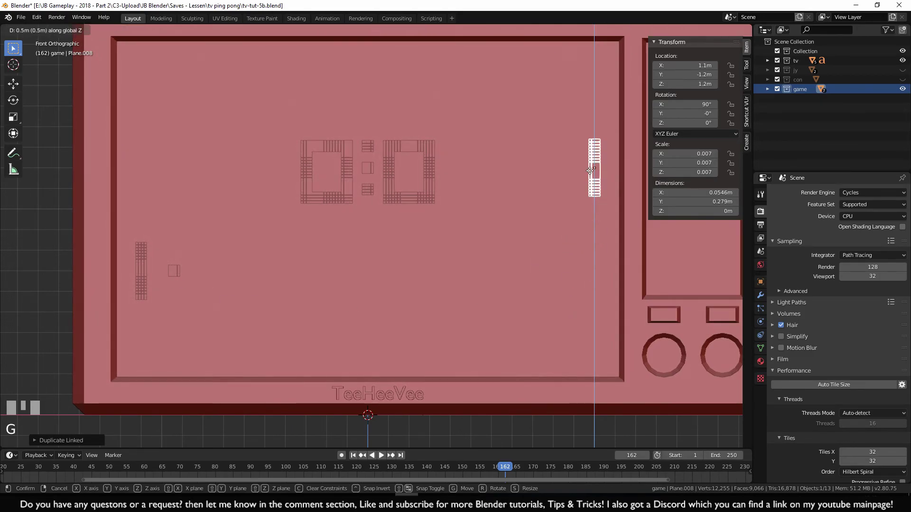
left_click(589, 131, "ctrl")
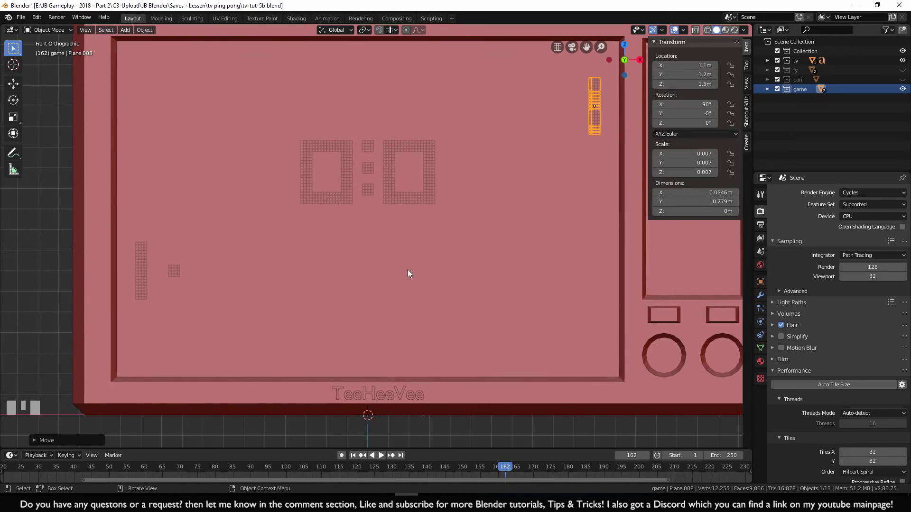
Select both score zeros and the dashed divider and move them together 0.4 m up along Z
middle_click_drag(407, 272, 503, 289, "shift")
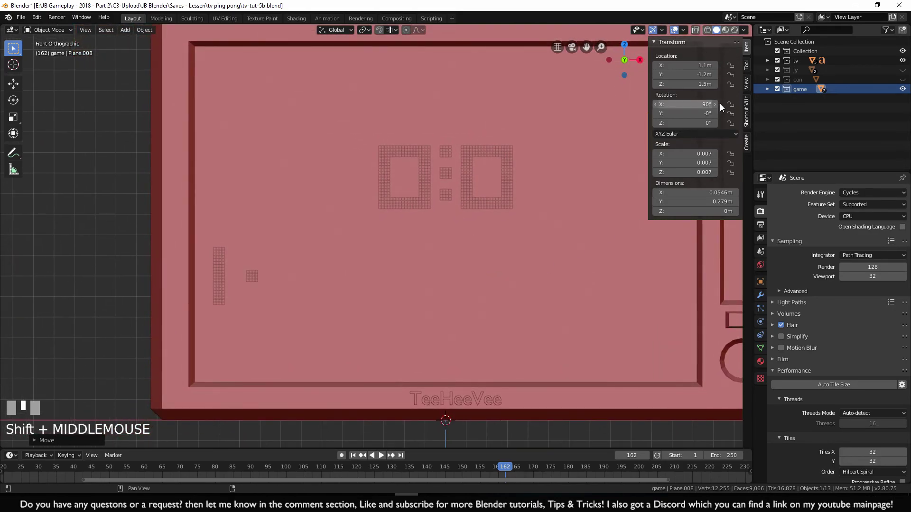
middle_click_drag(412, 344, 338, 357, "shift")
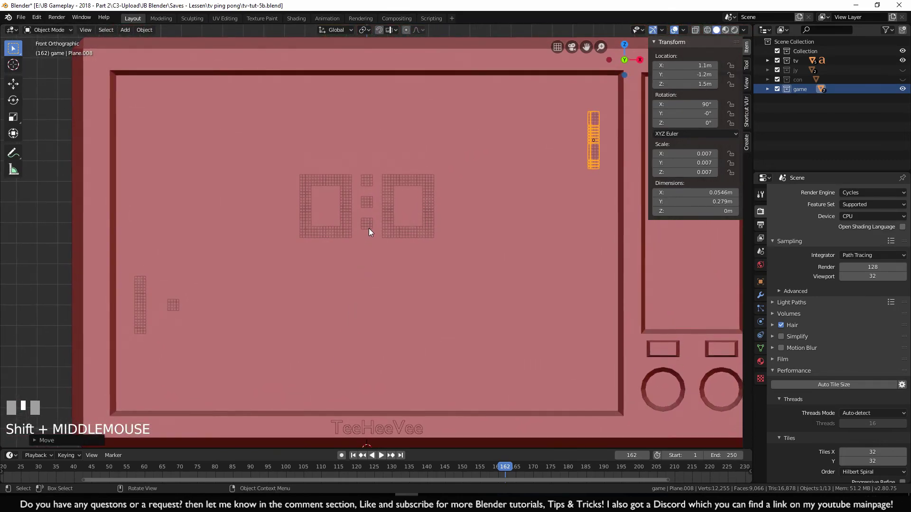
left_click(346, 228)
left_click(371, 203, "shift")
left_click(387, 214, "shift")
middle_click_drag(386, 214, 383, 254, "shift")
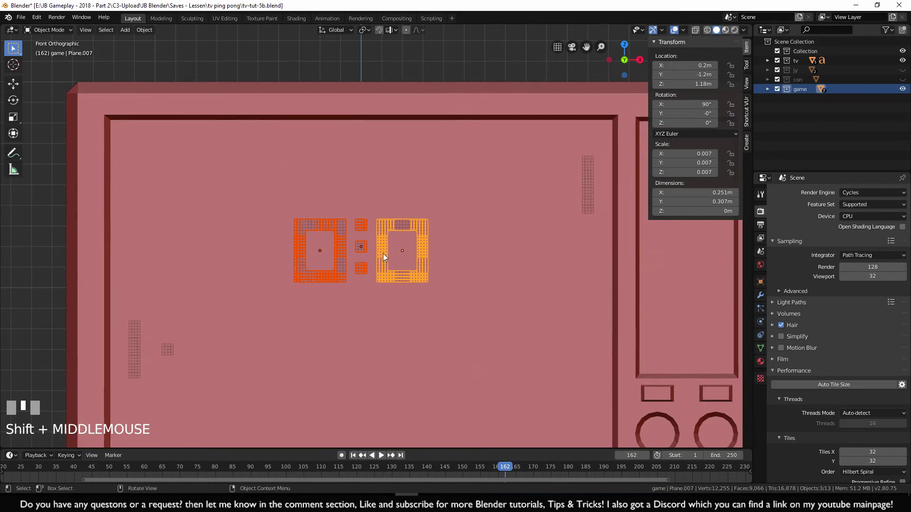
key("g")
key("z")
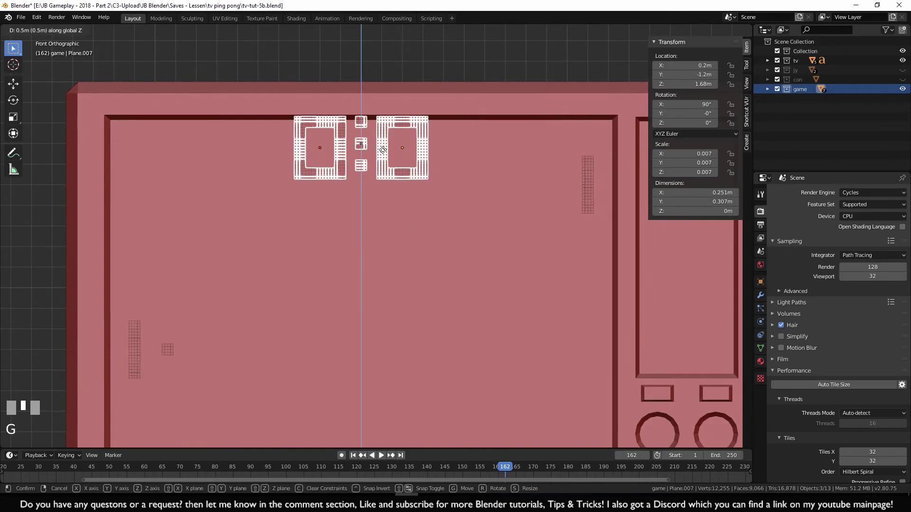
left_click(378, 168, "ctrl")
Switch to wireframe shading and move only the dashed divider 0.06 m up along Z, to a Z location of 1.66 m
middle_click_drag(360, 198, 385, 139, "shift")
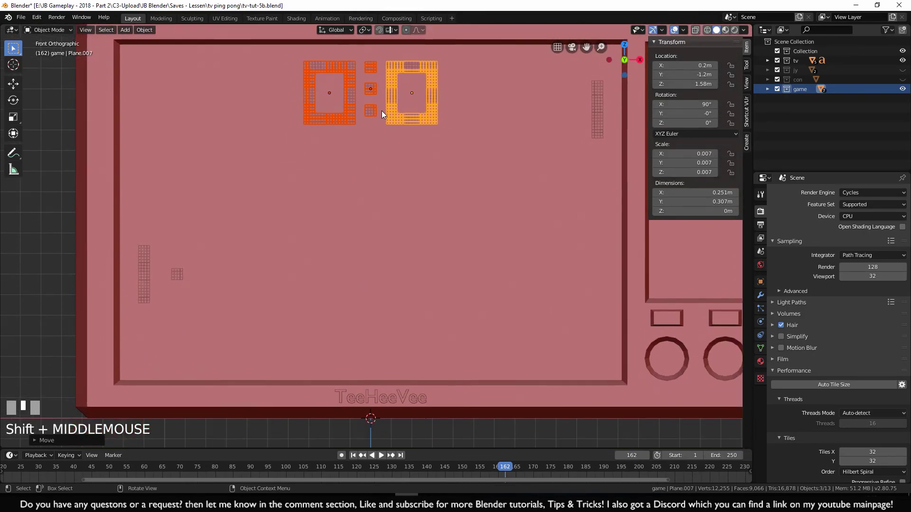
left_click(371, 93)
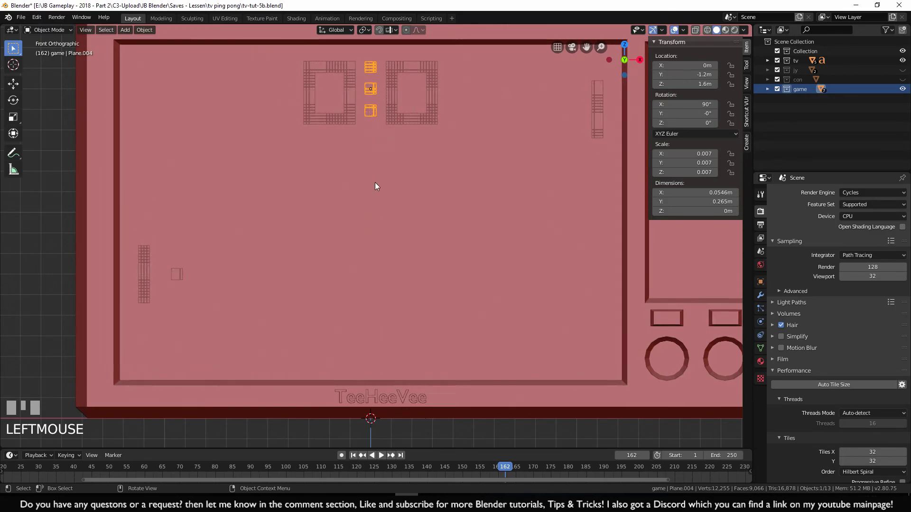
middle_click_drag(371, 121, 399, 285, "shift")
scroll(366, 234, "up", 2)
scroll(397, 285, "up", 4)
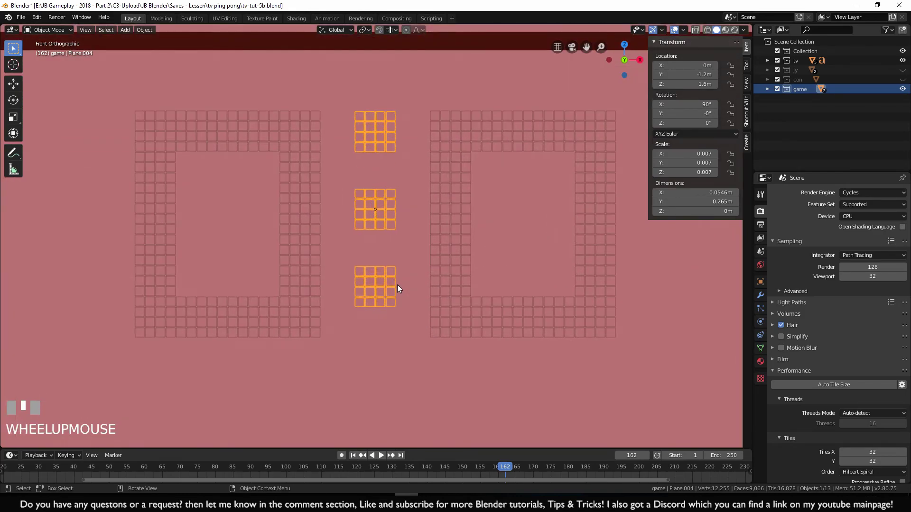
key("z")
left_click(319, 283)
middle_click_drag(377, 227, 379, 286, "shift")
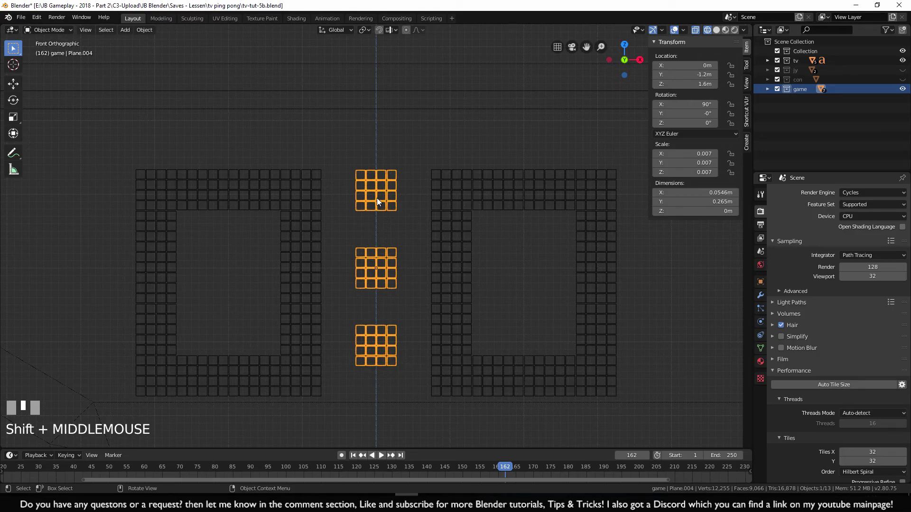
key("g")
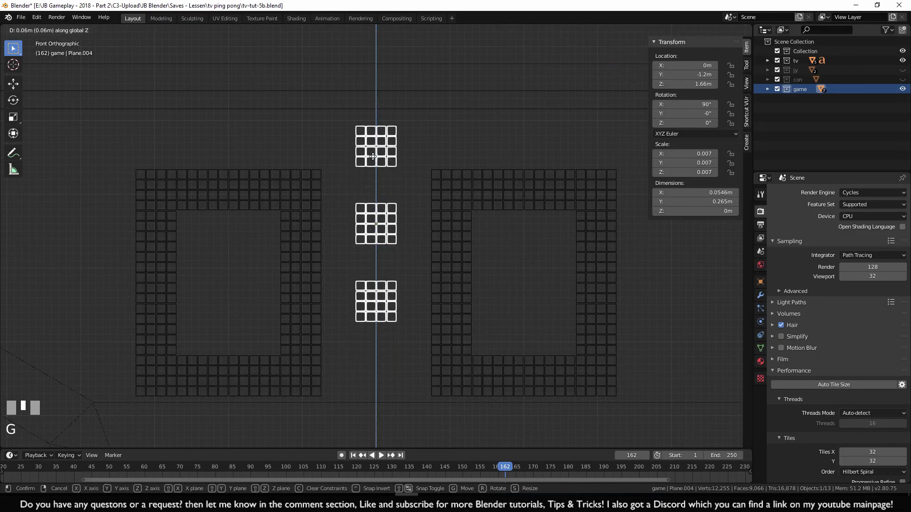
left_click(374, 152, "ctrl")
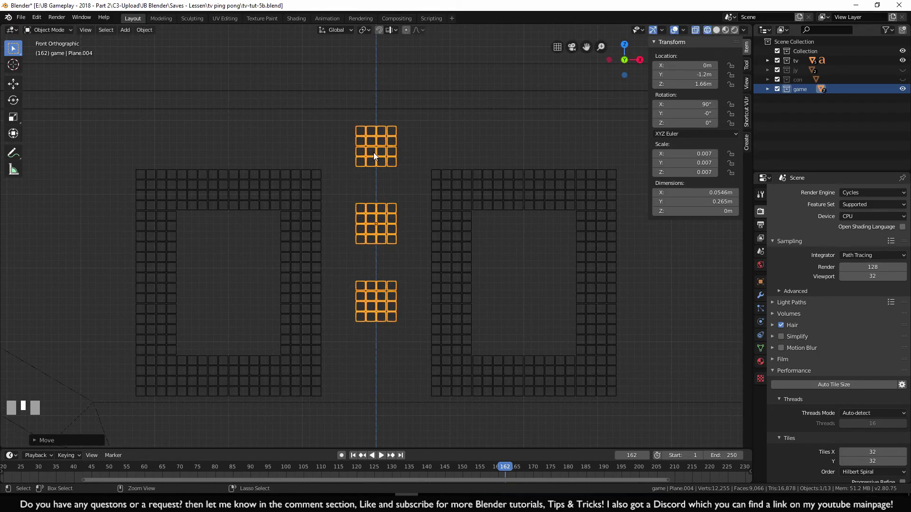
scroll(375, 199, "down", 3)
middle_click_drag(374, 275, 374, 180, "shift")
scroll(374, 183, "down", 1)
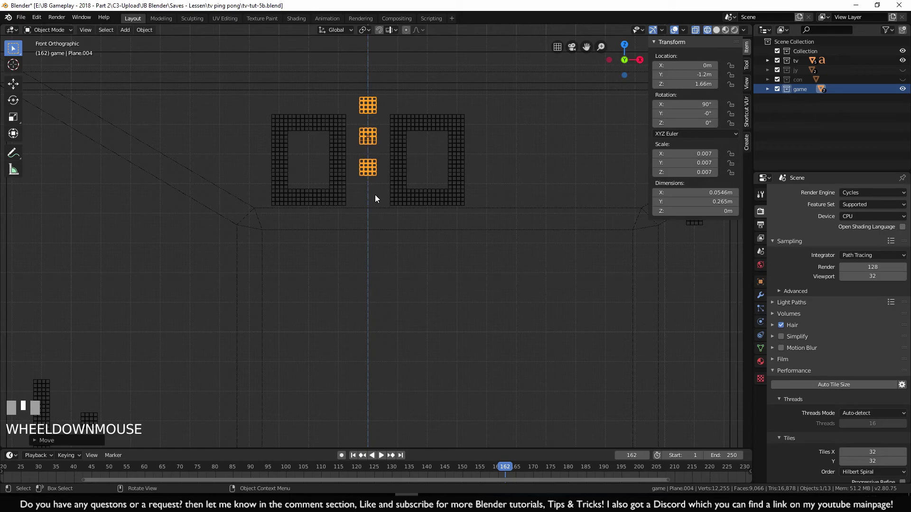
In Edit Mode, duplicate all three divider squares and place the copies about 0.31 m straight down along Z
key("Tab")
key("a")
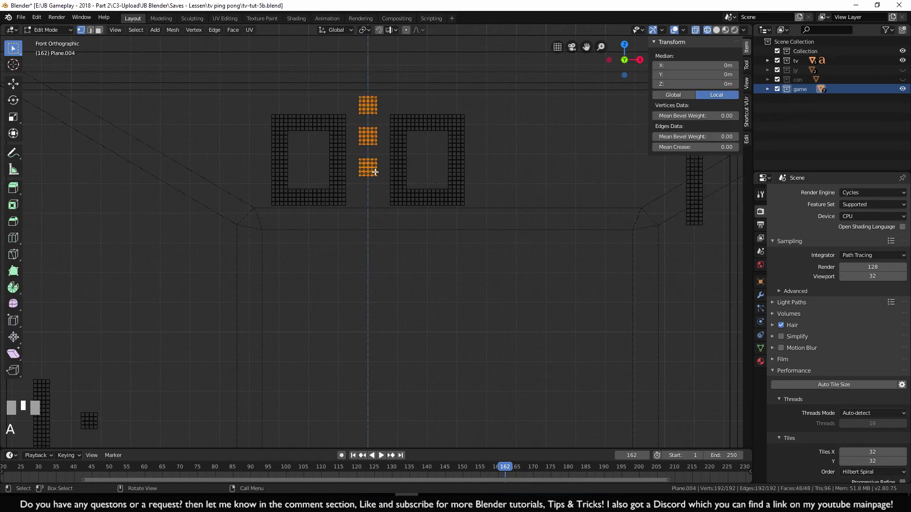
scroll(375, 172, "up", 3)
middle_click_drag(369, 130, 376, 96, "shift")
key("shift+d")
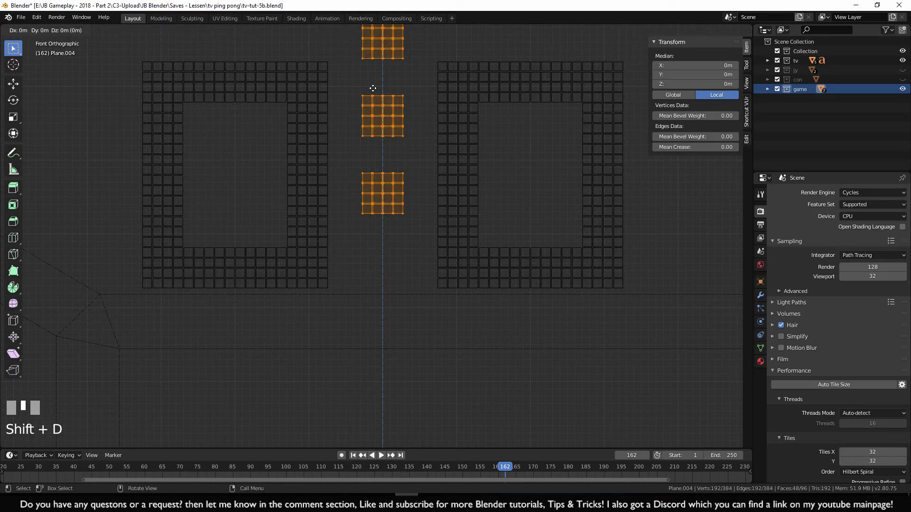
left_click(374, 299)
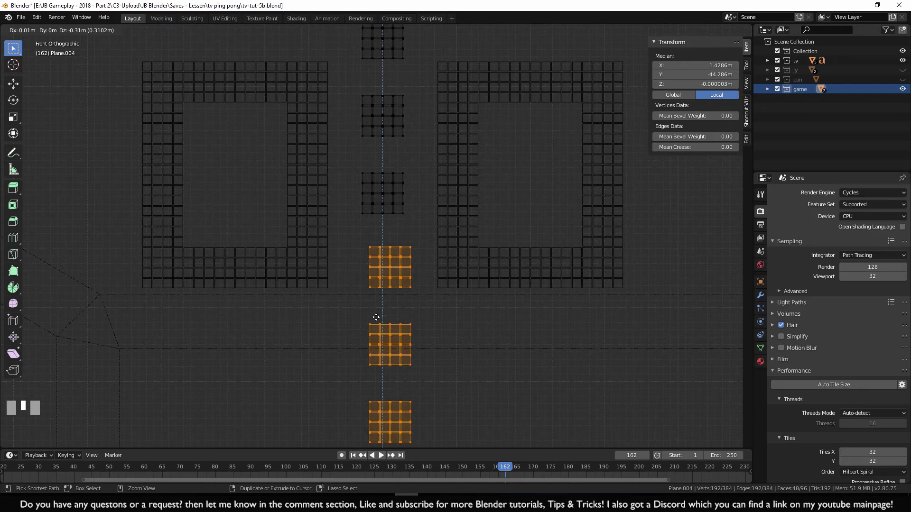
left_click(376, 317, "ctrl")
Nudge the three duplicated squares down to a local median Y of -45.714 m to even out the divider spacing
scroll(386, 313, "up", 3)
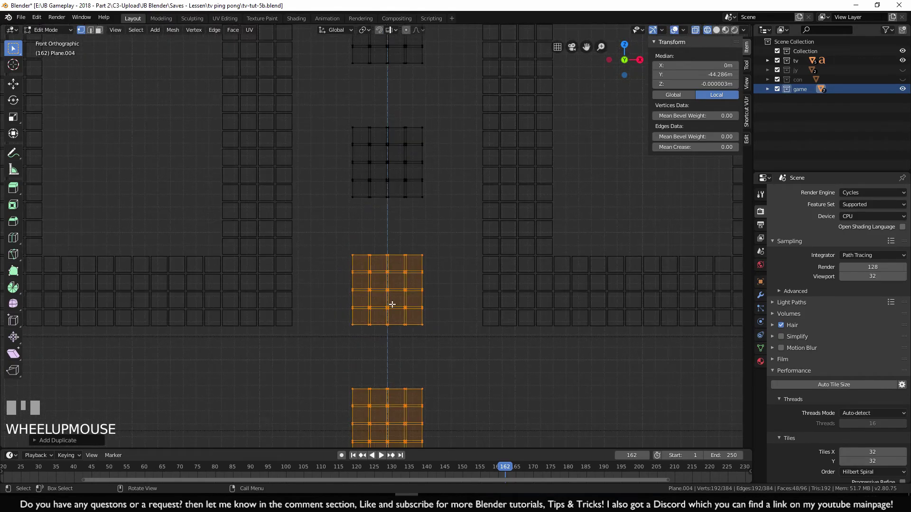
middle_click_drag(407, 241, 400, 258, "shift")
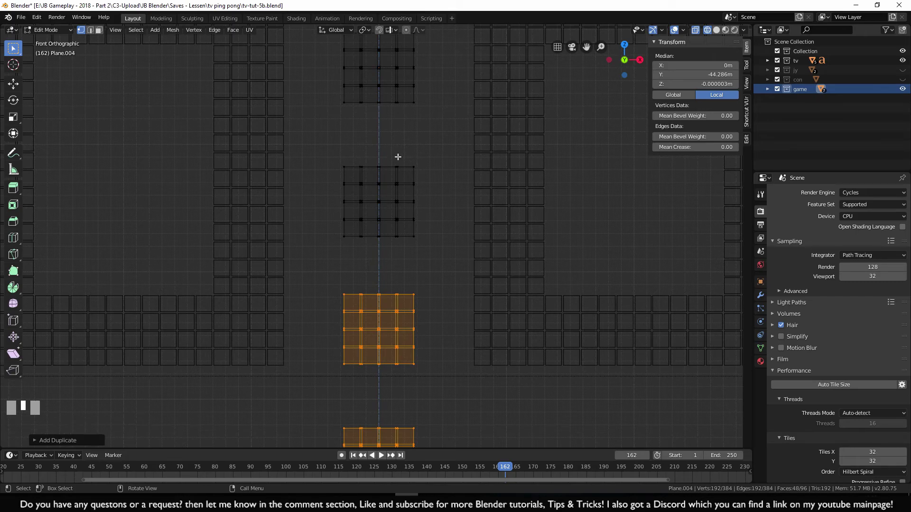
middle_click_drag(396, 296, 390, 208, "shift")
left_click(397, 285)
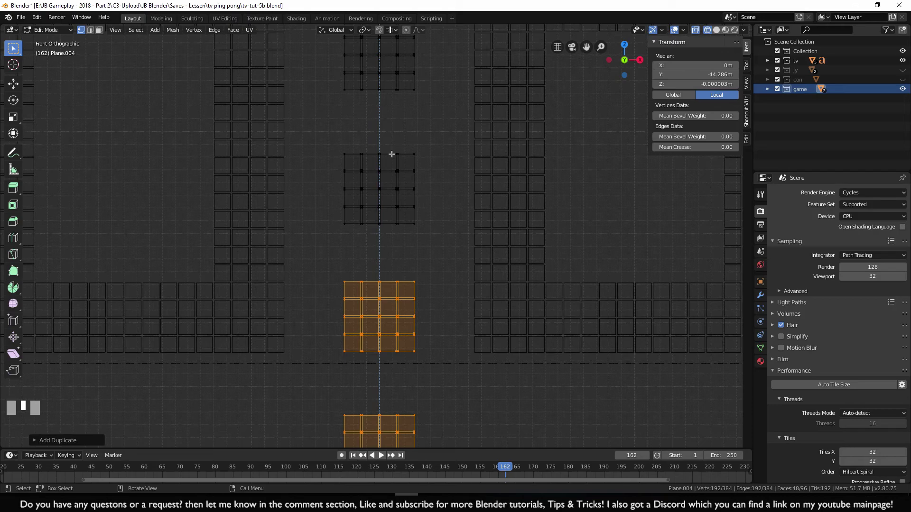
middle_click_drag(405, 283, 392, 211, "shift")
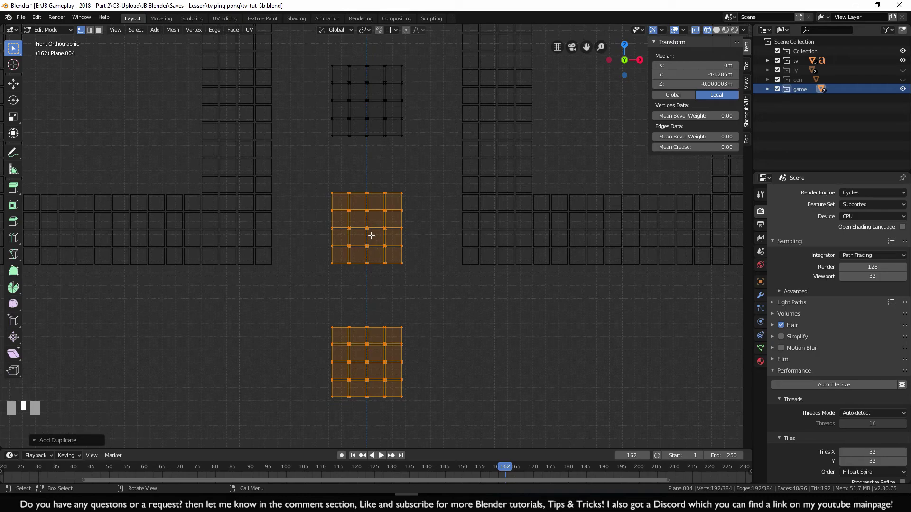
scroll(370, 237, "up", 1)
middle_click_drag(371, 238, 372, 294, "shift")
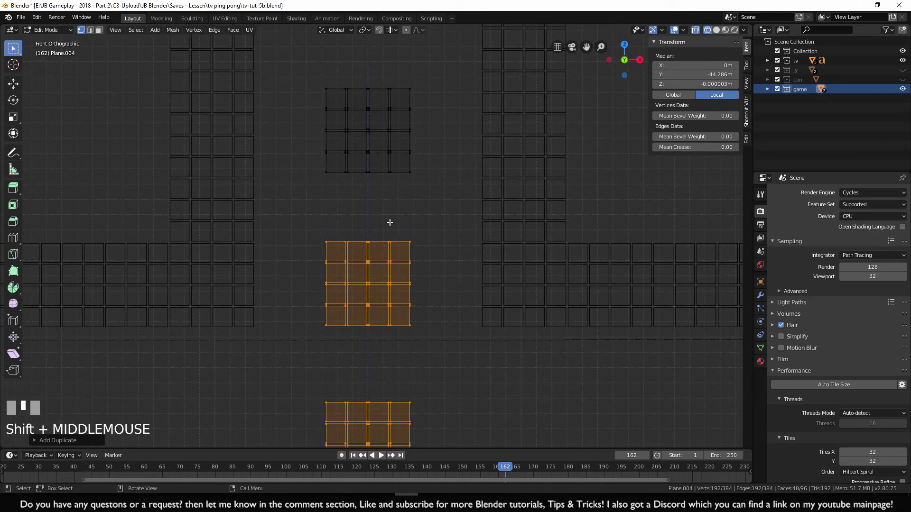
key("g")
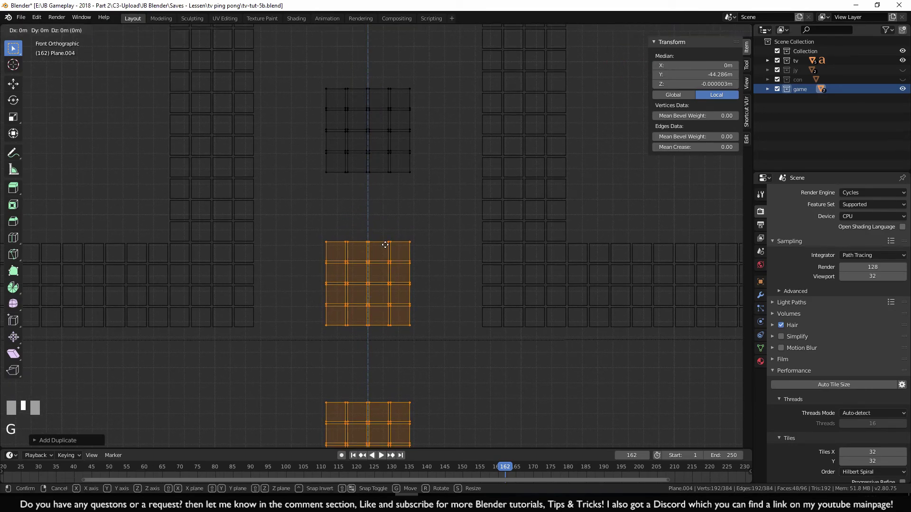
left_click(387, 260, "ctrl")
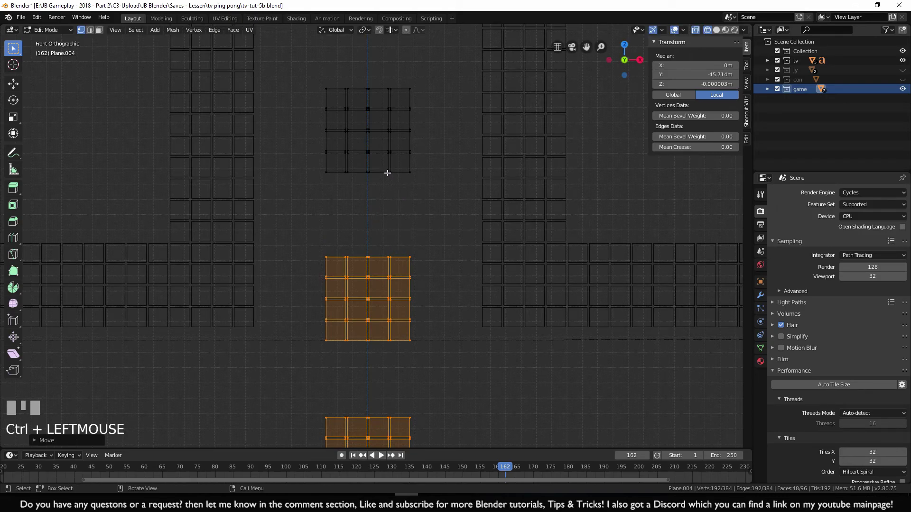
Select all six divider squares and duplicate them straight down to a local median Y of -112.86 m
scroll(394, 329, "down", 7)
middle_click_drag(438, 354, 437, 283, "shift")
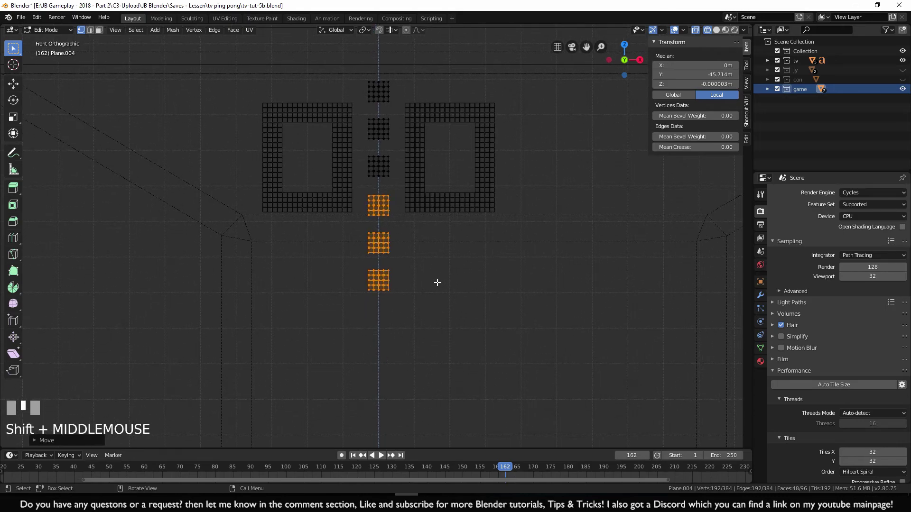
key("a")
middle_click_drag(388, 125, 380, 94, "shift")
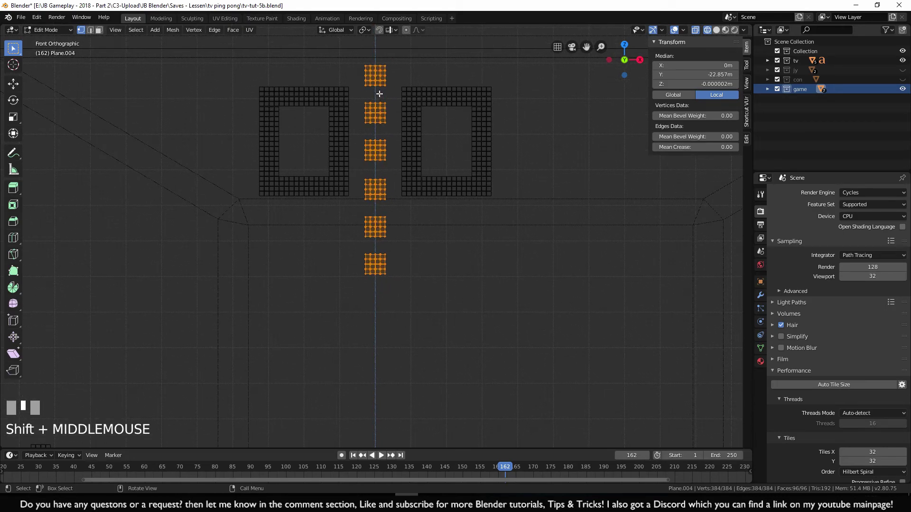
key("shift+d")
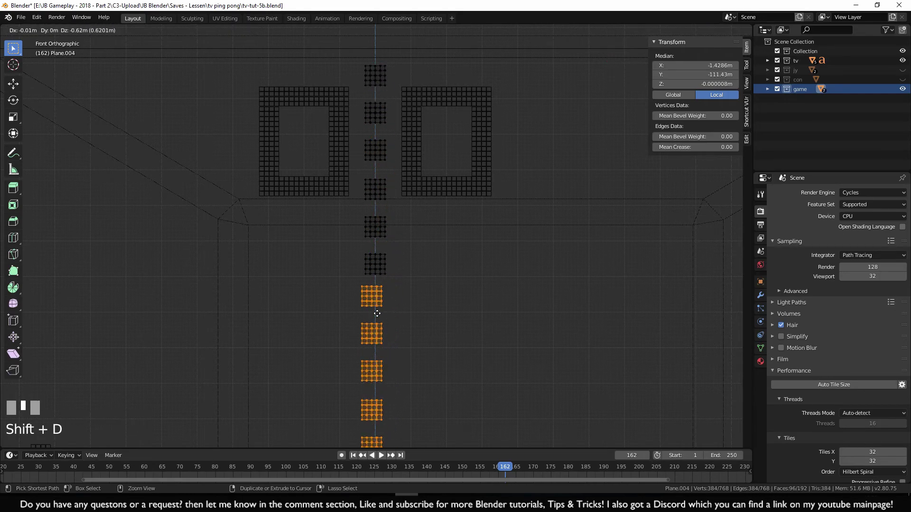
left_click(377, 314)
Nudge the six duplicated squares down to a local median Y of -114.29 m to match the divider's spacing
middle_click_drag(378, 314, 405, 255, "shift")
scroll(375, 304, "up", 4)
scroll(370, 302, "up", 3)
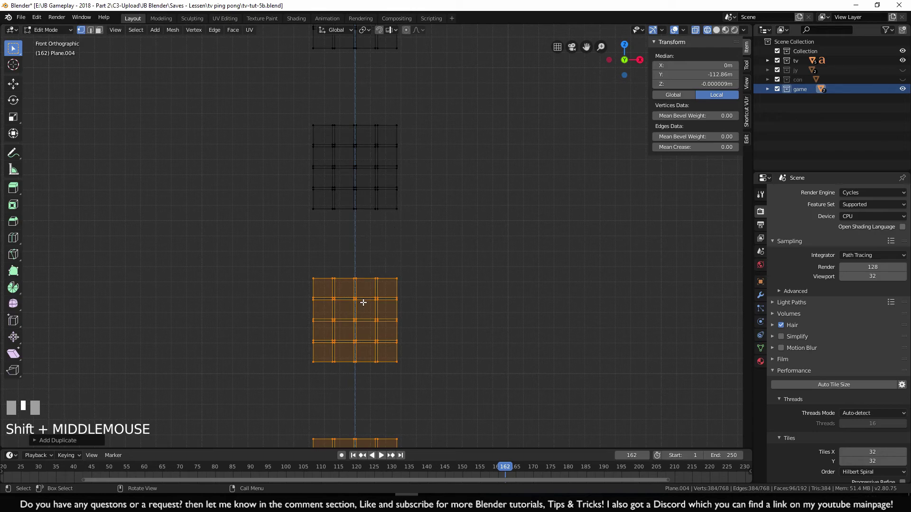
key("g")
left_click(366, 318, "ctrl")
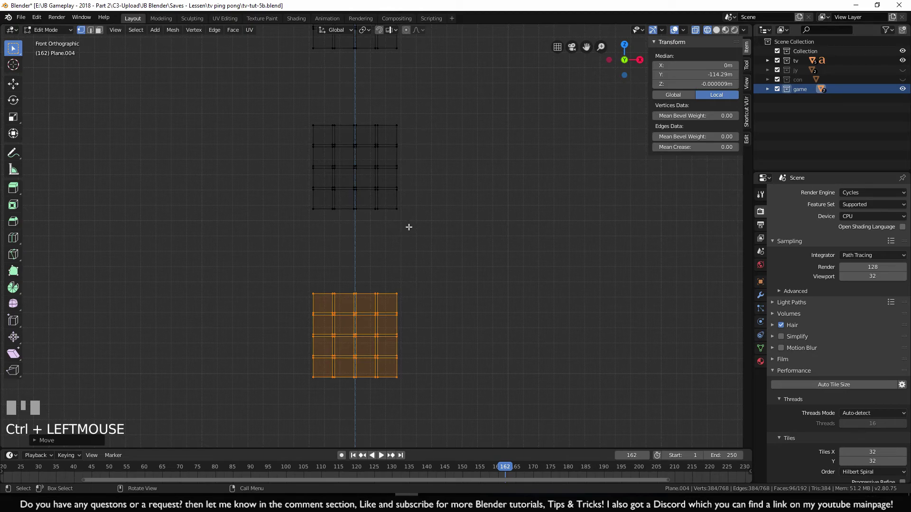
Duplicate the six selected squares again, straight down to a local median Y of -200 m
scroll(378, 175, "down", 6)
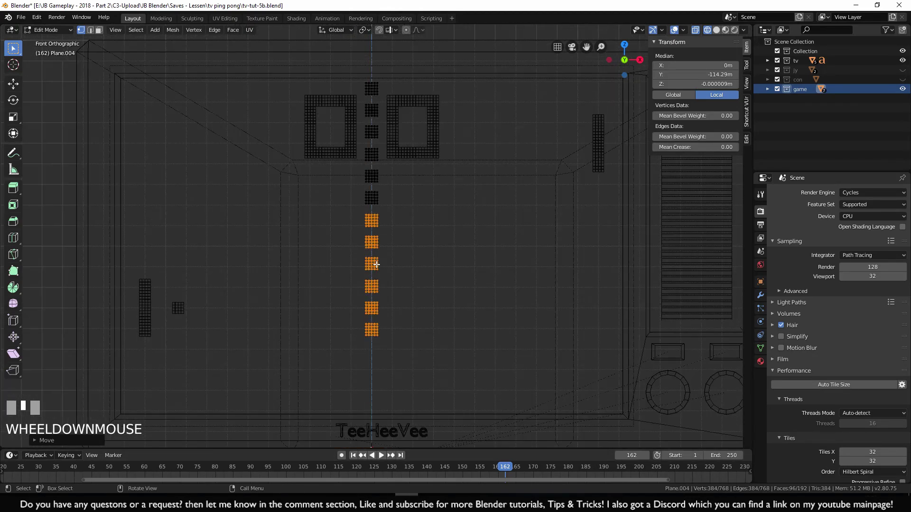
middle_click_drag(405, 269, 407, 228, "shift")
scroll(386, 231, "up", 3)
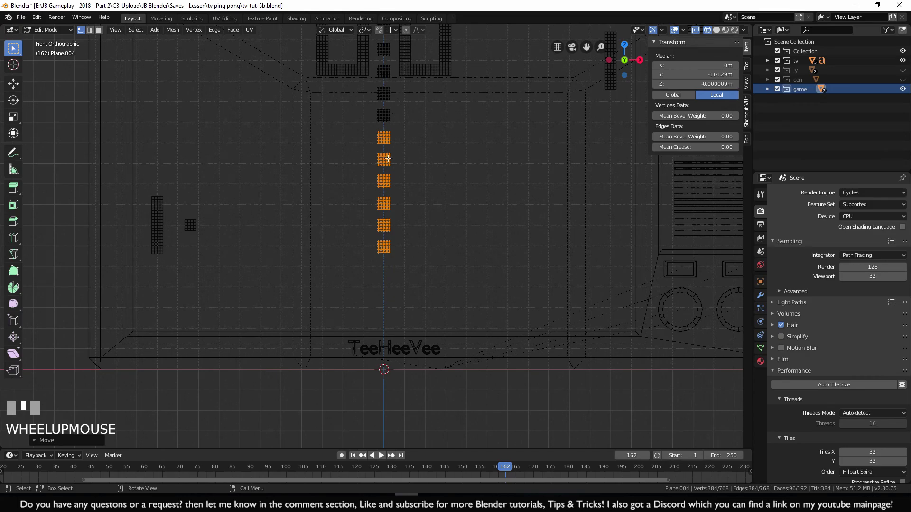
key("shift+d")
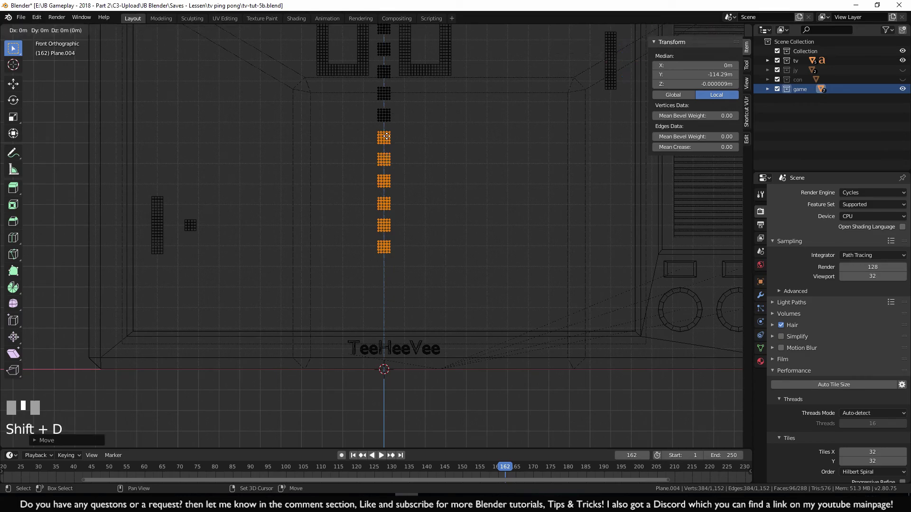
left_click(385, 266, "ctrl")
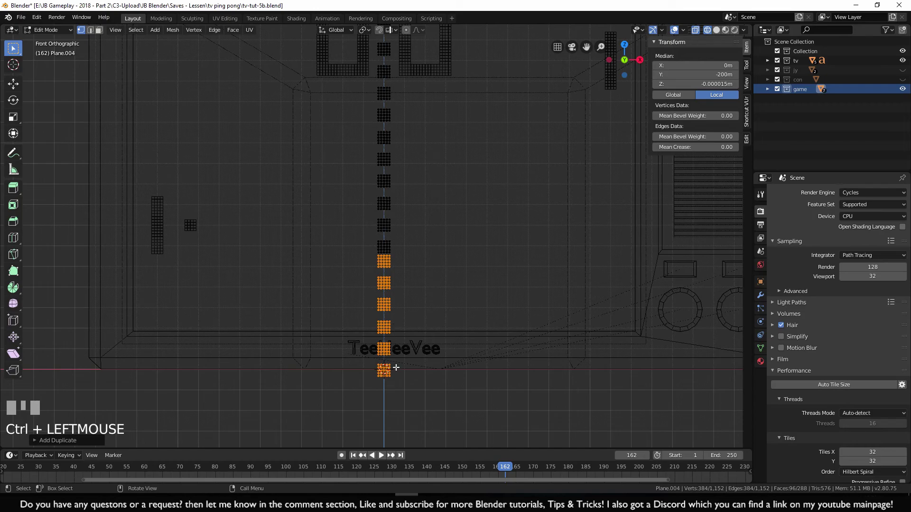
Try to line up the newest six squares over the existing lower ones, at a local median Y of -175.71 m
scroll(399, 319, "up", 8)
middle_click_drag(405, 319, 398, 357, "shift")
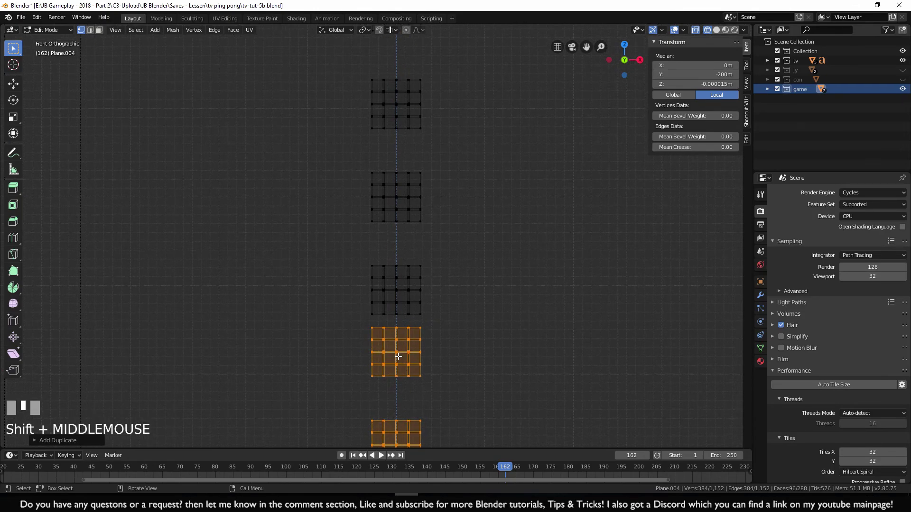
key("g")
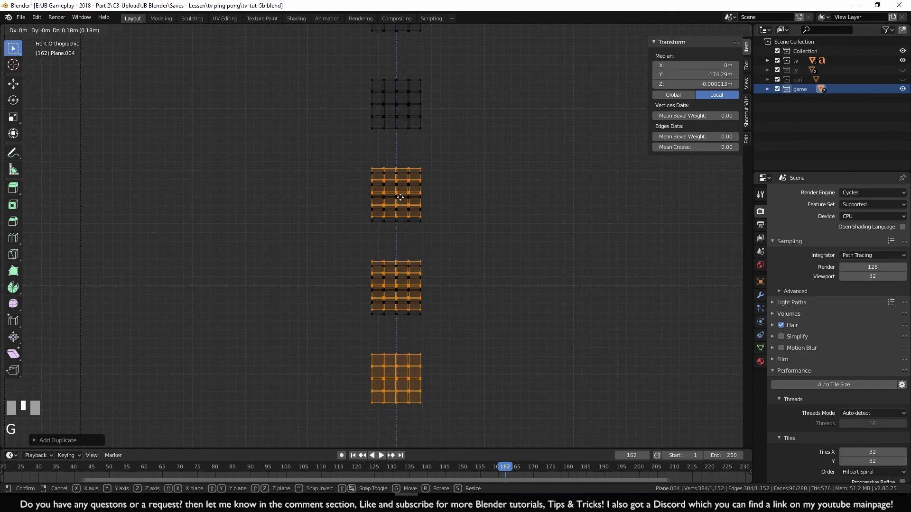
left_click(397, 198, "ctrl")
scroll(408, 194, "up", 5)
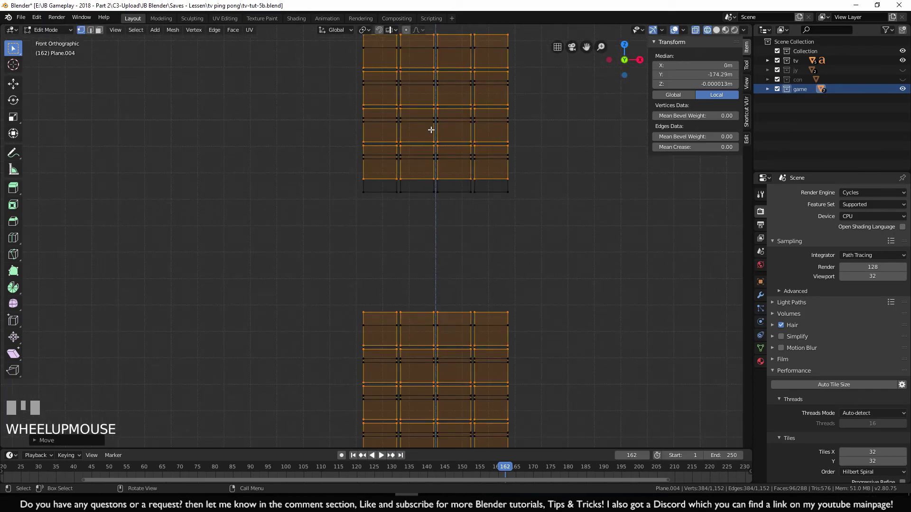
key("g")
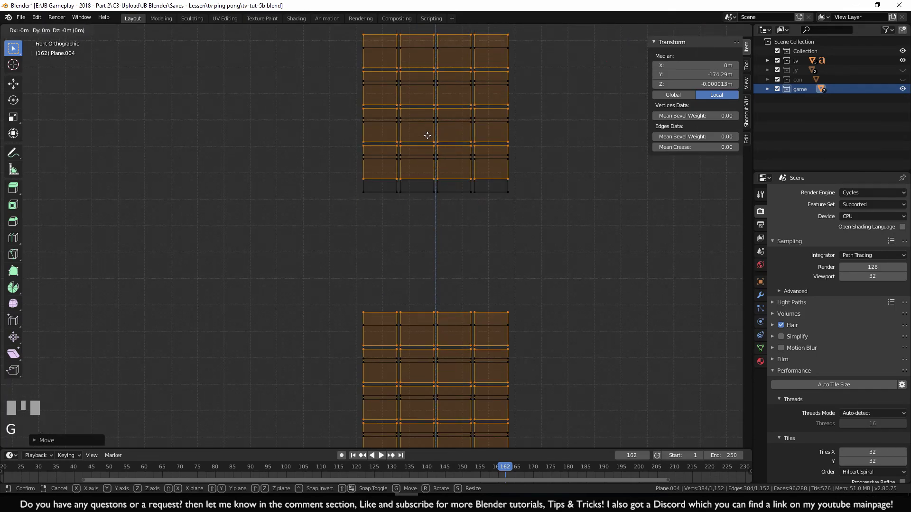
left_click(427, 150)
scroll(399, 224, "down", 4)
middle_click_drag(398, 224, 417, 146, "shift")
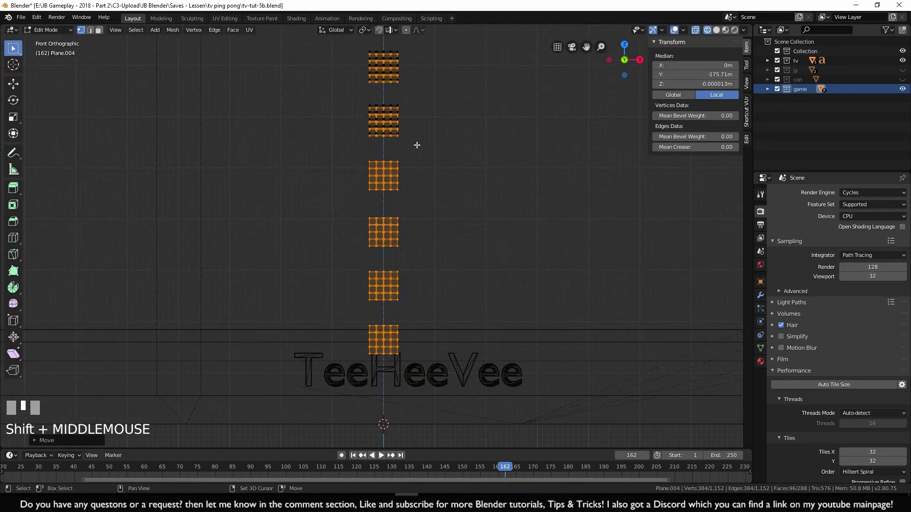
scroll(386, 117, "down", 2)
Move the newest six squares below the existing divider with even spacing, to a local median Y of -205.71 m
key("g")
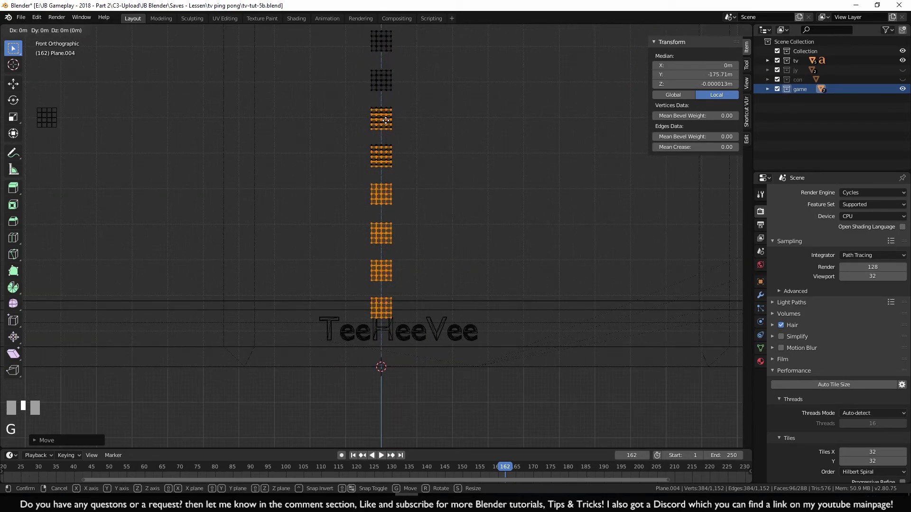
left_click(381, 200, "ctrl")
scroll(381, 199, "up", 3)
middle_click_drag(394, 144, 401, 260, "shift")
scroll(399, 289, "up", 1)
scroll(401, 260, "up", 2)
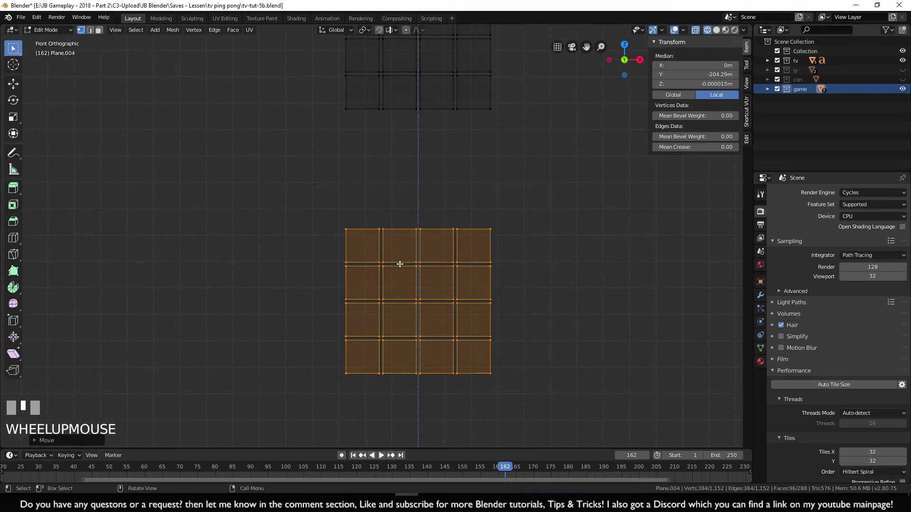
scroll(397, 241, "down", 3)
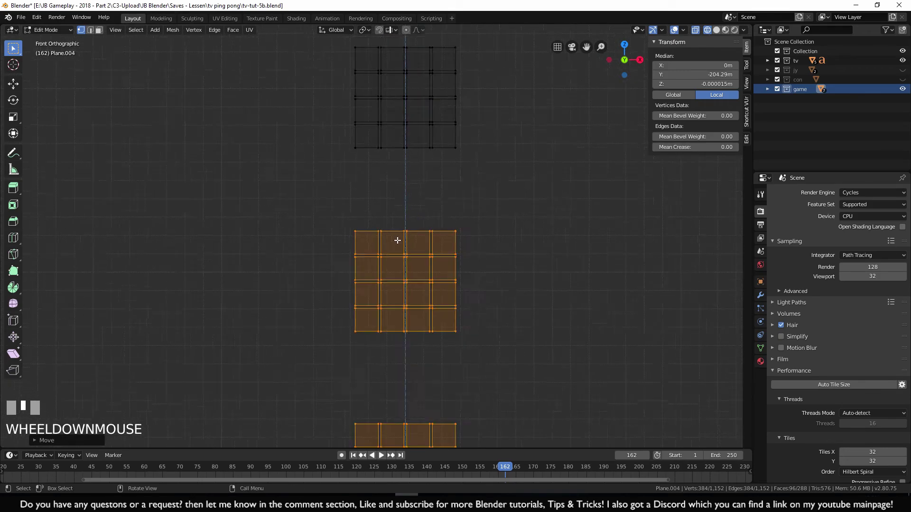
key("g")
left_click(396, 257, "ctrl")
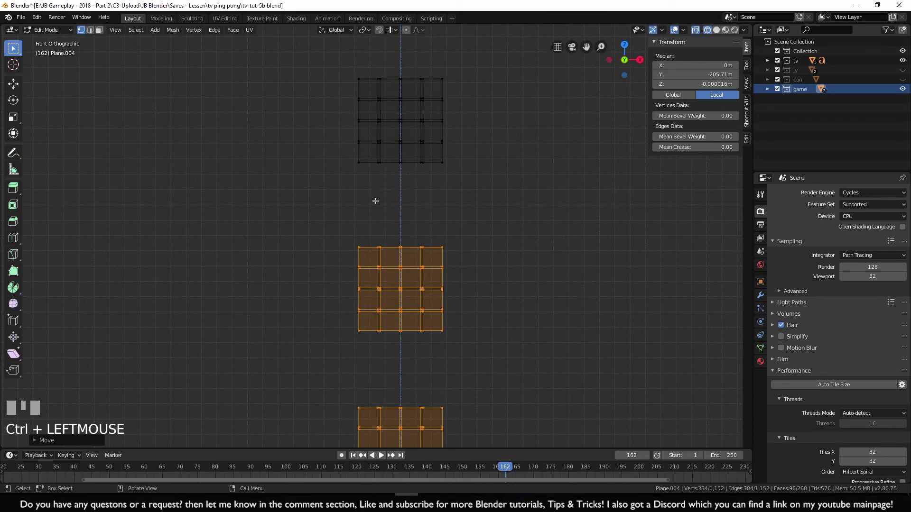
Delete the three lowest divider squares that extend below the screen opening, and return to Object Mode
scroll(372, 267, "down", 8)
middle_click_drag(372, 267, 380, 136, "shift")
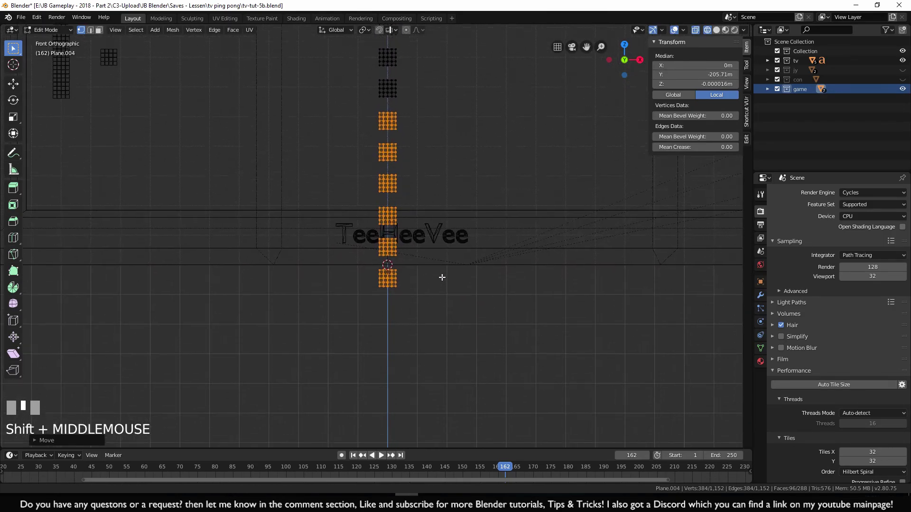
left_click(443, 337)
left_click_drag(438, 351, 349, 195)
key("x")
left_click(337, 217)
scroll(372, 251, "down", 5)
mouse_move(372, 251)
middle_mouse_down("shift")
mouse_move(371, 235)
mouse_move(369, 242)
middle_mouse_up("shift")
scroll(370, 256, "up", 5)
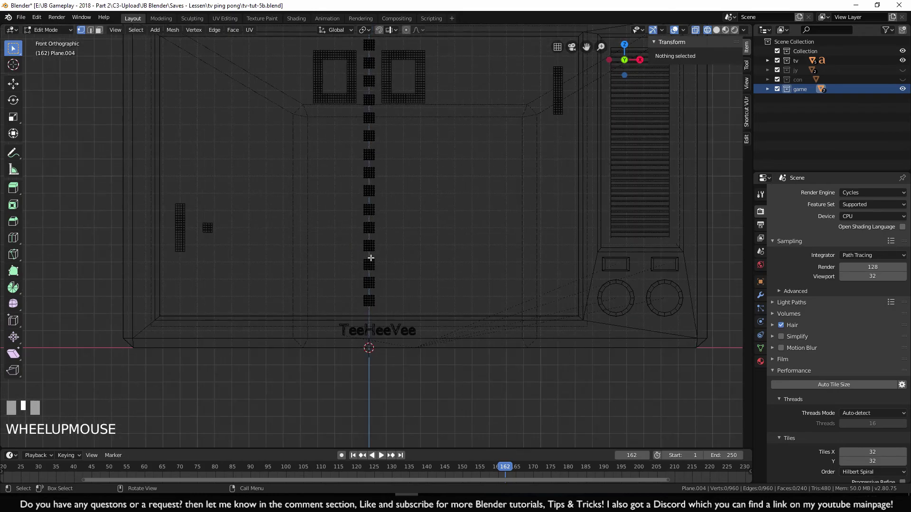
key("Tab")
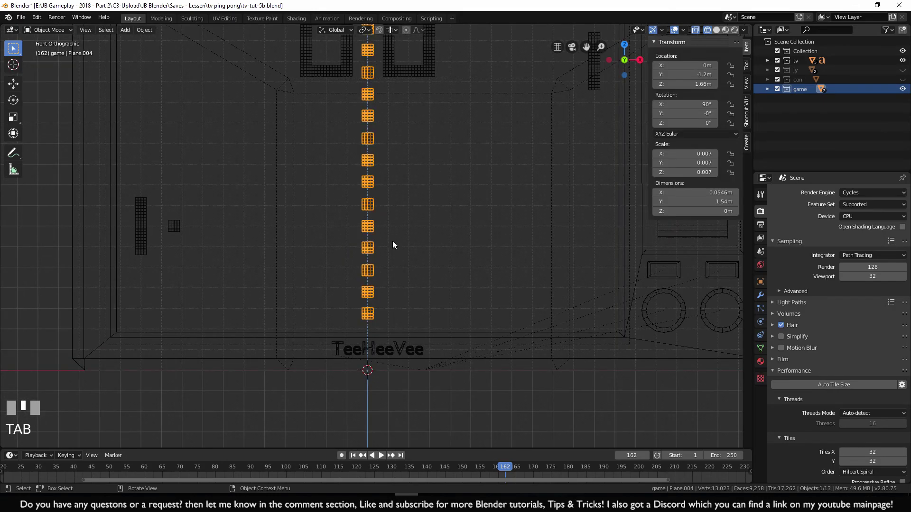
Move both score zeros up along Z to 1.64 m, aligning their upper edges with the divider's highest square
middle_click_drag(405, 222, 426, 403, "shift")
left_click(440, 346)
scroll(440, 346, "up", 6)
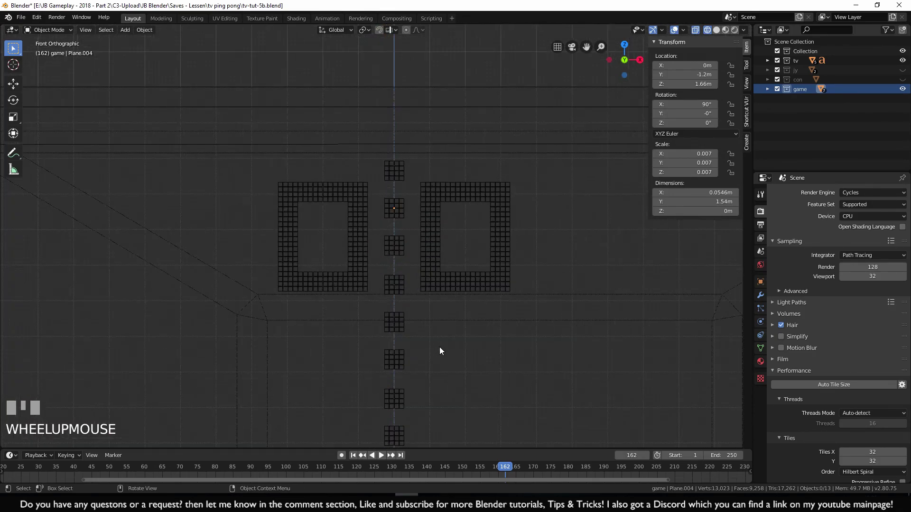
left_click(359, 208, "shift")
left_click(480, 212, "shift")
middle_click_drag(465, 237, 467, 299, "shift")
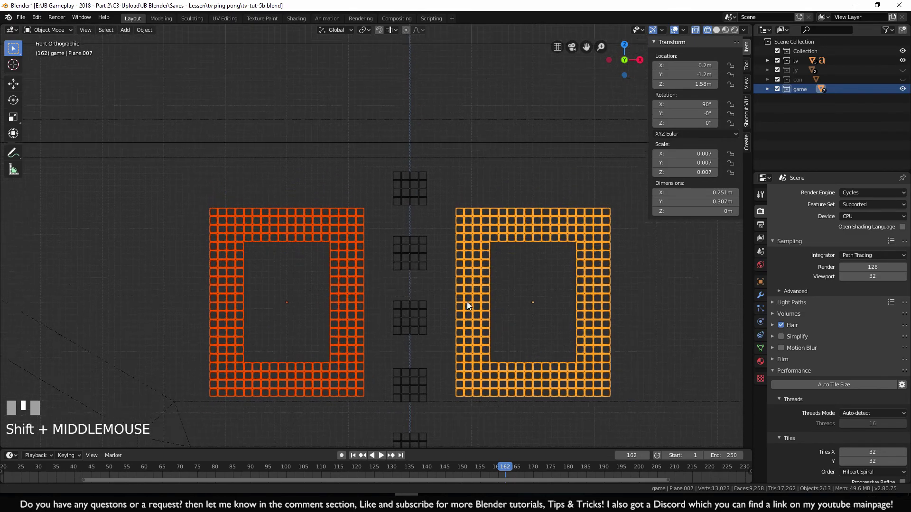
scroll(439, 306, "up", 1)
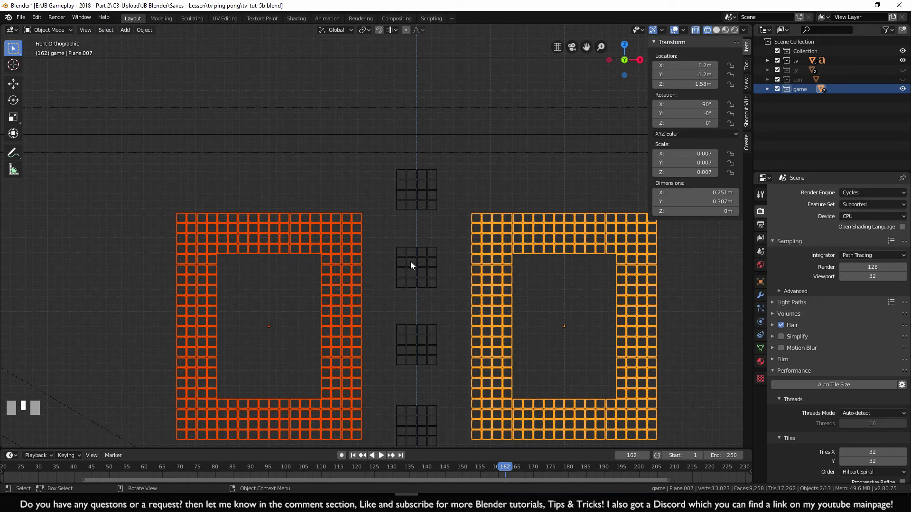
key("g")
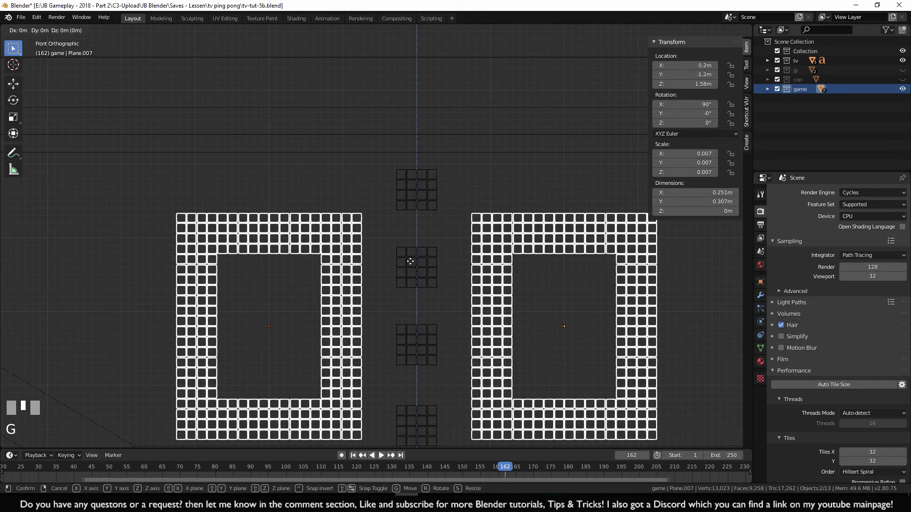
key("z")
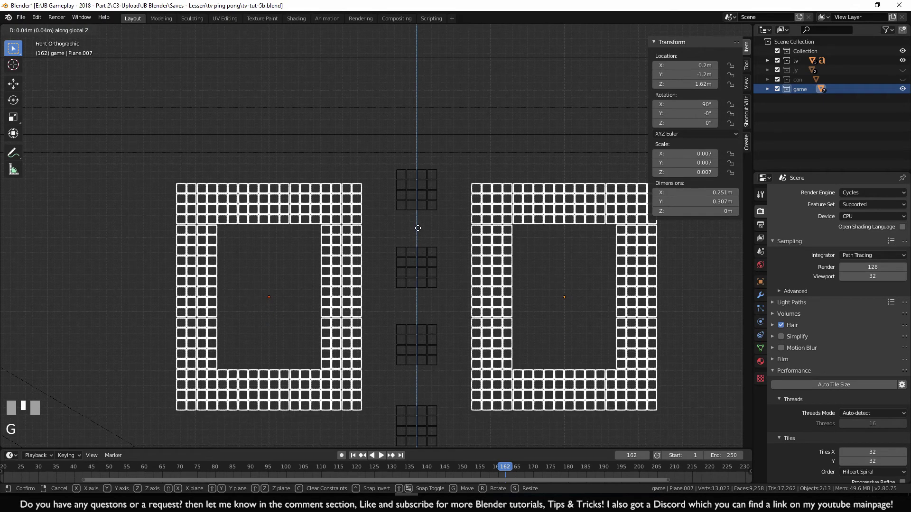
left_click(462, 172, "ctrl")
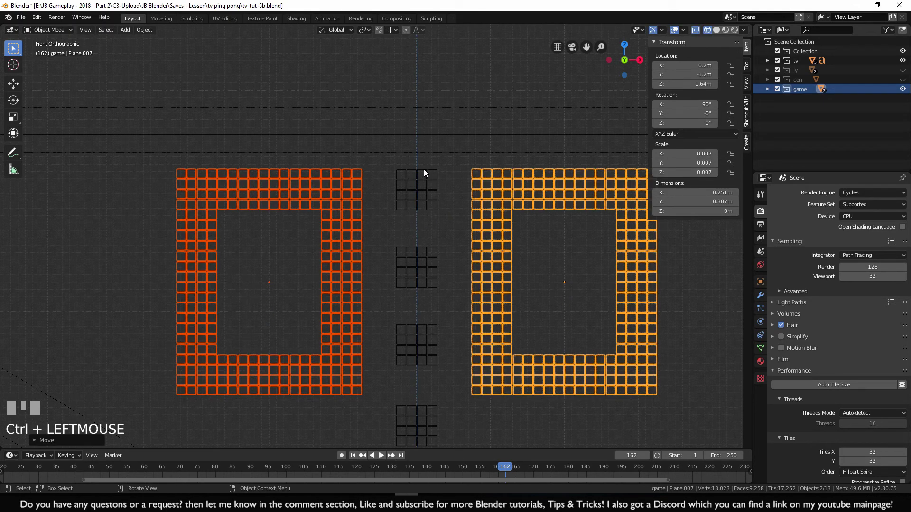
Switch the viewport from wireframe to solid shading with the whole TV screen in view
scroll(396, 209, "down", 5)
middle_click_drag(394, 228, 444, 124, "shift")
scroll(434, 201, "down", 2)
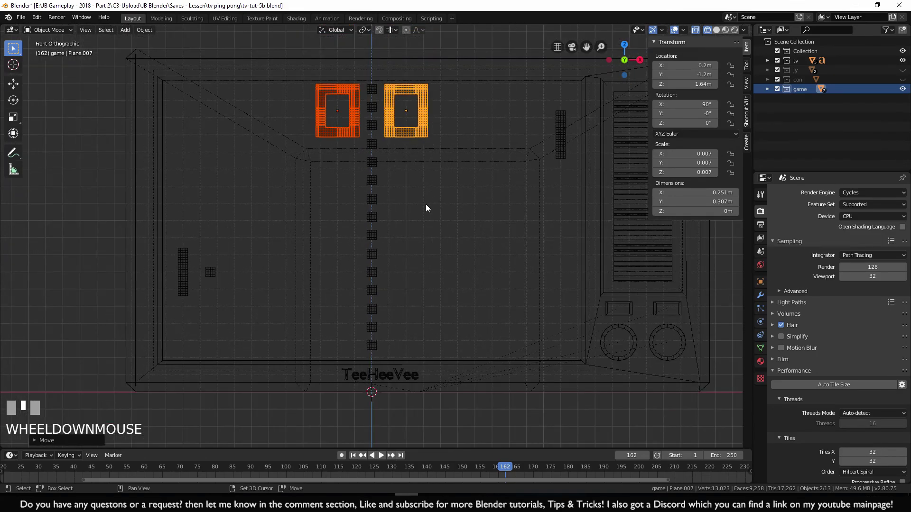
middle_click_drag(426, 204, 427, 233, "shift")
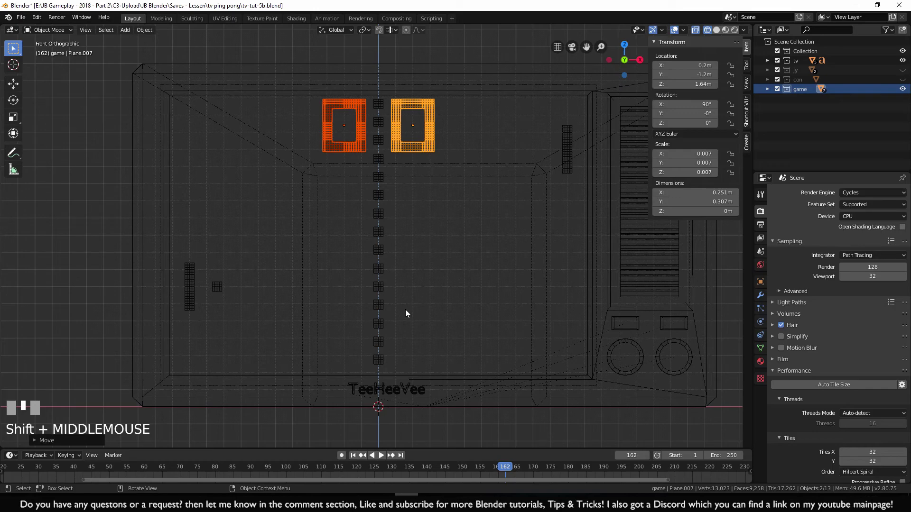
key("z")
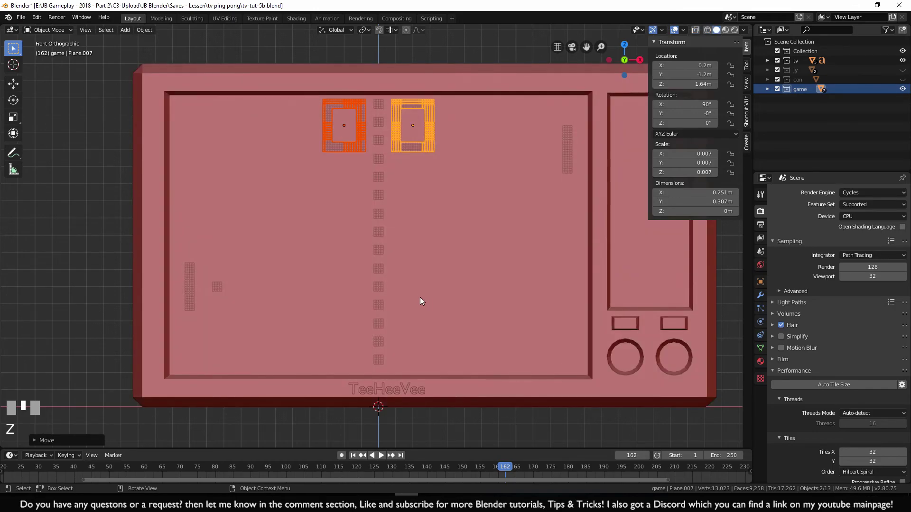
Add the dashed divider to the selected zeros and shift all three slightly down along Z within the screen opening
left_click(379, 360, "shift")
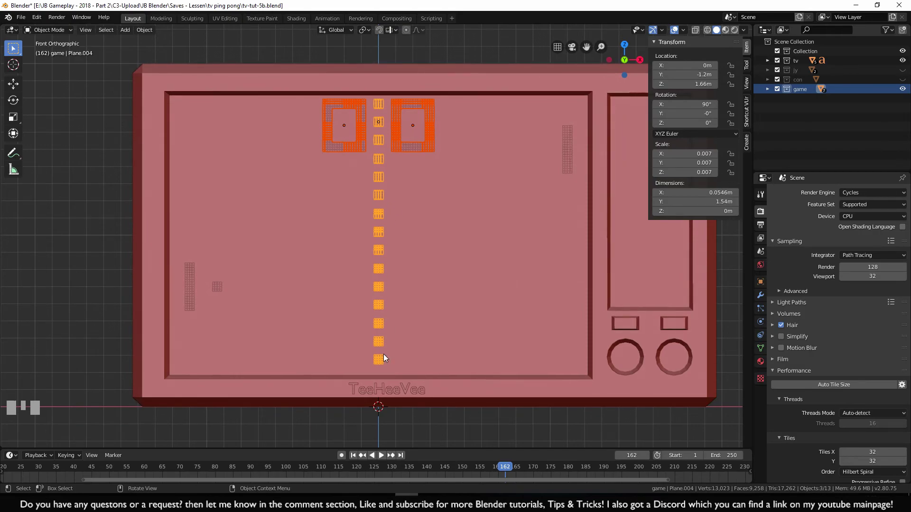
scroll(384, 382, "up", 1)
scroll(383, 383, "up", 1)
middle_click_drag(387, 351, 396, 340, "shift")
scroll(388, 338, "down", 1, "shift")
scroll(396, 323, "down", 1)
scroll(395, 339, "up", 1)
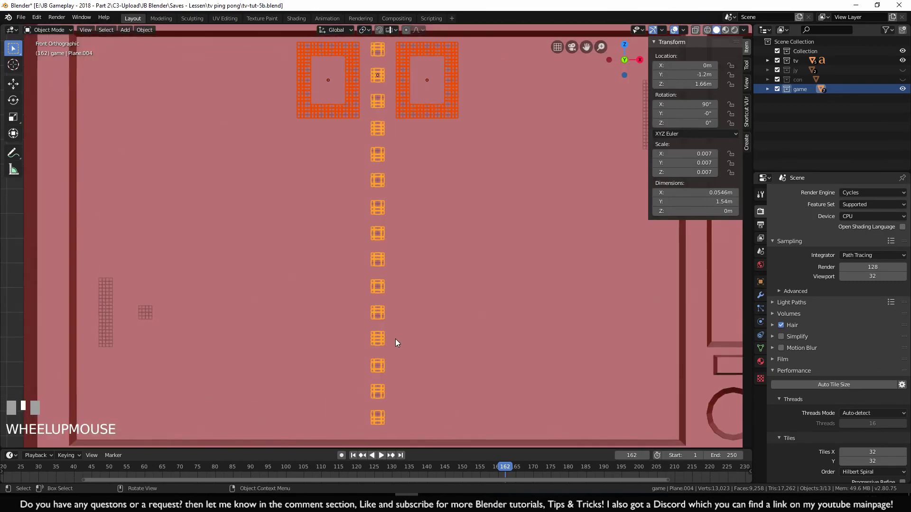
middle_click_drag(399, 232, 400, 233, "shift")
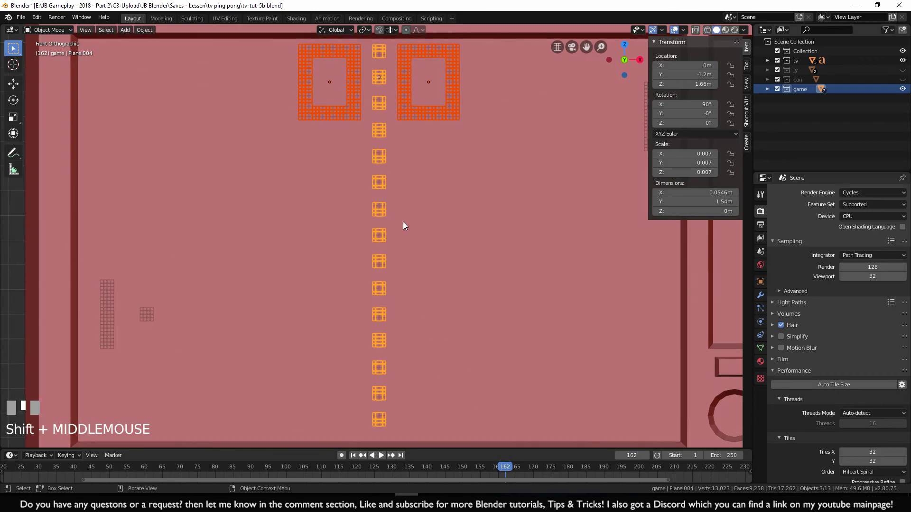
key("g")
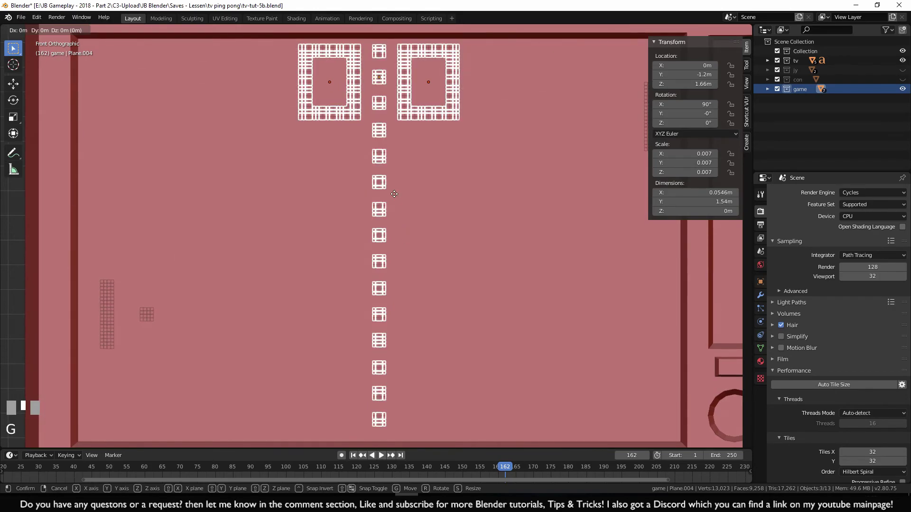
key("z")
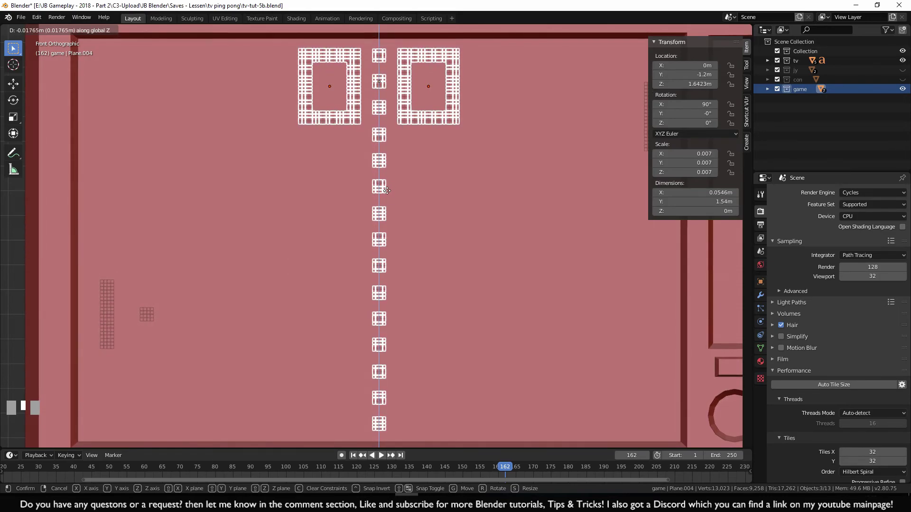
Lower the two score digits and the dashed centre line about 0.018 m along Z and display the scene in wireframe
left_click(387, 191, "shift")
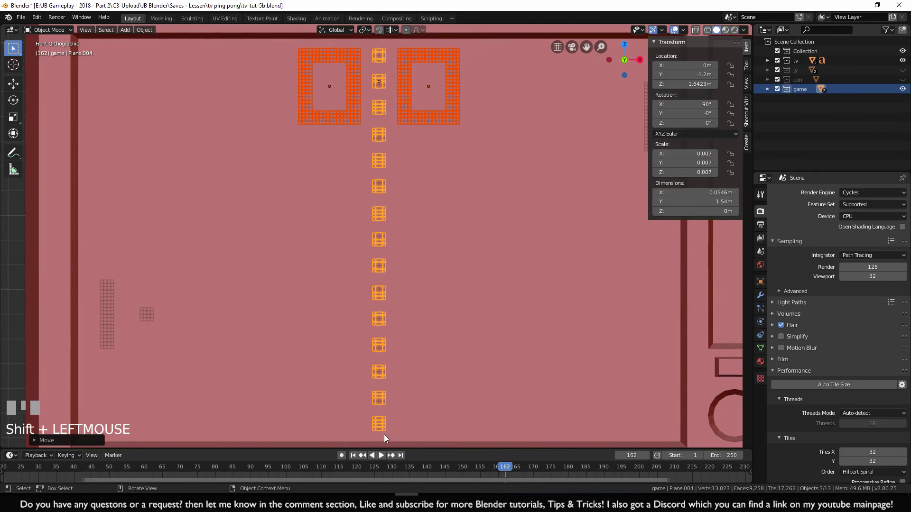
key("z")
left_click(301, 300)
middle_click_drag(302, 301, 355, 264, "shift")
scroll(376, 388, "up", 9)
middle_click_drag(376, 388, 397, 346, "shift")
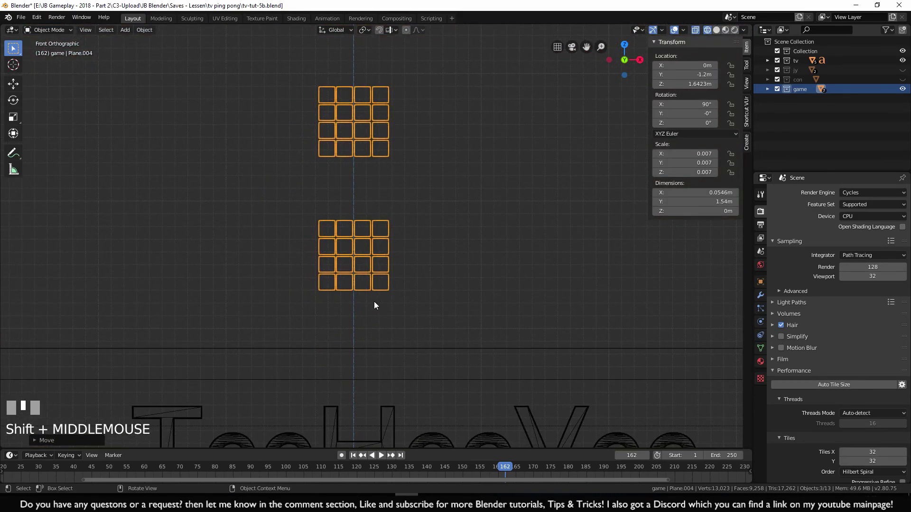
Examine the spacing of the score digits and centre dashes against the upper screen border in wireframe
scroll(376, 300, "down", 7)
middle_click_drag(441, 81, 427, 250, "shift")
scroll(426, 254, "up", 4)
scroll(417, 320, "up", 1, "shift")
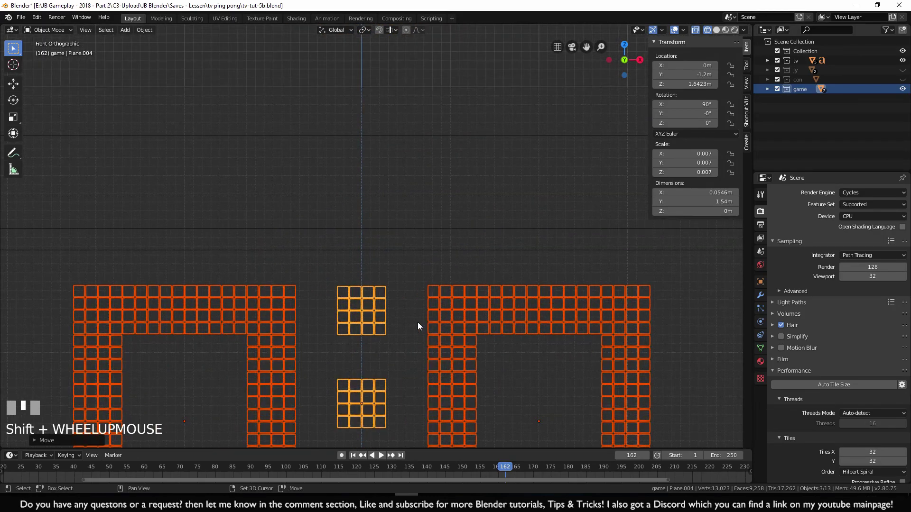
scroll(414, 336, "up", 2)
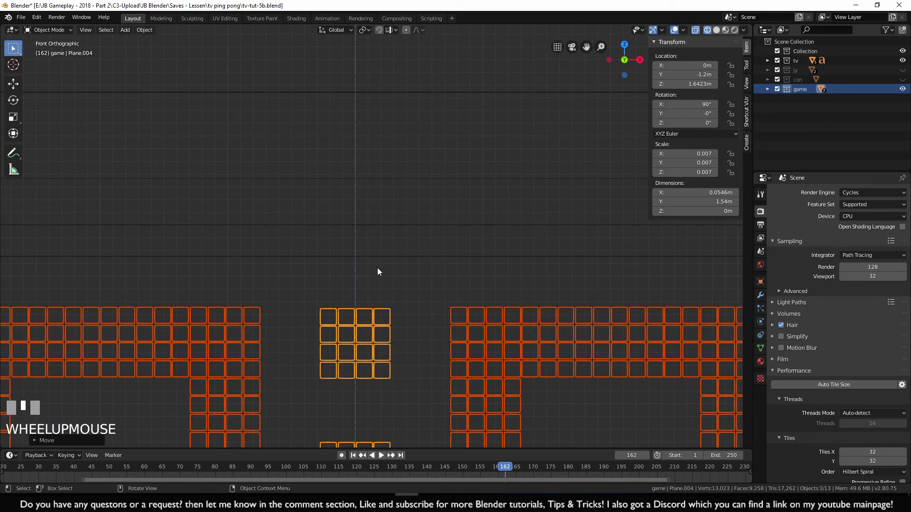
scroll(382, 402, "down", 6)
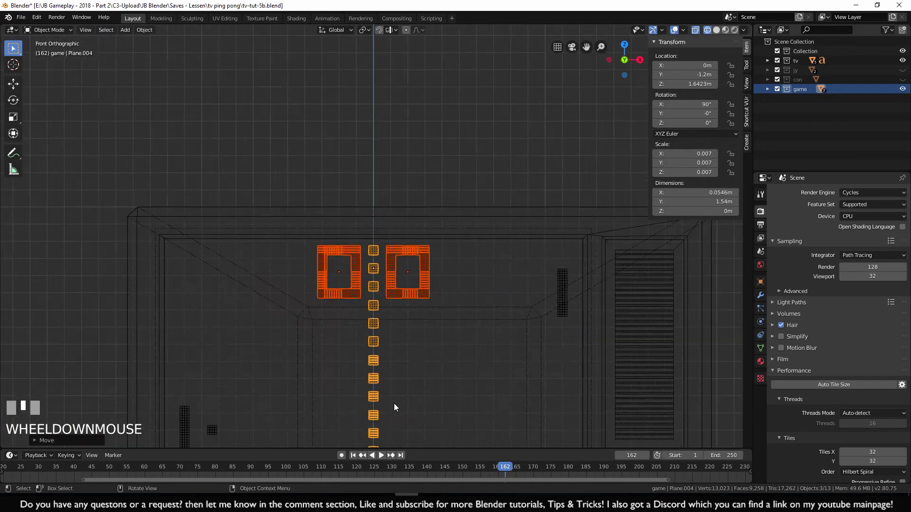
middle_click_drag(398, 379, 404, 340, "shift")
Return the viewport to solid shading and deselect all objects
key("z")
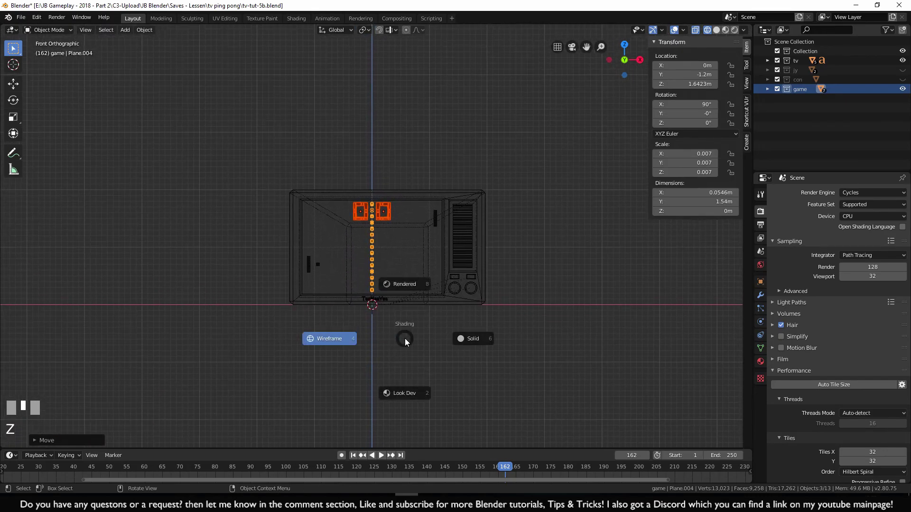
left_click(480, 342)
scroll(374, 340, "up", 3)
left_click(476, 406)
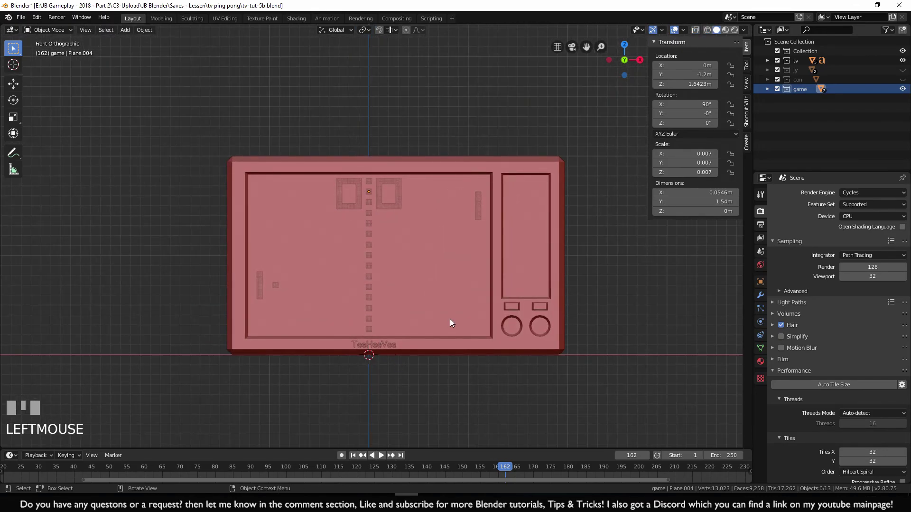
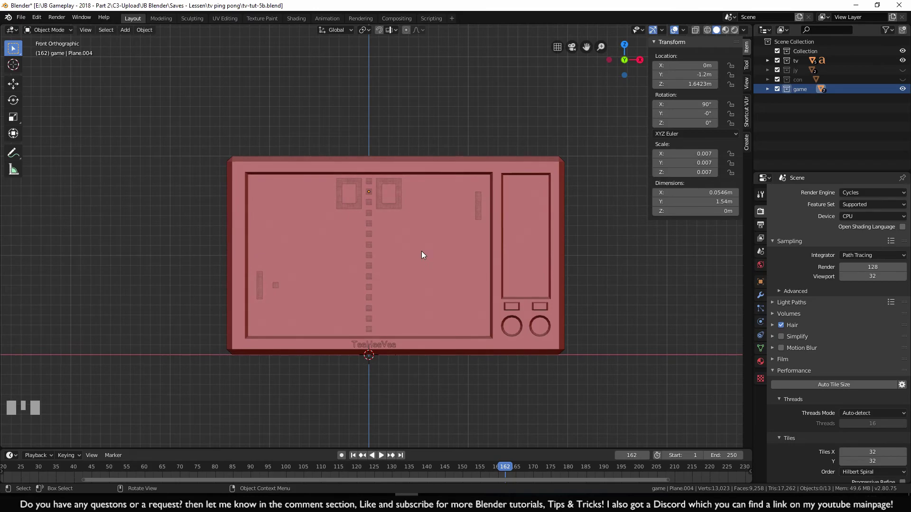
Select all six game pieces floating in front of the TV screen
middle_click_drag(426, 231, 513, 226)
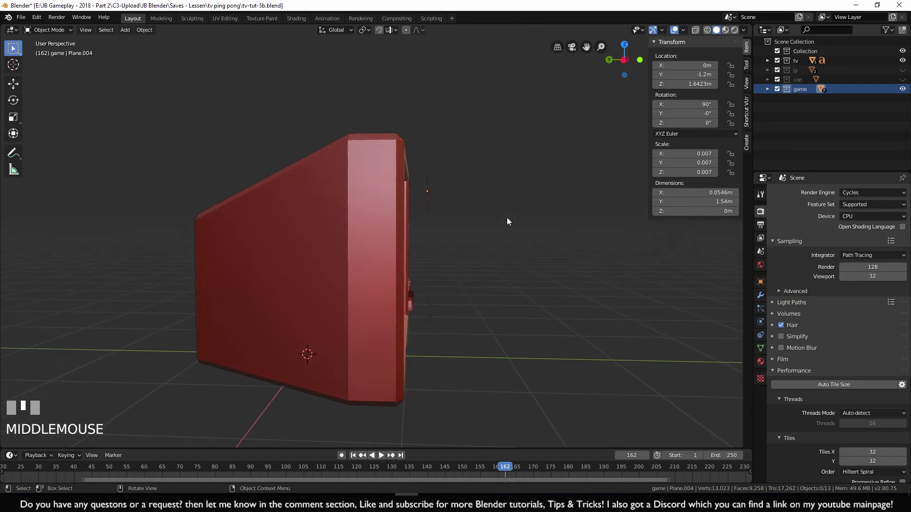
left_click_drag(420, 157, 470, 353)
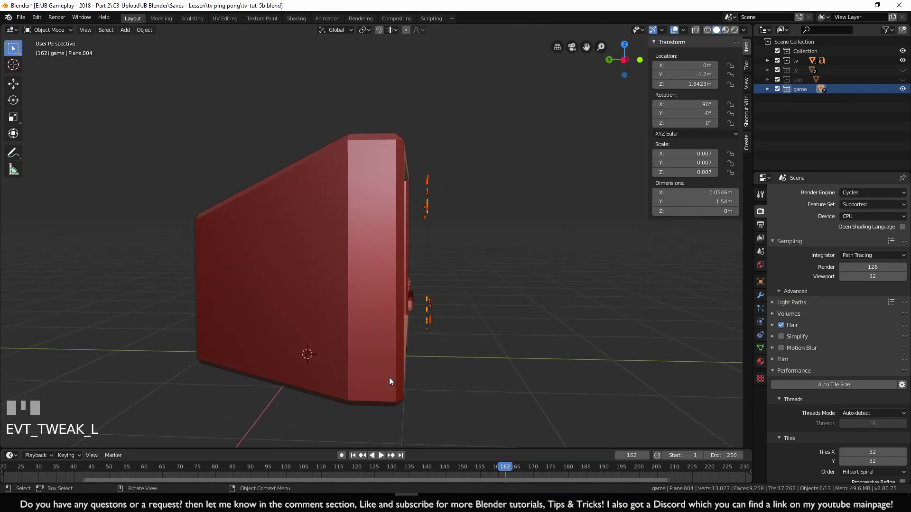
middle_click_drag(490, 298, 378, 301)
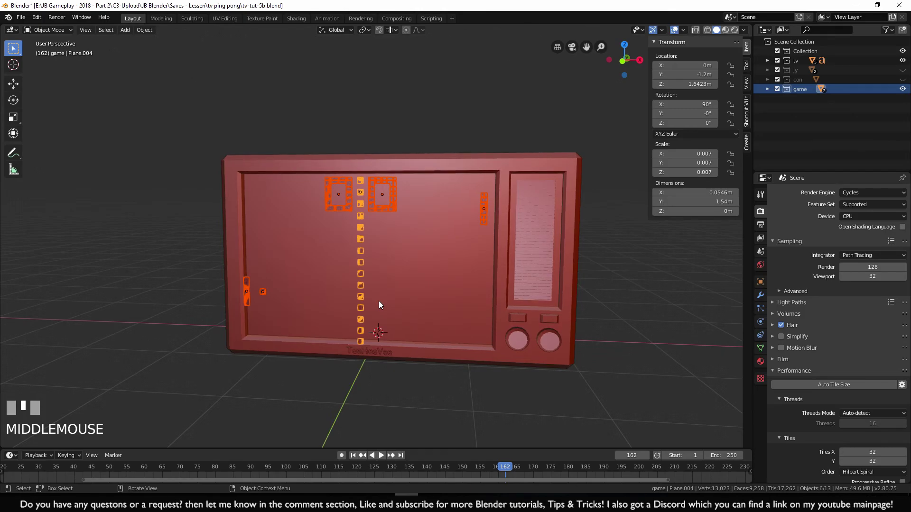
Using a right-side wireframe view, move the selected game pieces along Y into the TV so the centre line sits at Y -0.91 m
key("KP_3")
scroll(373, 296, "up", 3)
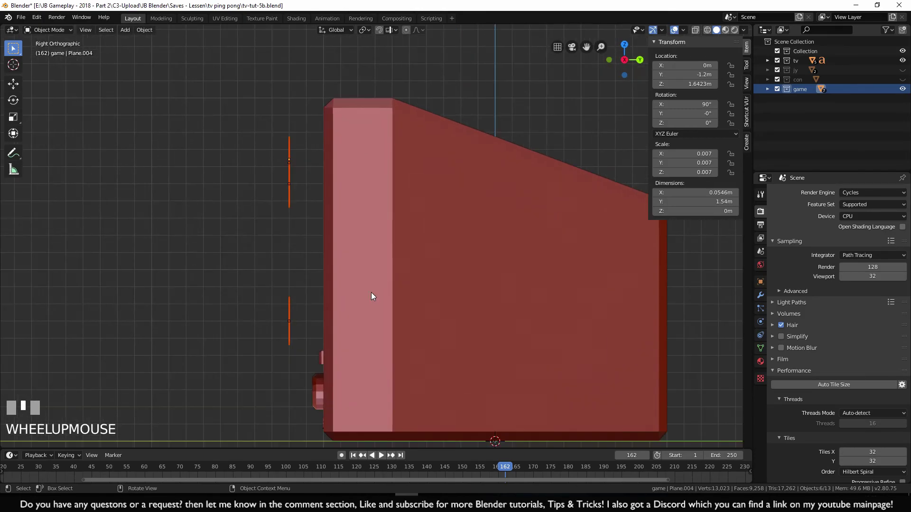
key("z")
left_click(312, 286)
middle_click_drag(309, 289, 368, 254, "shift")
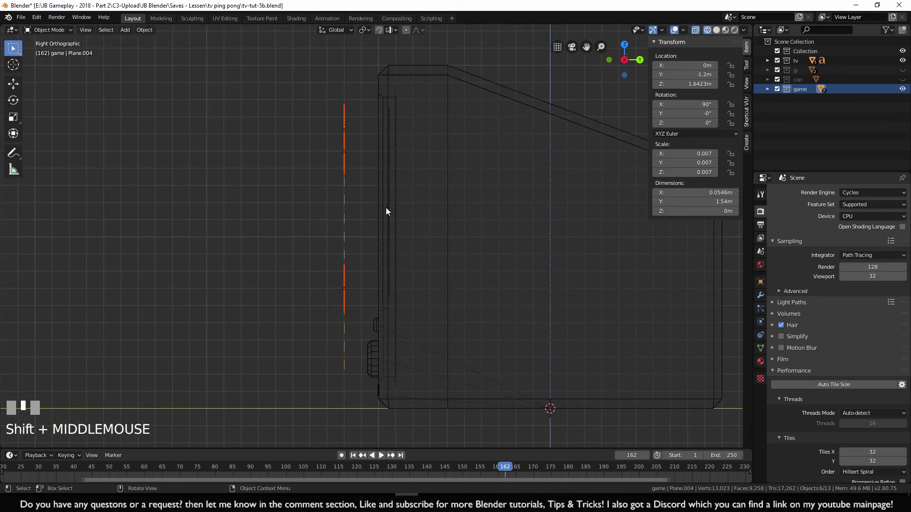
scroll(408, 242, "up", 6)
middle_click_drag(476, 238, 388, 234, "shift")
scroll(400, 227, "up", 3)
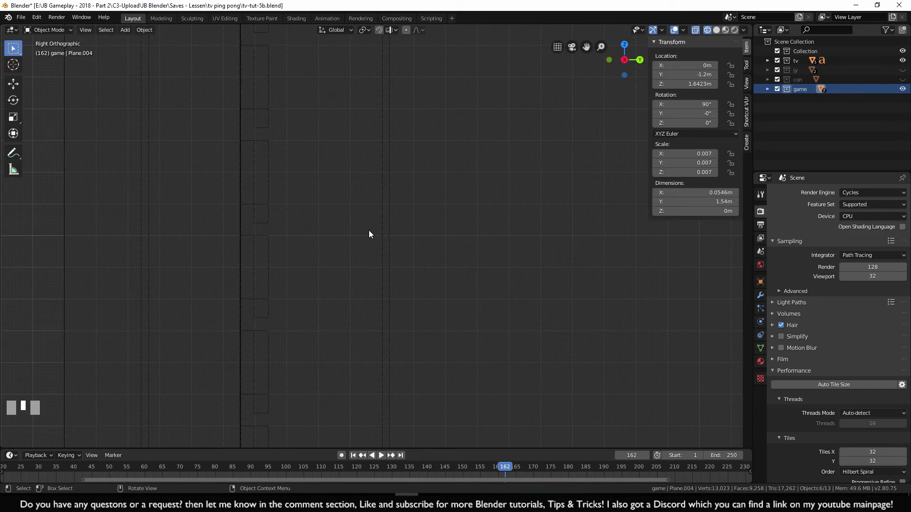
scroll(375, 233, "down", 5)
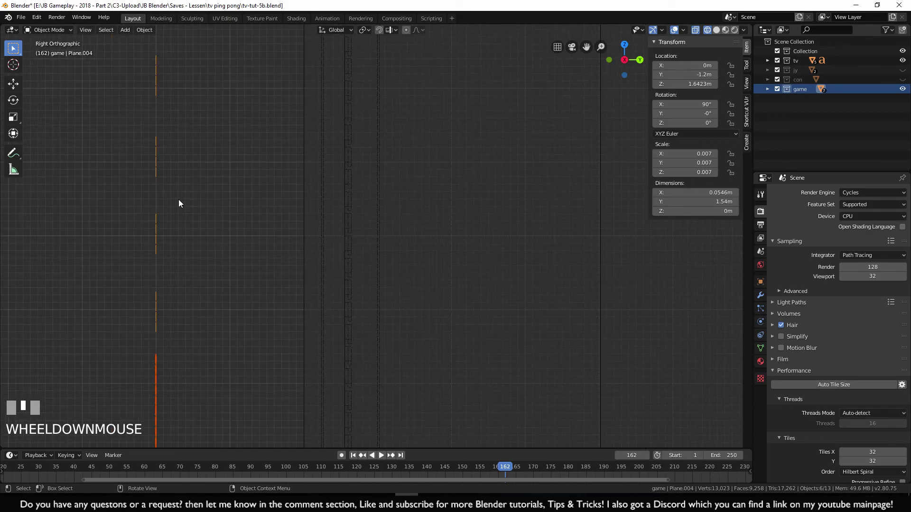
key("g")
key("y")
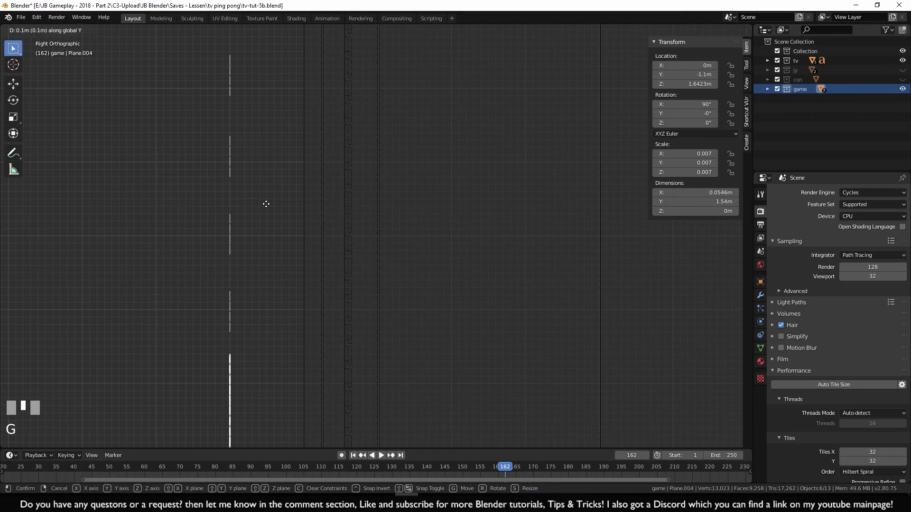
left_click(393, 213)
Nudge the game pieces 0.008 m along Y, bringing the centre line to Y -0.902 m, closer to the screen surface
scroll(392, 256, "up", 4)
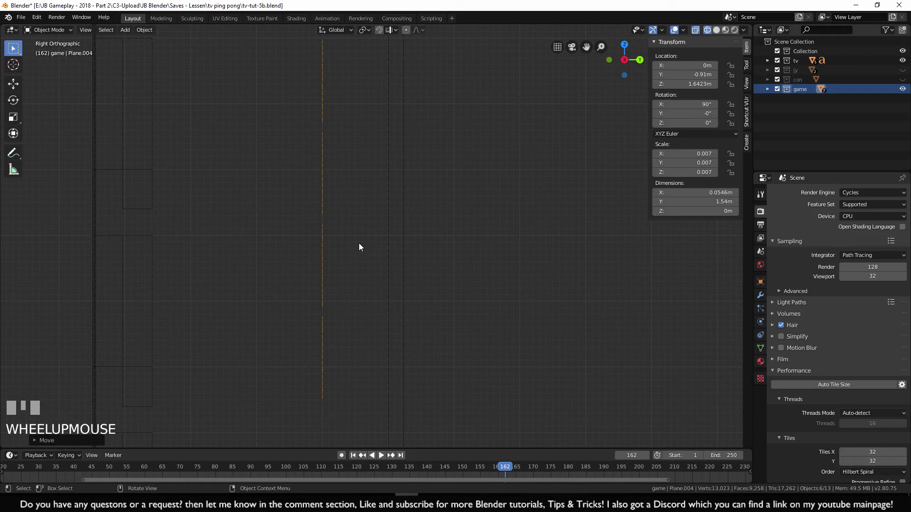
key("g")
key("y")
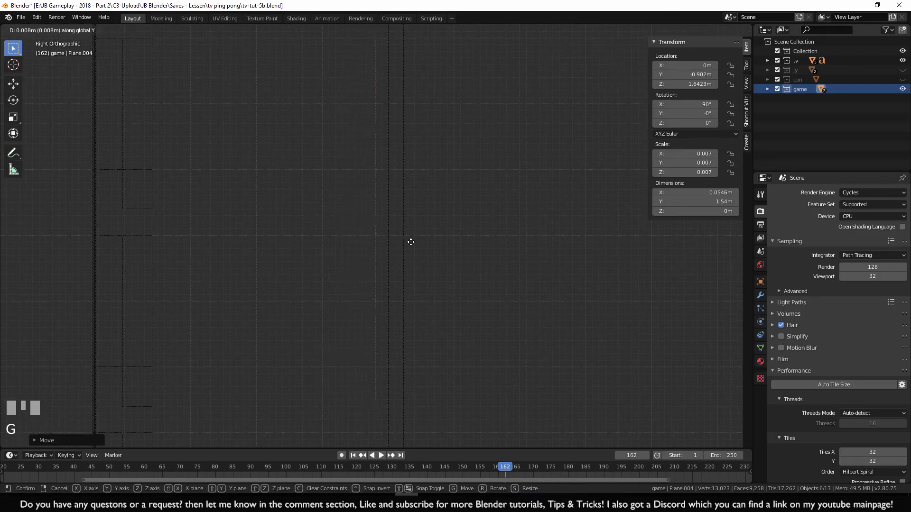
left_click(411, 242, "ctrl")
scroll(341, 261, "down", 3)
scroll(332, 260, "down", 3)
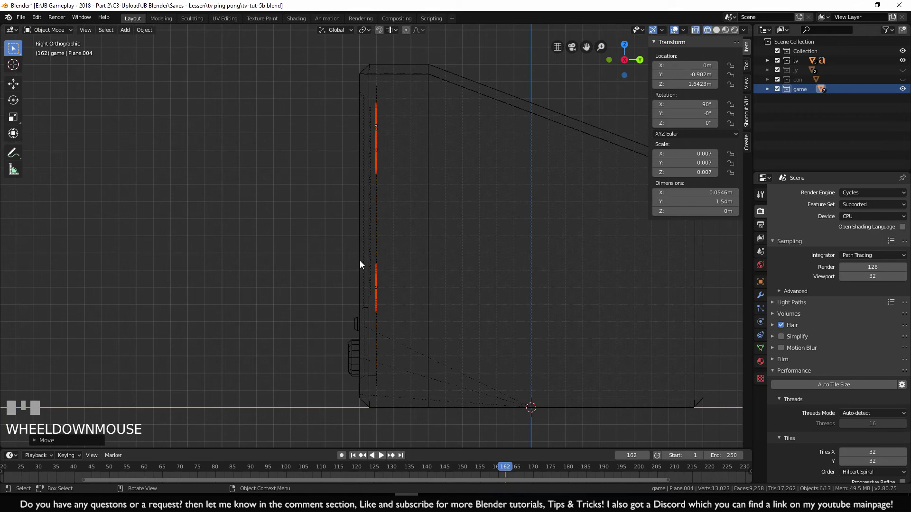
View the TV from the front in Look Dev shading, slightly tilted
key("KP_1")
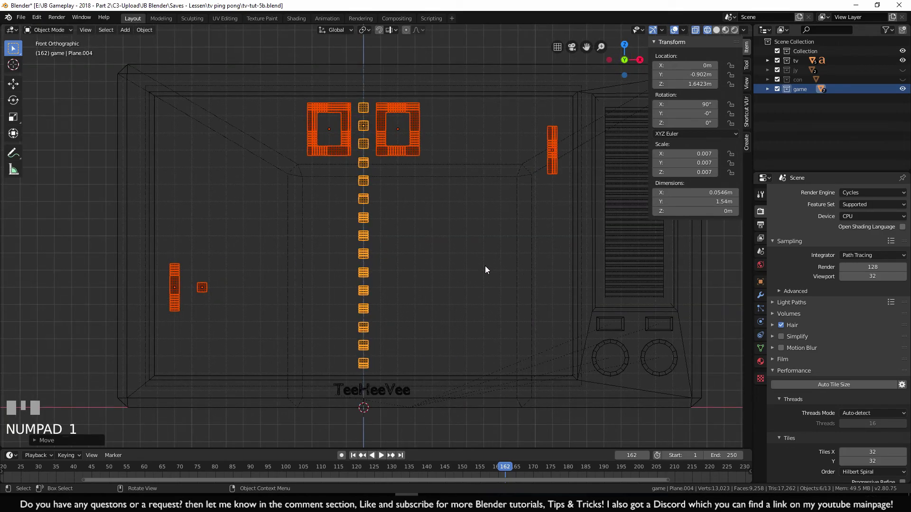
key("z")
scroll(420, 283, "down", 3)
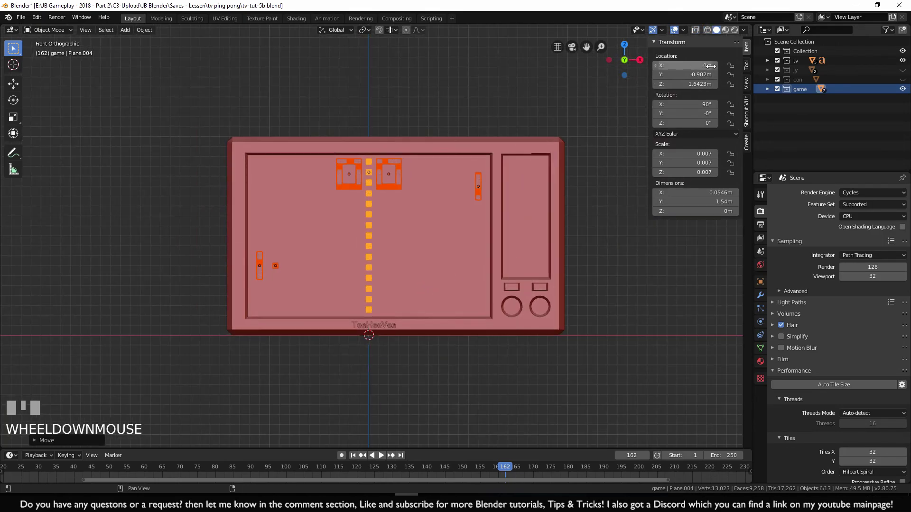
left_click(725, 30)
mouse_move(548, 352)
middle_mouse_down()
mouse_move(617, 371)
mouse_move(526, 374)
mouse_move(549, 355)
mouse_move(548, 371)
middle_mouse_up()
scroll(556, 365, "up", 2)
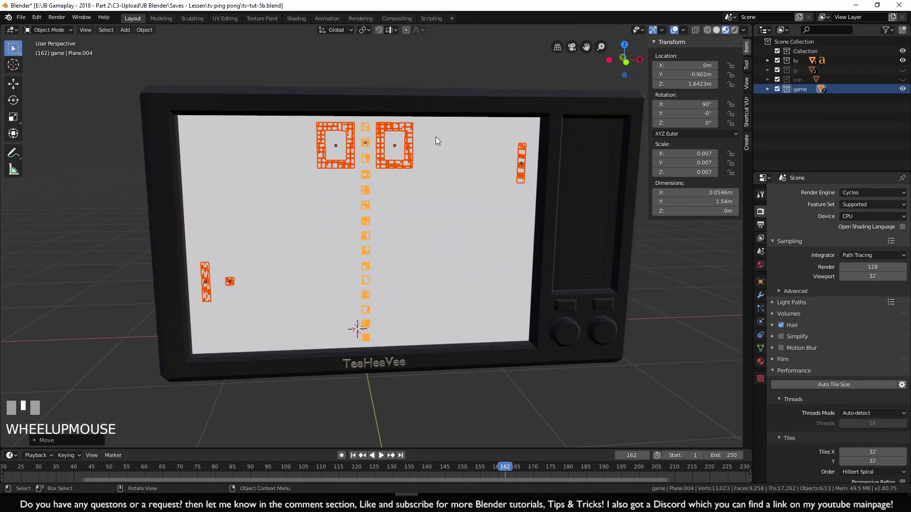
Add a new material to the dashed centre line and expand its preview
left_click(761, 361)
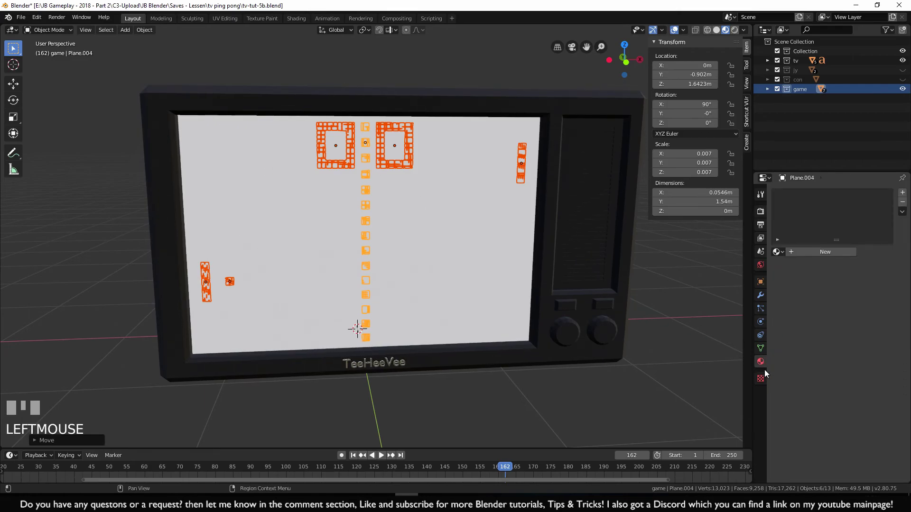
left_click(844, 256)
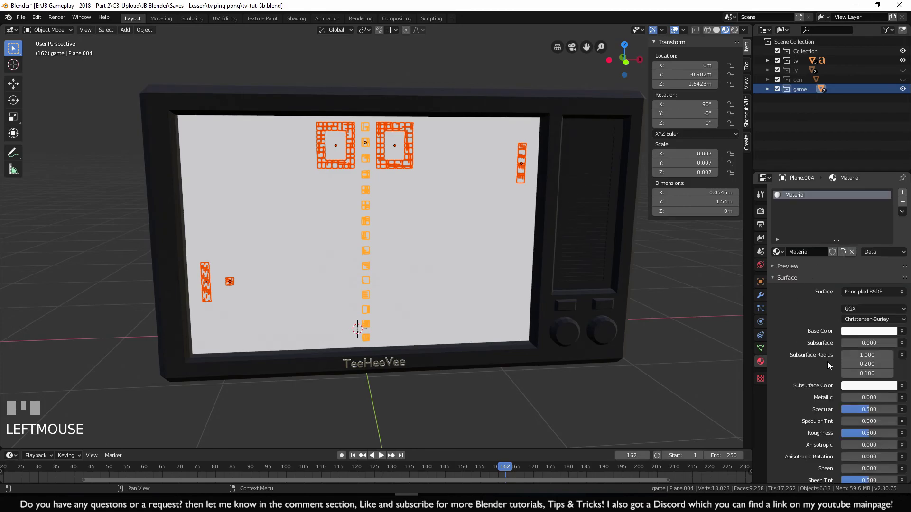
left_click(794, 265)
middle_click_drag(810, 403, 808, 364, "shift")
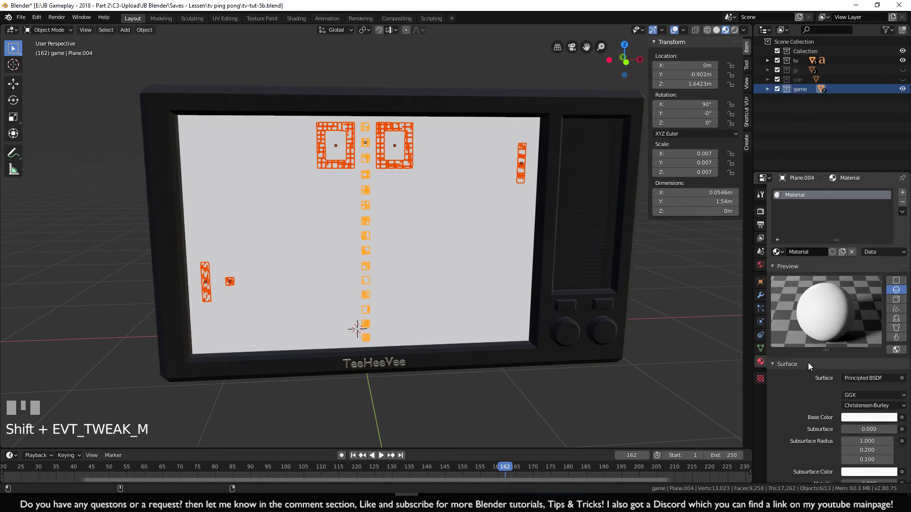
Set the new material's Emission to full brightness (V 1.000) with a faint off-white tint
scroll(823, 399, "down", 4)
scroll(837, 430, "down", 6)
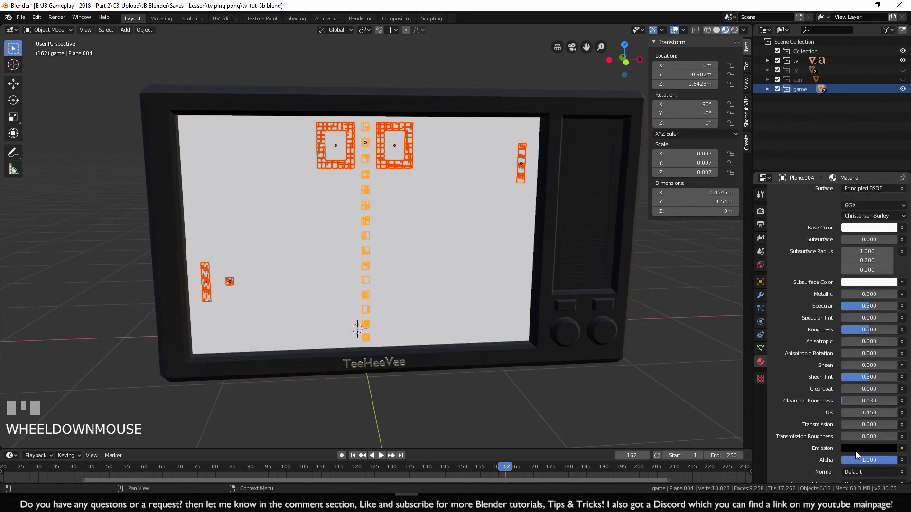
left_click(857, 449)
left_click_drag(889, 382, 890, 313)
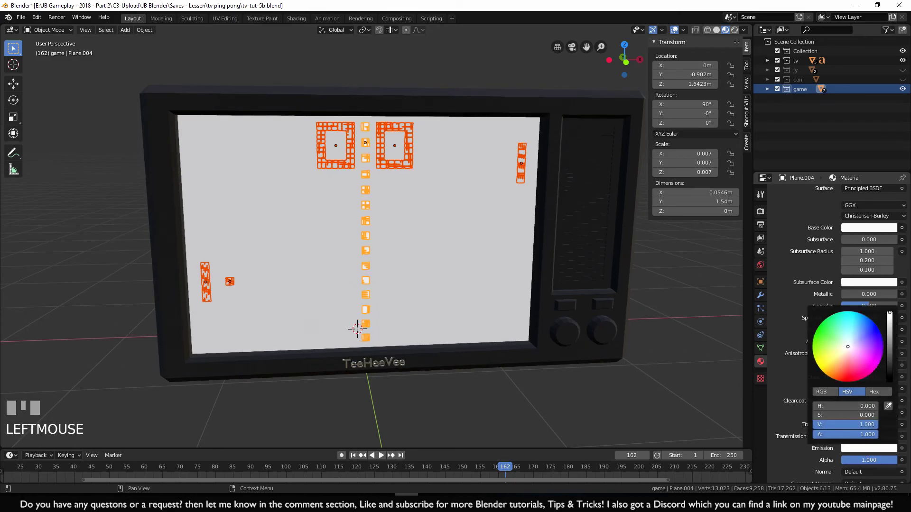
left_click(846, 350)
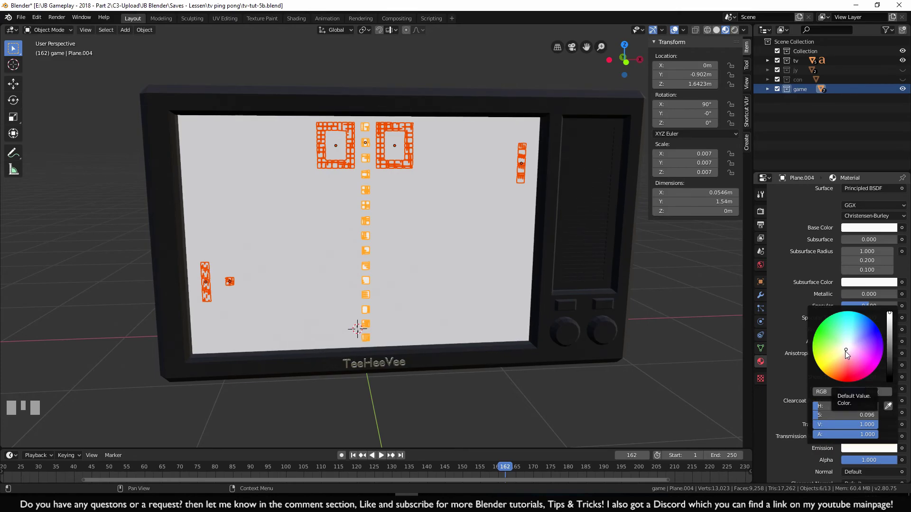
left_click(845, 351)
left_click(845, 349)
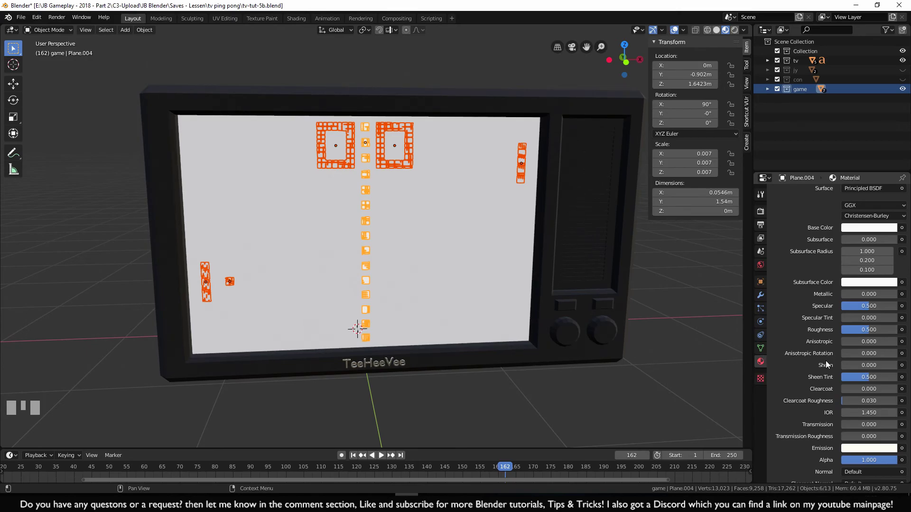
Enlarge the Properties editor upward so more of the material settings fit
scroll(825, 332, "up", 7)
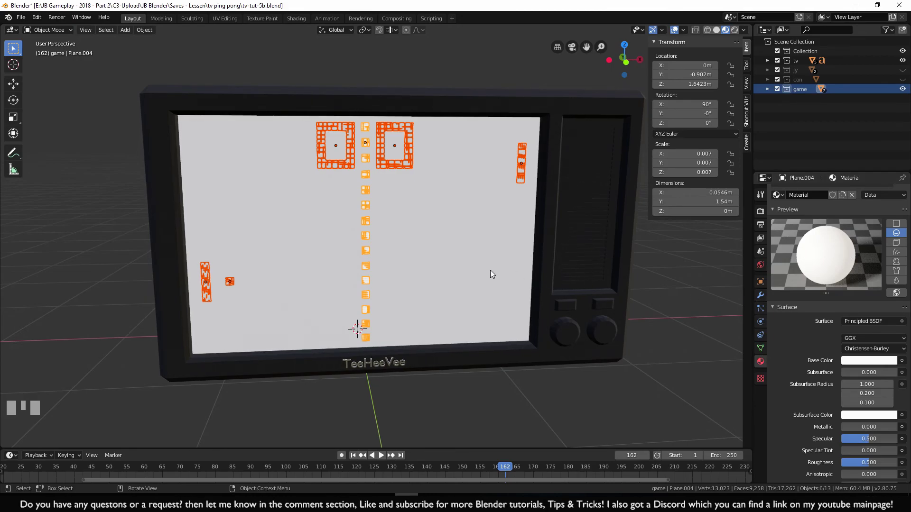
scroll(778, 412, "down", 8)
scroll(880, 468, "down", 3)
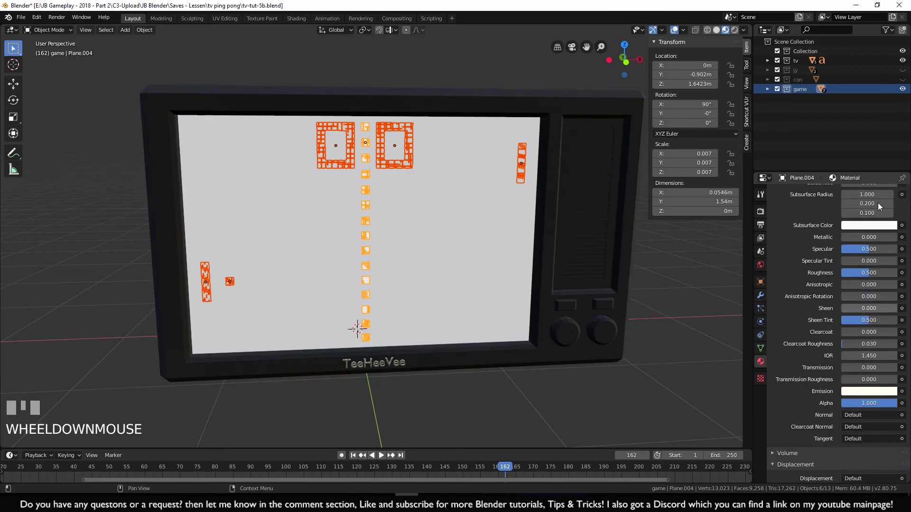
left_click_drag(844, 171, 844, 58)
scroll(815, 121, "up", 7)
scroll(835, 187, "up", 3)
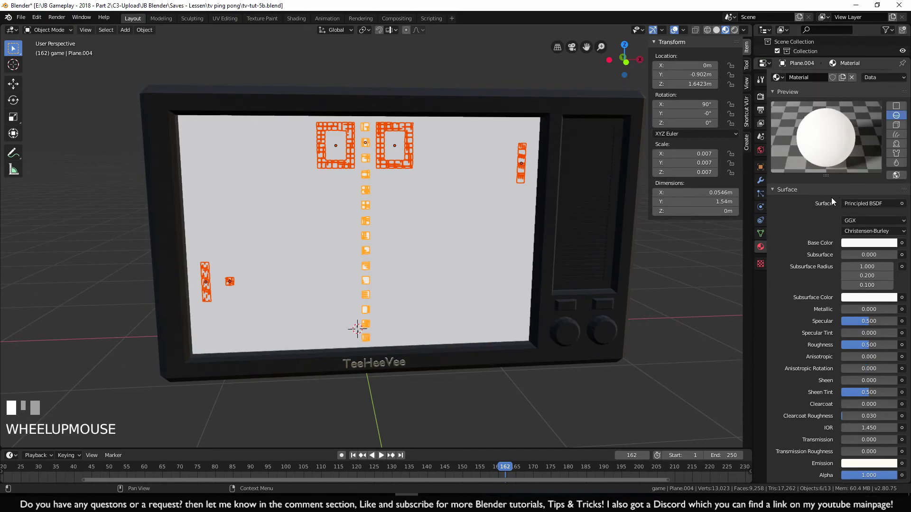
middle_click_drag(493, 302, 502, 298)
left_click(522, 401)
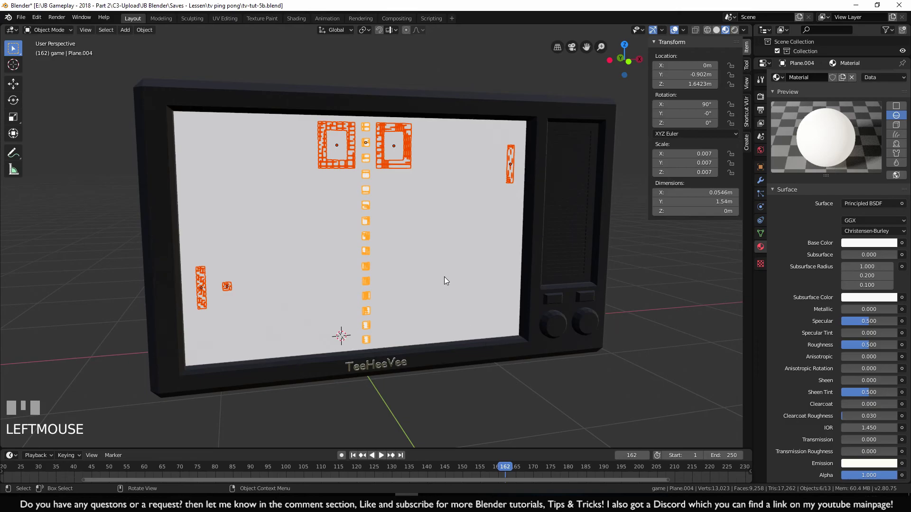
Rename the dashed centre line's material as game-b
scroll(787, 116, "up", 3)
left_click(798, 134)
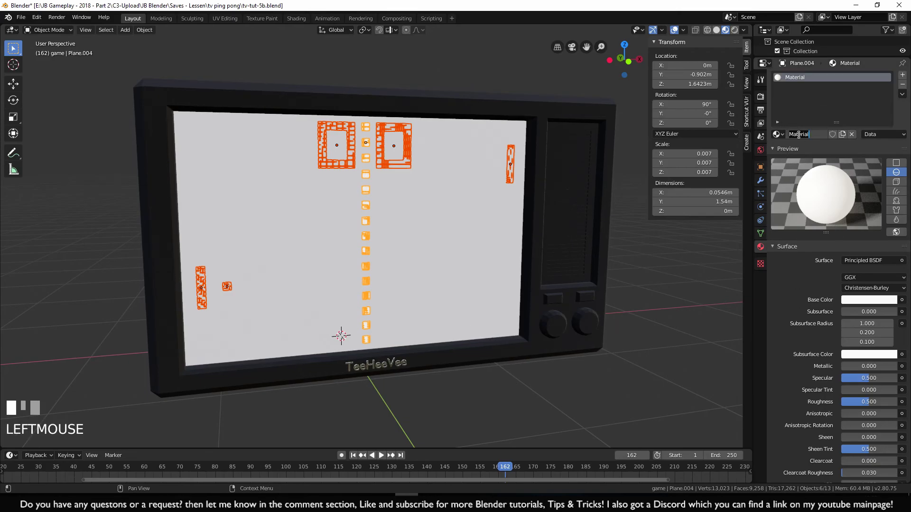
type("game-b")
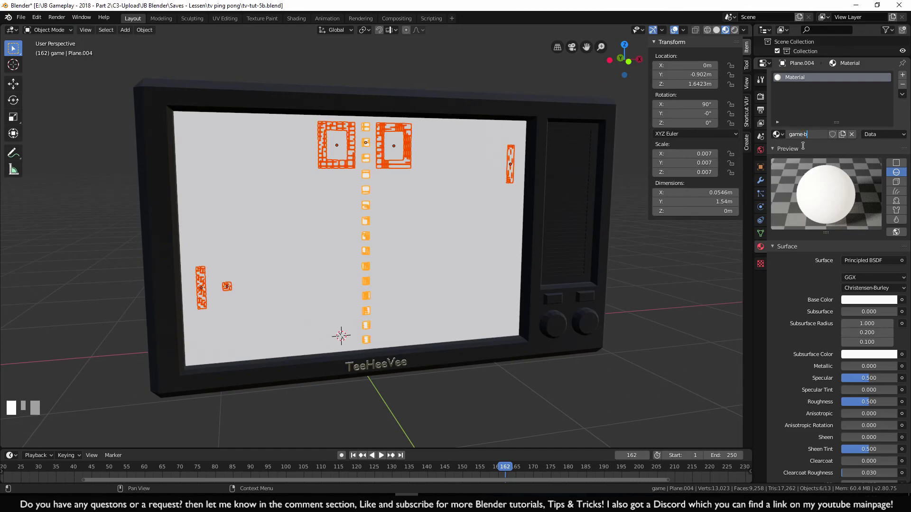
left_click(788, 275)
Assign the game-b material to the TV screen plane and make it a single-user copy
left_click_drag(451, 240, 454, 239)
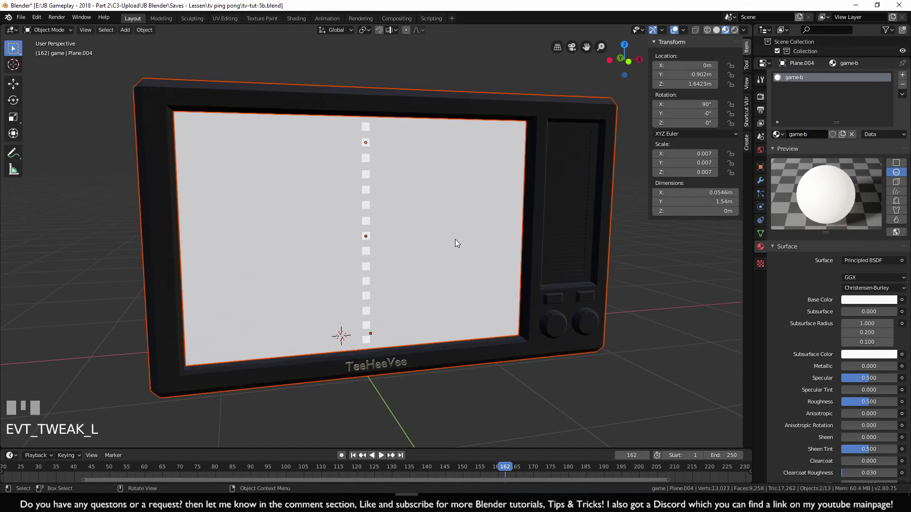
left_click(446, 226)
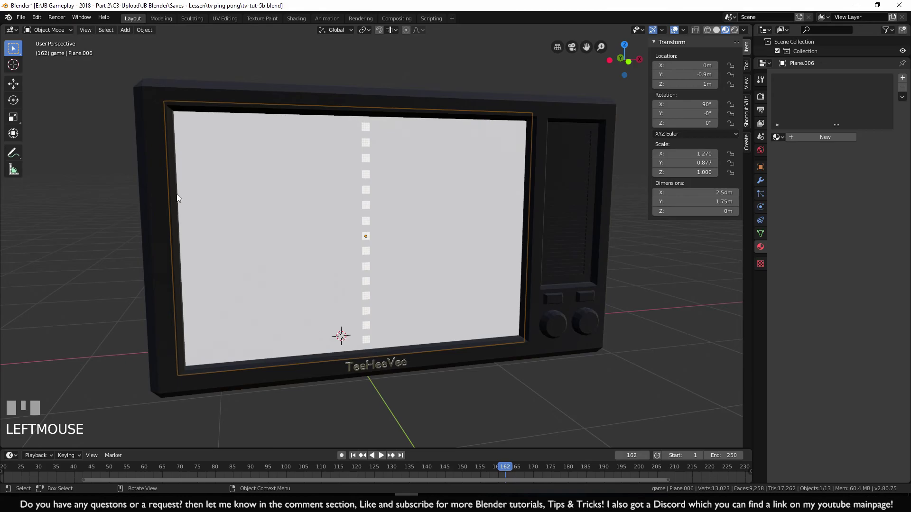
left_click(780, 138)
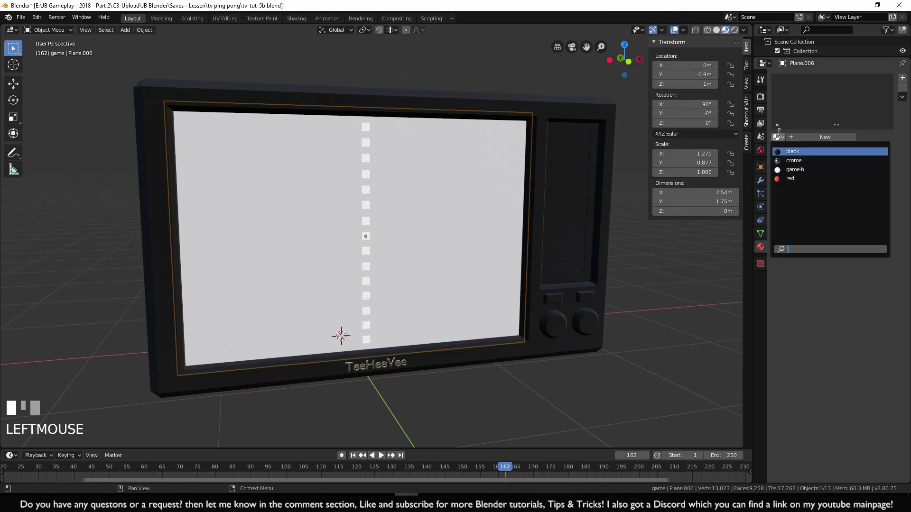
left_click(801, 170)
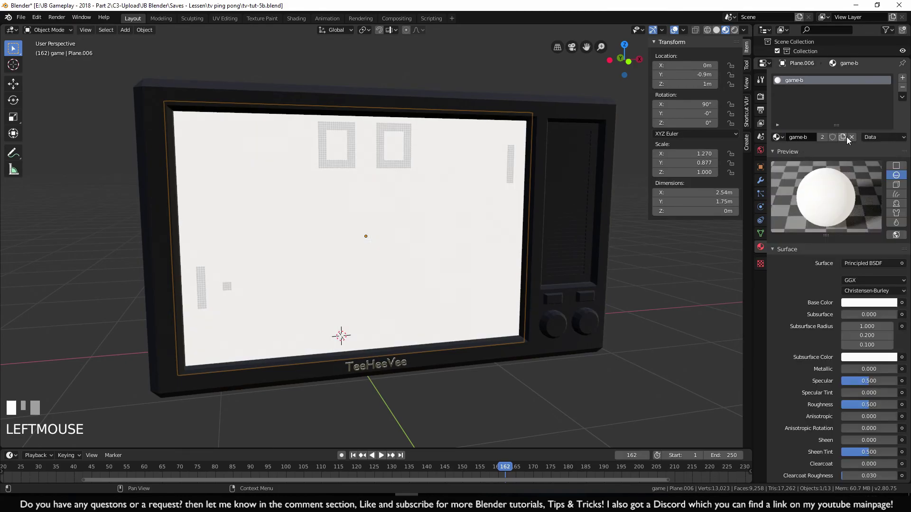
left_click(822, 137)
Rename the screen plane's copied material as tv-b
left_click(812, 137)
left_click_drag(824, 139, 781, 138)
type("tv")
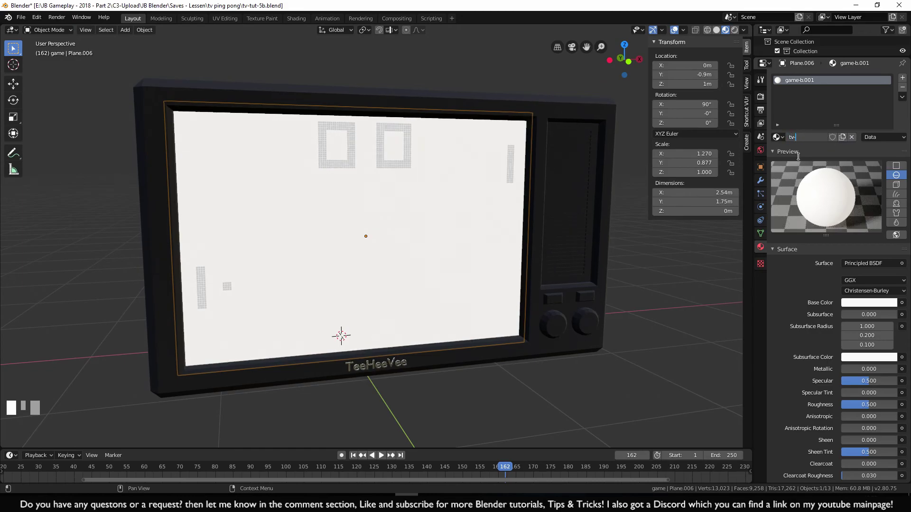
left_click(798, 264)
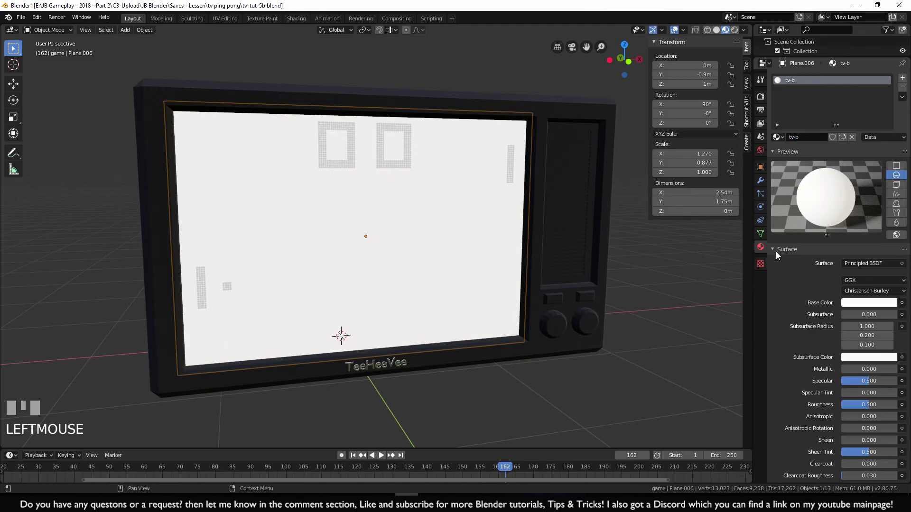
Set the tv-b material's Emission to a dark brown (H 0.110, S 0.606, V 0.273)
scroll(835, 237, "down", 1)
scroll(846, 296, "down", 2)
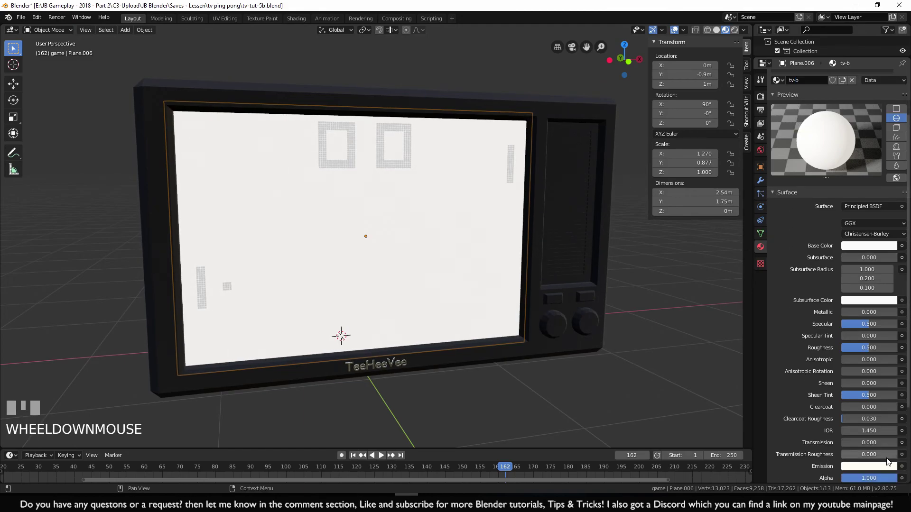
left_click(870, 466)
left_click(884, 467)
left_click_drag(890, 338, 837, 383)
left_click(841, 380)
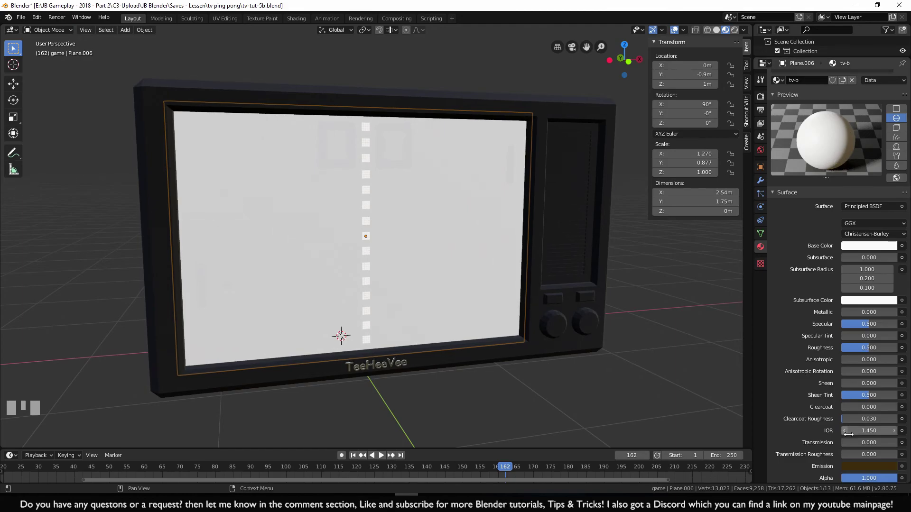
Set the tv-b Base Color to black and darken its Emission to V 0.113
left_click(862, 245)
left_click(892, 177)
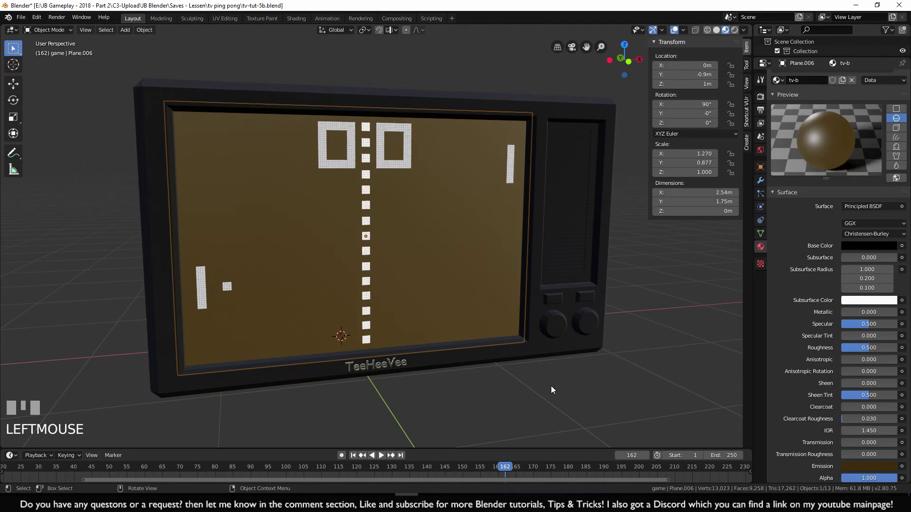
left_click(868, 465)
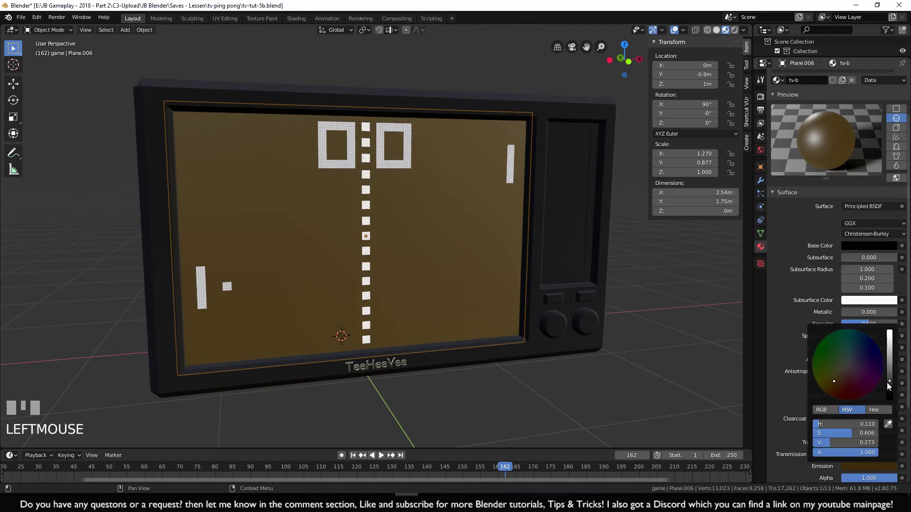
left_click_drag(888, 385, 888, 390)
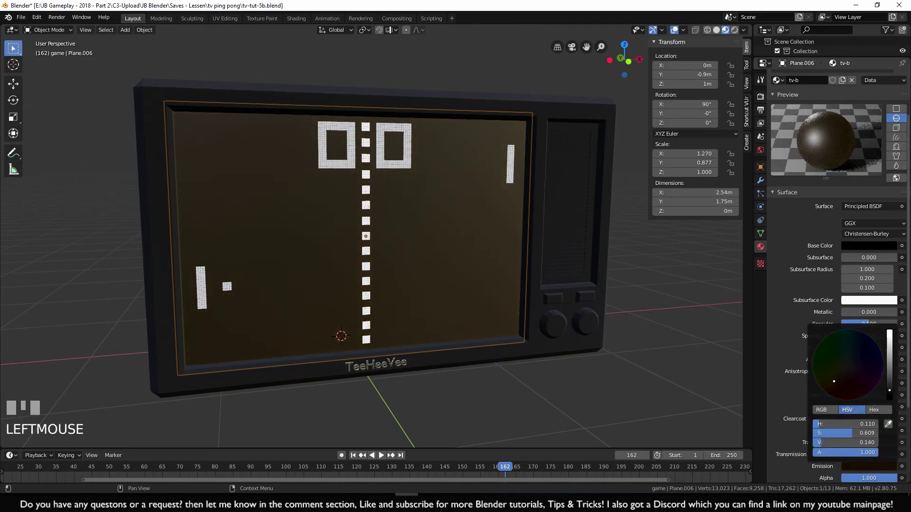
left_click(878, 467)
left_click_drag(890, 394, 889, 392)
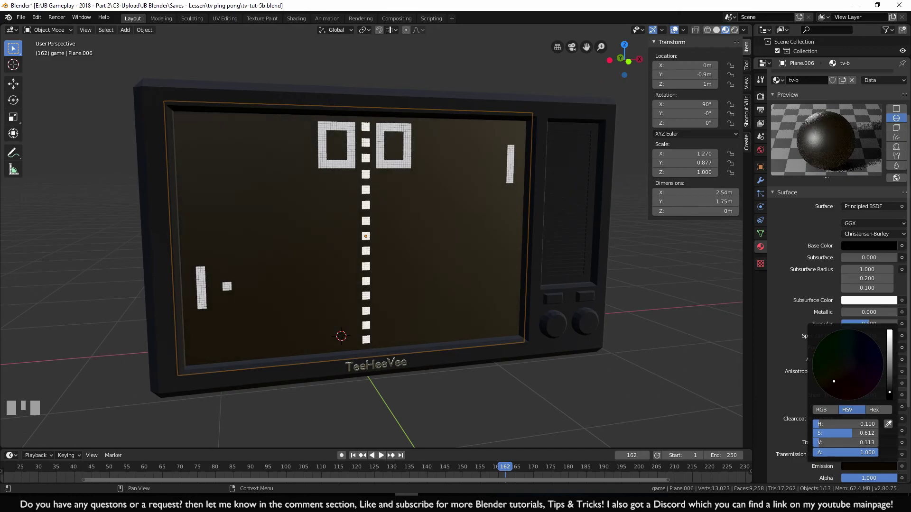
Preview the TV screen materials in Rendered shading at closer range and return to Look Dev shading
left_click(485, 389)
middle_click_drag(484, 390, 431, 229)
middle_click_drag(317, 194, 592, 175)
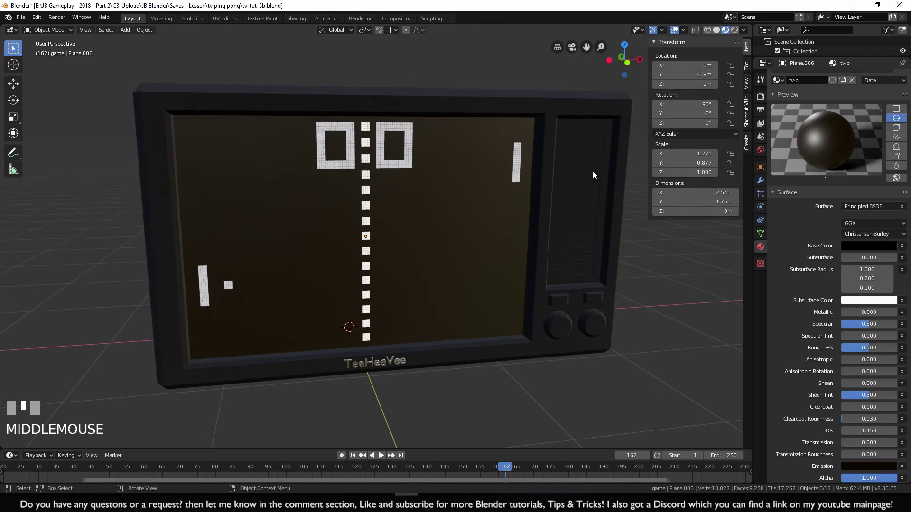
left_click(734, 30)
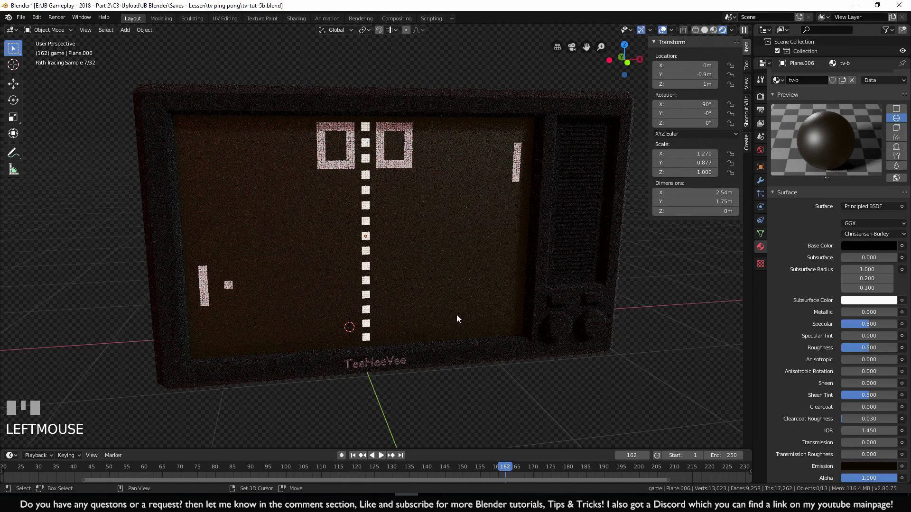
middle_click_drag(455, 318, 530, 325, "shift")
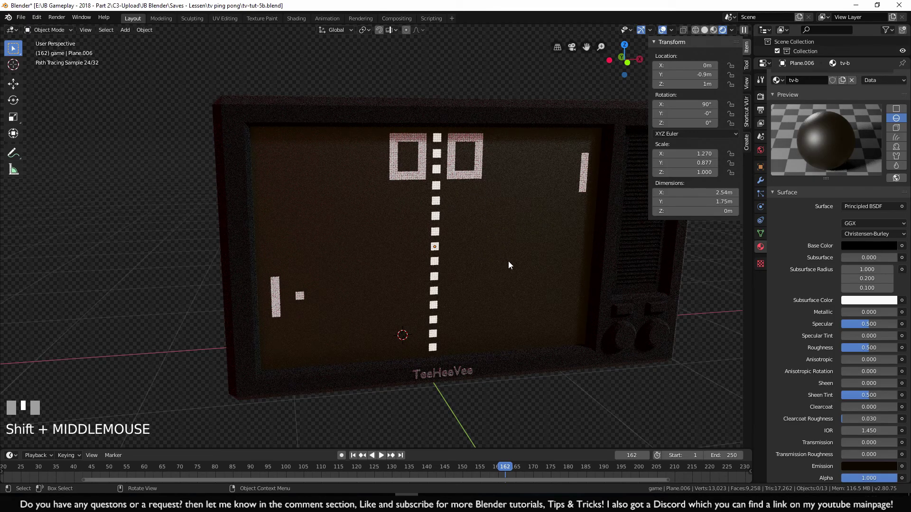
scroll(465, 332, "up", 1)
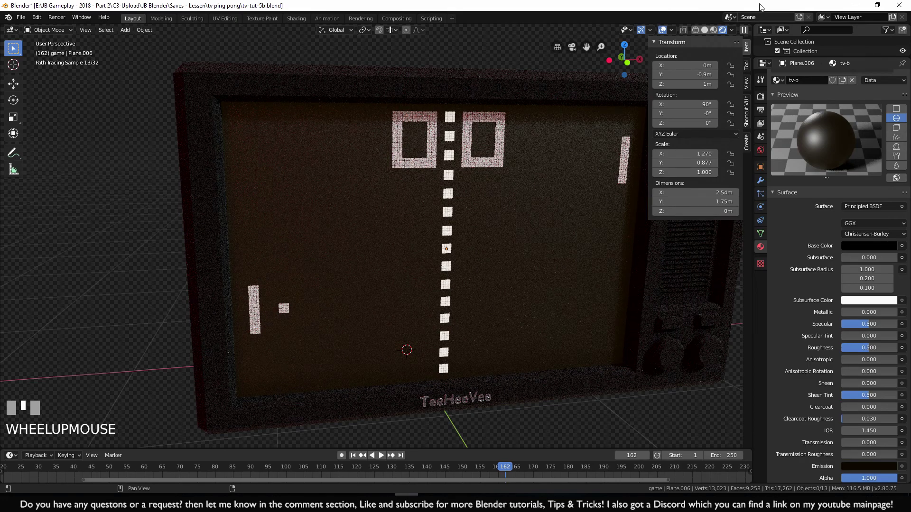
left_click(713, 30)
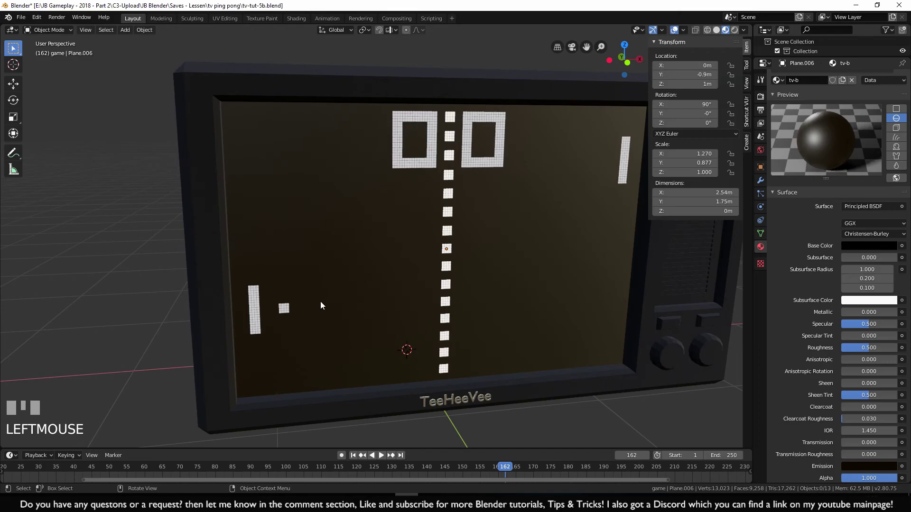
Assign the game-b material to the small square ball on the TV screen
left_click(283, 310)
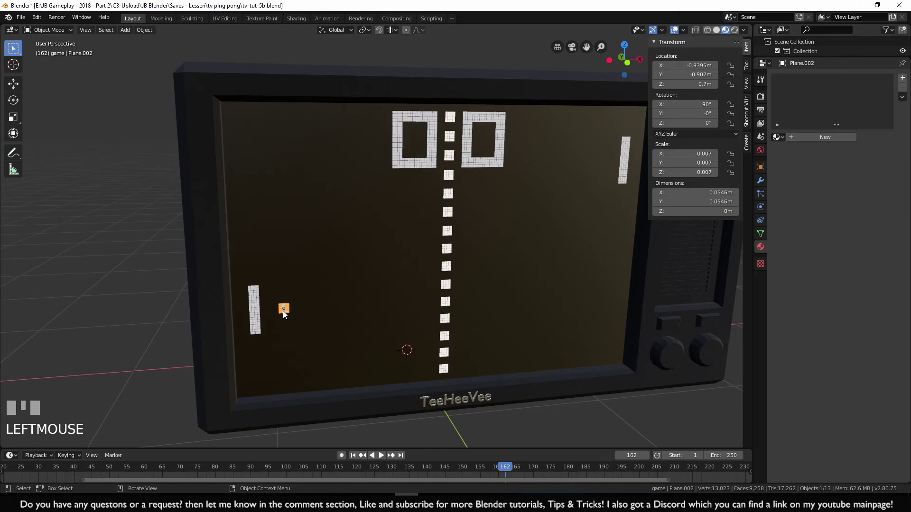
left_click(782, 138)
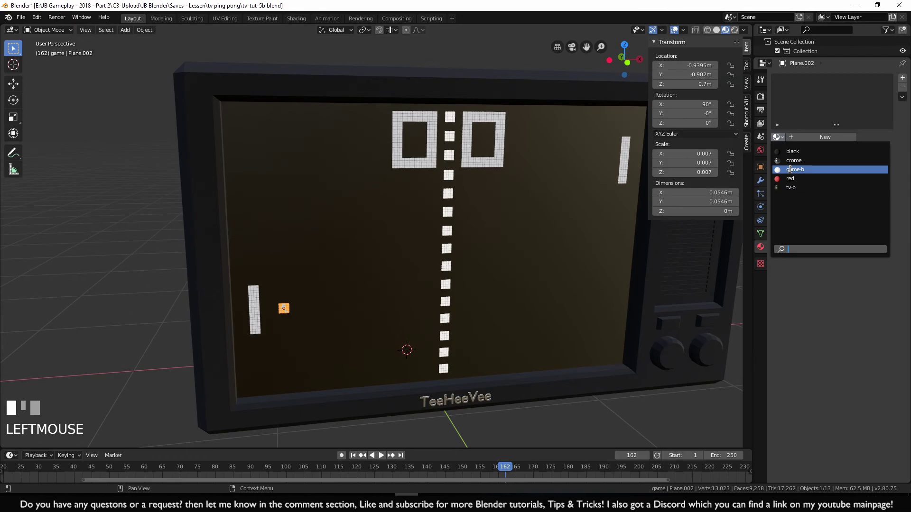
left_click(812, 169)
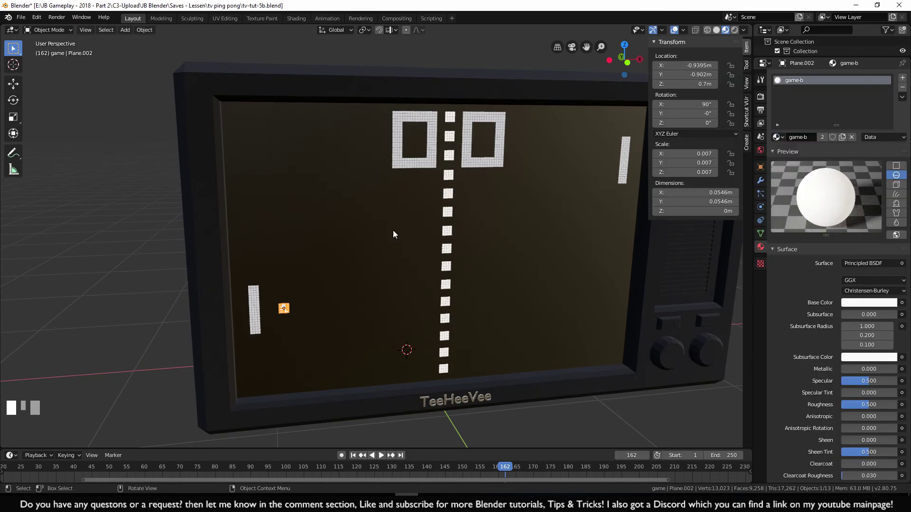
Assign the game-b material to the left paddle and check the material on both paddles
left_click(255, 311)
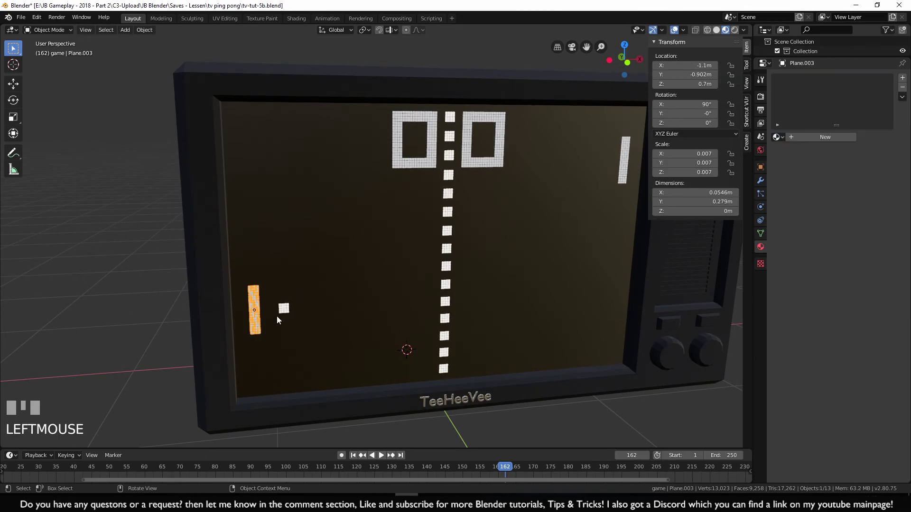
left_click(776, 136)
left_click(812, 169)
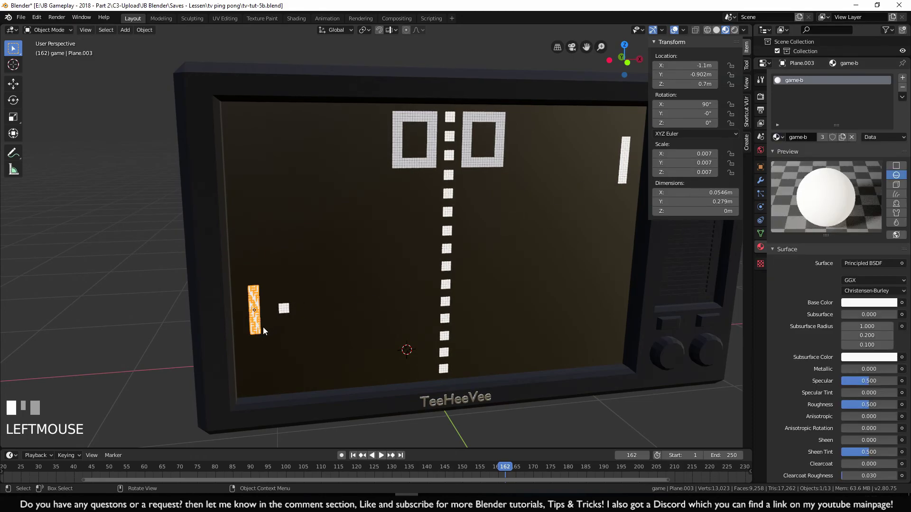
left_click(621, 171)
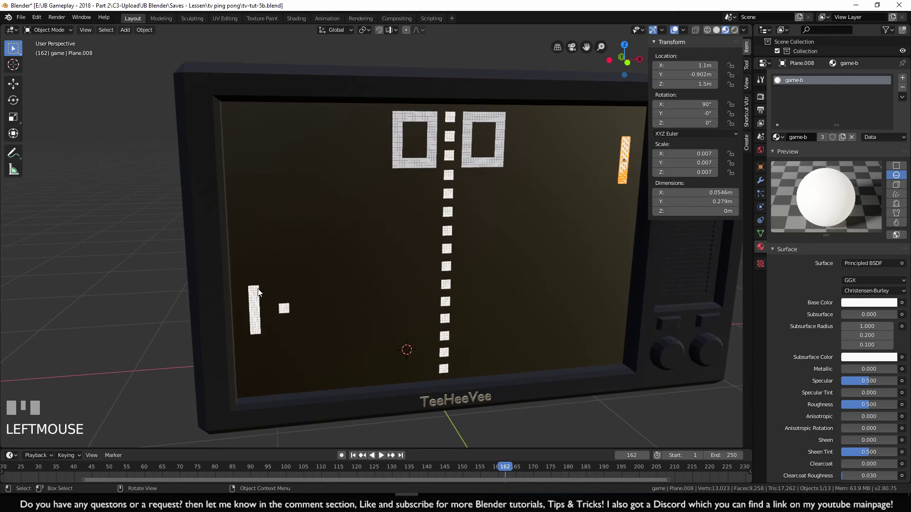
left_click(256, 304)
Assign the game-b material to the left score zero
left_click(397, 142)
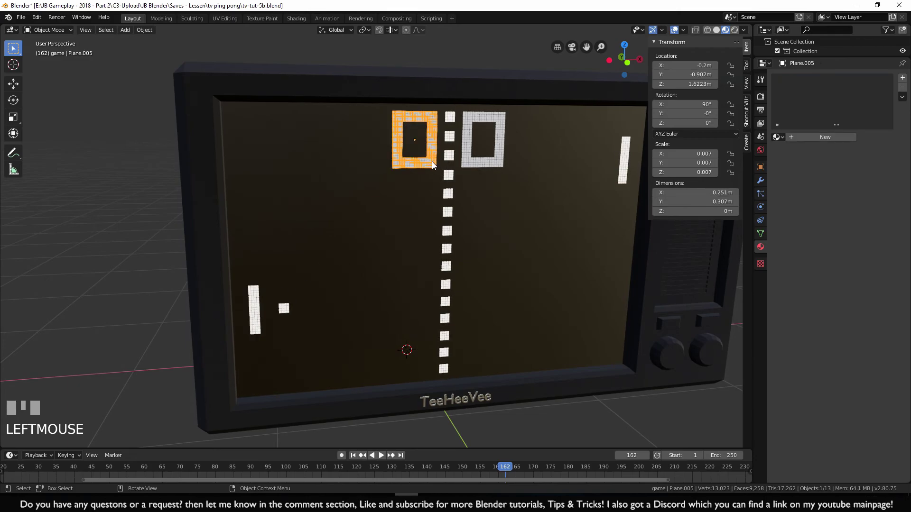
left_click(779, 137)
left_click(803, 170)
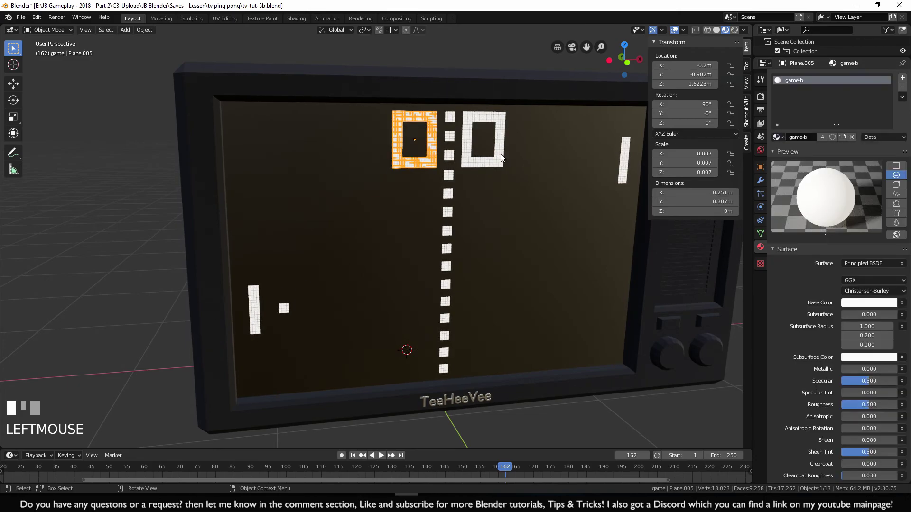
Switch to Rendered shading and darken the game-b Base Color to a light grey
left_click(734, 30)
left_click(645, 434)
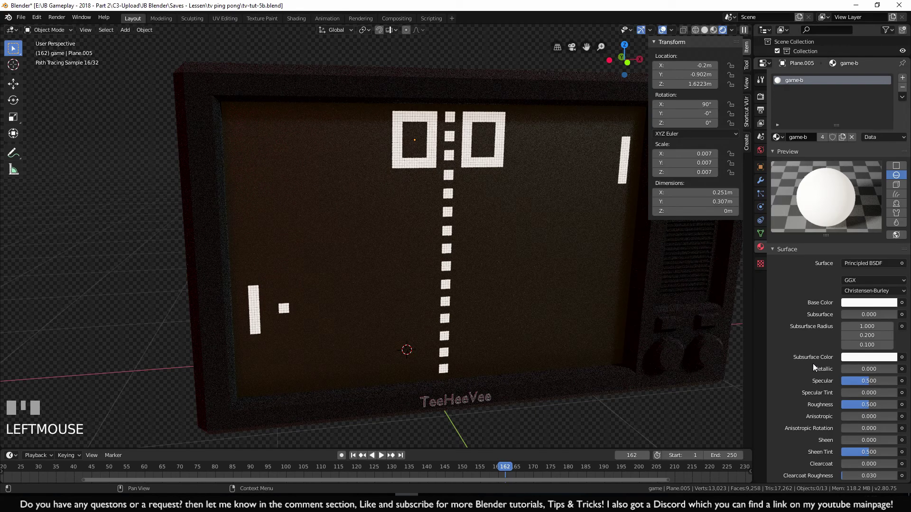
left_click(864, 304)
left_click_drag(891, 172, 891, 179)
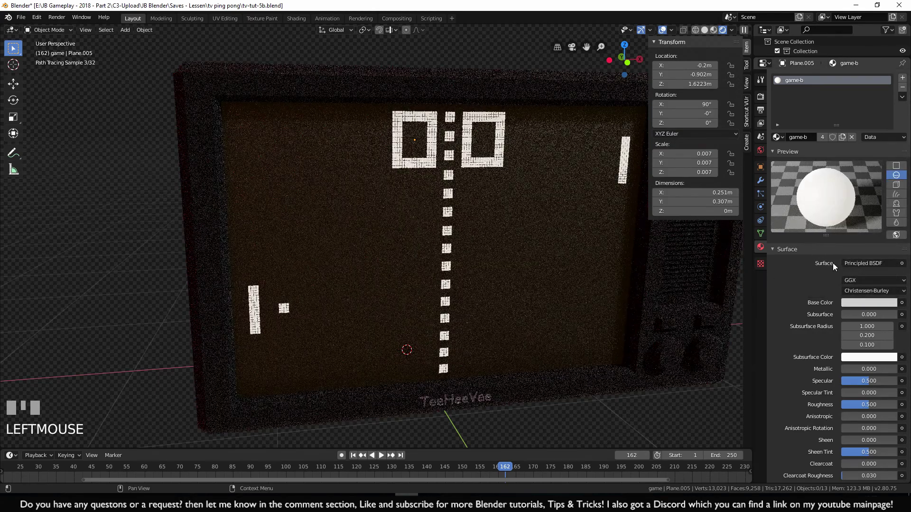
Dim the game-b Emission to V 0.913 and shift its tint to a warmer cream
scroll(877, 412, "down", 6)
left_click(876, 410)
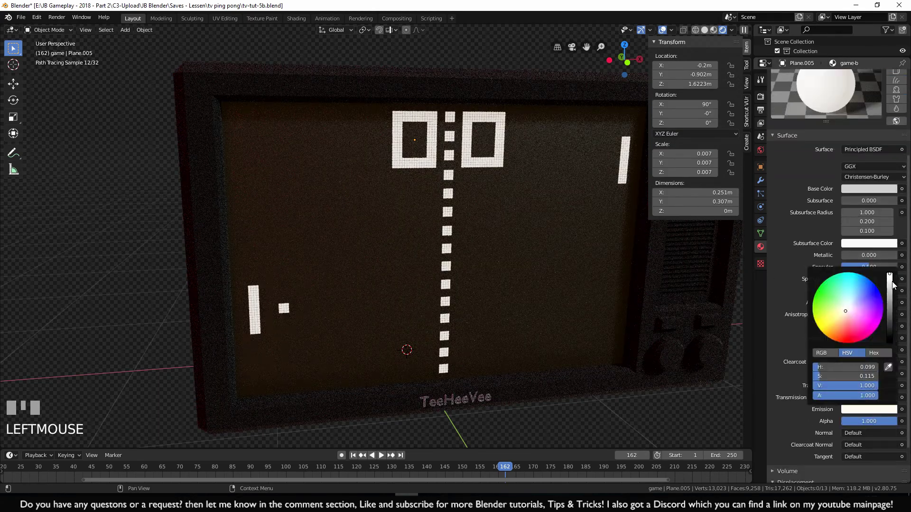
left_click_drag(891, 278, 891, 283)
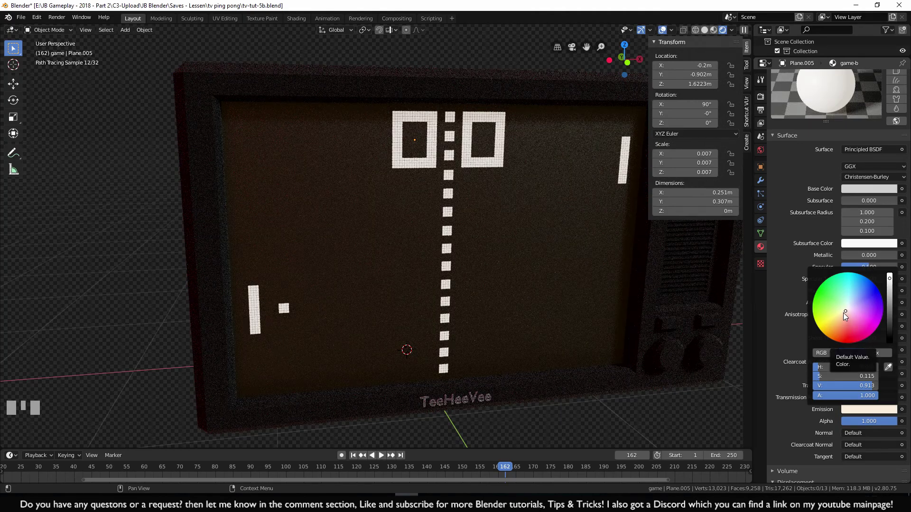
left_click(843, 312)
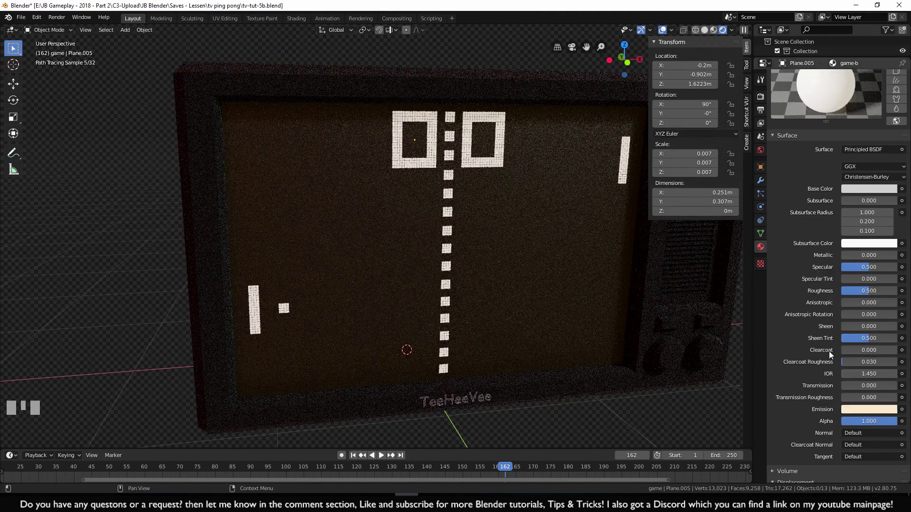
Return to Look Dev shading, hide the transform sidebar and show the whole TV at a smaller size
scroll(827, 360, "up", 3)
scroll(579, 420, "down", 4)
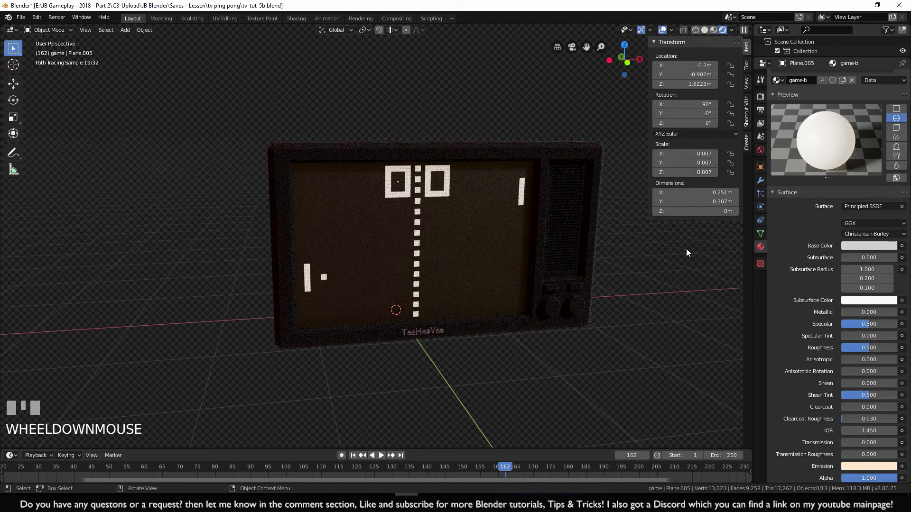
left_click(713, 30)
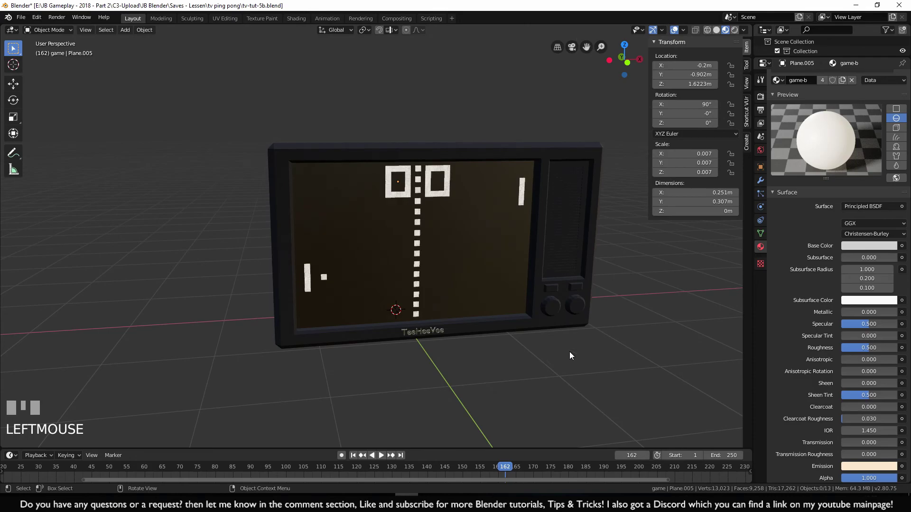
key("n")
scroll(634, 332, "down", 3)
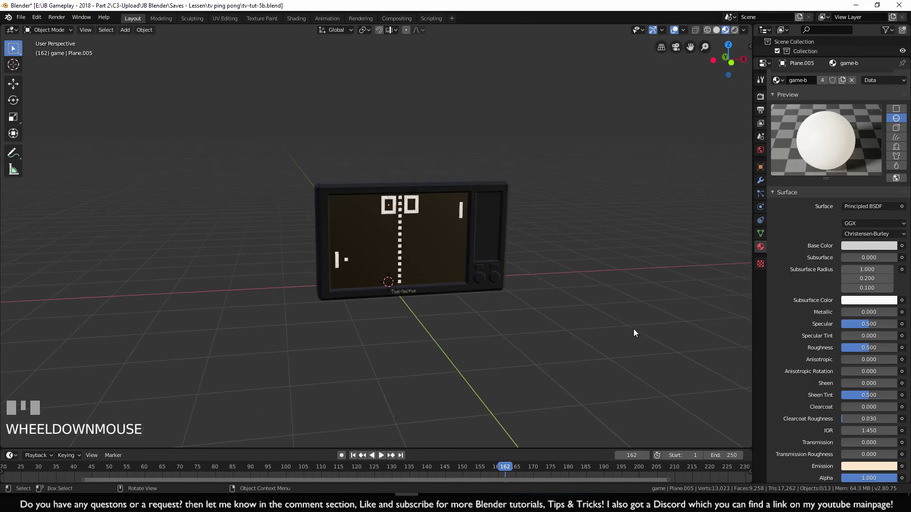
Enlarge the Outliner and make the jy, con and game collections visible together with the TV
left_click_drag(821, 56, 820, 221)
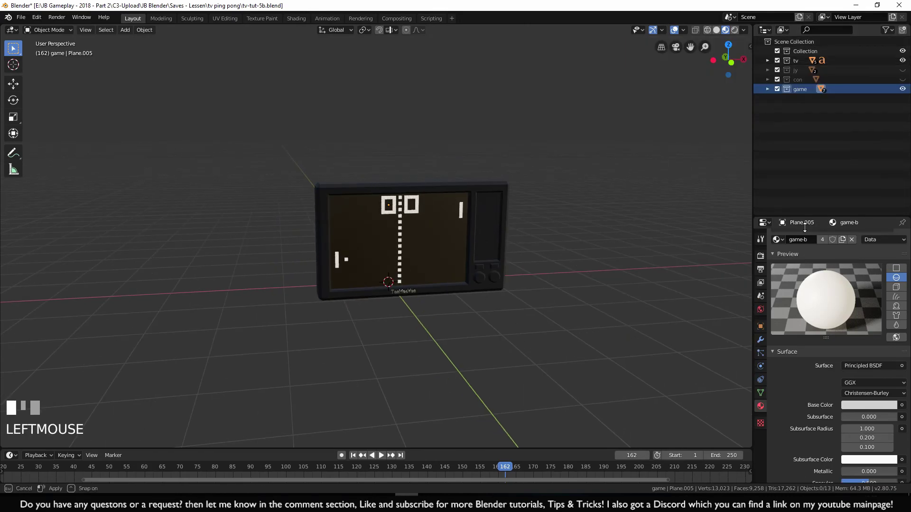
left_click(901, 89)
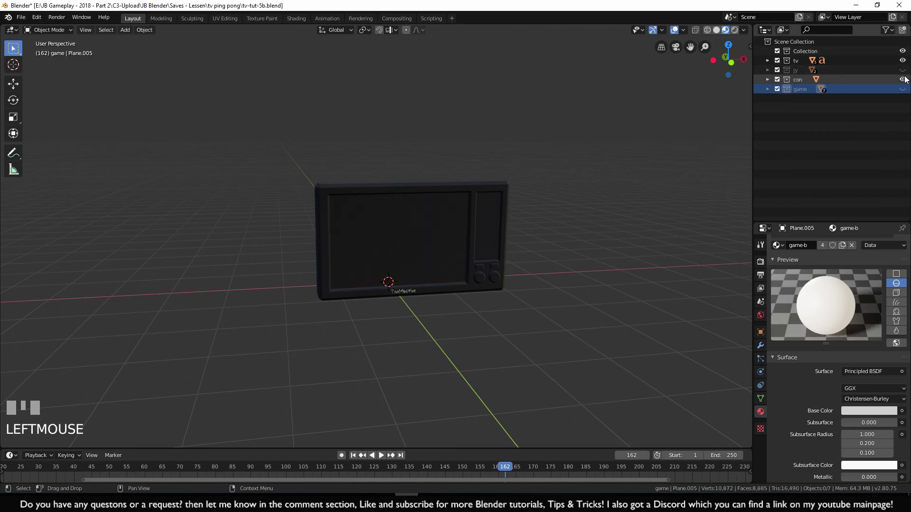
left_click(902, 69)
left_click(902, 89)
middle_click_drag(560, 282, 519, 272)
scroll(497, 262, "up", 2)
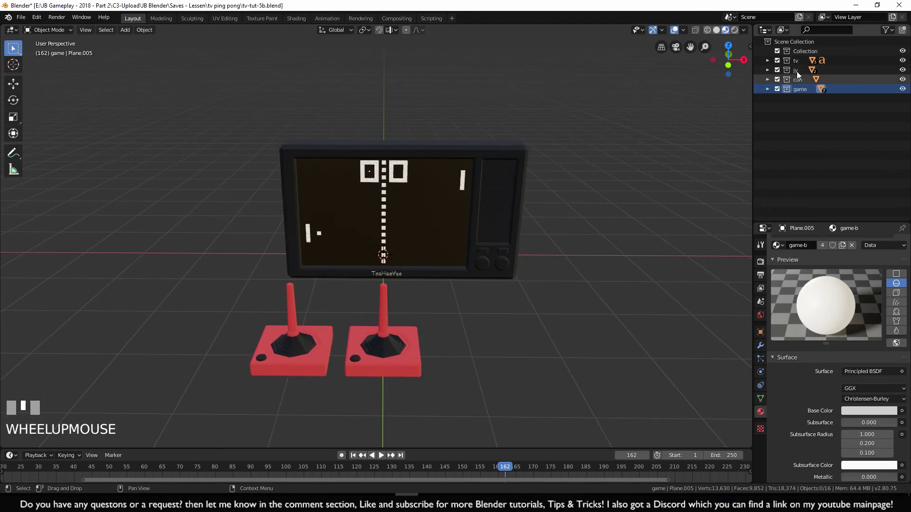
Move the console object Cube.003 along the X axis until it stands clear beside the TV, and save the file
left_click(767, 80)
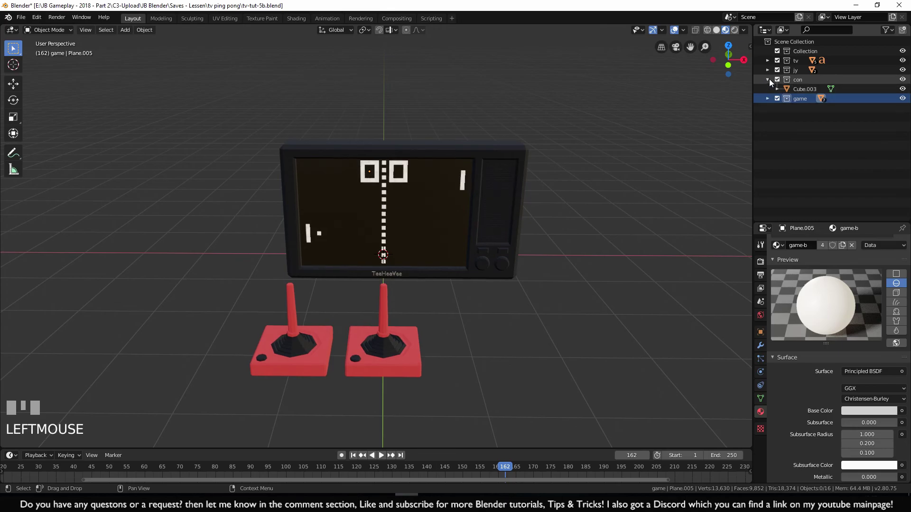
left_click(806, 90)
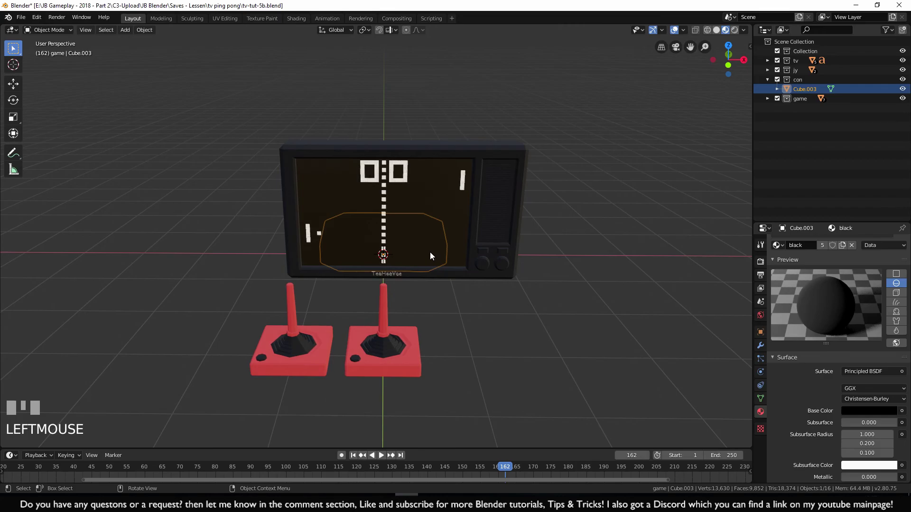
key("g")
key("x")
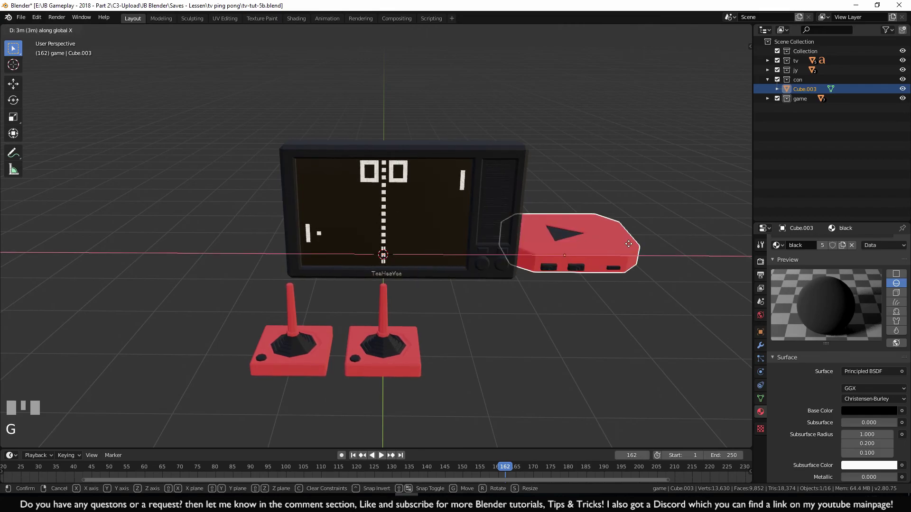
left_click(588, 354, "ctrl")
middle_click_drag(587, 353, 380, 324, "shift")
scroll(407, 348, "up", 4)
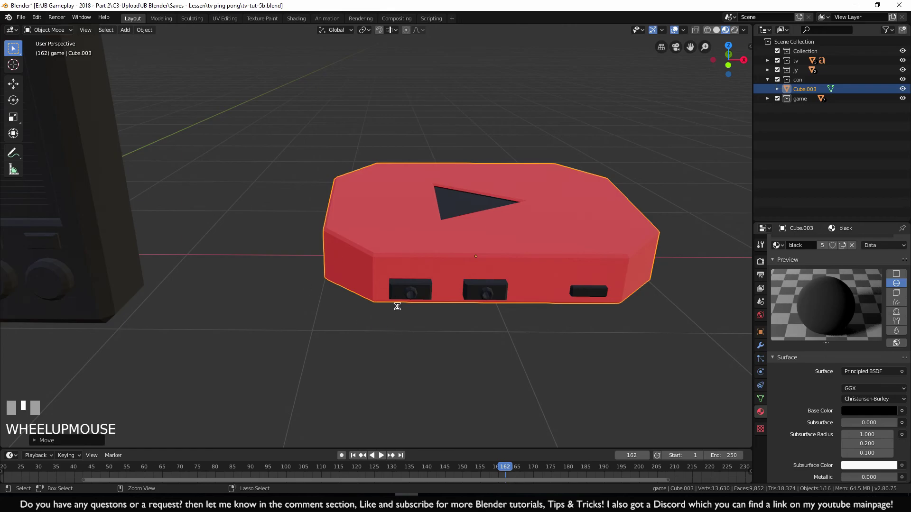
key("ctrl+s")
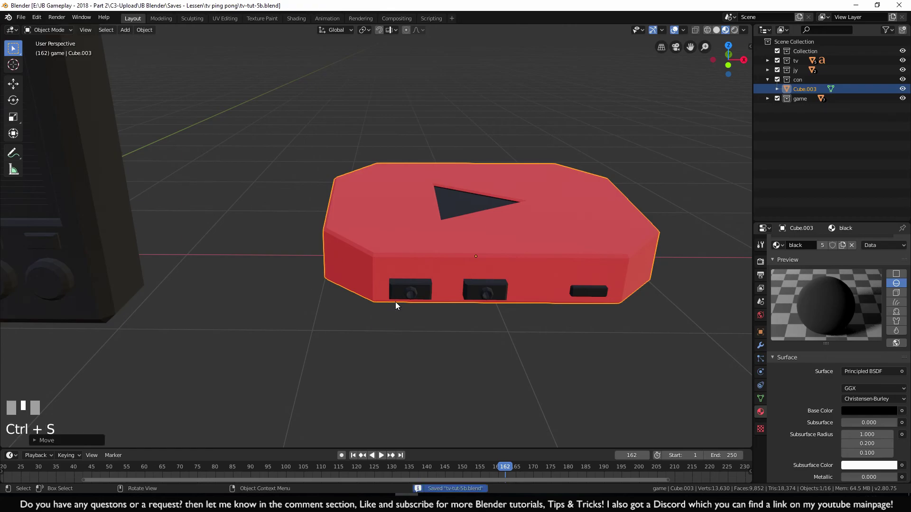
In Edit Mode inside the console, delete the four wall vertices framing the controller socket nearest the corner
middle_click_drag(395, 302, 187, 170)
scroll(266, 236, "up", 3)
scroll(265, 239, "up", 2)
middle_click_drag(266, 241, 427, 252)
scroll(402, 208, "up", 2)
middle_click_drag(403, 207, 524, 241, "shift")
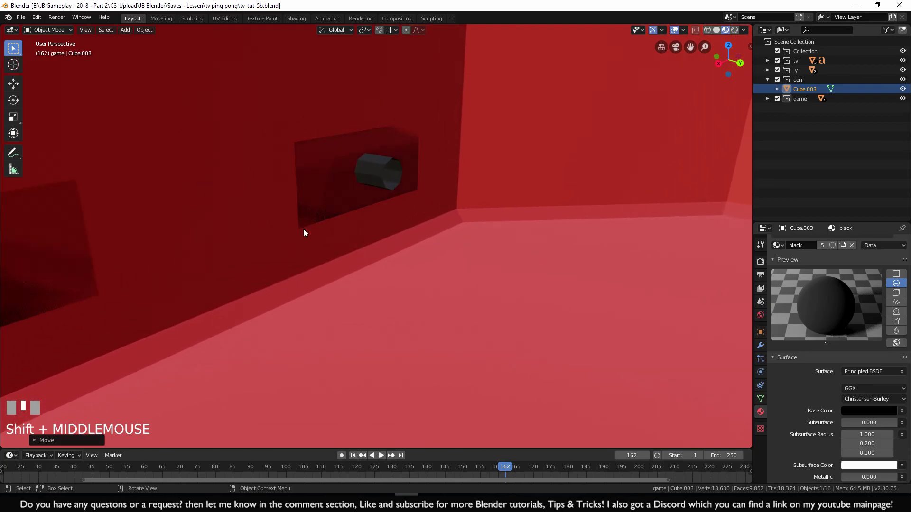
left_click(204, 183)
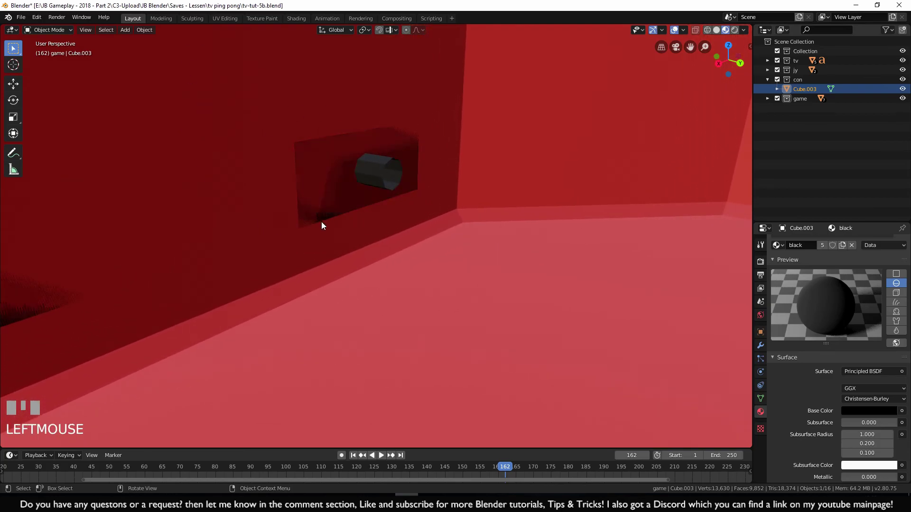
key("Tab")
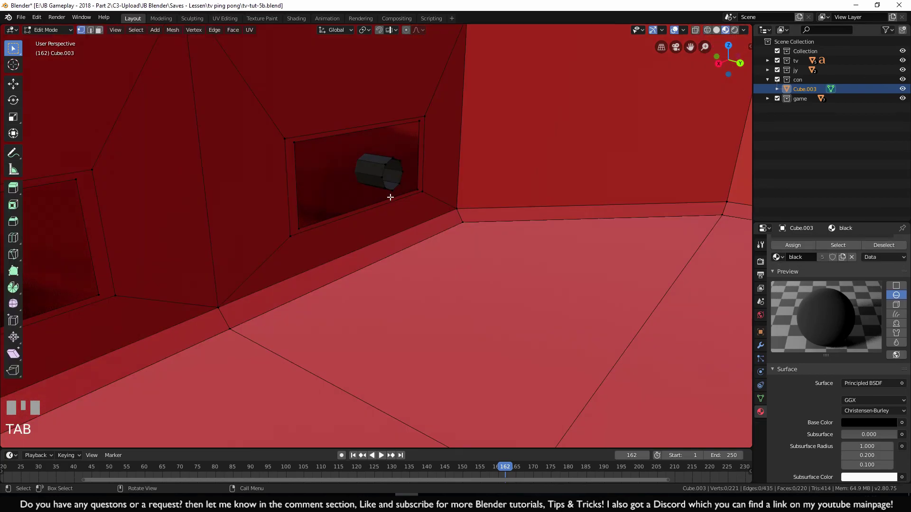
middle_click_drag(309, 256, 325, 234, "shift")
left_click(325, 234, "shift")
left_click(324, 134, "shift")
left_click(448, 113, "shift")
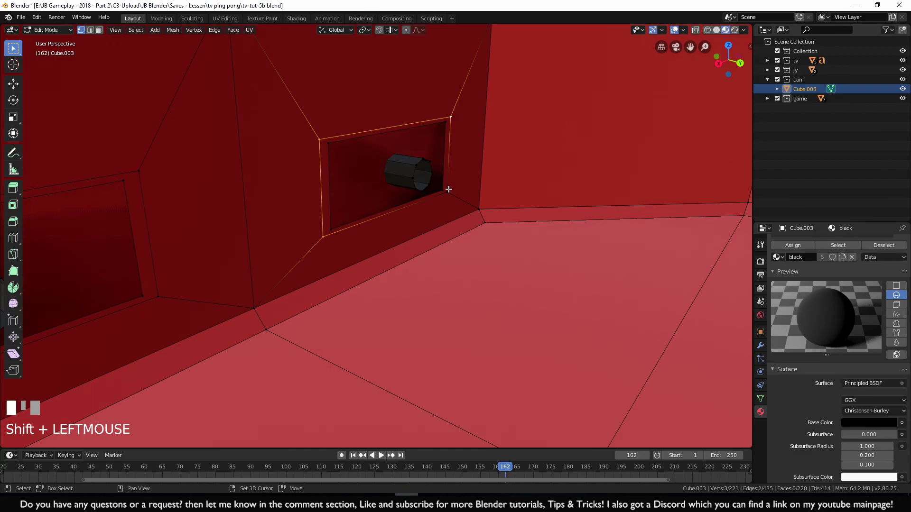
left_click(448, 190, "shift")
key("x")
left_click(449, 189)
Fill the open wall section around that socket with a single face from its four corner vertices
middle_click_drag(469, 192, 465, 175)
left_click(476, 78, "shift")
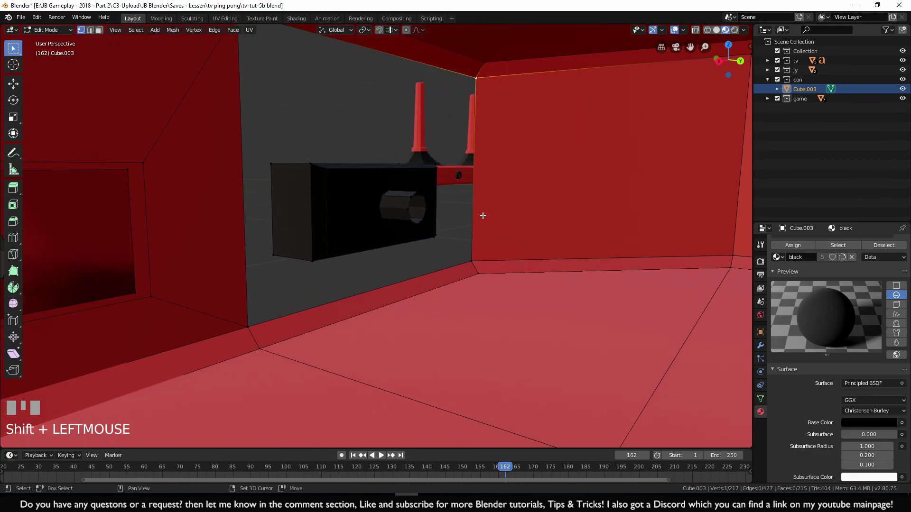
left_click(471, 260, "shift")
left_click(247, 327, "shift")
scroll(252, 256, "down", 2)
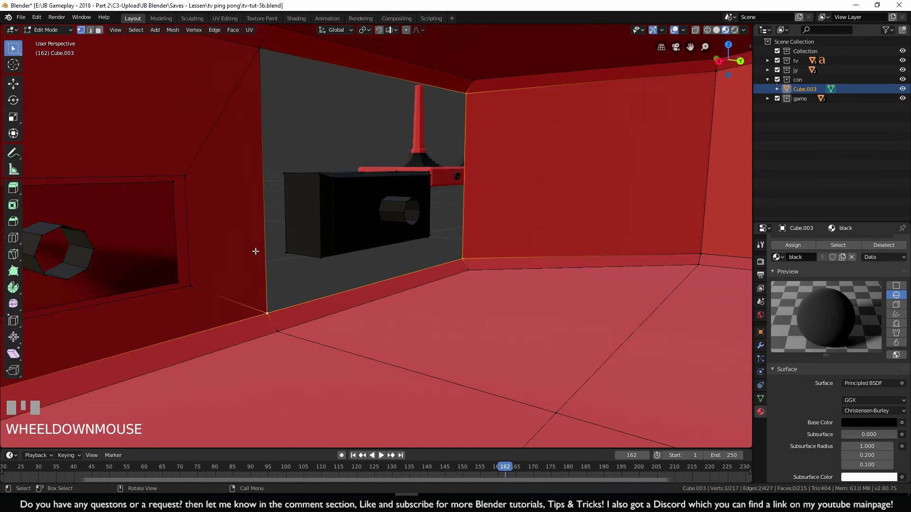
left_click(260, 48, "shift")
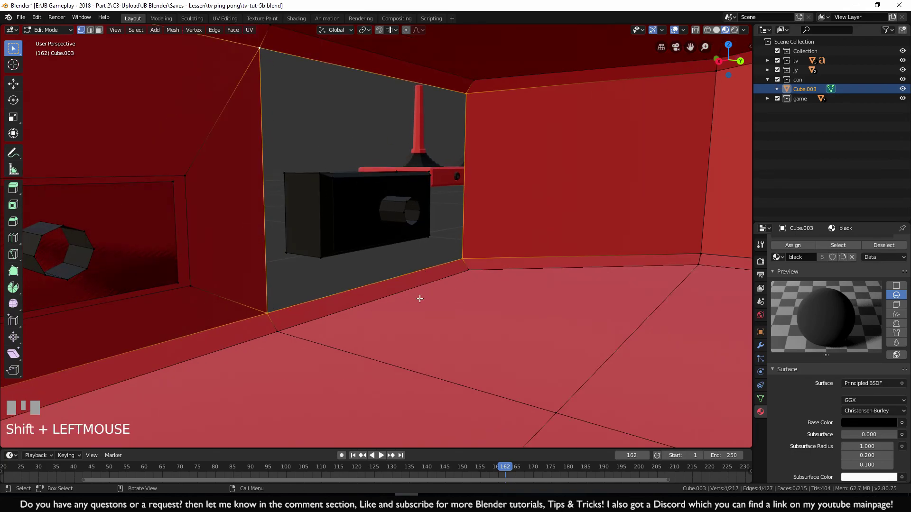
key("f")
Delete the four wall vertices framing the neighbouring controller socket inside the console
middle_click_drag(260, 311, 449, 291, "shift")
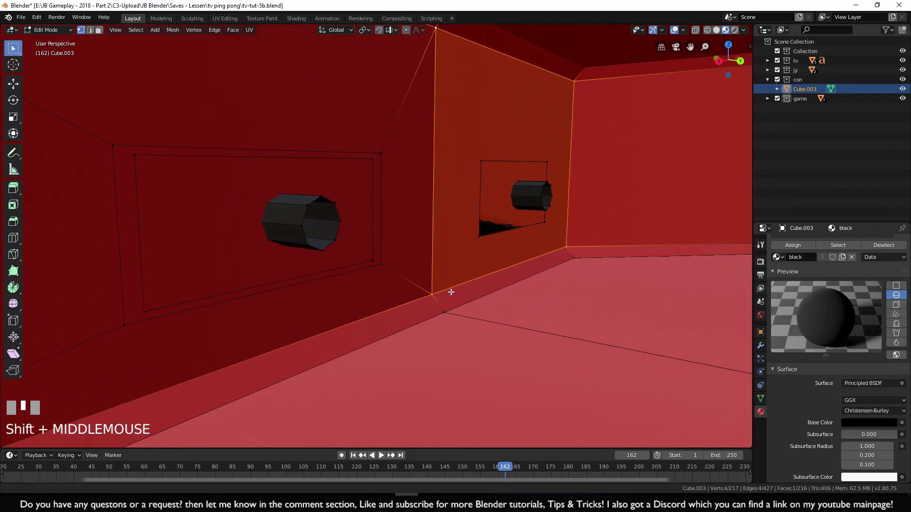
scroll(386, 274, "down", 2)
left_click(384, 258)
left_click(242, 284, "shift")
left_click(239, 181, "shift")
left_click(387, 179, "shift")
key("x")
left_click(388, 174)
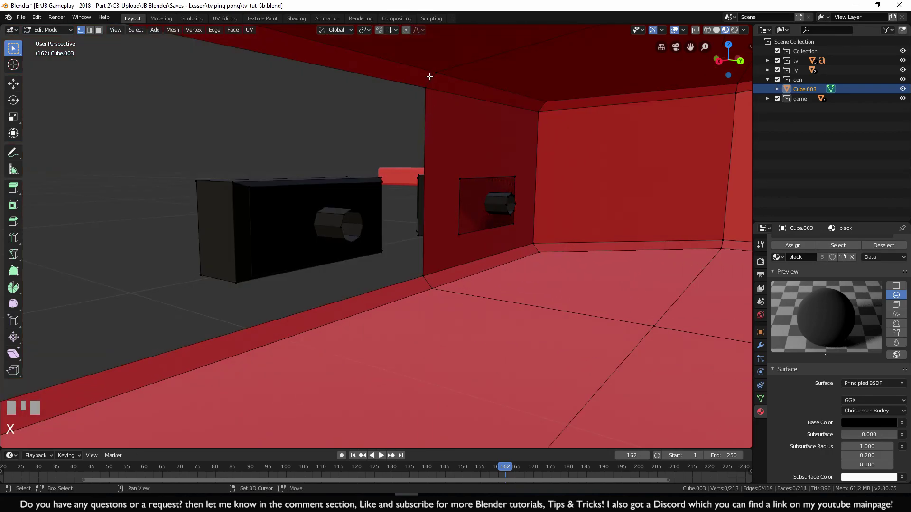
Close the wall opening around the second socket with one face spanning its four corner vertices
left_click(428, 84, "shift")
left_click(426, 274, "shift")
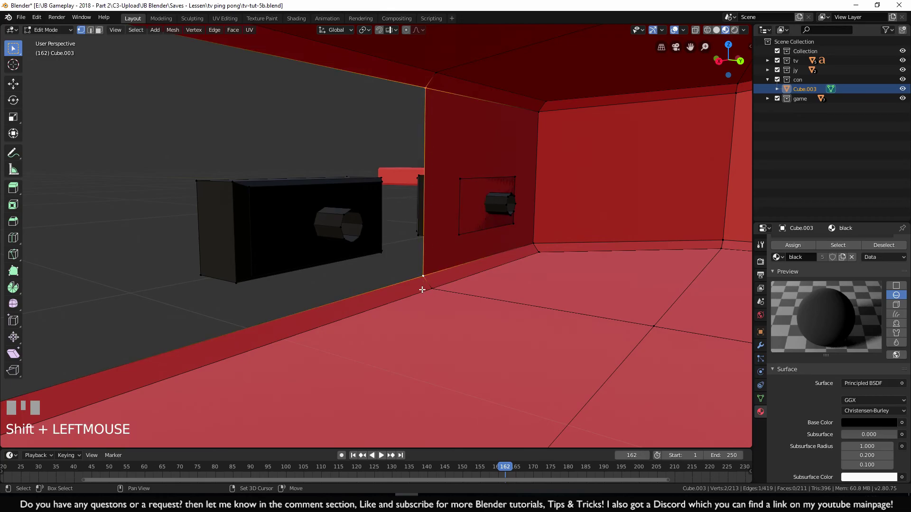
scroll(425, 286, "down", 2)
middle_click_drag(425, 287, 472, 277, "shift")
left_click(143, 47, "shift")
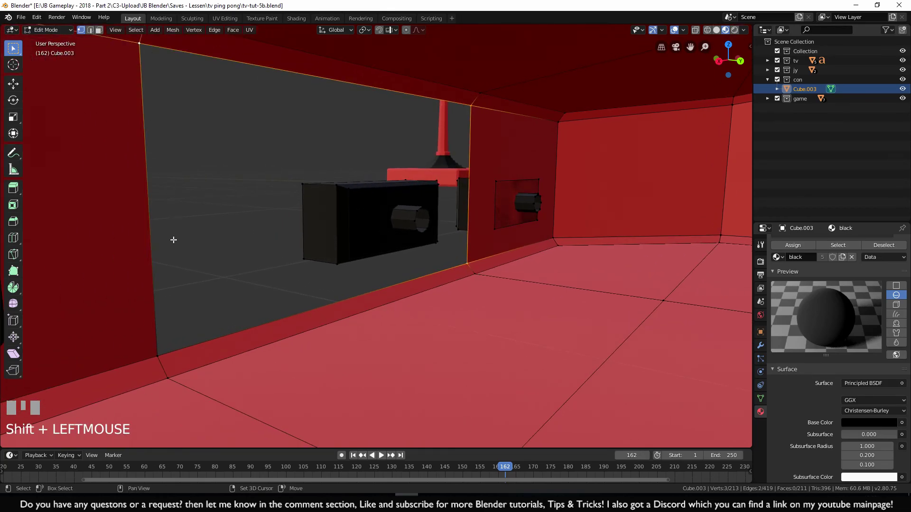
left_click(161, 353, "shift")
key("f")
Try a scaled-down duplicate of the inner wall face around the corner socket, and delete the copy's vertices
middle_click_drag(286, 321, 437, 240)
scroll(397, 236, "up", 3)
left_click(390, 165)
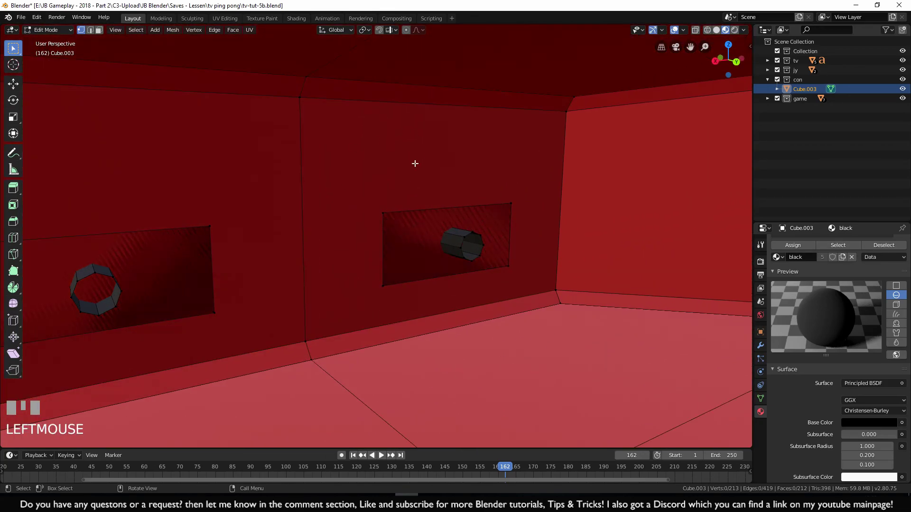
left_click(299, 101, "shift")
left_click(566, 110, "shift")
left_click(301, 98, "shift")
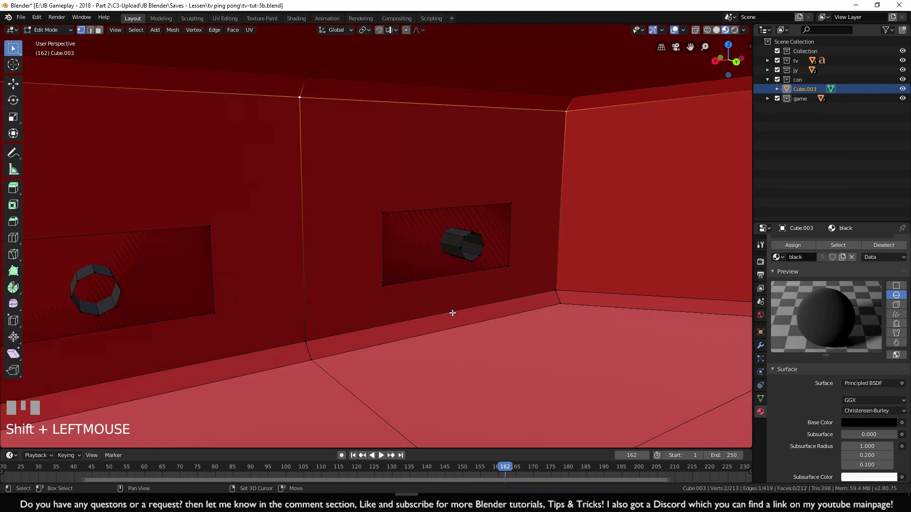
left_click(299, 346, "shift")
left_click(556, 291, "shift")
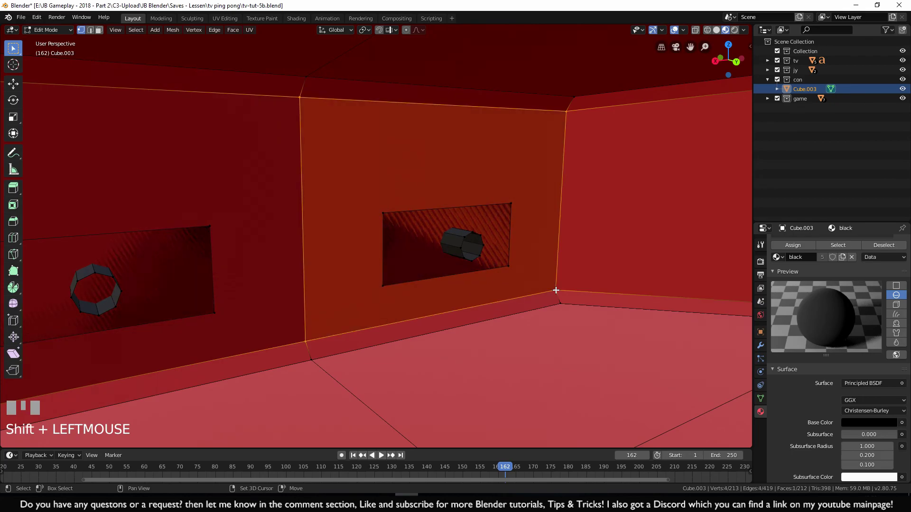
key("shift+d")
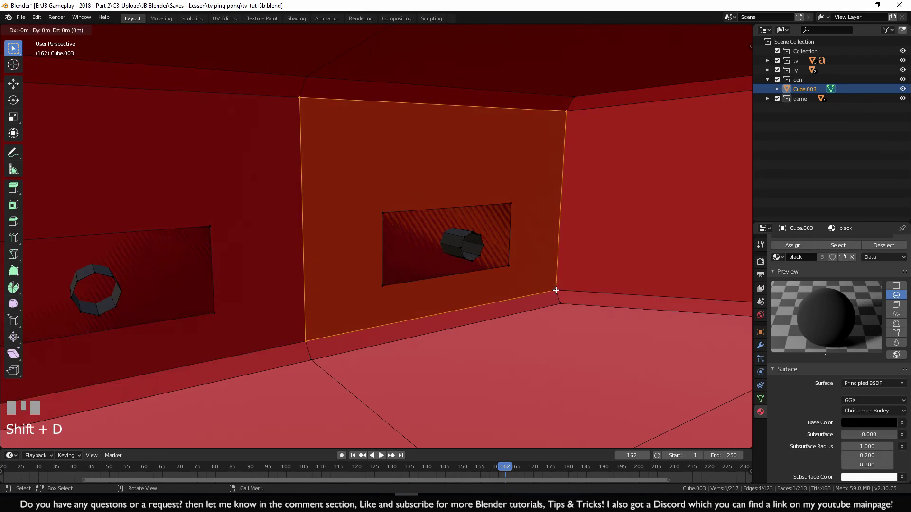
left_click(555, 290)
key("s")
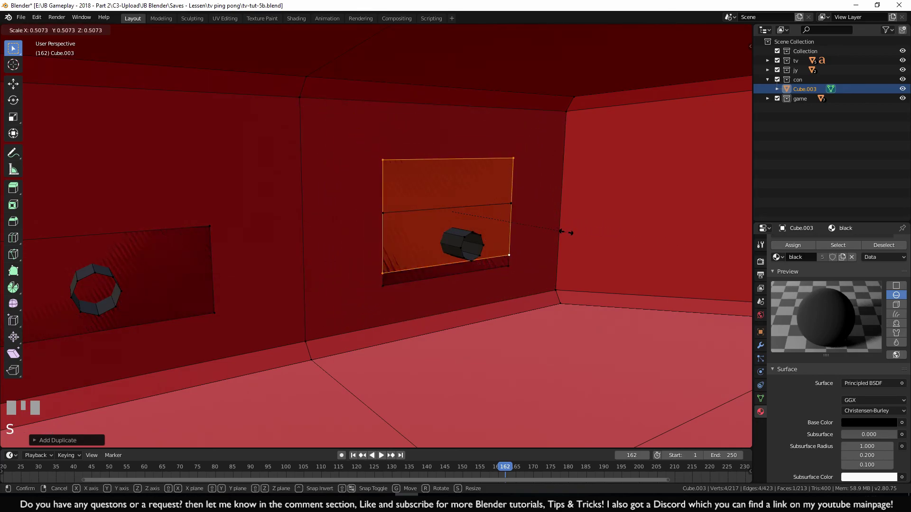
left_click(579, 234)
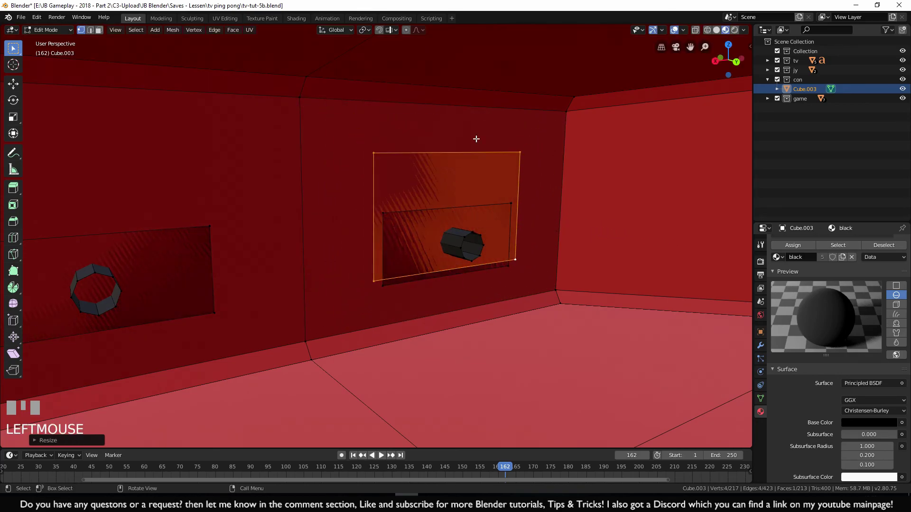
key("Delete")
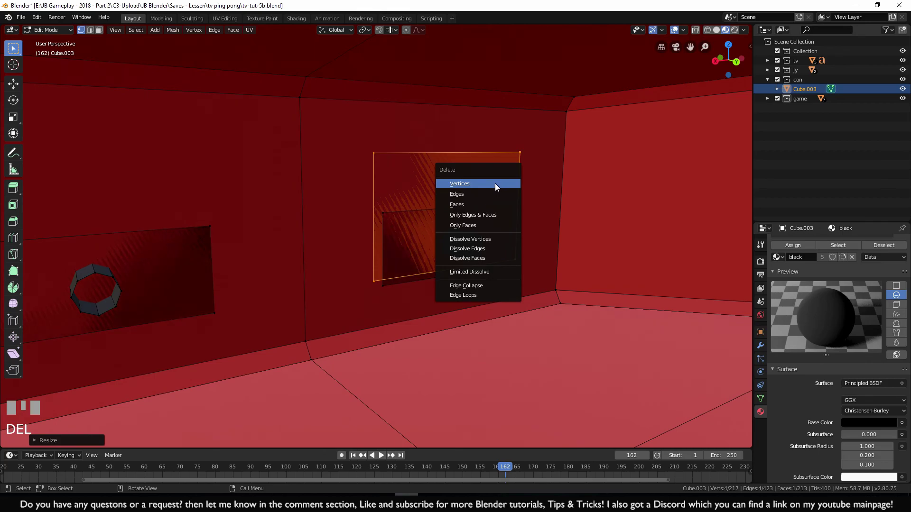
left_click(474, 183)
Return the console to Object Mode and deselect it, with the TV and joysticks in view
scroll(325, 291, "down", 2)
scroll(325, 291, "down", 3)
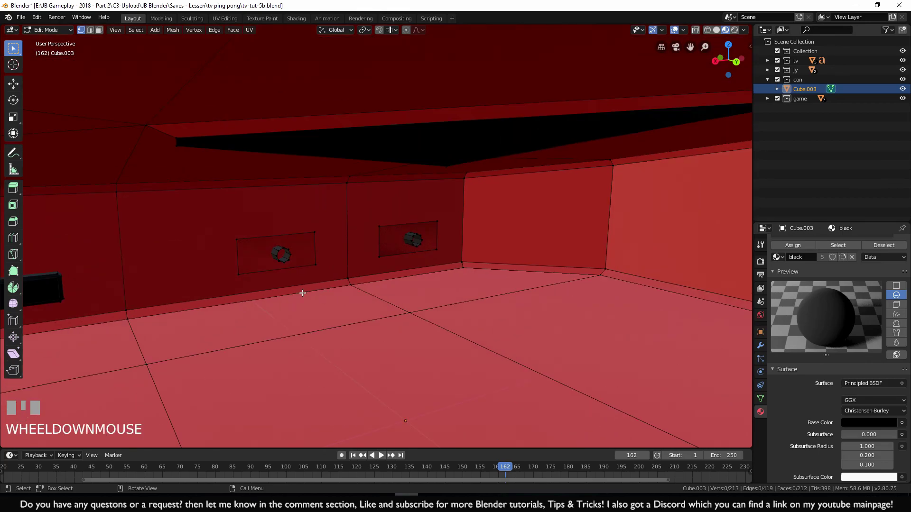
middle_click_drag(308, 297, 408, 289)
scroll(457, 294, "down", 4)
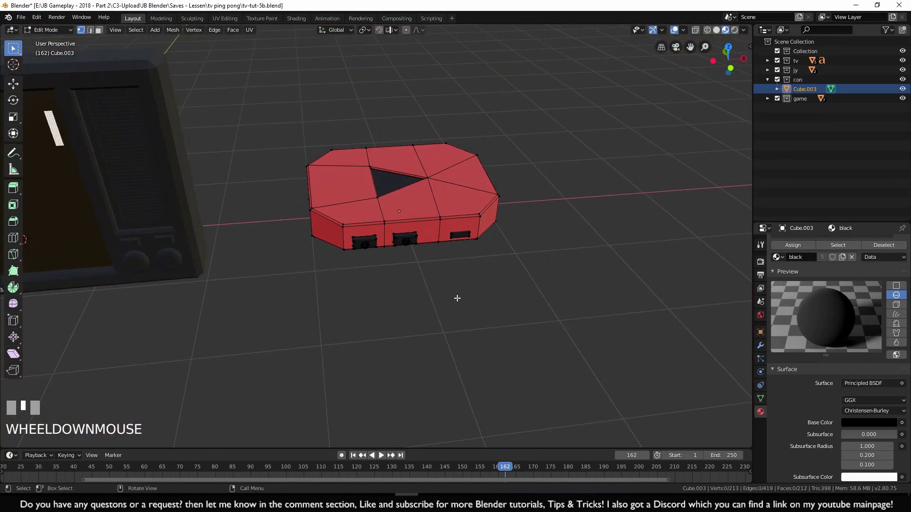
key("Tab")
middle_click_drag(377, 237, 459, 238, "shift")
scroll(497, 326, "down", 1)
scroll(474, 332, "down", 1)
middle_click_drag(465, 335, 550, 315, "shift")
left_click(548, 313)
Add a cube mesh at the 3D cursor
middle_click_drag(487, 295, 488, 274)
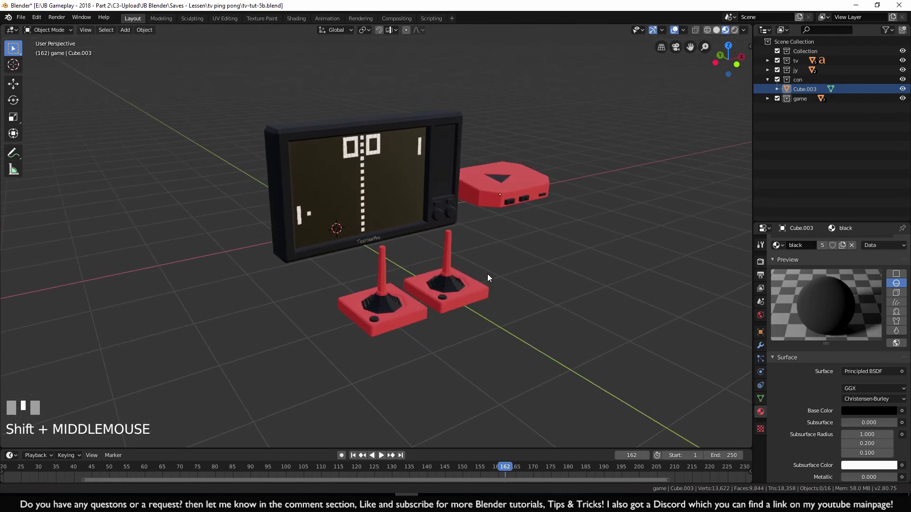
scroll(487, 274, "up", 1)
scroll(545, 256, "down", 2)
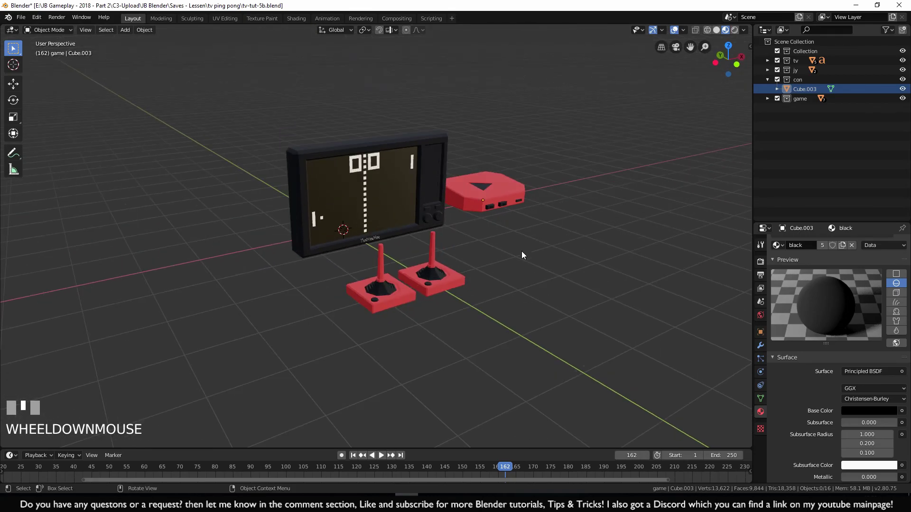
key("shift+a")
mouse_move(491, 247)
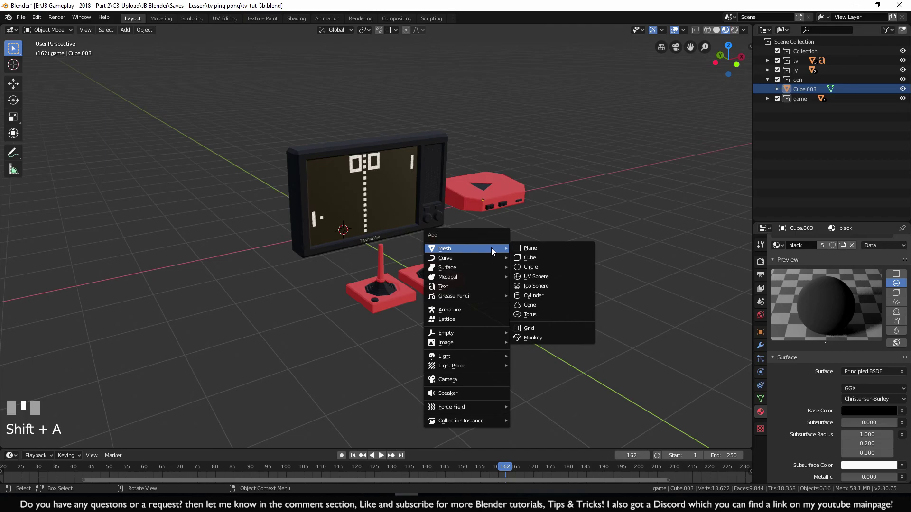
left_click(536, 258)
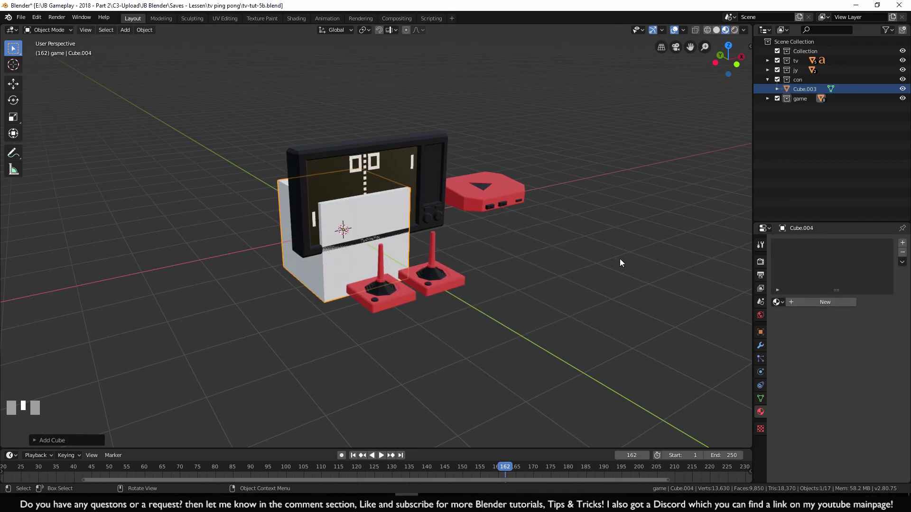
key("s")
key("z")
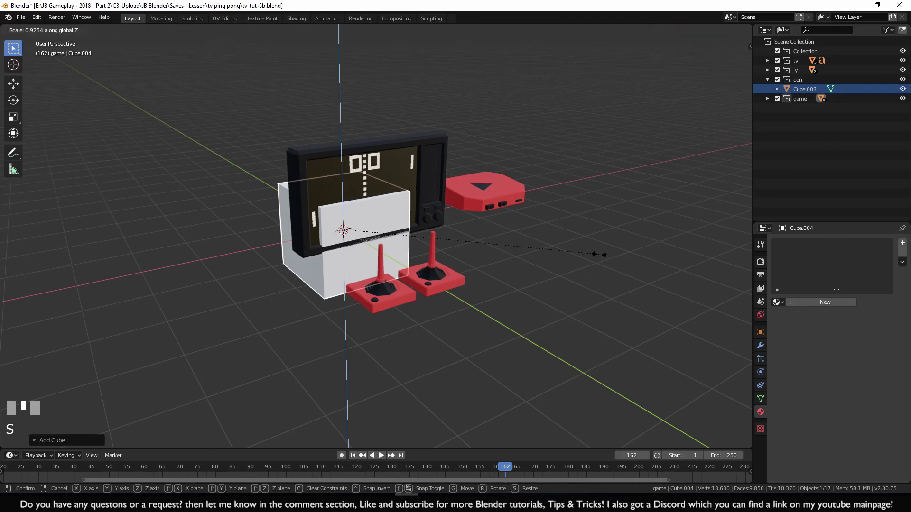
key("Escape")
Move the cube's mesh straight up in Edit Mode so its base sits on the object's origin, and return to Object Mode
key("KP_1")
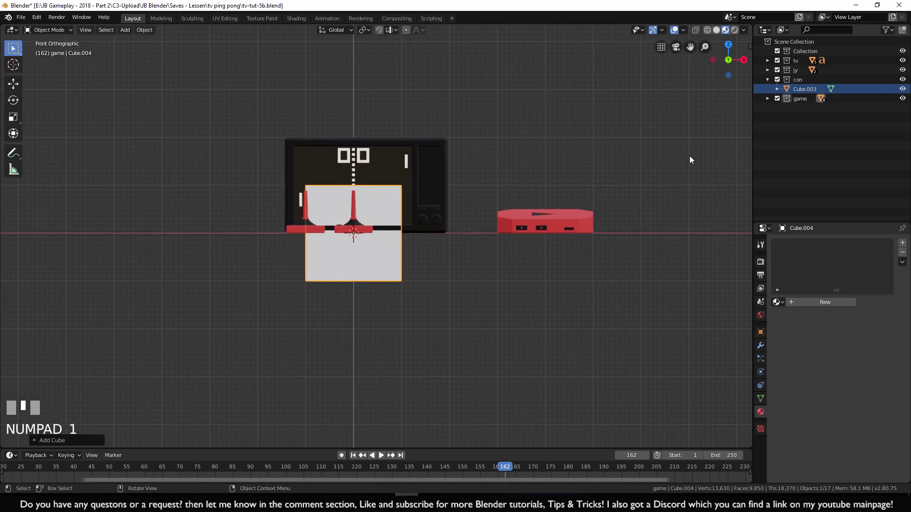
scroll(487, 292, "up", 3)
key("Tab")
middle_click_drag(403, 282, 504, 298, "shift")
key("g")
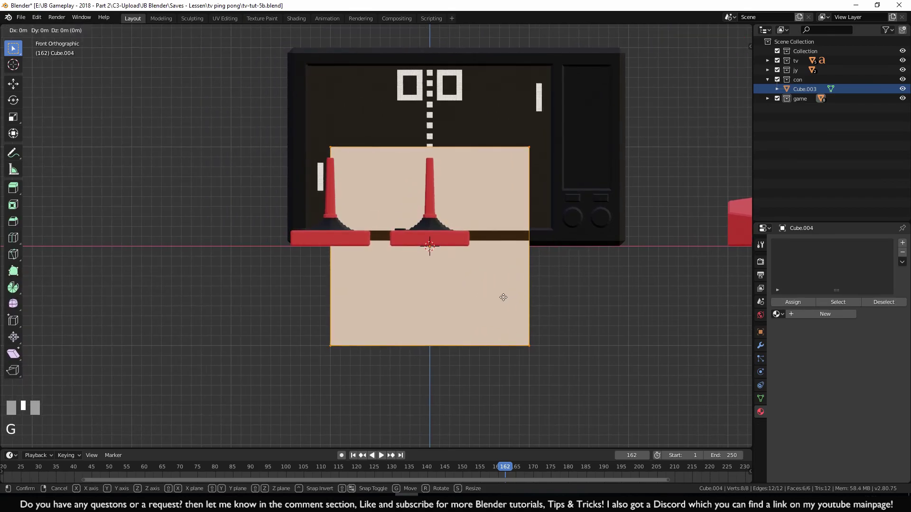
left_click(523, 199, "ctrl")
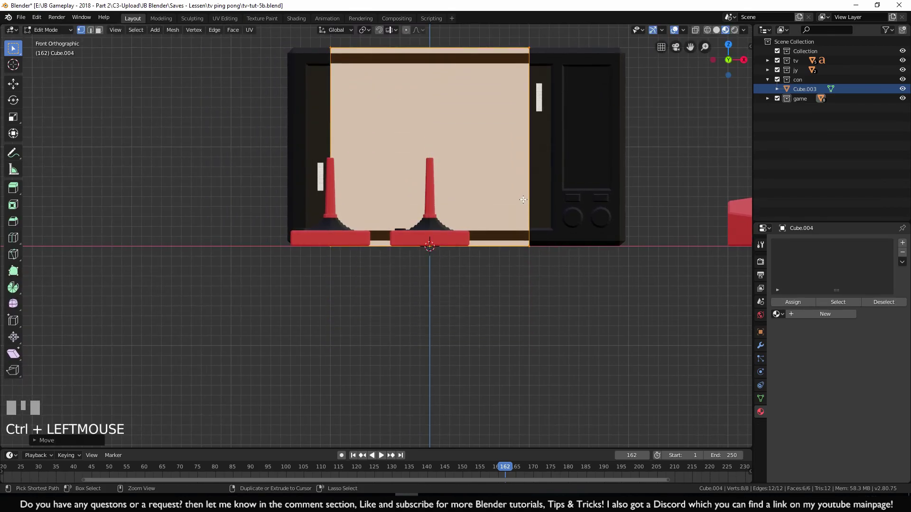
key("Tab")
Flatten the cube along Z to about one fifth of its height and rotate it 180° about Y so it lies below the ground line
scroll(542, 223, "down", 3)
middle_click_drag(569, 203, 558, 215, "shift")
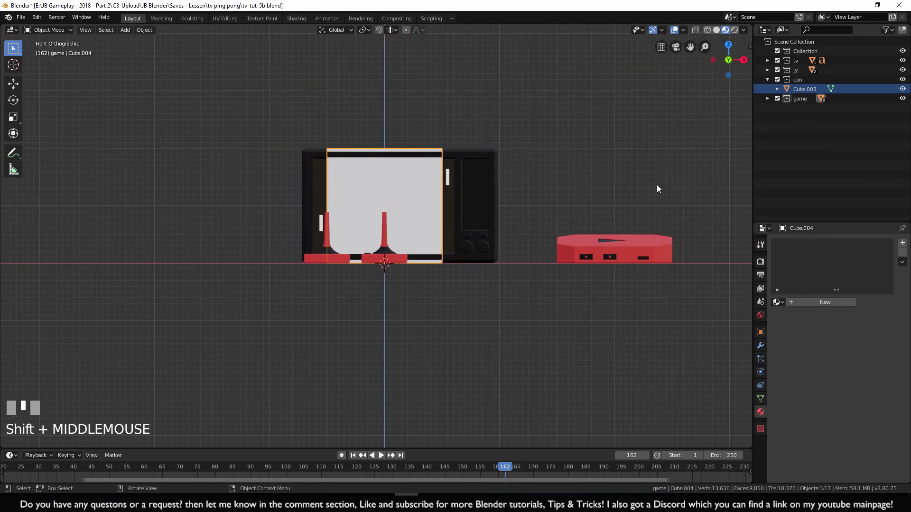
key("s")
key("z")
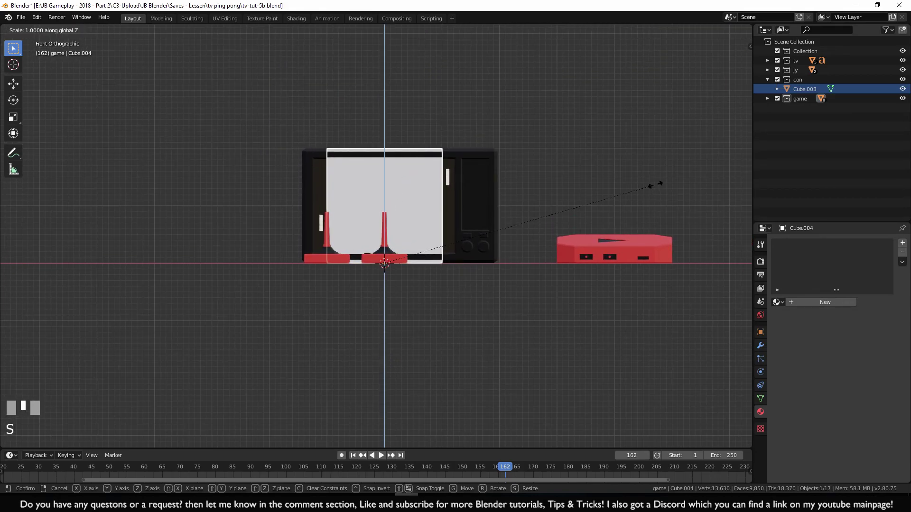
left_click(442, 266, "ctrl")
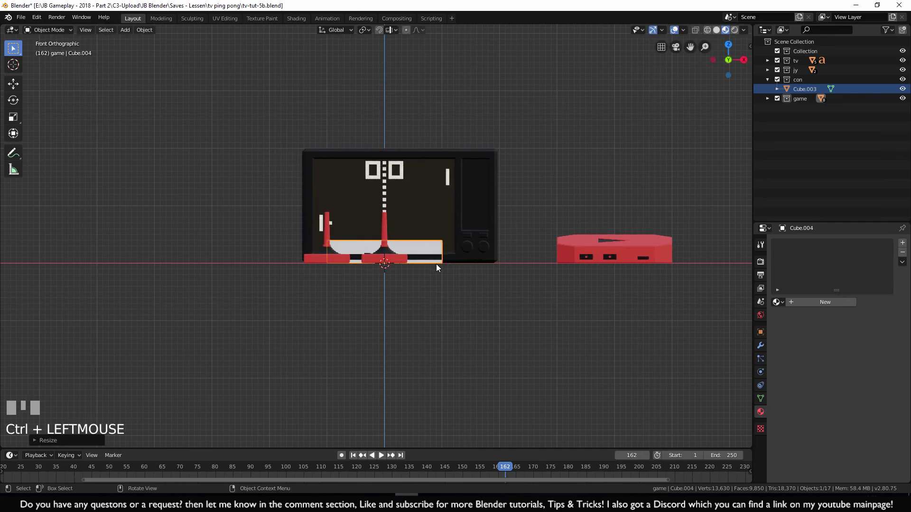
key("r")
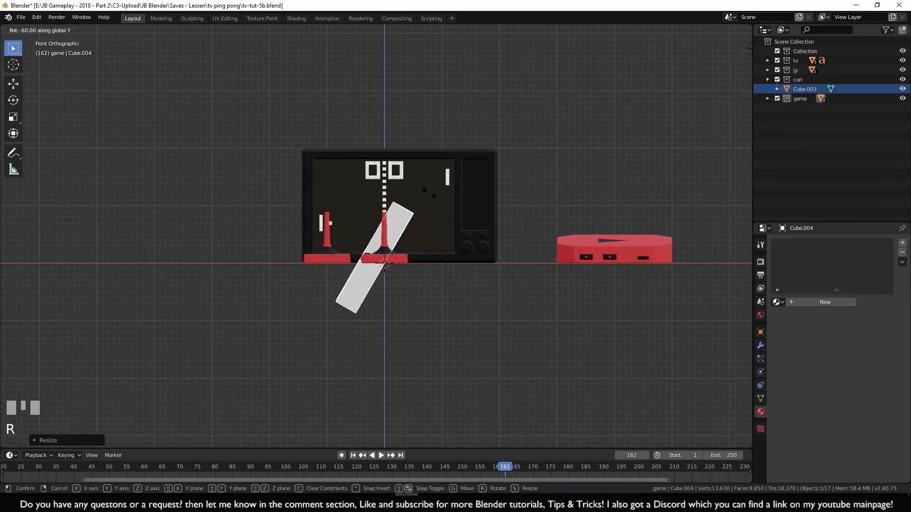
left_click(279, 266, "ctrl")
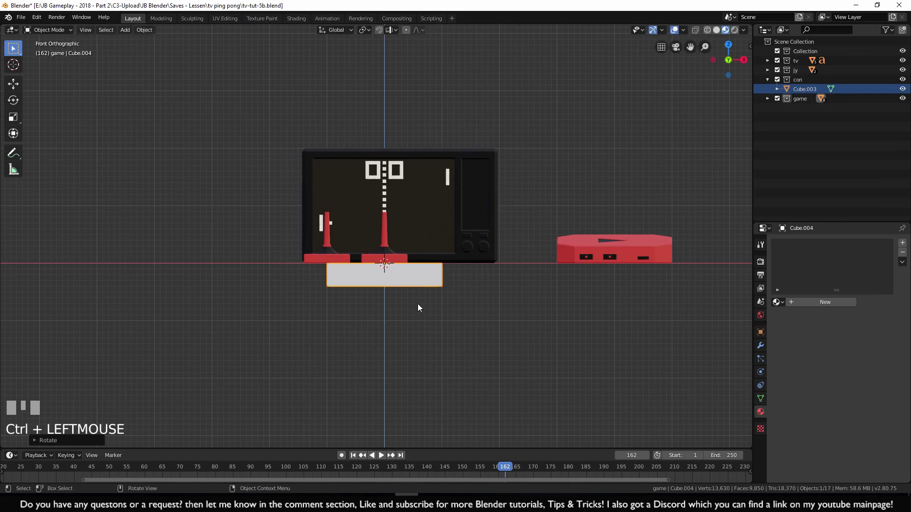
key("s")
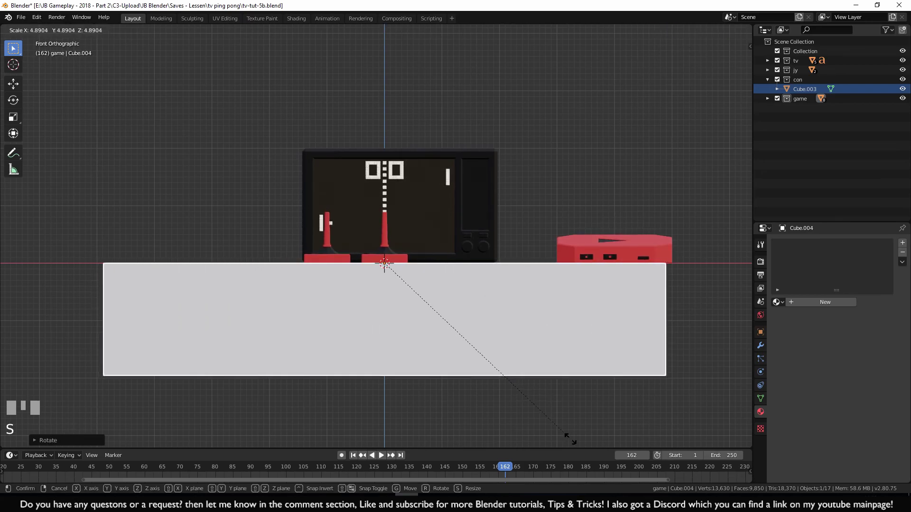
key("Escape")
scroll(436, 285, "down", 3)
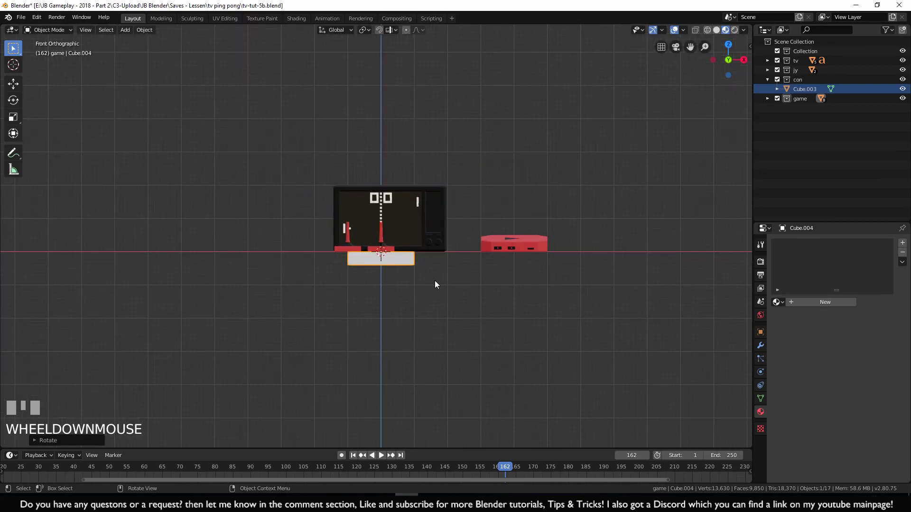
key("KP_7")
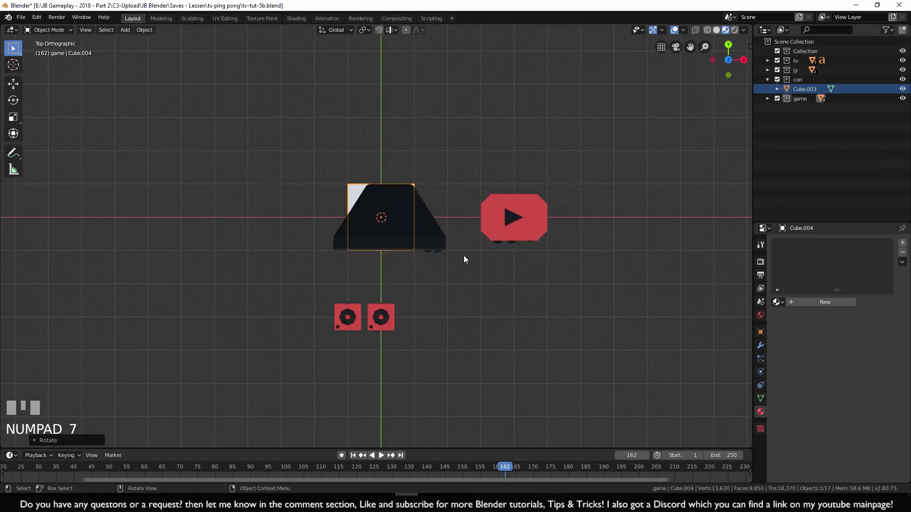
middle_click_drag(456, 253, 380, 280)
scroll(385, 311, "up", 2)
scroll(379, 280, "up", 1)
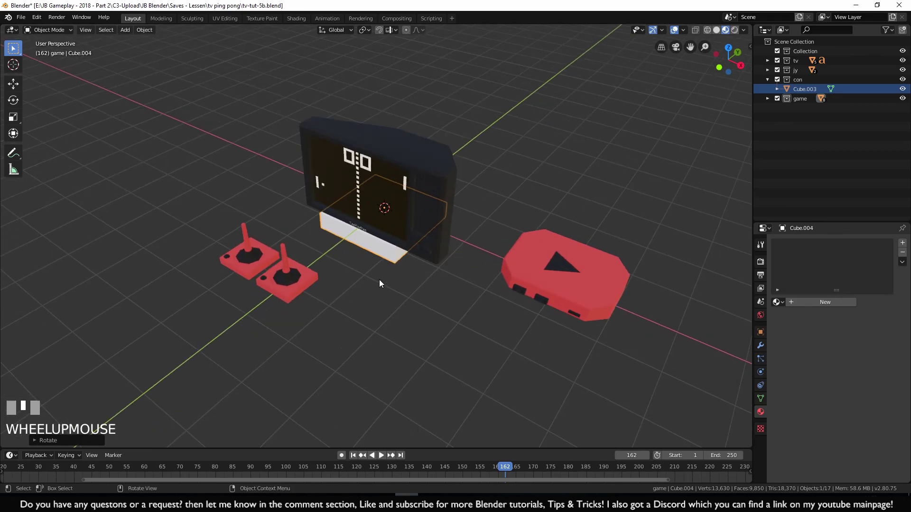
key("s")
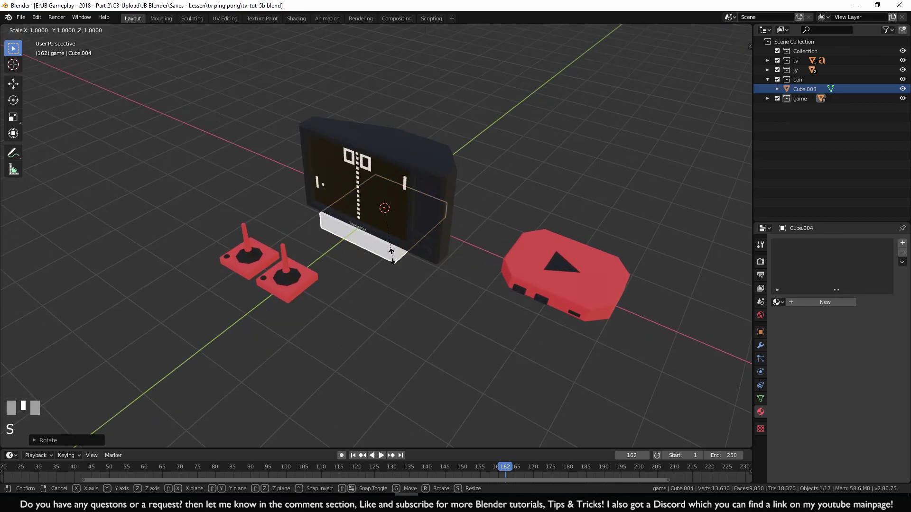
key("shift+z")
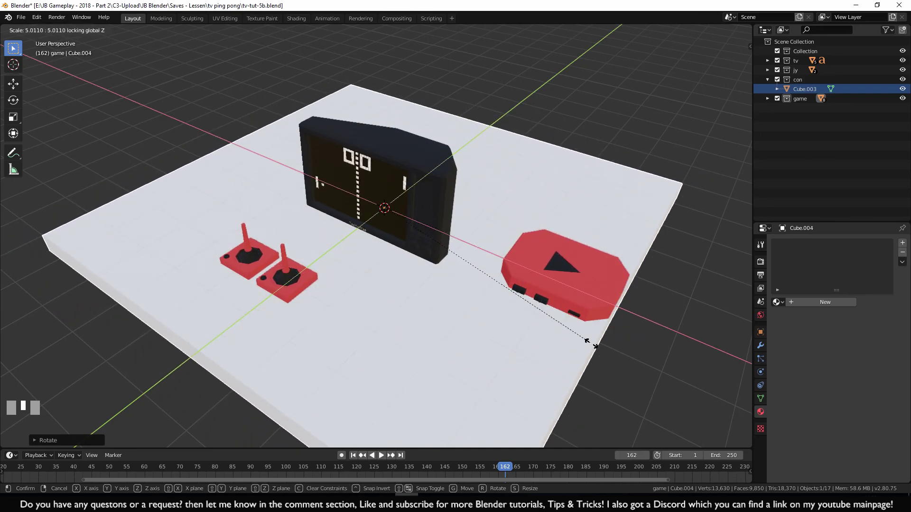
key("Escape")
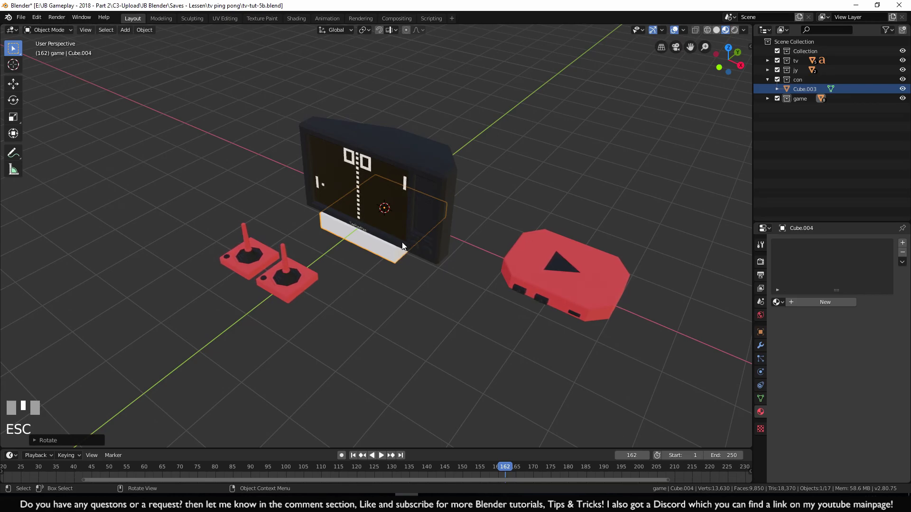
key("s")
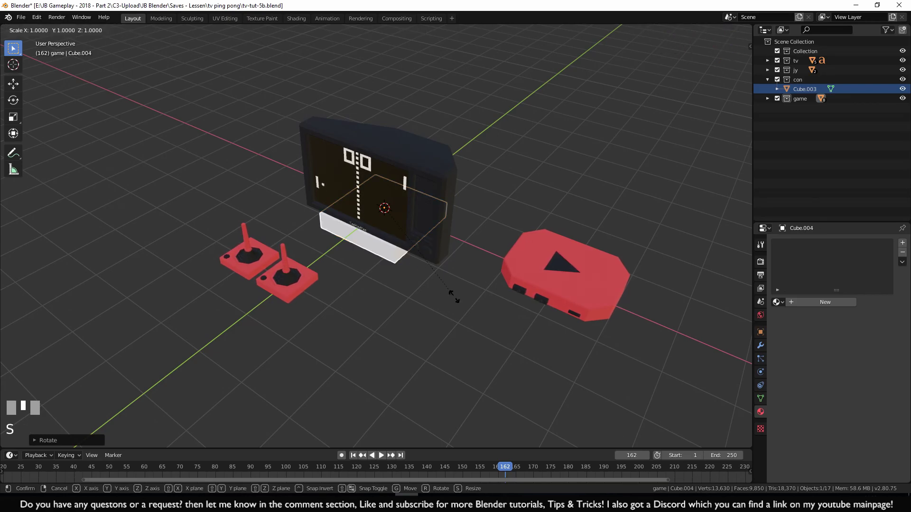
key("shift+z")
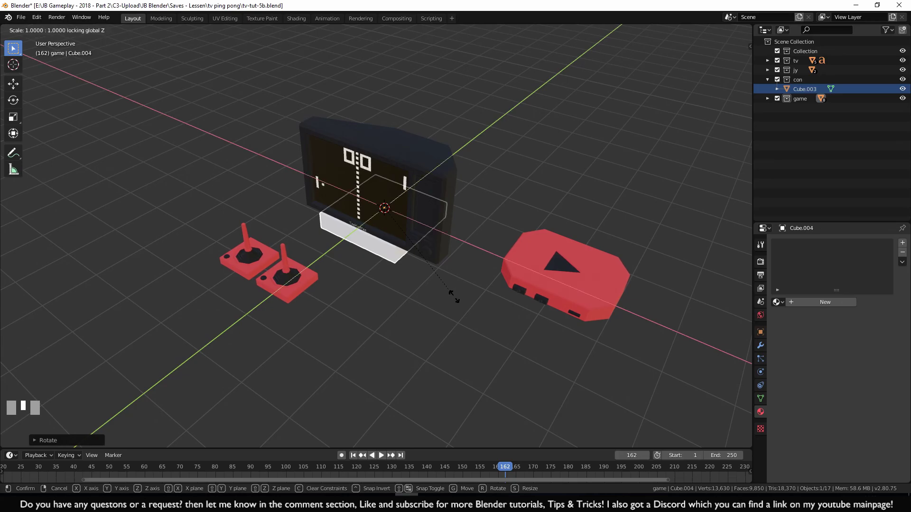
type("2")
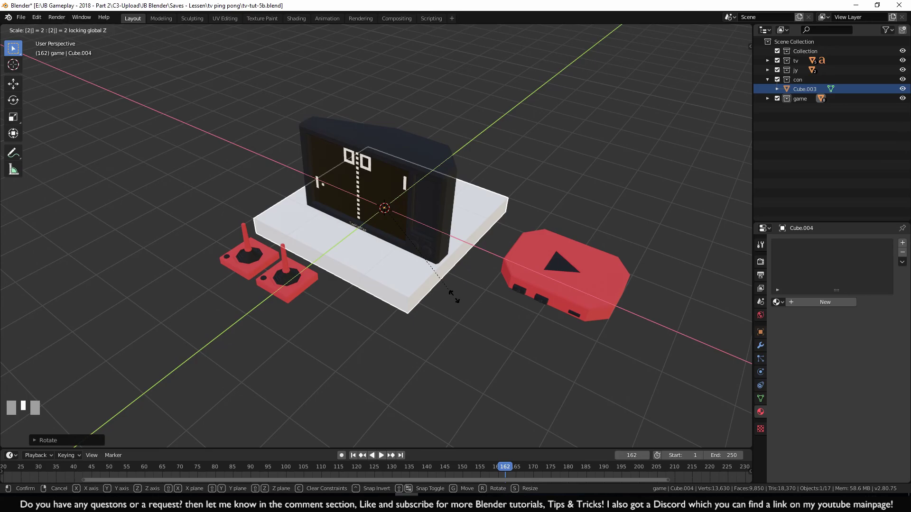
key("Escape")
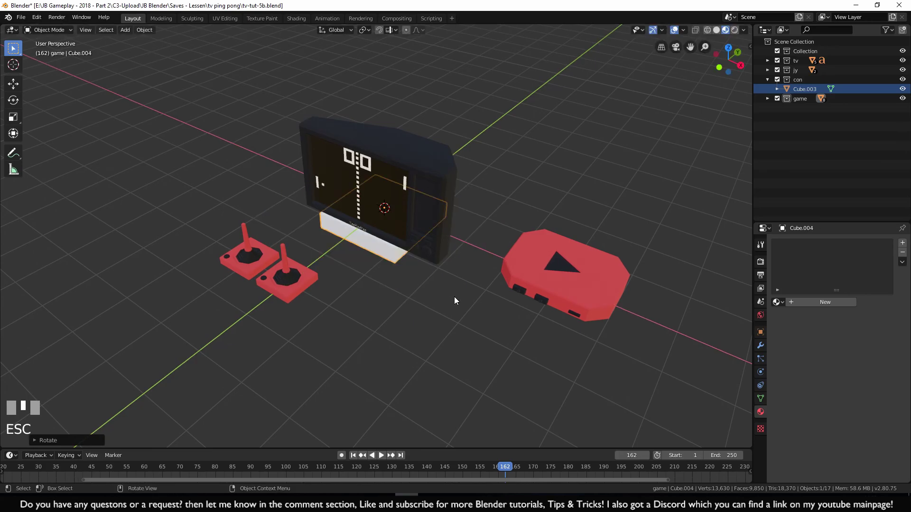
Scale the flattened cube by 4 in X and Y only, keeping its Z thickness
key("s")
key("shift+z")
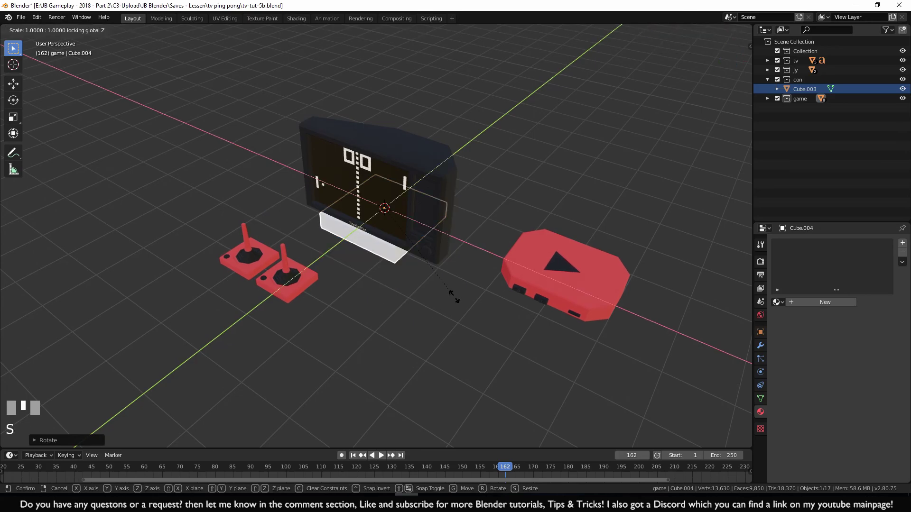
type("4")
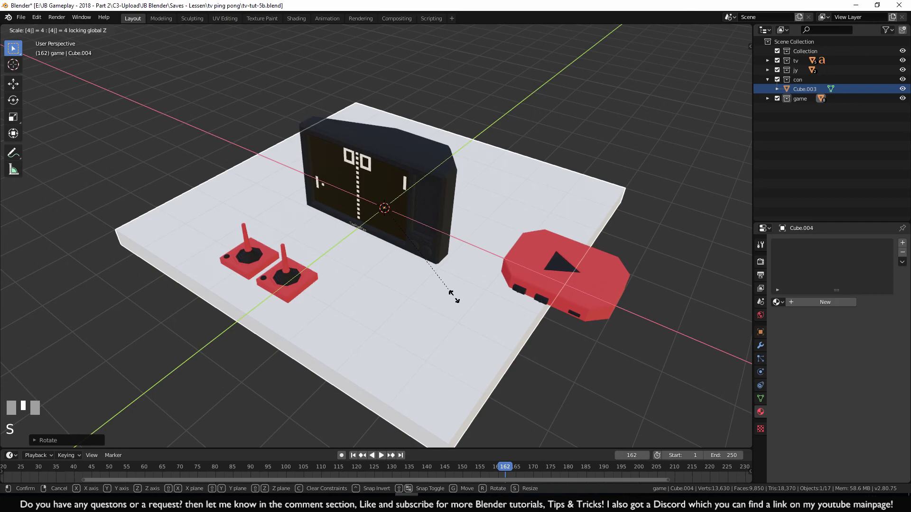
left_click(454, 297)
Move the slab in the horizontal plane so the TV, both joysticks and the console all rest on it
middle_click_drag(456, 291, 389, 226)
key("KP_7")
scroll(494, 285, "down", 3)
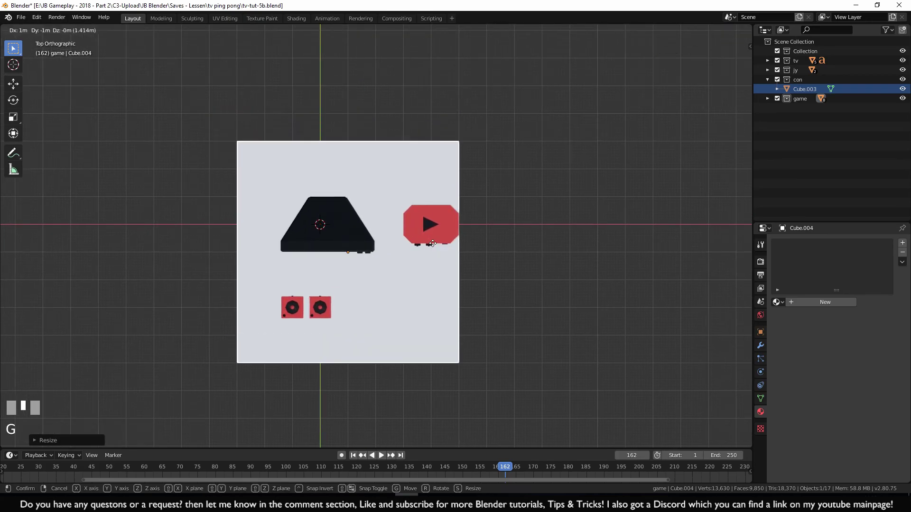
left_click(431, 273, "ctrl")
Add a Bevel modifier to the slab under the TV and joysticks
middle_click_drag(428, 278, 479, 238)
scroll(482, 266, "up", 2)
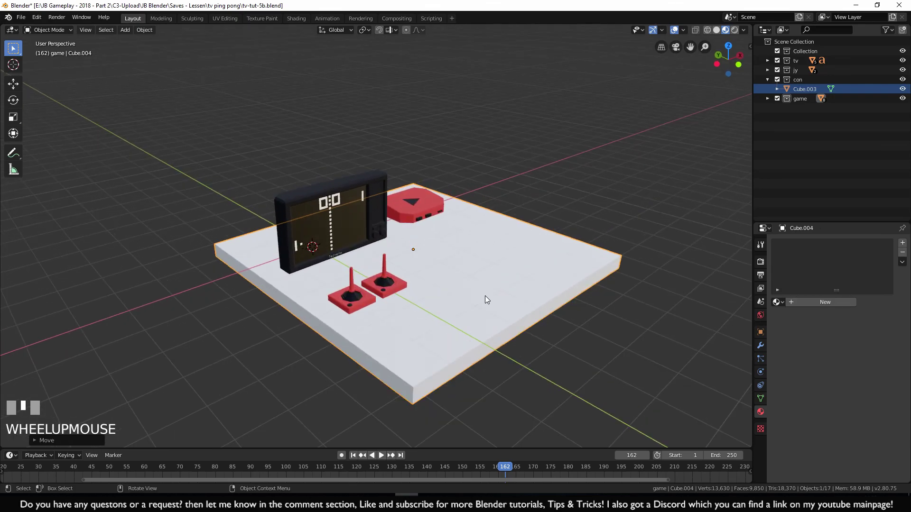
middle_click_drag(484, 293, 472, 285, "shift")
scroll(482, 331, "up", 2)
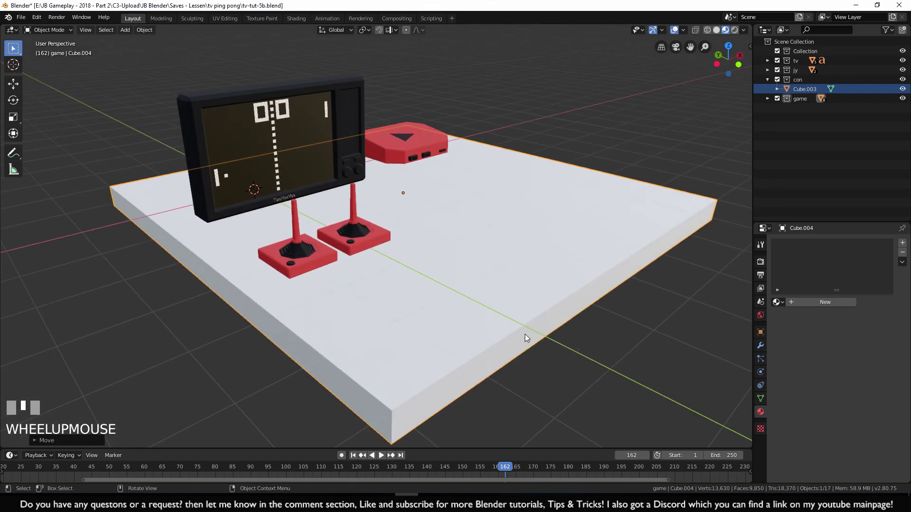
middle_click_drag(523, 335, 491, 305, "shift")
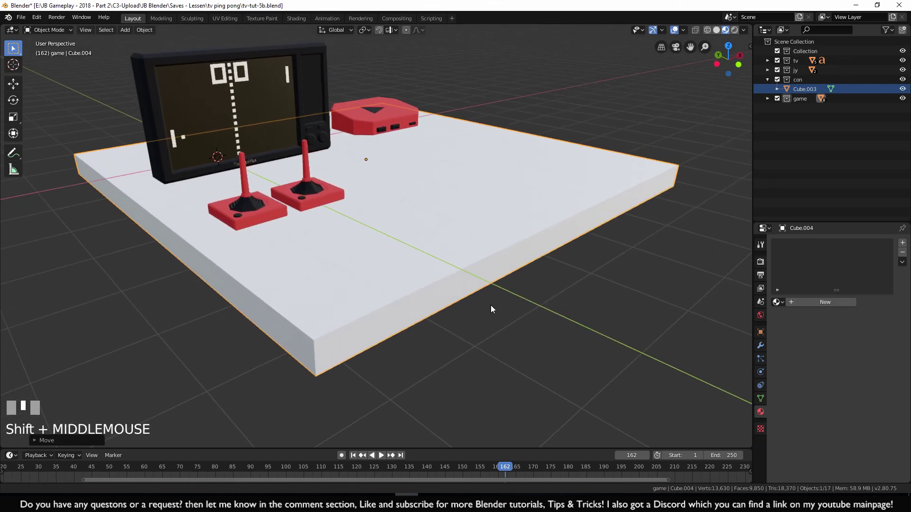
left_click(761, 345)
left_click(787, 243)
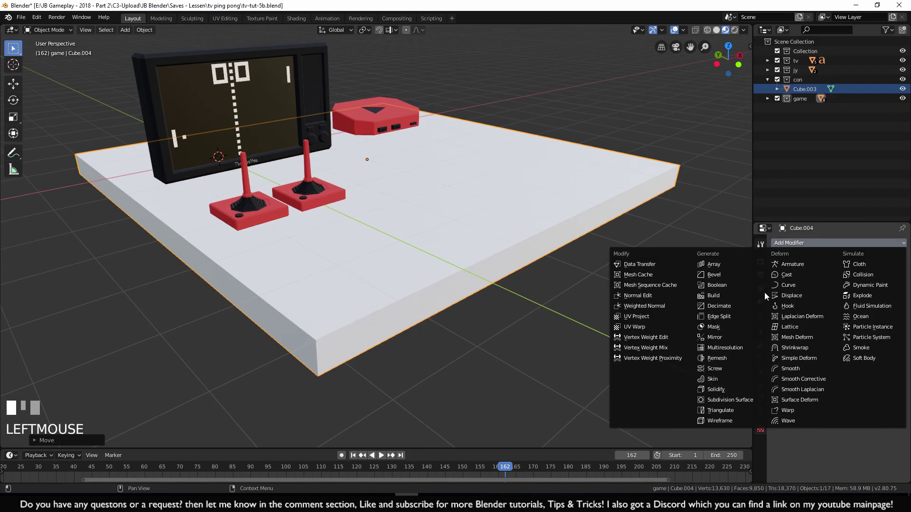
left_click(738, 274)
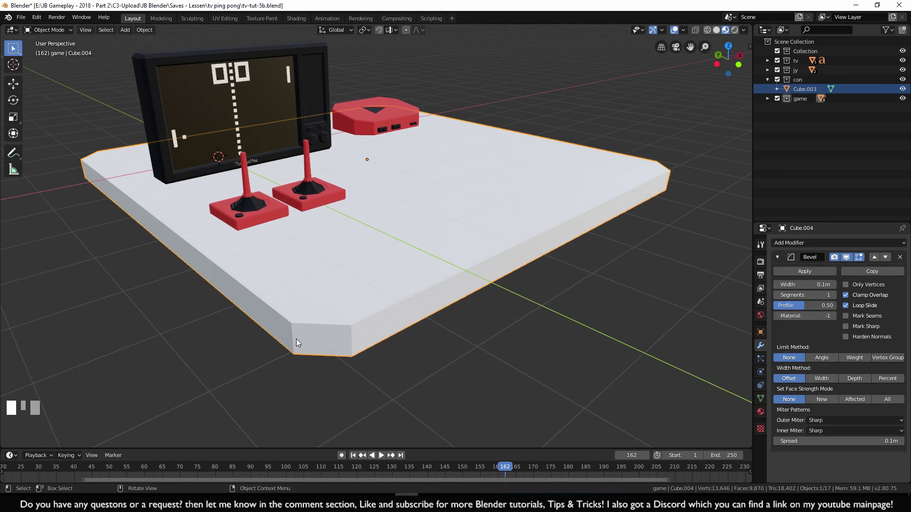
Try a bevel width of 0.3 m on the slab
mouse_move(802, 284)
left_mouse_down()
mouse_move(842, 285)
mouse_move(795, 285)
left_mouse_up()
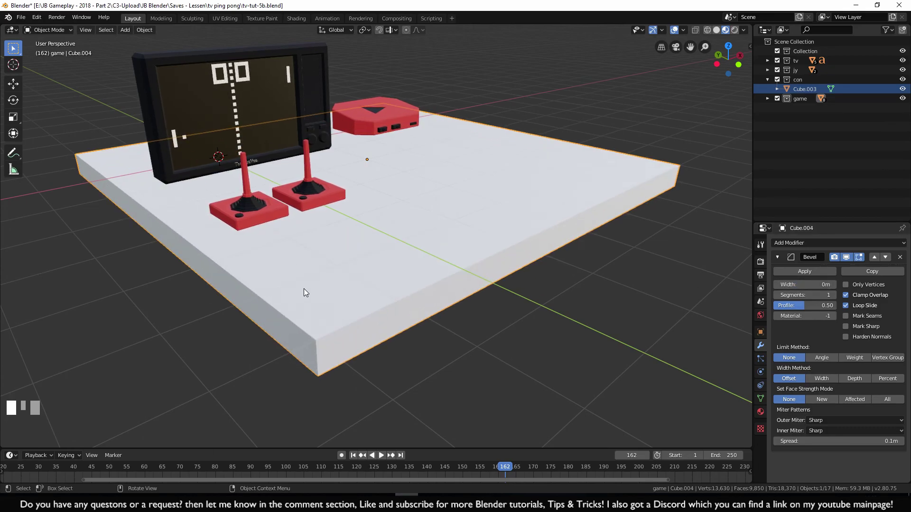
left_click_drag(804, 285, 816, 285)
middle_click_drag(368, 181, 426, 230, "shift")
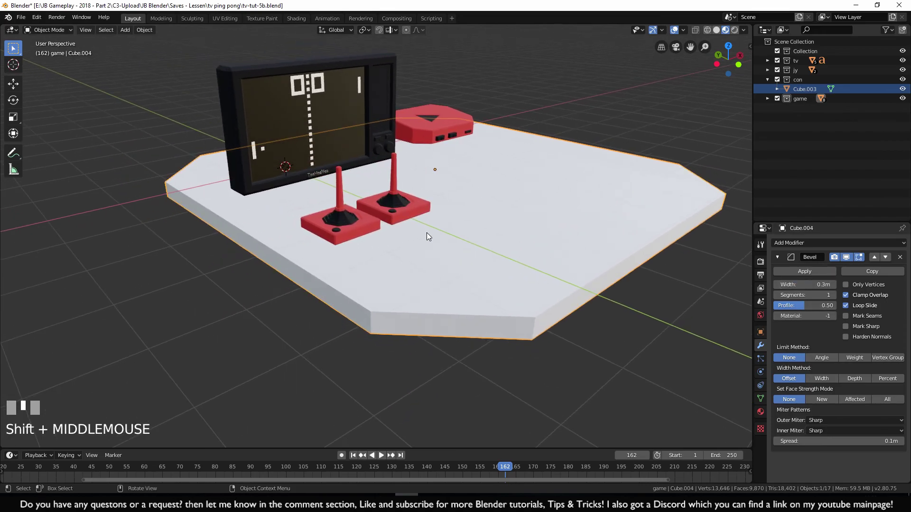
Apply the slab's scale so the bevel is even on all edges
key("shift+a")
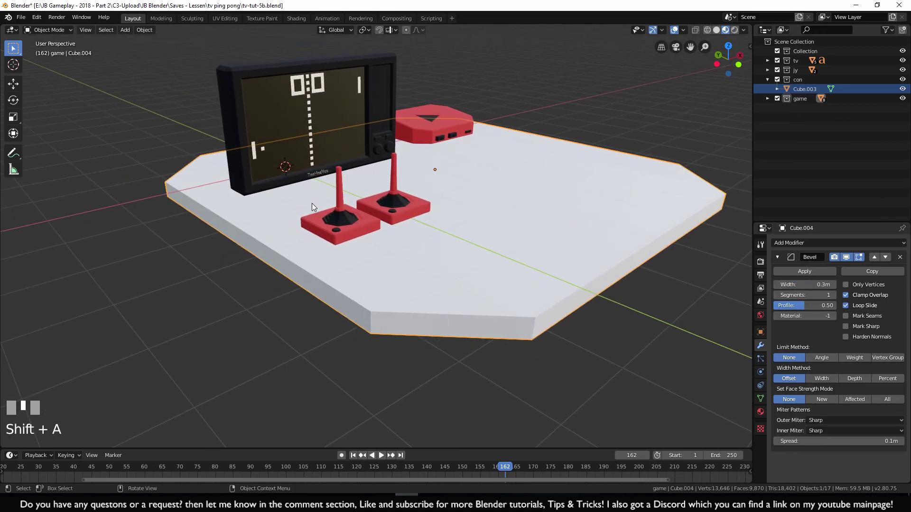
key("ctrl+a")
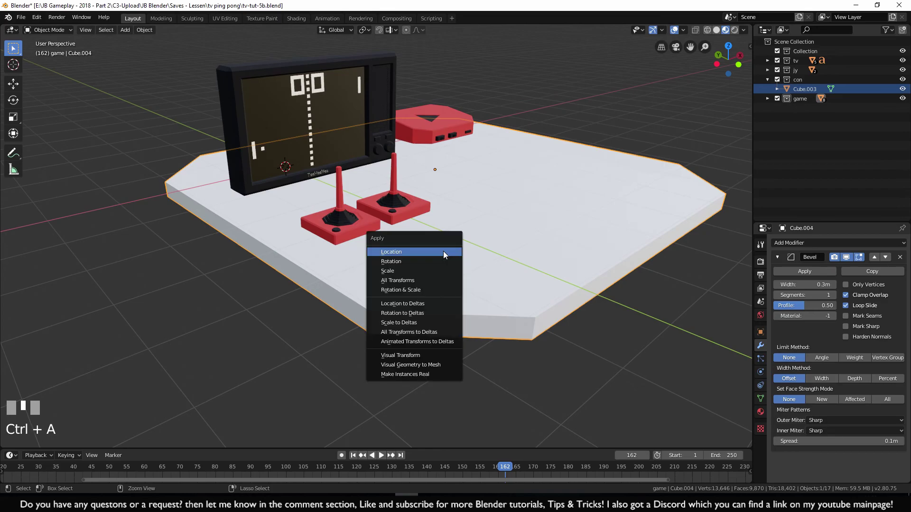
left_click(388, 271)
Set the slab's bevel width to 0.04 m
left_click_drag(807, 285, 775, 285)
left_click(801, 284)
left_click(801, 283)
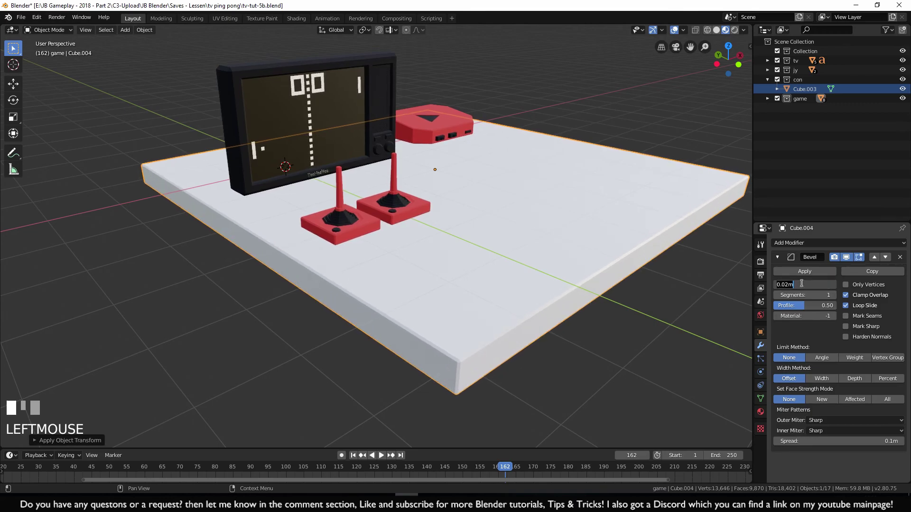
type(".04")
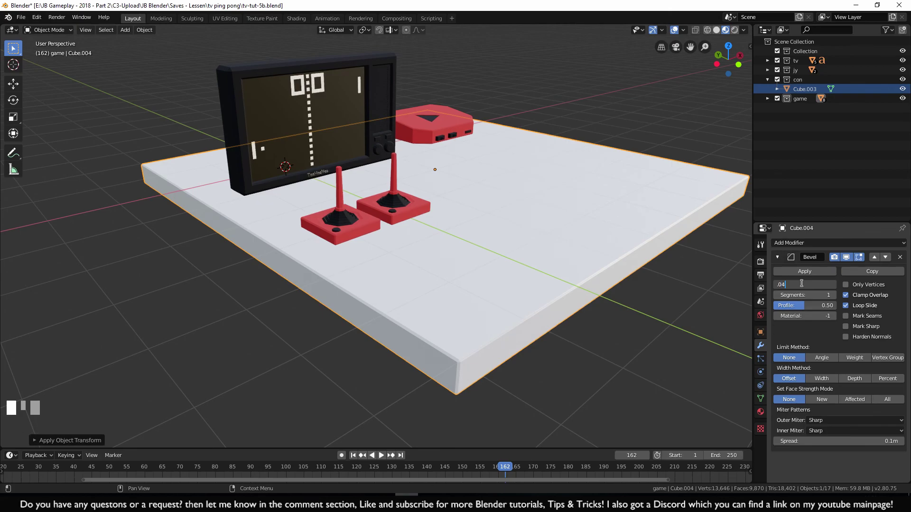
key("KP_Enter")
Assign the existing black material to the slab under the TV and joysticks
middle_click_drag(650, 299, 618, 304, "shift")
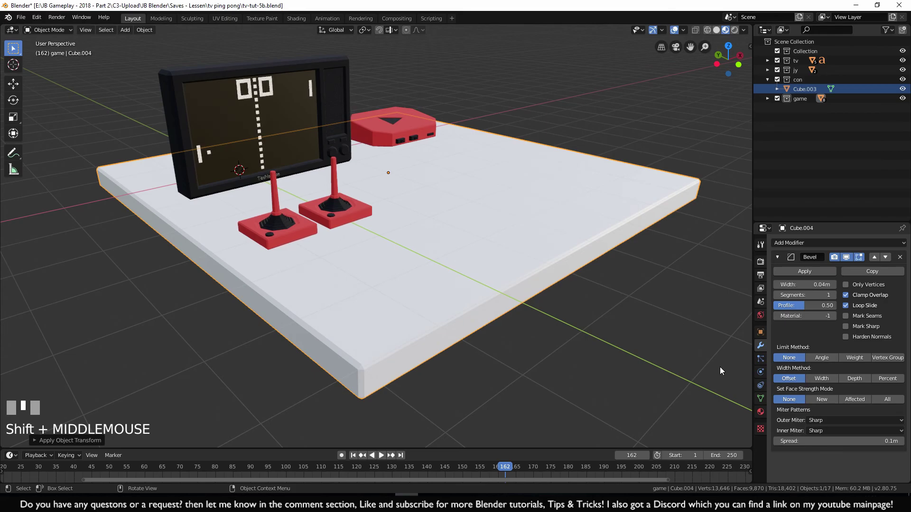
left_click(760, 412)
left_click(778, 302)
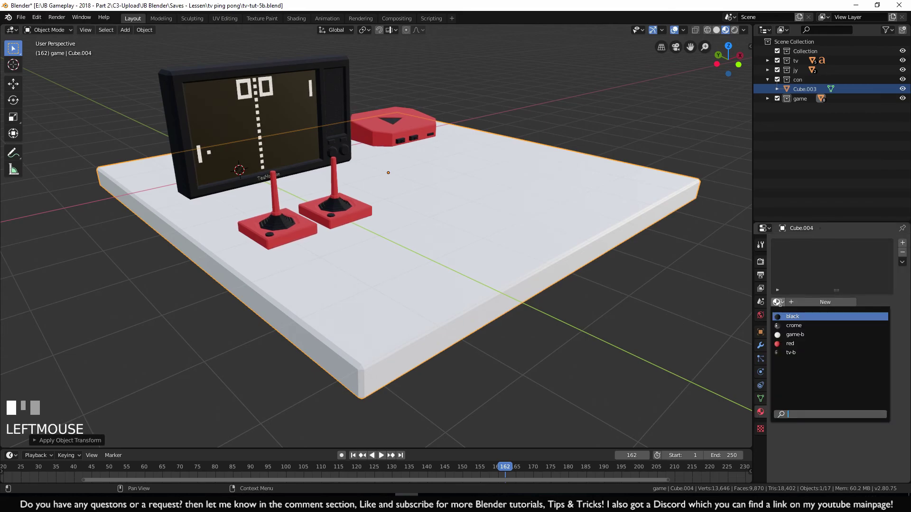
left_click(802, 321)
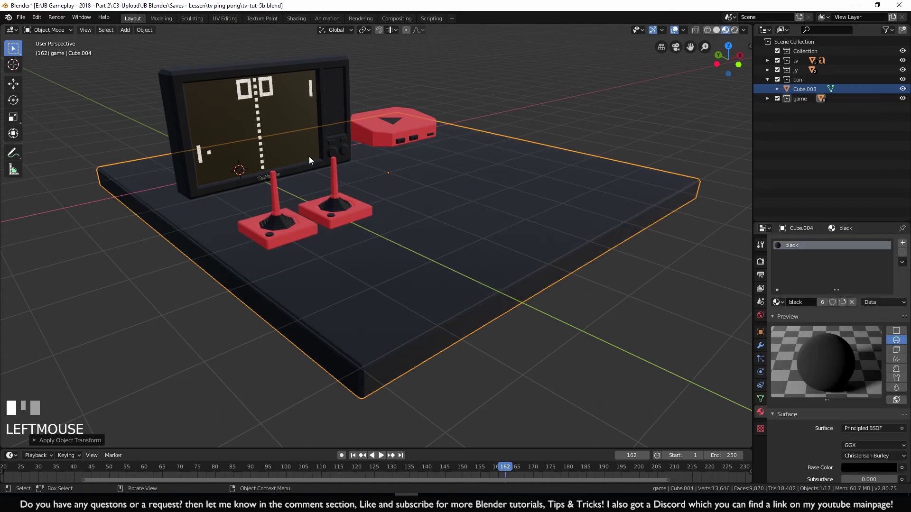
middle_click_drag(423, 269, 428, 247, "shift")
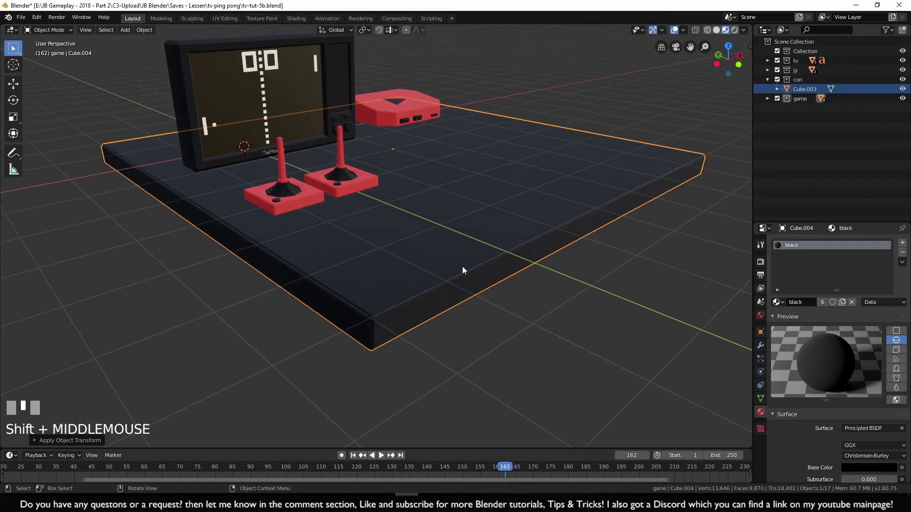
middle_click_drag(503, 315, 525, 320, "shift")
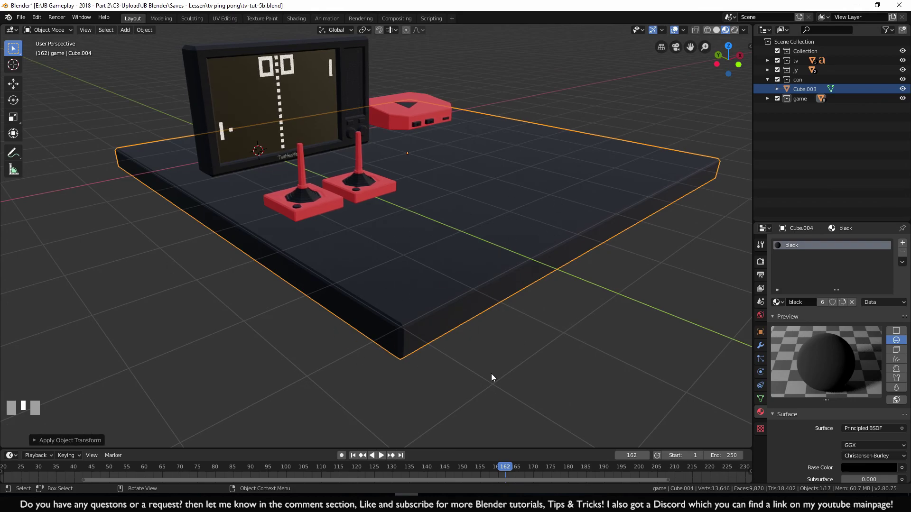
Apply the slab's Bevel modifier and enter Edit Mode on the slab
key("Tab")
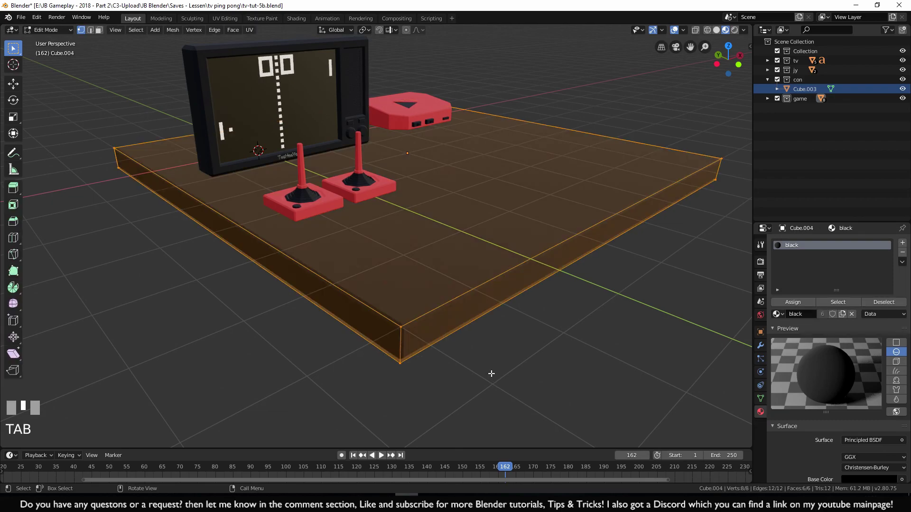
left_click(491, 374)
key("Tab")
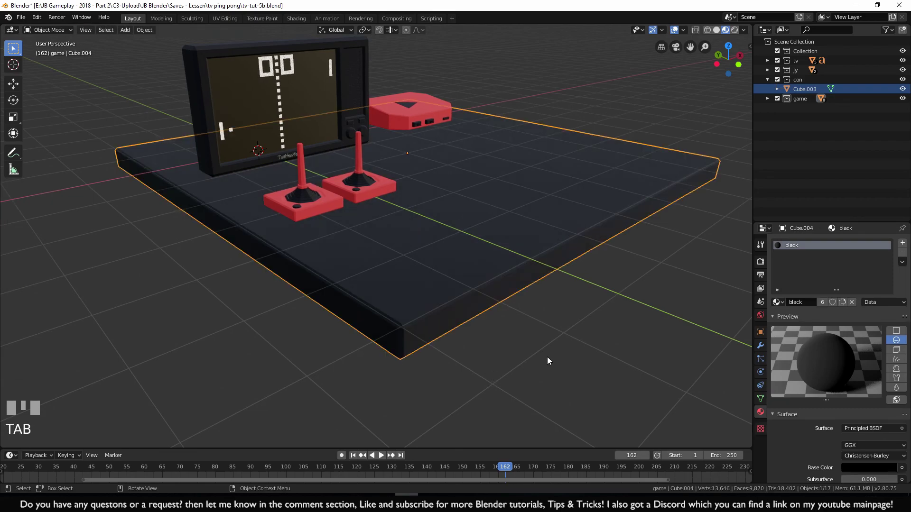
left_click(761, 346)
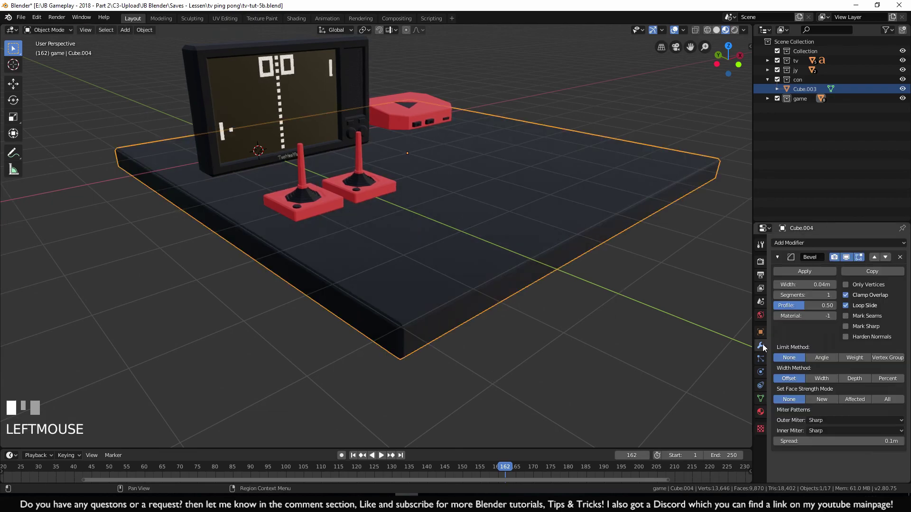
left_click(803, 272)
key("Tab")
scroll(575, 394, "up", 3)
middle_click_drag(575, 395, 477, 347, "shift")
scroll(574, 355, "down", 3)
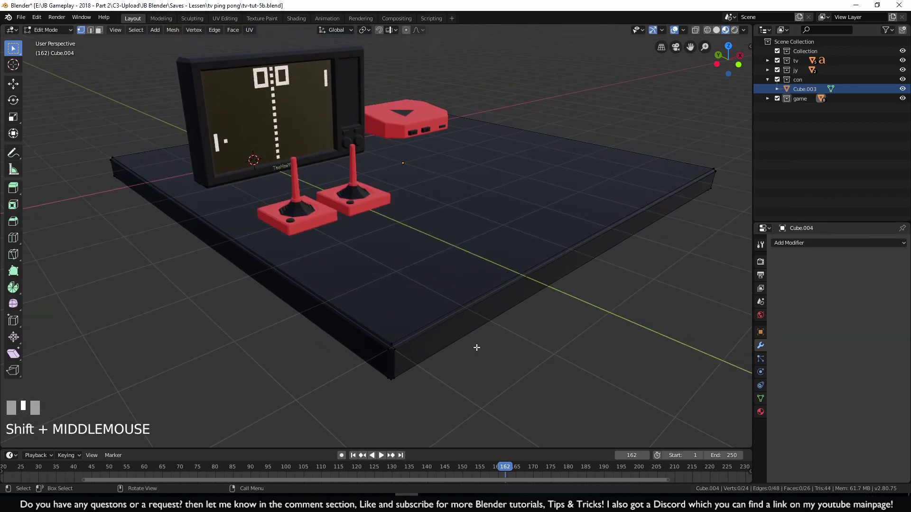
key("b")
left_click_drag(237, 300, 418, 401)
key("b")
left_click_drag(272, 312, 511, 440)
left_click(541, 409)
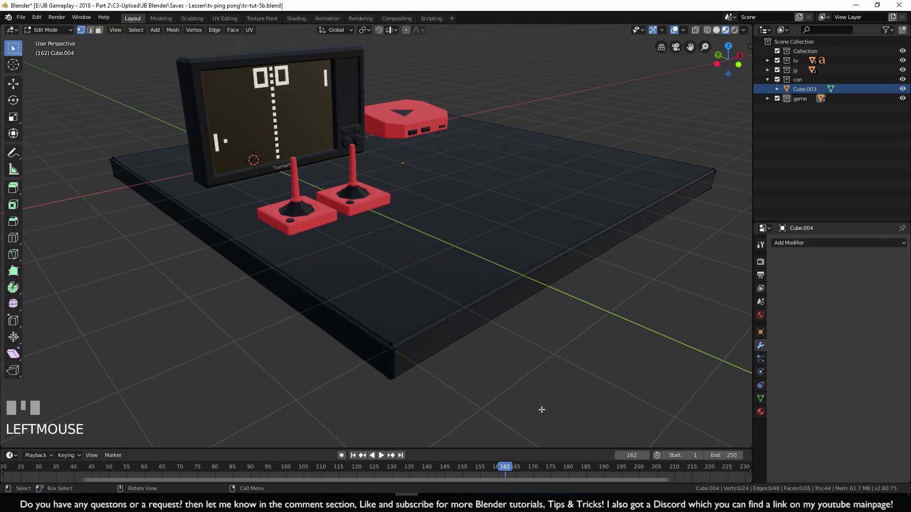
left_click_drag(295, 294, 474, 406)
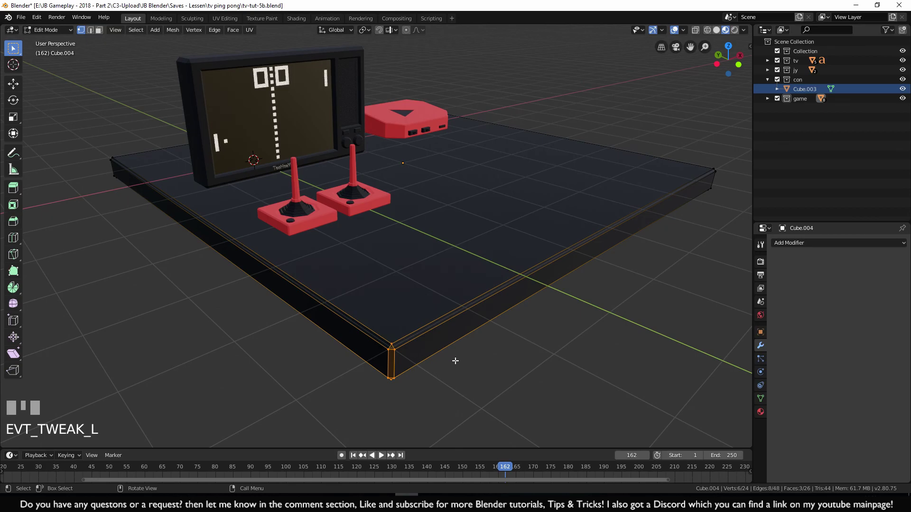
left_click(477, 382)
middle_click_drag(477, 379, 518, 369, "shift")
left_click_drag(451, 307, 579, 386)
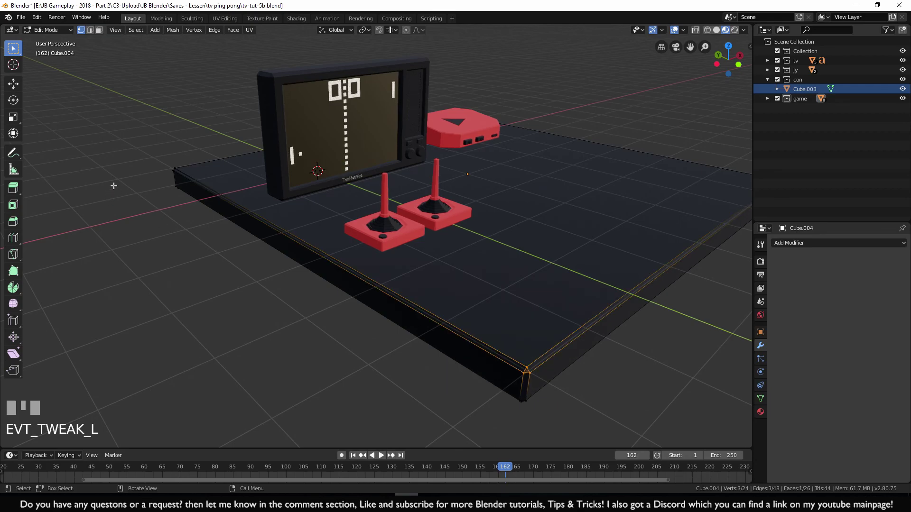
left_click_drag(134, 138, 195, 175)
left_click_drag(499, 336, 560, 381, "shift")
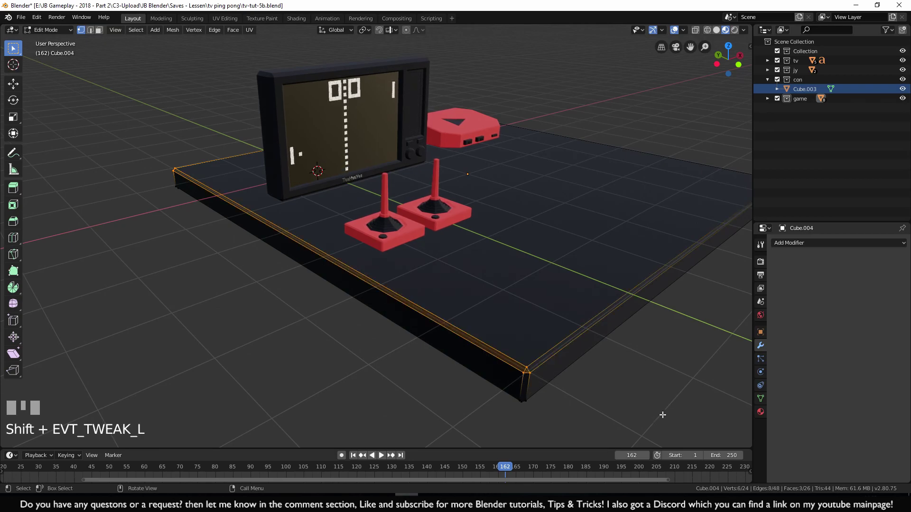
left_click(492, 362)
Box-select the top bevel vertices at both corners of the slab edge beside the TV
key("b")
left_click_drag(462, 308, 552, 380)
key("b")
left_click_drag(151, 135, 188, 175)
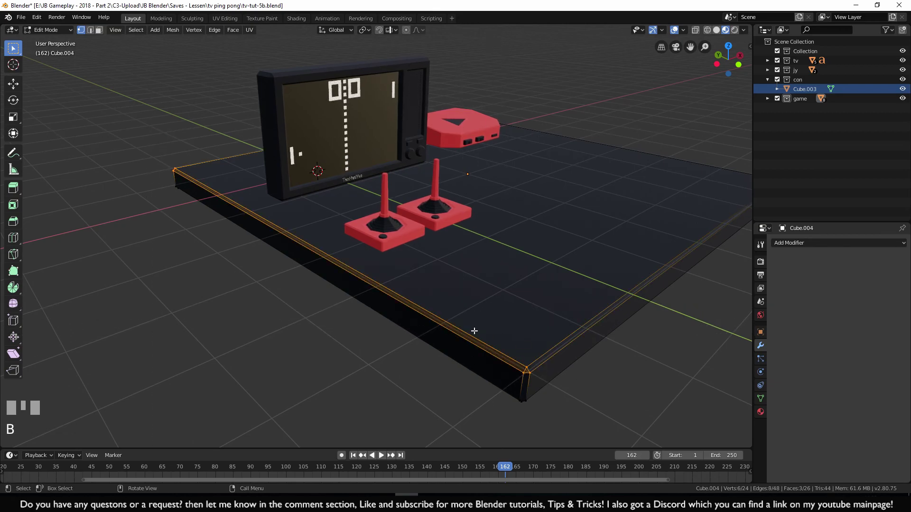
middle_click_drag(240, 234, 545, 268)
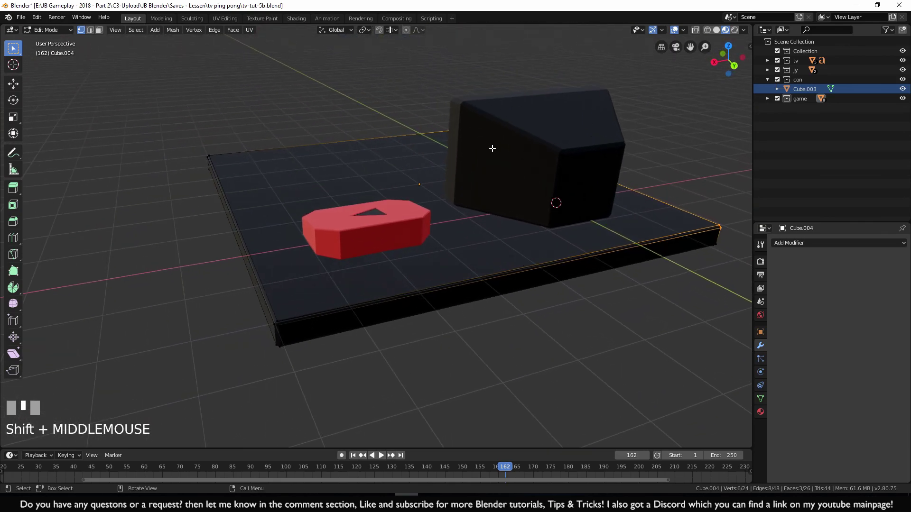
Add the top bevel vertices at the back corner behind the console to the selection, undoing the box selection of the fourth corner
key("b")
left_click_drag(251, 305, 301, 332)
key("b")
left_click_drag(197, 138, 235, 163)
key("ctrl+z")
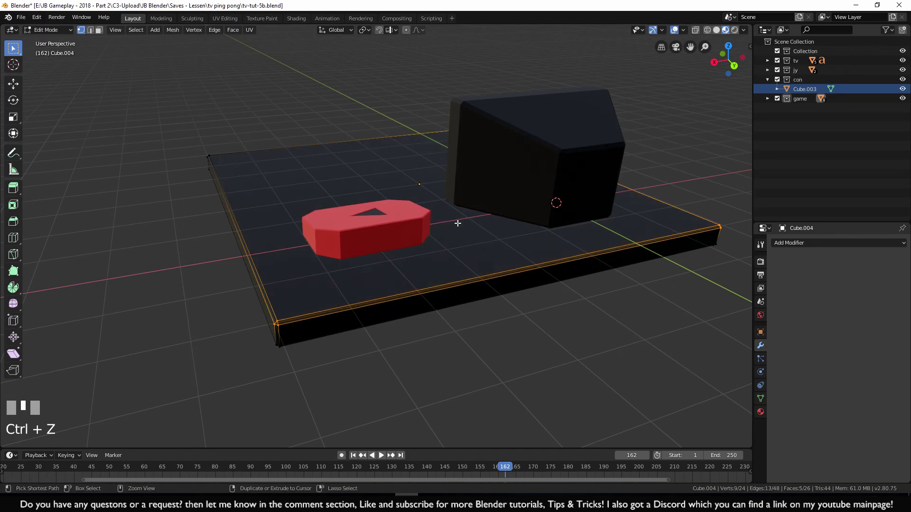
middle_click_drag(302, 342, 411, 311, "shift")
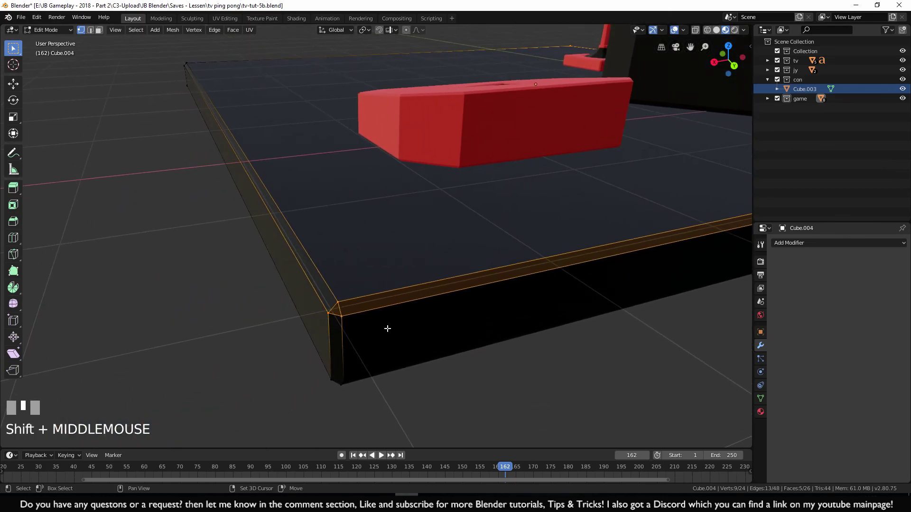
scroll(389, 279, "down", 2)
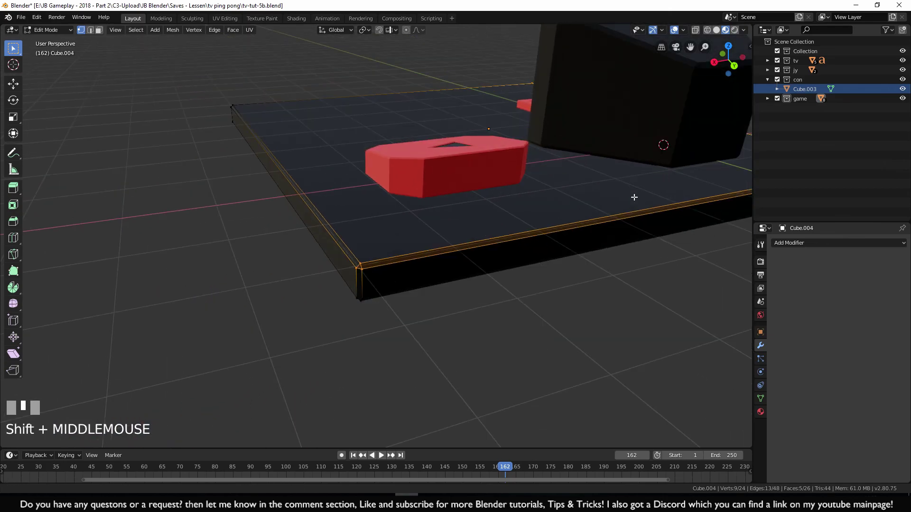
middle_click_drag(650, 189, 572, 247, "shift")
scroll(574, 247, "down", 1)
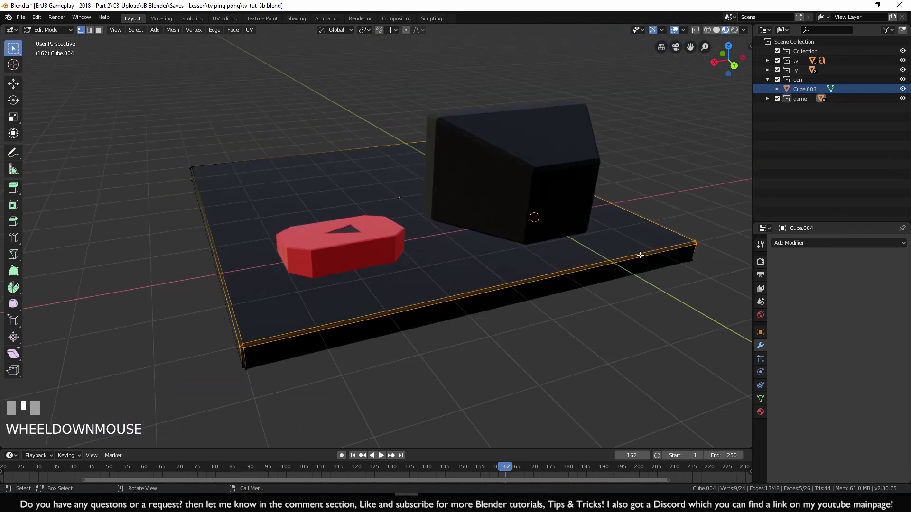
Add a second material slot with the existing red material, assign it to the selected bevel faces, and clear the selection
left_click(760, 411)
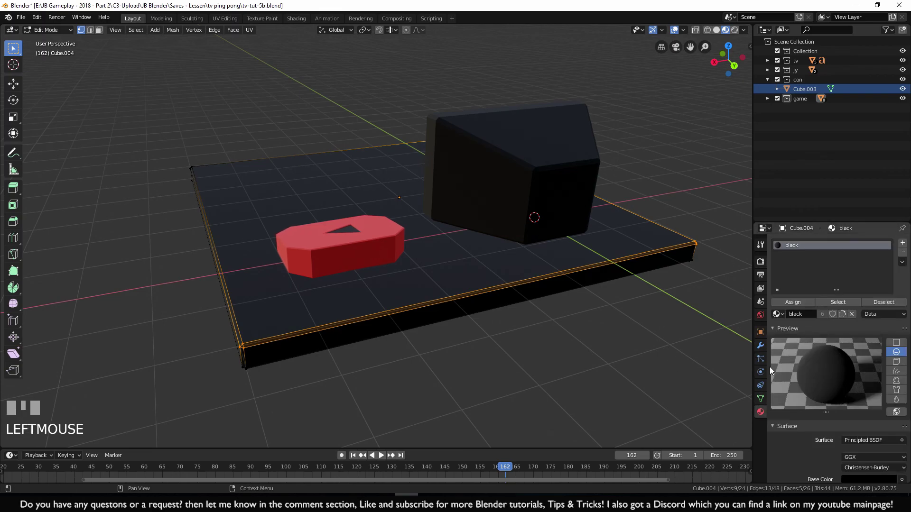
left_click(902, 243)
left_click(776, 314)
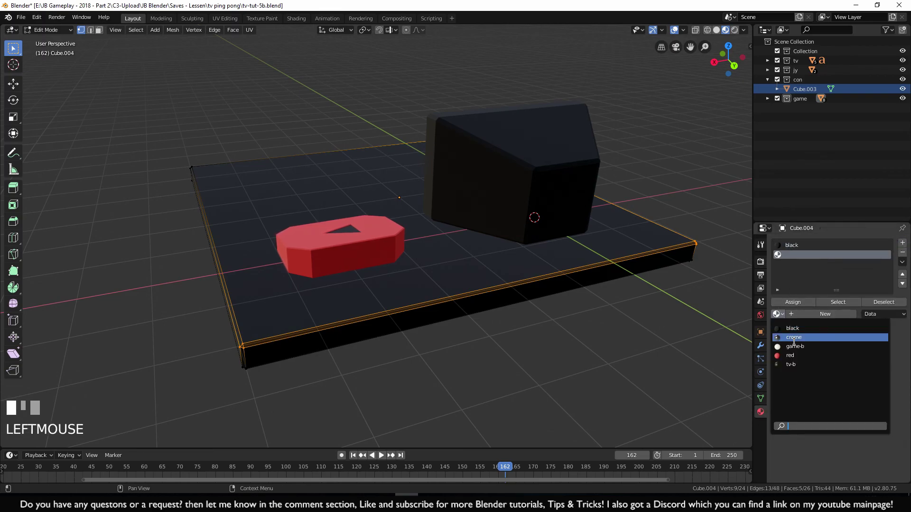
left_click(806, 353)
middle_click_drag(688, 327, 756, 289, "shift")
left_click(355, 251)
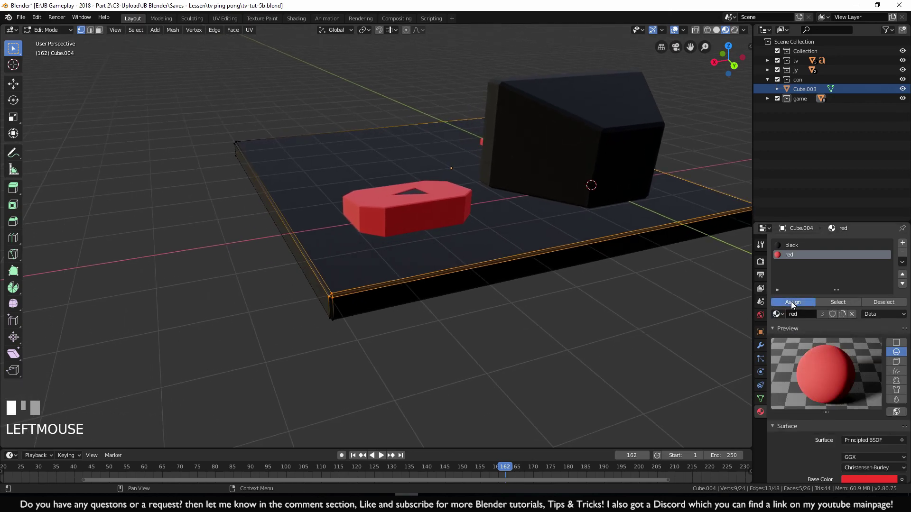
middle_click_drag(427, 356, 382, 287)
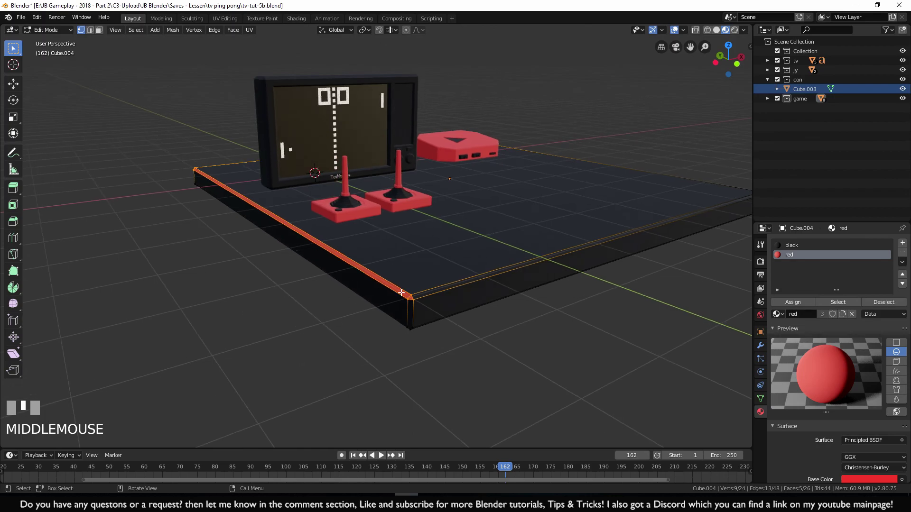
middle_click_drag(568, 308, 551, 330, "shift")
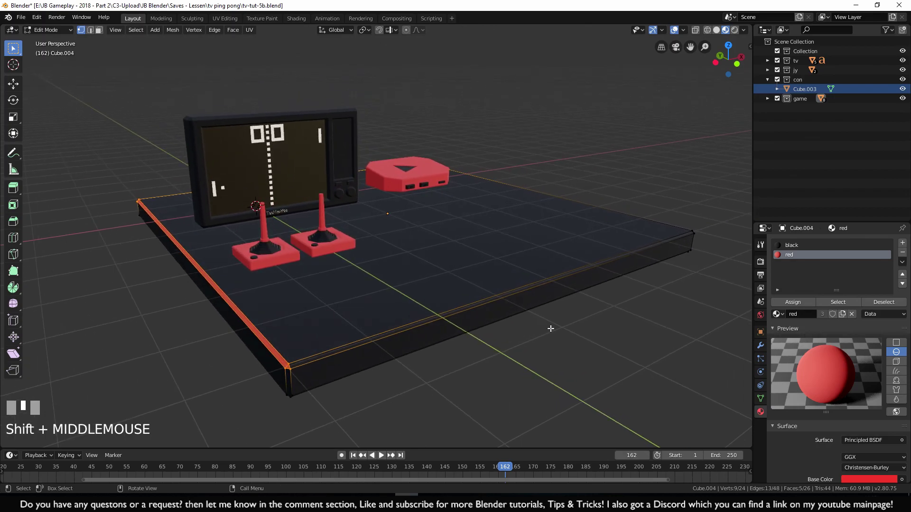
key("alt+a")
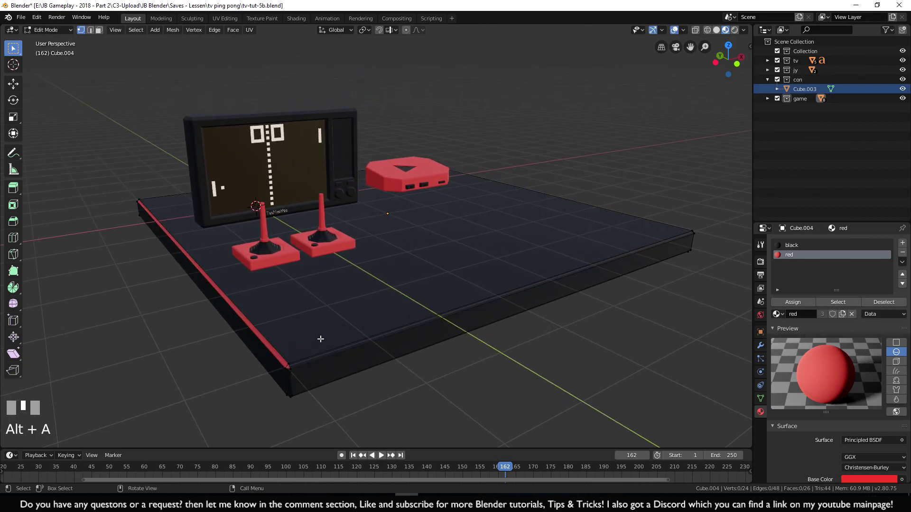
Select the top bevel vertices along the slab edge in front of the joysticks and assign the red material to them
key("b")
left_click_drag(269, 349, 302, 378)
middle_click_drag(554, 379, 443, 374)
key("b")
left_click_drag(409, 373, 441, 398)
middle_click_drag(560, 392, 539, 329)
key("b")
left_click_drag(534, 321, 555, 348)
left_click(792, 302)
scroll(327, 378, "down", 2)
left_click(333, 378)
Box-select the vertices at further slab corners and assign the red material to the remaining bevel faces
middle_click_drag(334, 378, 405, 264)
scroll(411, 264, "up", 2)
key("b")
left_click_drag(417, 166, 438, 197)
middle_click_drag(438, 197, 493, 190)
key("b")
left_click_drag(470, 169, 485, 192)
middle_click_drag(486, 192, 519, 187)
key("b")
left_click_drag(483, 118, 498, 136)
left_click(571, 309)
middle_click_drag(571, 308, 533, 326)
left_click(134, 189)
key("b")
left_click_drag(105, 187, 135, 205)
middle_click_drag(376, 300, 344, 250)
key("b")
left_click_drag(376, 61, 397, 83)
middle_click_drag(397, 82, 540, 210)
key("b")
left_click_drag(649, 132, 672, 162)
middle_click_drag(664, 177, 630, 184)
left_click(790, 303)
left_click_drag(433, 325, 420, 326)
middle_click_drag(420, 325, 522, 370)
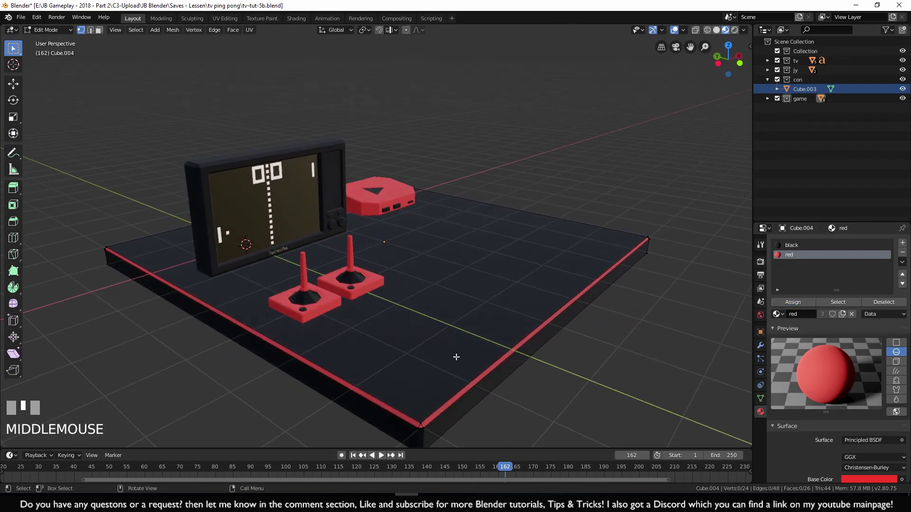
Return to Object Mode and deselect the slab
key("Tab")
left_click(586, 383)
middle_click_drag(585, 383, 587, 352, "shift")
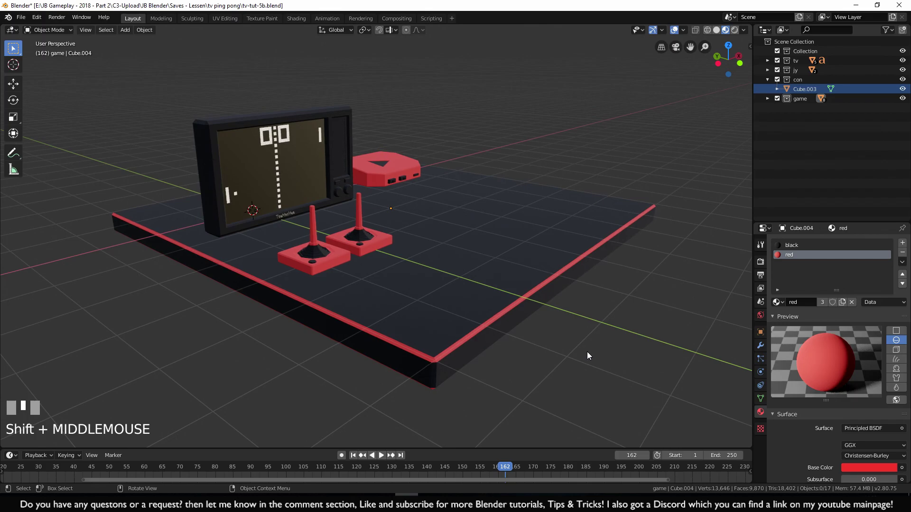
left_click(588, 352)
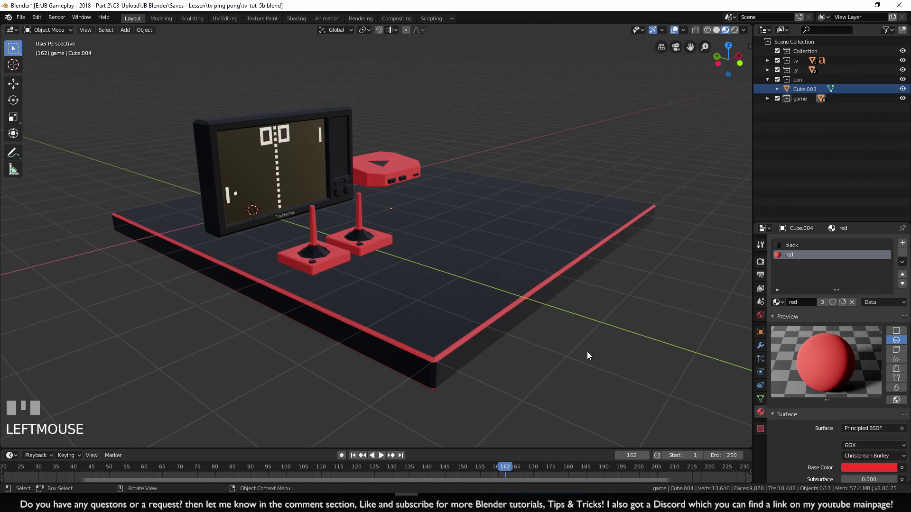
middle_click_drag(579, 340, 595, 360)
middle_click_drag(467, 158, 317, 256, "shift")
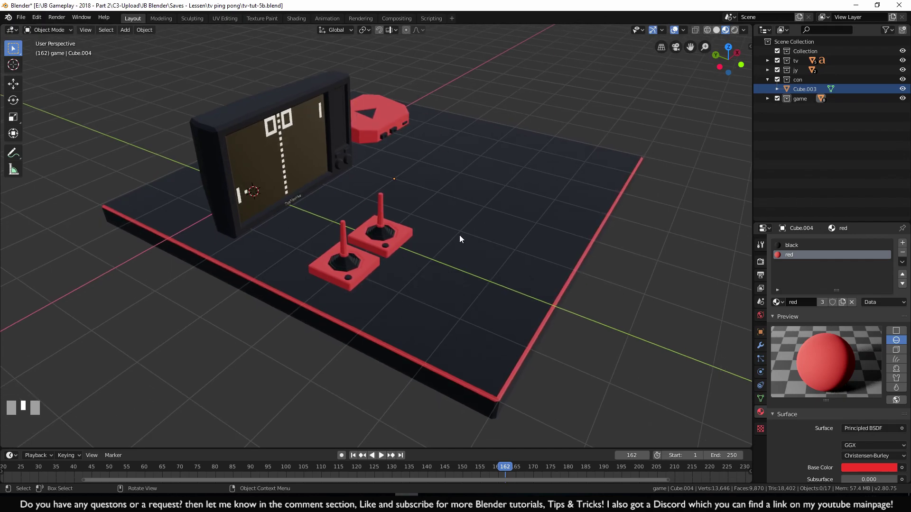
middle_click_drag(460, 235, 500, 237, "shift")
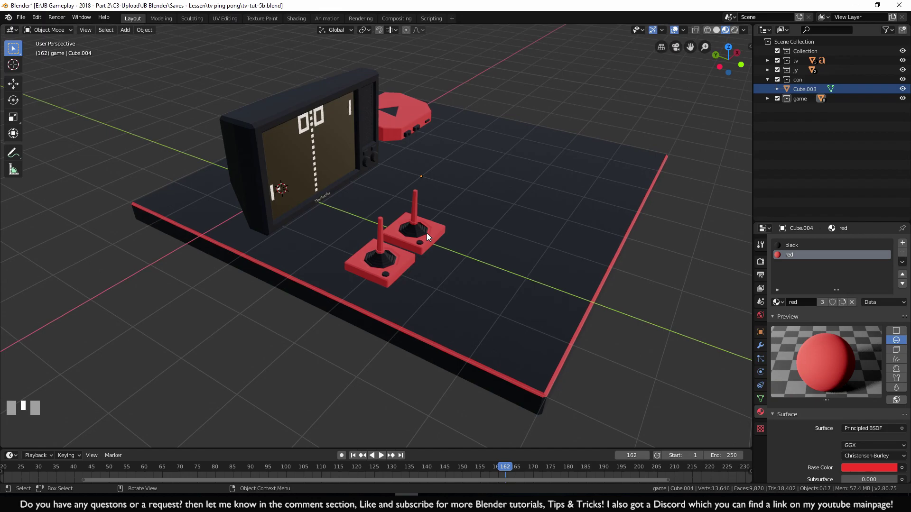
Add a camera and align it to the current view of the scene
key("shift+a")
mouse_move(405, 335)
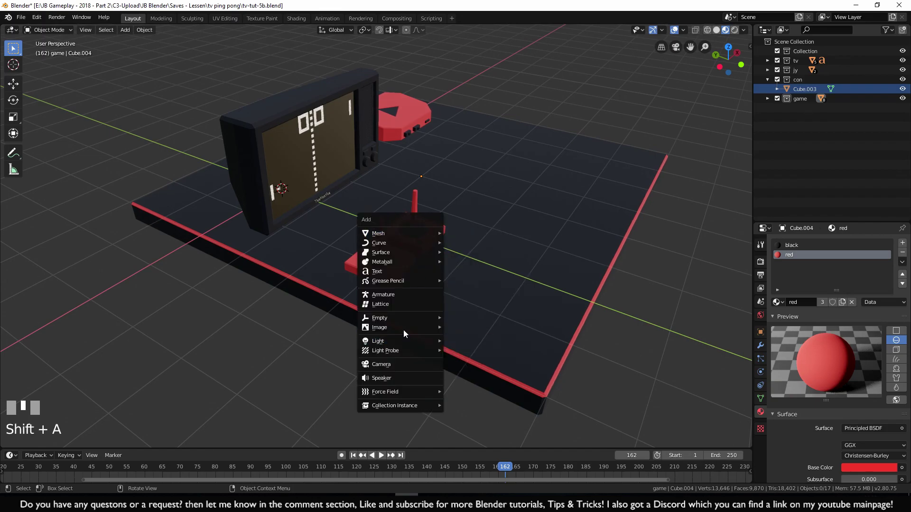
left_click(397, 363)
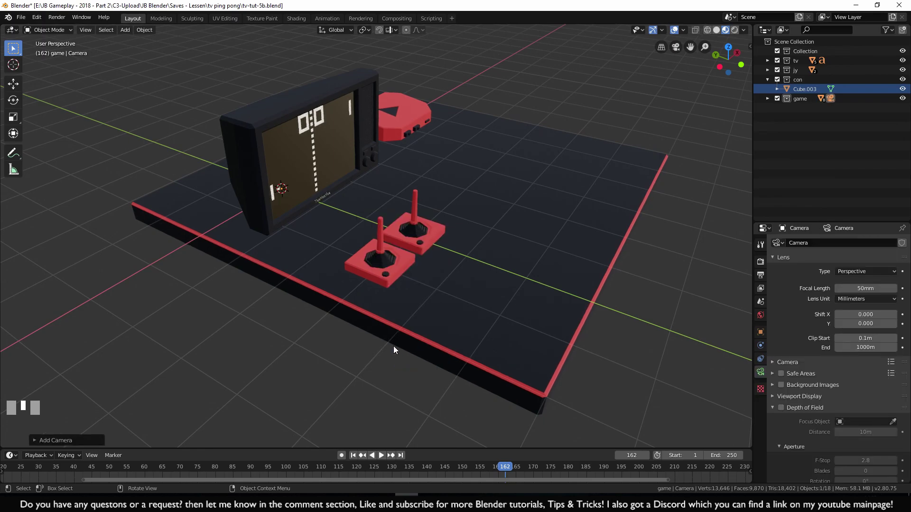
scroll(394, 350, "down", 1)
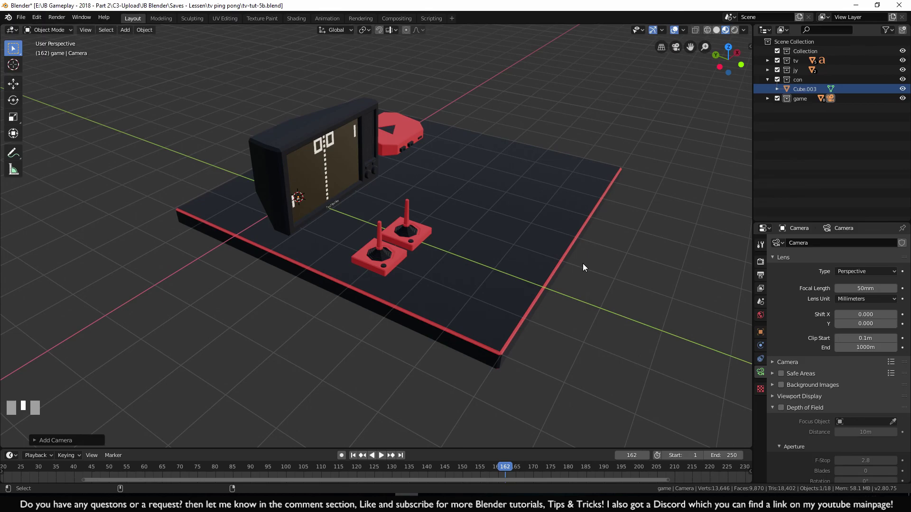
key("ctrl+alt+KP_0")
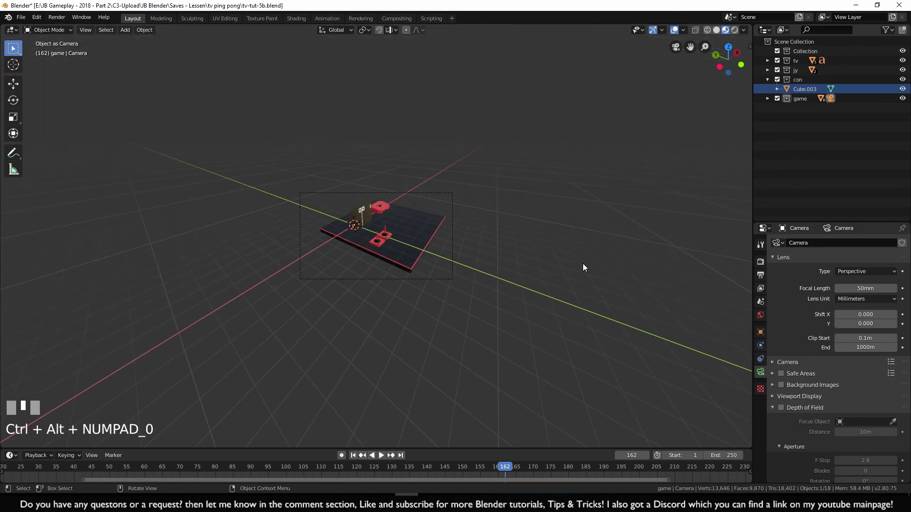
scroll(630, 320, "up", 8)
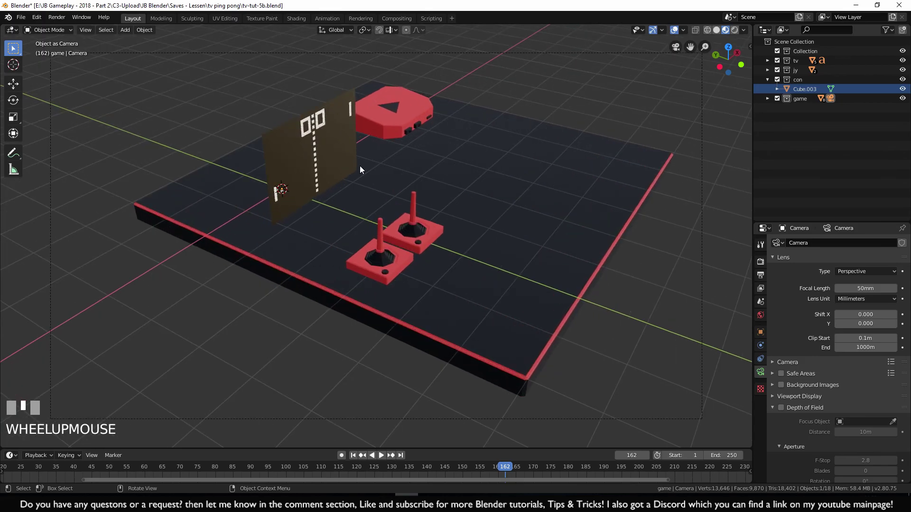
Undo the last view alignment that moved the TV housing away from the slab
scroll(325, 110, "down", 2)
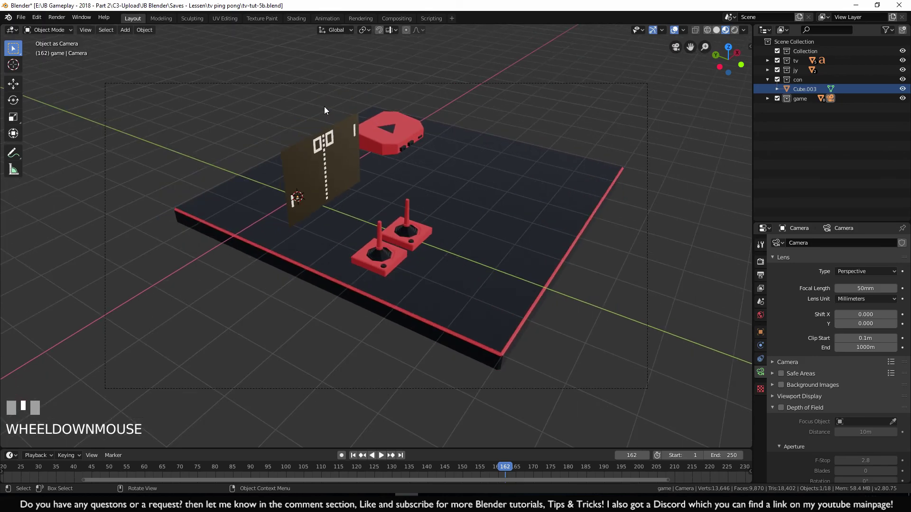
scroll(325, 110, "down", 2)
middle_click_drag(326, 108, 489, 252)
scroll(454, 252, "down", 4)
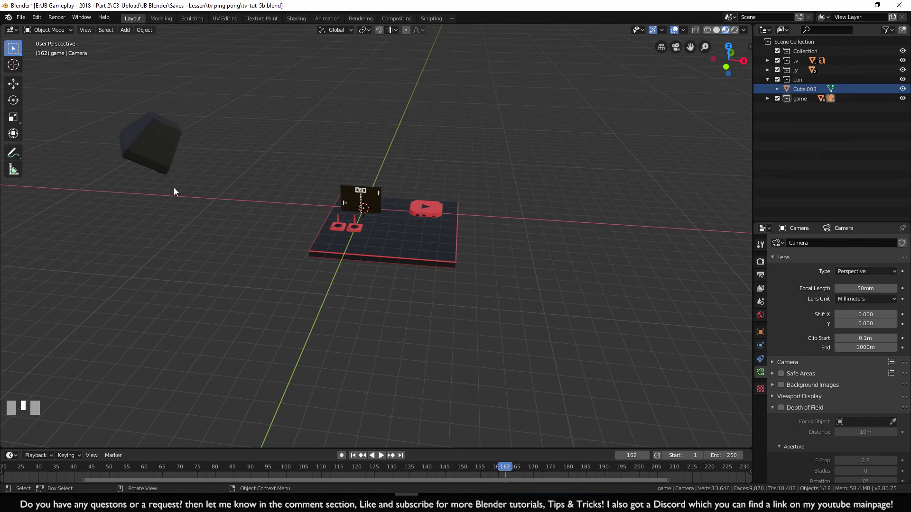
key("ctrl+z")
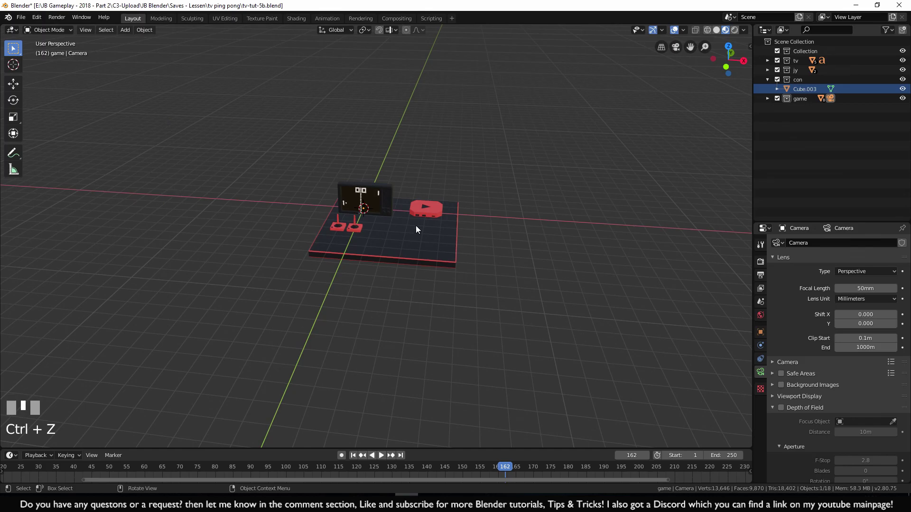
scroll(395, 239, "up", 3)
scroll(396, 240, "up", 2)
middle_click_drag(401, 198, 419, 308, "shift")
scroll(425, 309, "up", 4)
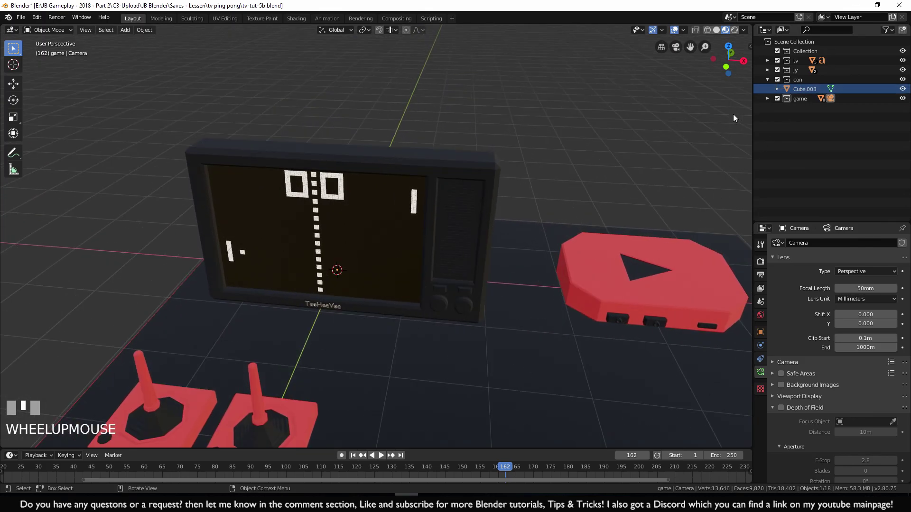
Move the camera from the game collection into Collection and collapse the con and game collections
left_click(768, 98)
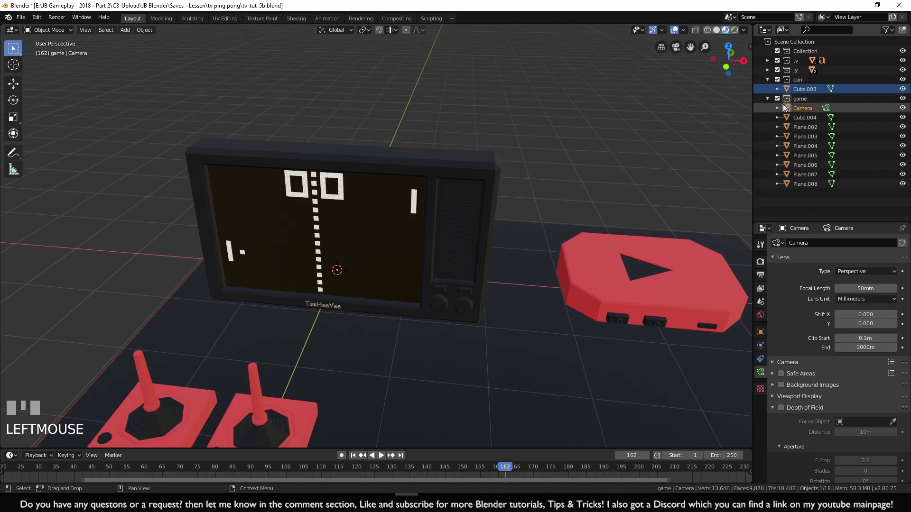
left_click(767, 79)
left_click_drag(802, 98, 798, 53)
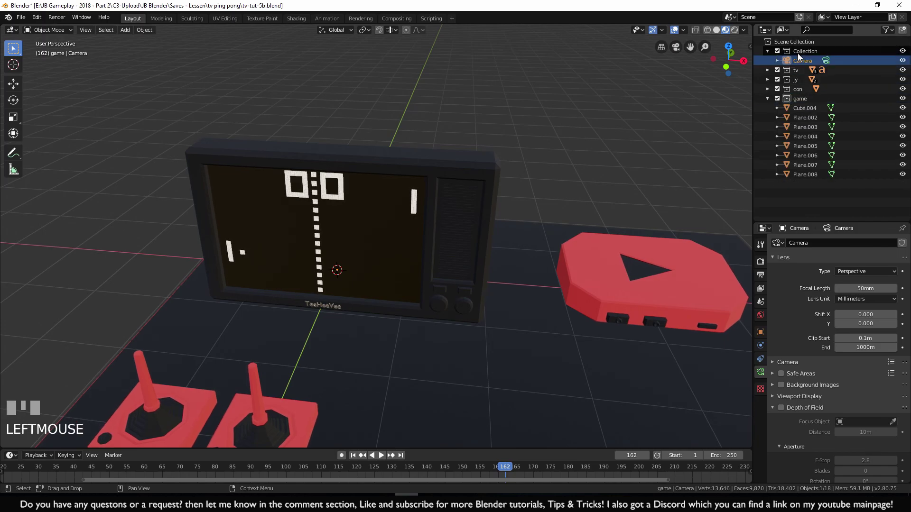
left_click(768, 99)
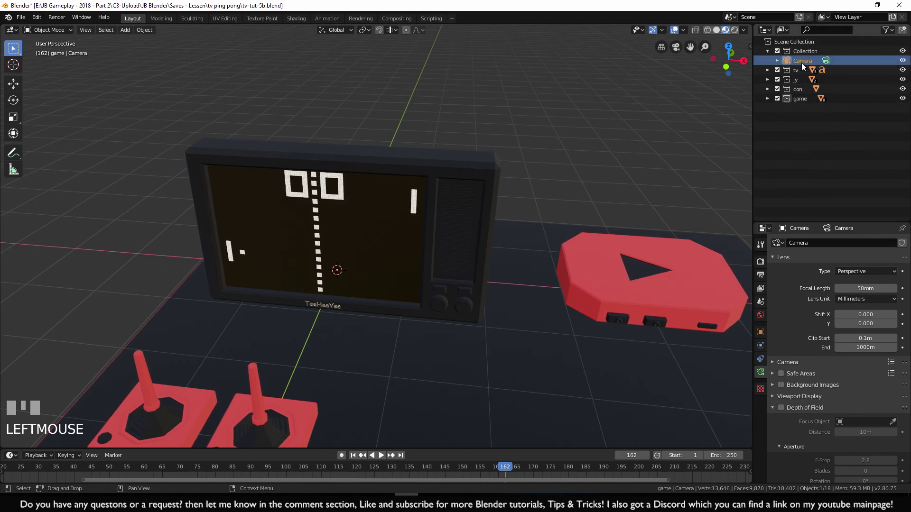
Delete the existing camera and add a new camera to Collection
middle_click_drag(560, 208, 457, 160)
key("Delete")
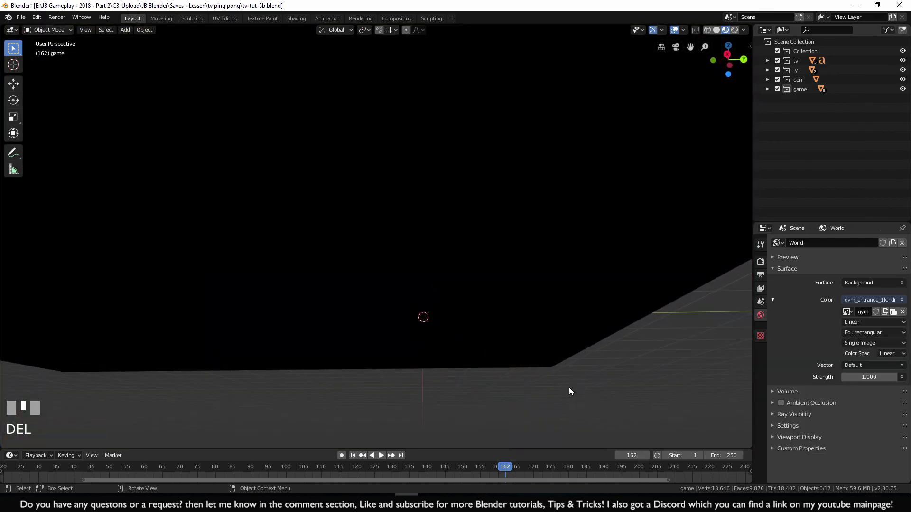
left_click(807, 52)
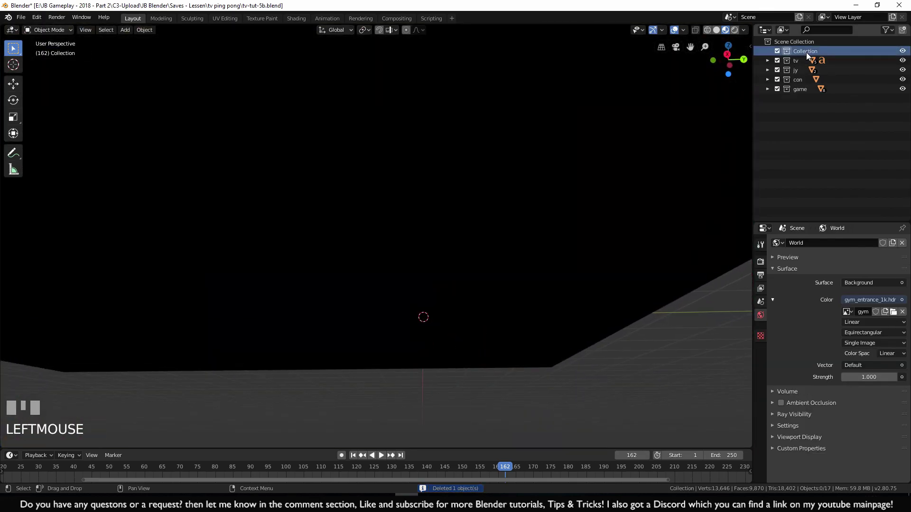
key("shift+a")
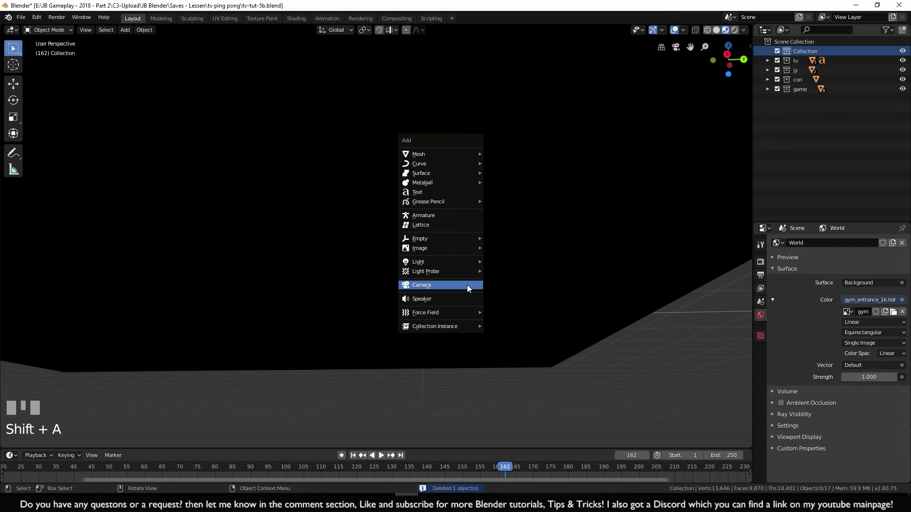
left_click(467, 287)
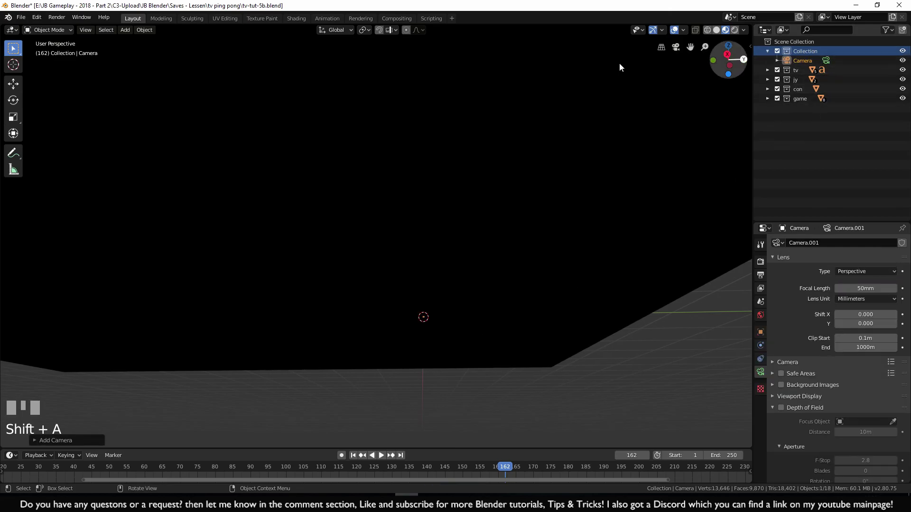
Make the new camera the active scene camera and look through it
scroll(368, 256, "down", 5)
middle_click_drag(368, 256, 482, 269)
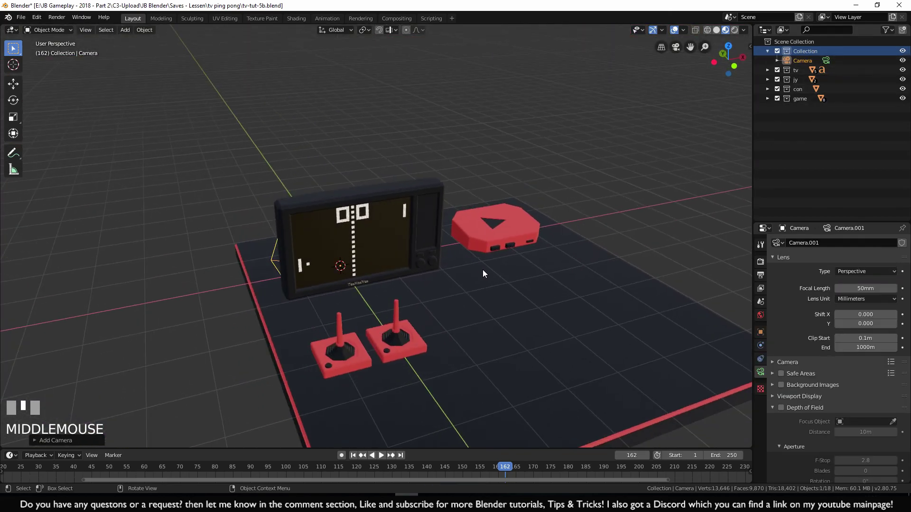
middle_click_drag(332, 330, 388, 264, "shift")
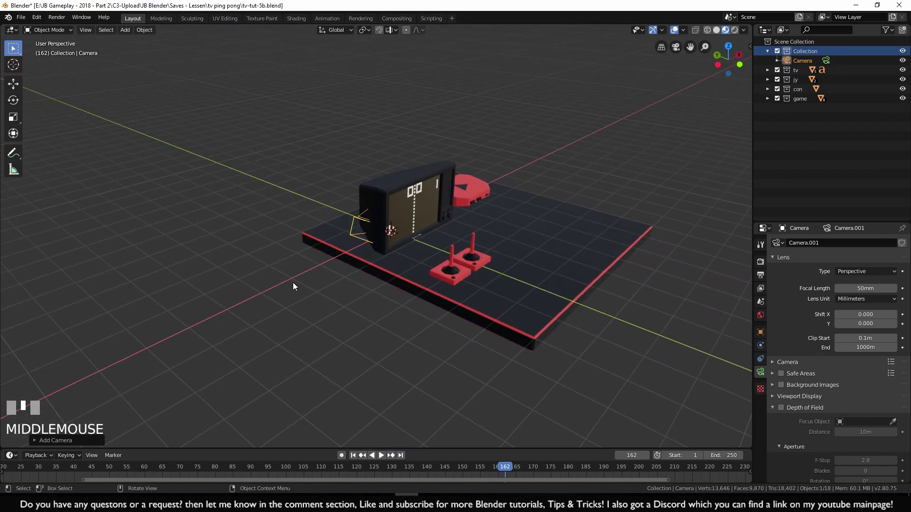
key("KP_0")
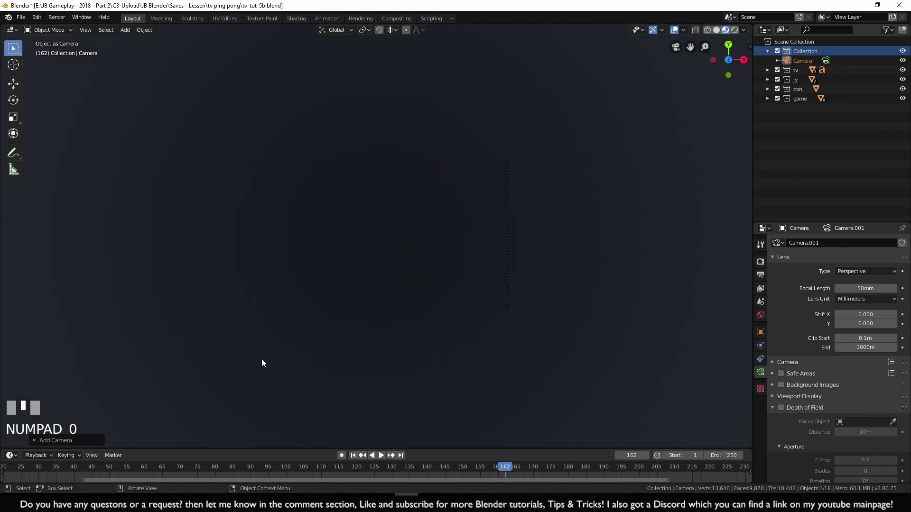
scroll(324, 334, "down", 3)
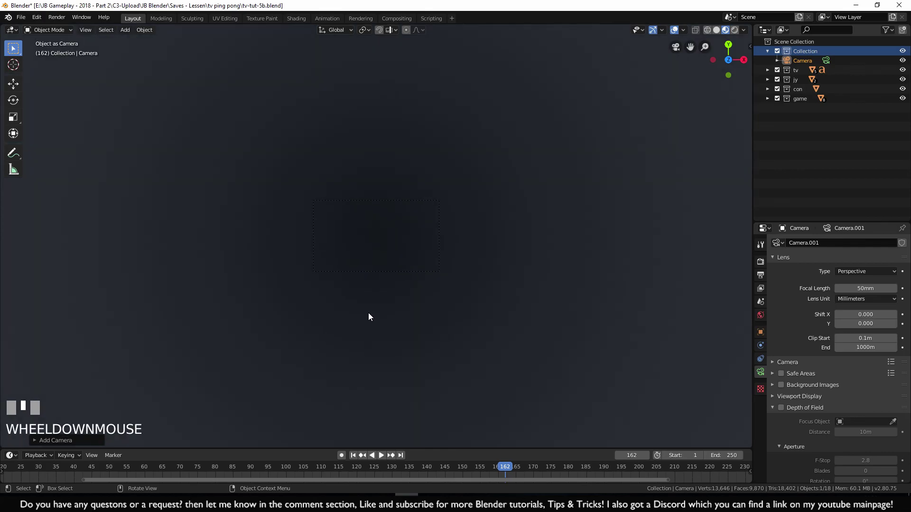
middle_click(369, 314)
scroll(368, 314, "down", 8)
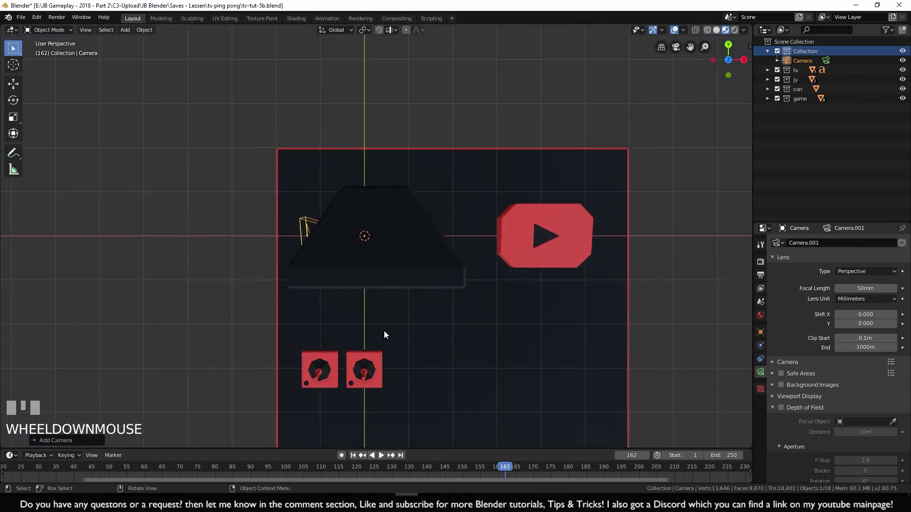
middle_click_drag(385, 335, 370, 263)
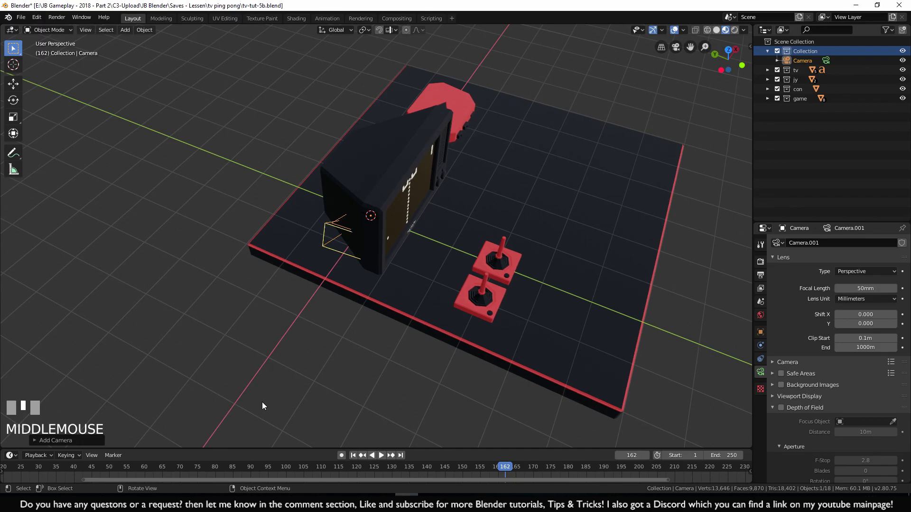
key("ctrl")
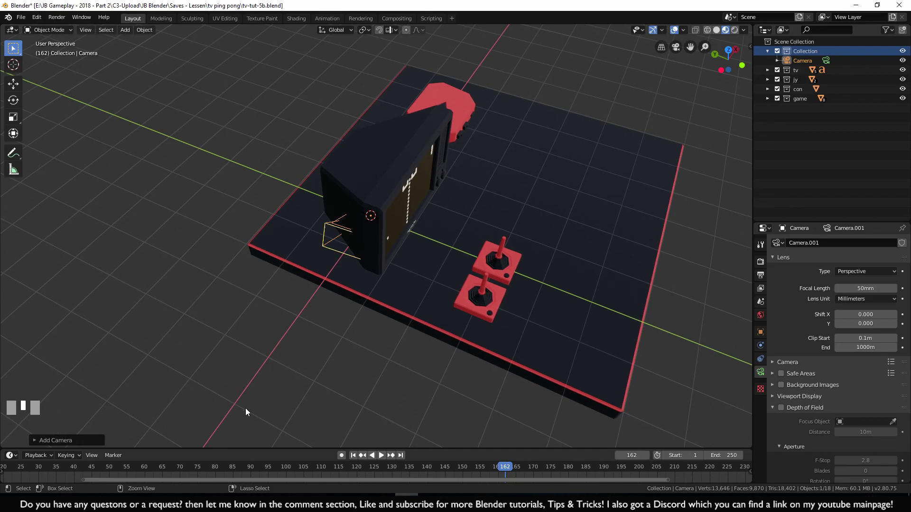
key("ctrl+KP_0")
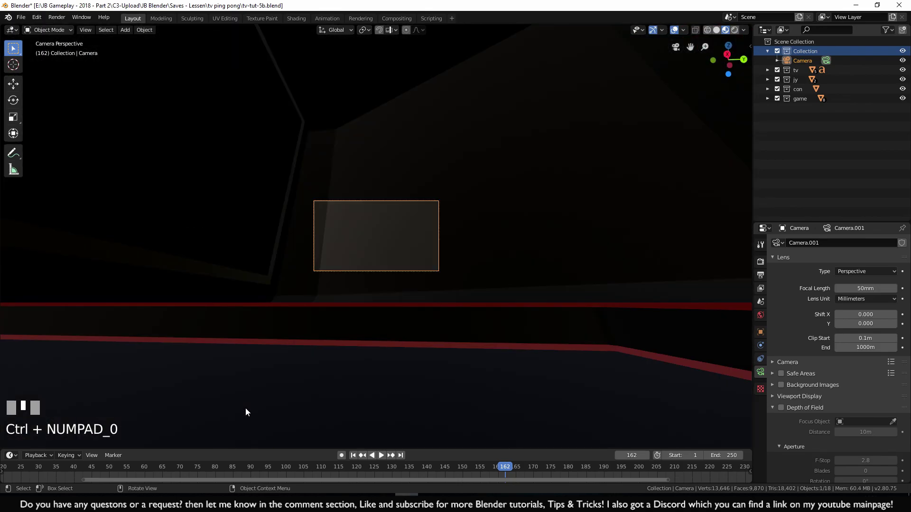
scroll(369, 293, "up", 5)
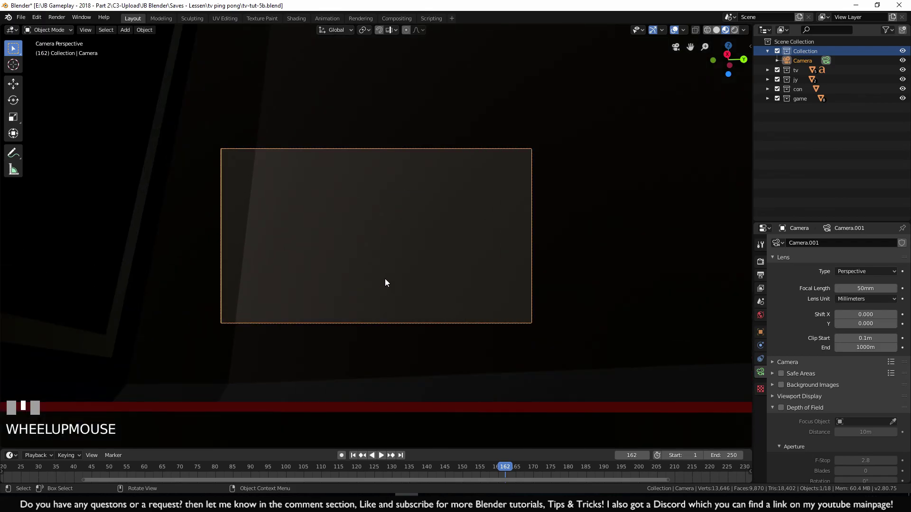
Frame the TV, console and joysticks from an elevated front corner angle and align the camera to that view
scroll(386, 283, "down", 3)
middle_click_drag(385, 283, 479, 300)
scroll(480, 335, "down", 5)
scroll(420, 294, "down", 5)
middle_click_drag(419, 293, 434, 255)
mouse_move(462, 300)
middle_mouse_down()
mouse_move(466, 277)
mouse_move(443, 318)
mouse_move(458, 314)
mouse_move(467, 327)
mouse_move(470, 319)
mouse_move(439, 305)
mouse_move(471, 316)
mouse_move(460, 314)
middle_mouse_up()
scroll(462, 308, "down", 2)
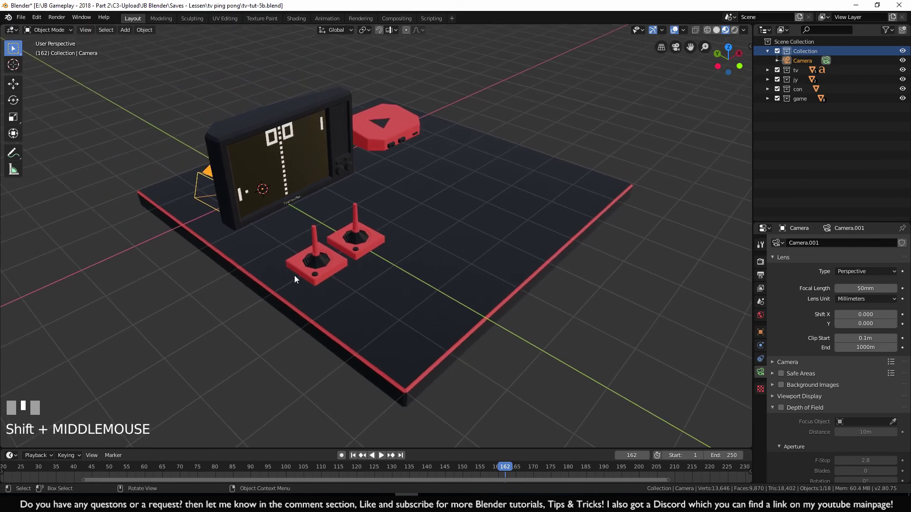
middle_click_drag(546, 338, 508, 292)
scroll(545, 330, "up", 1)
scroll(547, 328, "up", 1)
scroll(542, 314, "down", 1)
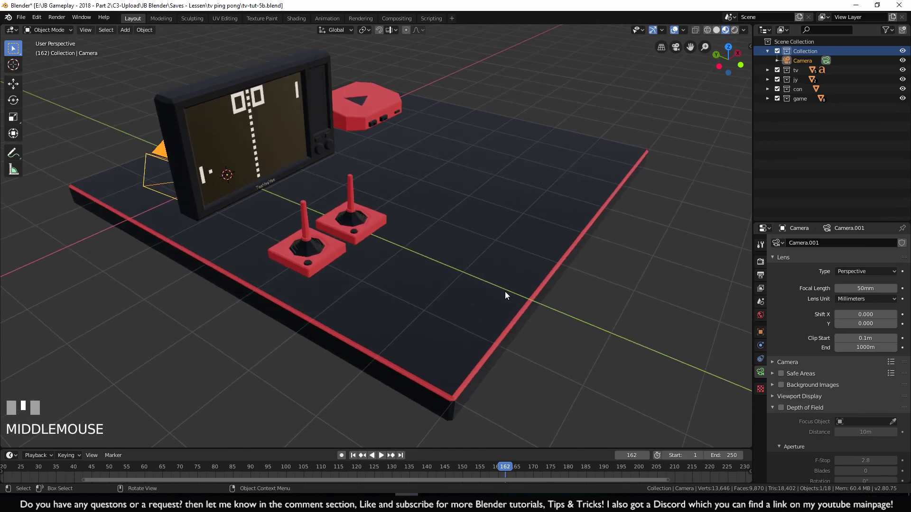
middle_click_drag(192, 171, 200, 174)
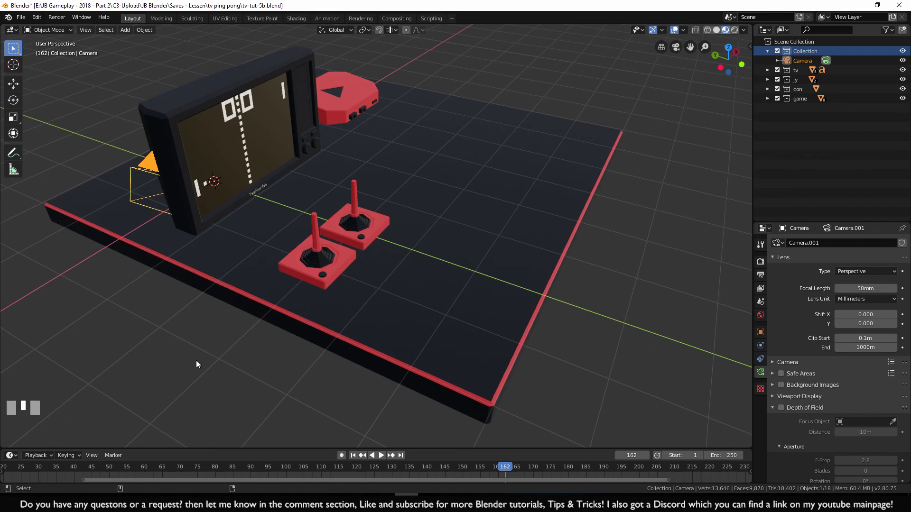
key("ctrl+alt+KP_0")
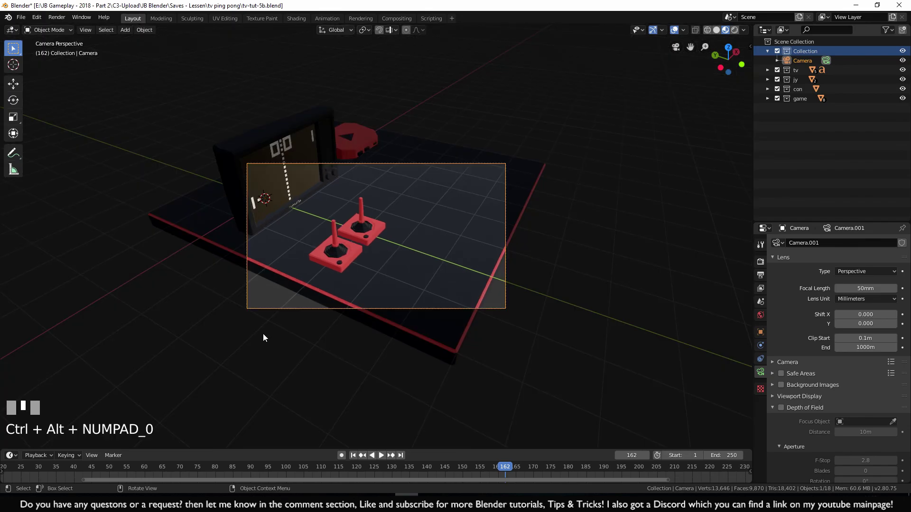
Realign the camera to a slightly wider view that includes more of the slab
middle_click_drag(375, 211, 405, 224)
scroll(379, 213, "down", 3)
scroll(403, 230, "up", 2)
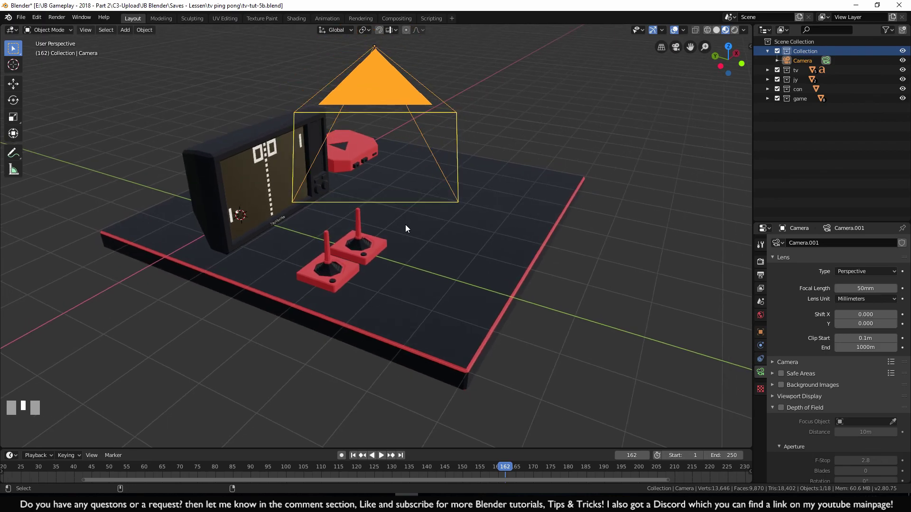
key("ctrl+alt+KP_0")
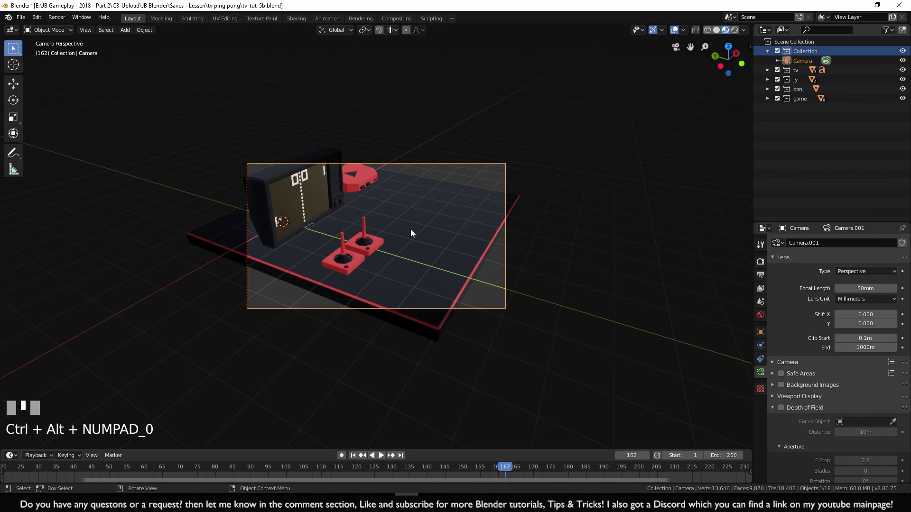
Shift the camera along the global X axis and along the negative Y axis to fit the TV and slab in frame
scroll(413, 237, "up", 5)
key("g")
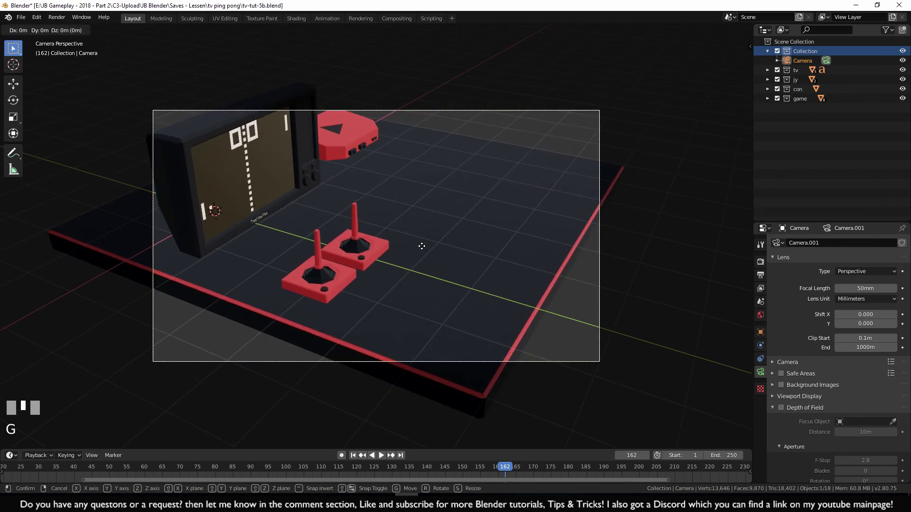
key("x")
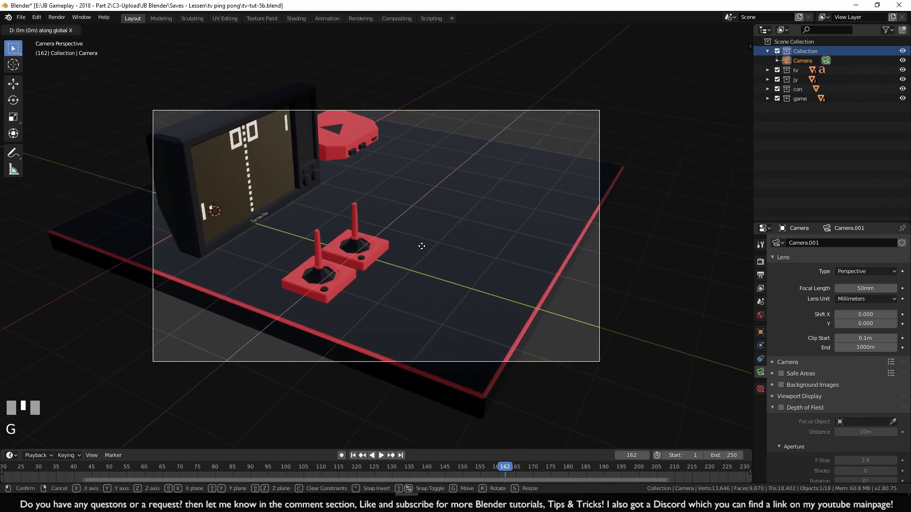
left_click(258, 287)
key("g")
key("y")
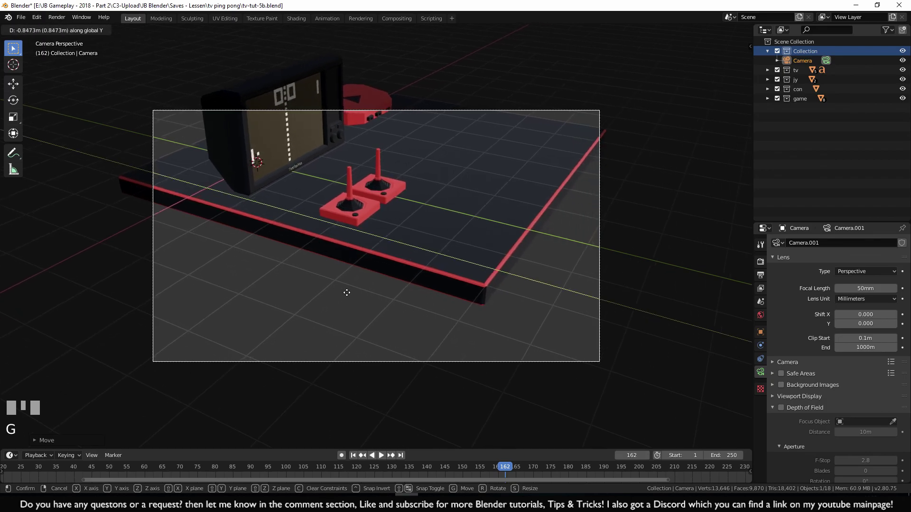
left_click(366, 319)
Raise the camera about 1.4 m along the global Z axis
key("g")
key("z")
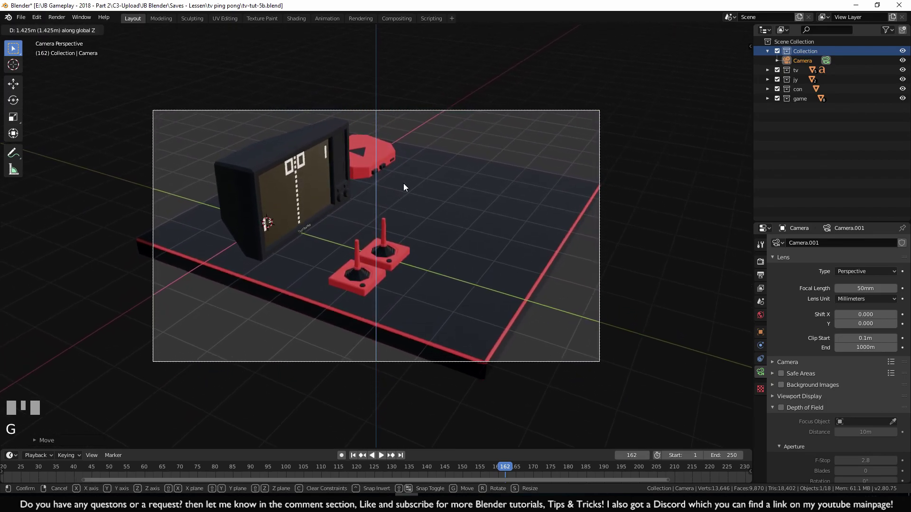
left_click(401, 186)
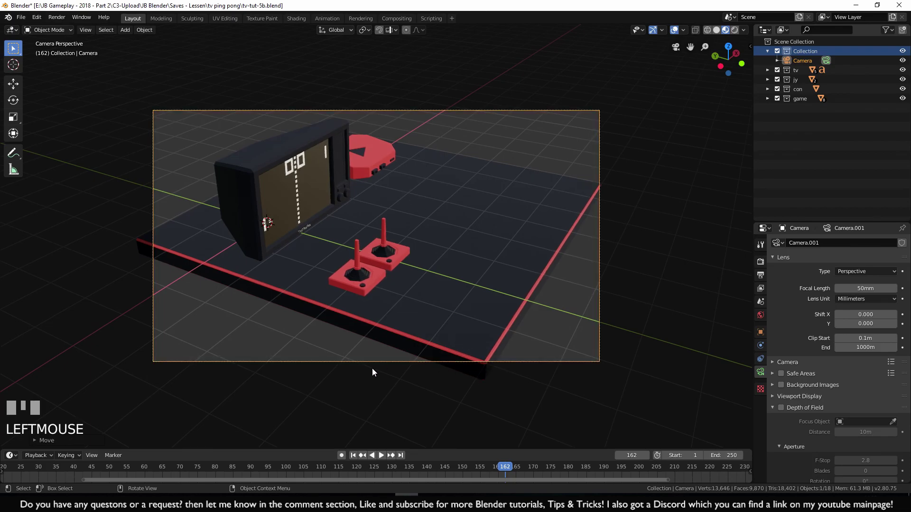
Realign the camera so it faces the slab's front corner more directly, and shift it slightly along the negative global X axis
middle_click_drag(450, 341, 436, 340)
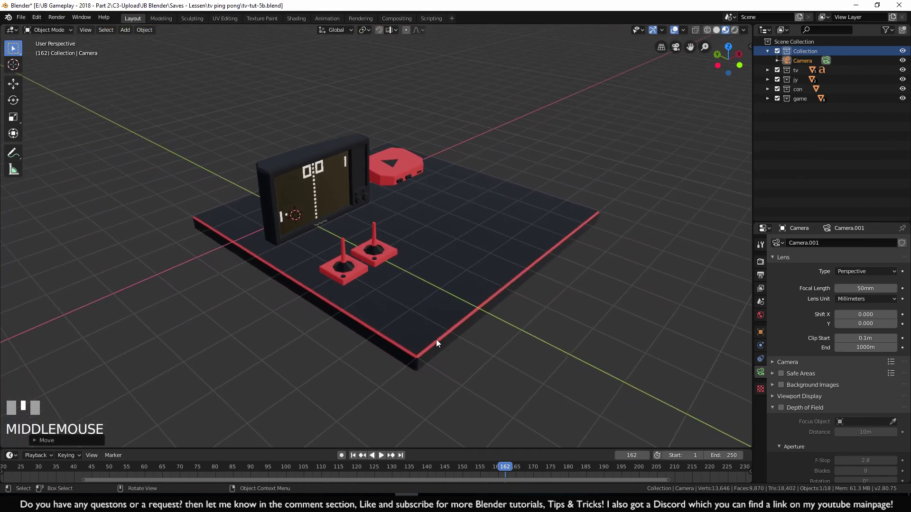
key("ctrl+alt+KP_0")
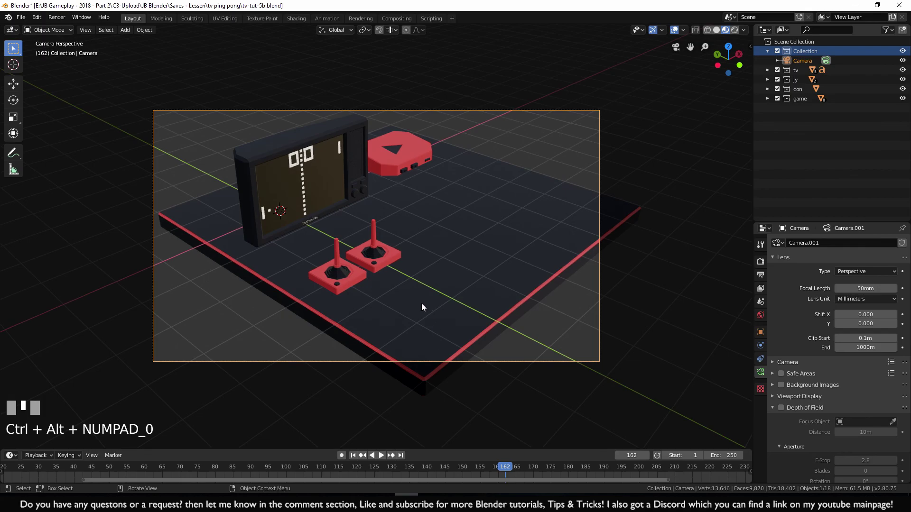
key("g")
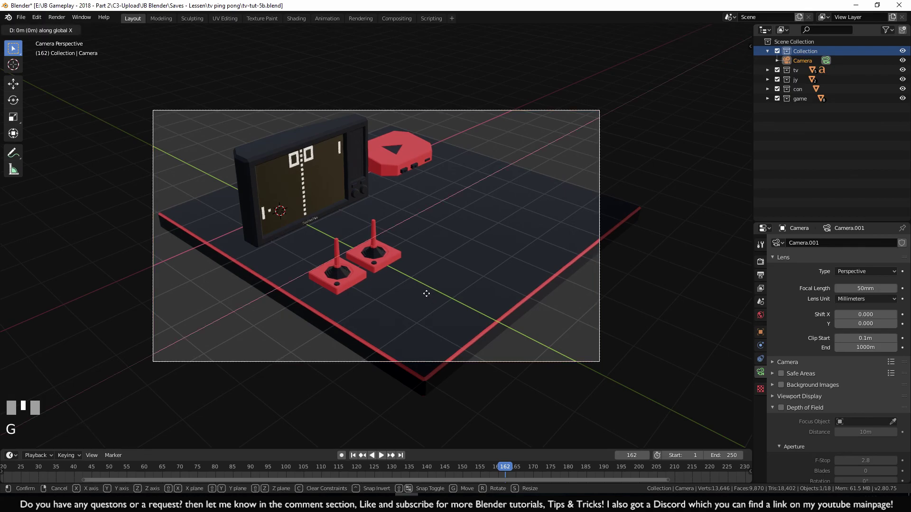
key("x")
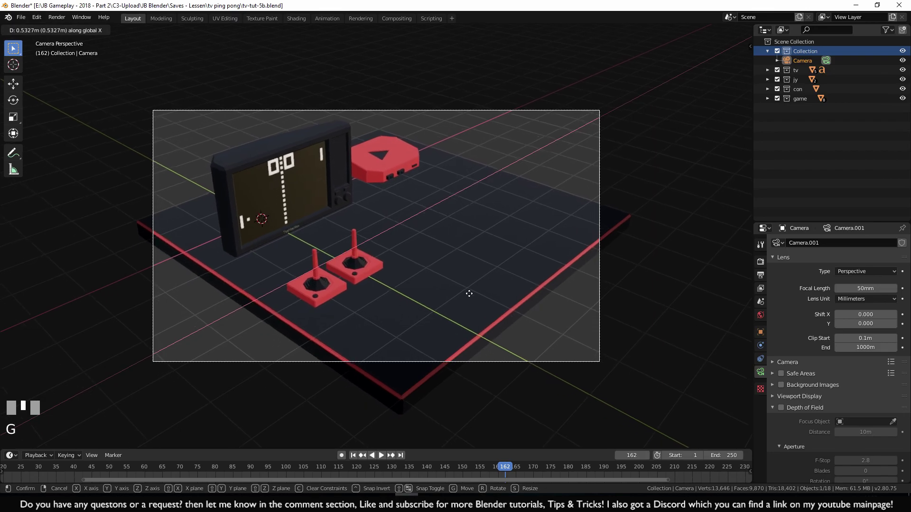
left_click(419, 328)
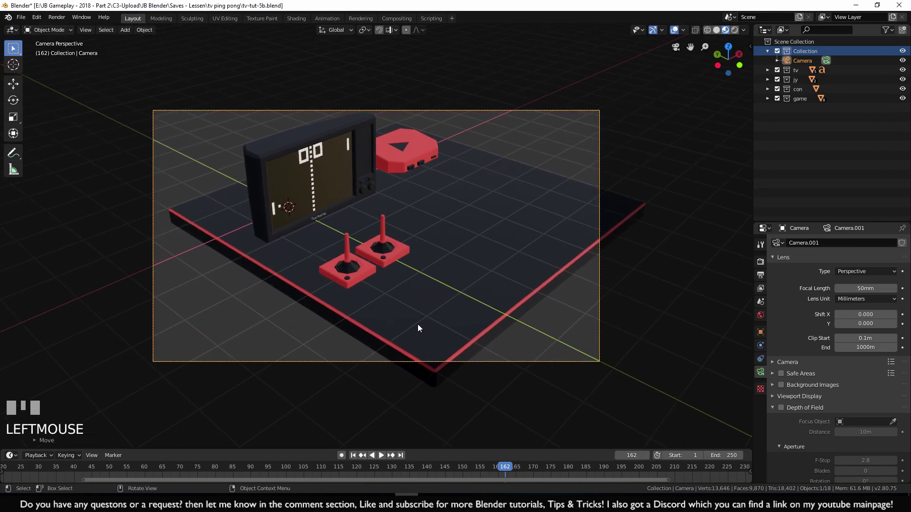
Move the camera back along the global Y and X axes, ending with about -0.29 m in Y, to fit the slab's side corners in frame
key("g")
key("y")
left_click(517, 366)
key("g")
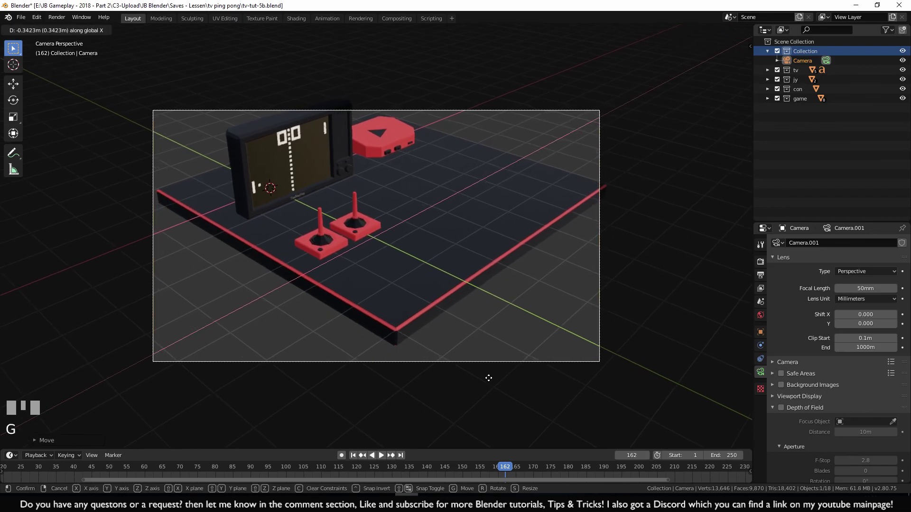
left_click(480, 346)
key("g")
key("y")
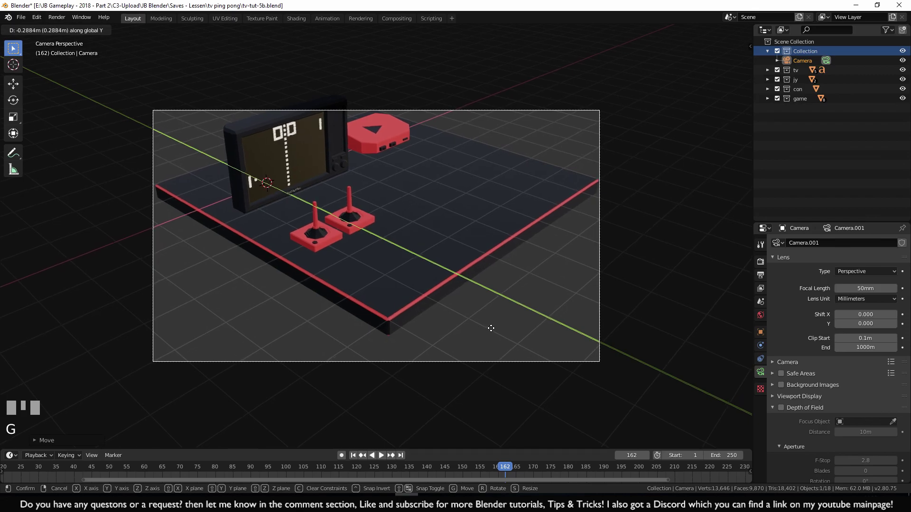
left_click(491, 329)
left_click(596, 183)
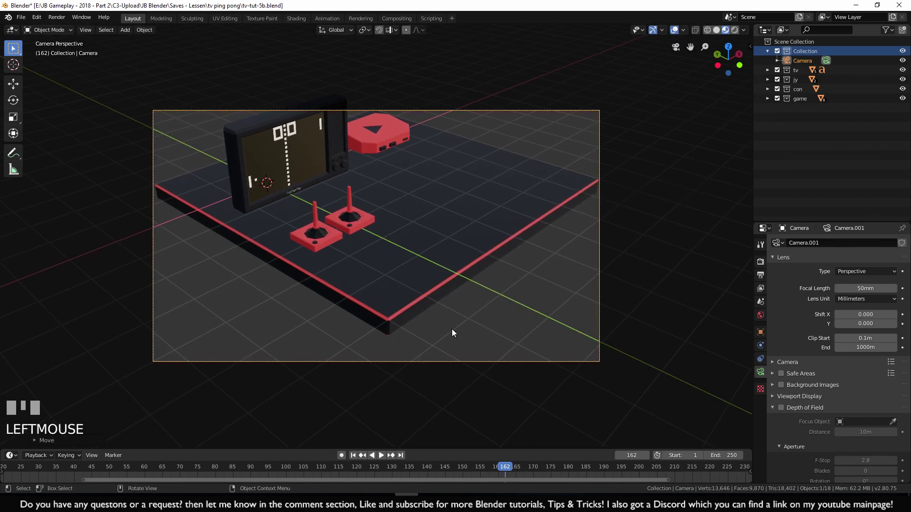
Raise the camera along the global Z axis until the TV's top and the slab's front corner both fit inside the frame
key("g")
key("z")
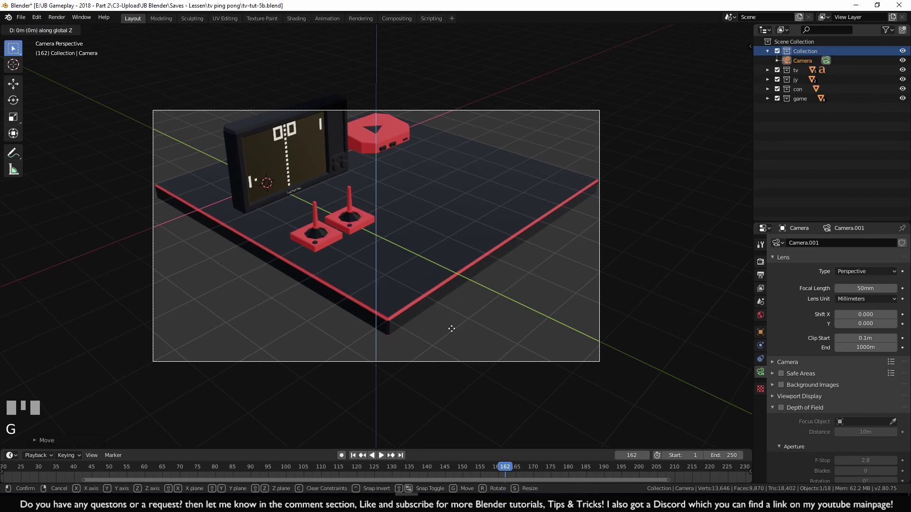
left_click(460, 276)
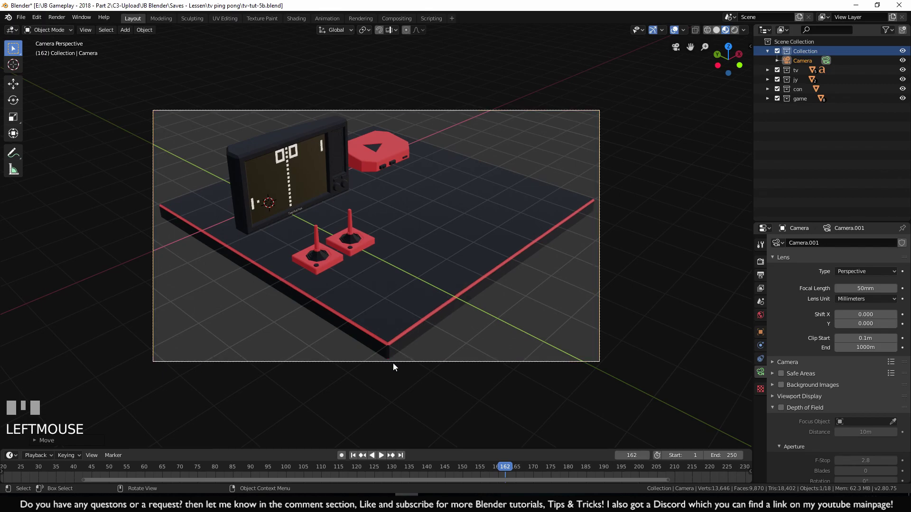
left_click(151, 207)
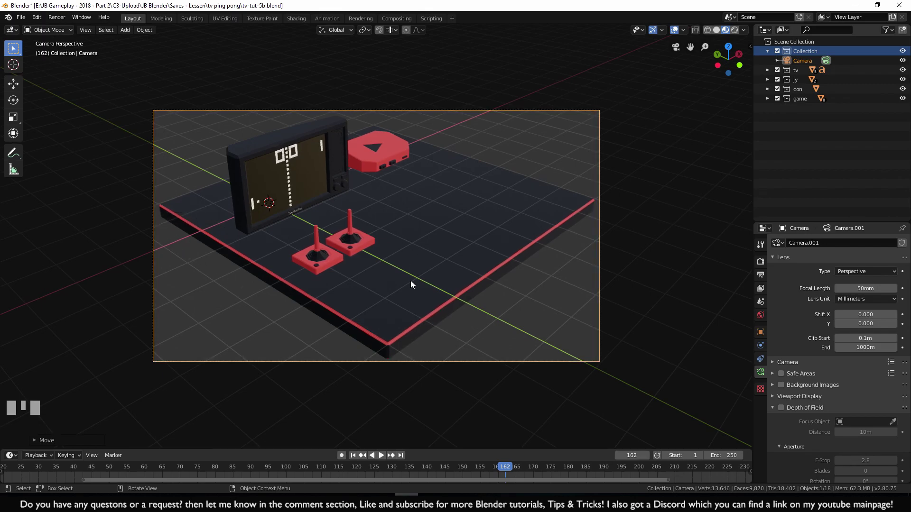
Tilt the camera slightly by setting its X rotation to 59.6°
scroll(448, 268, "up", 2)
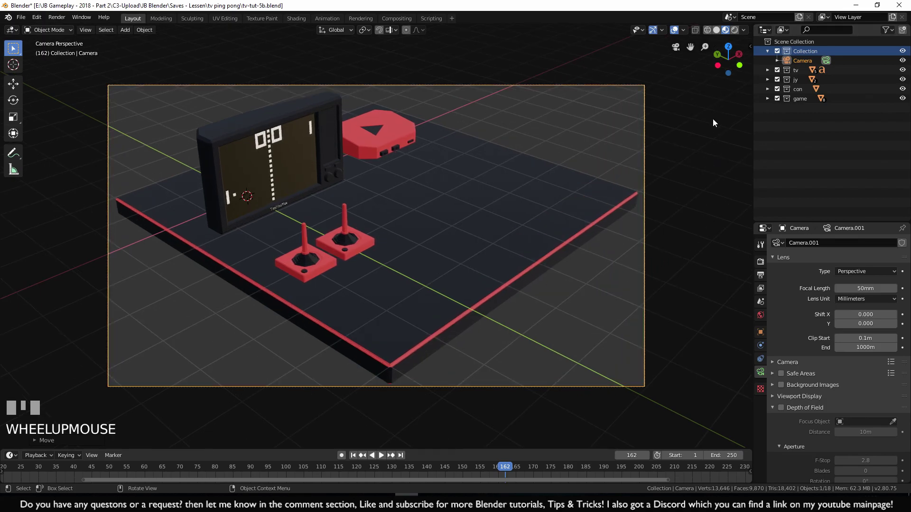
key("n")
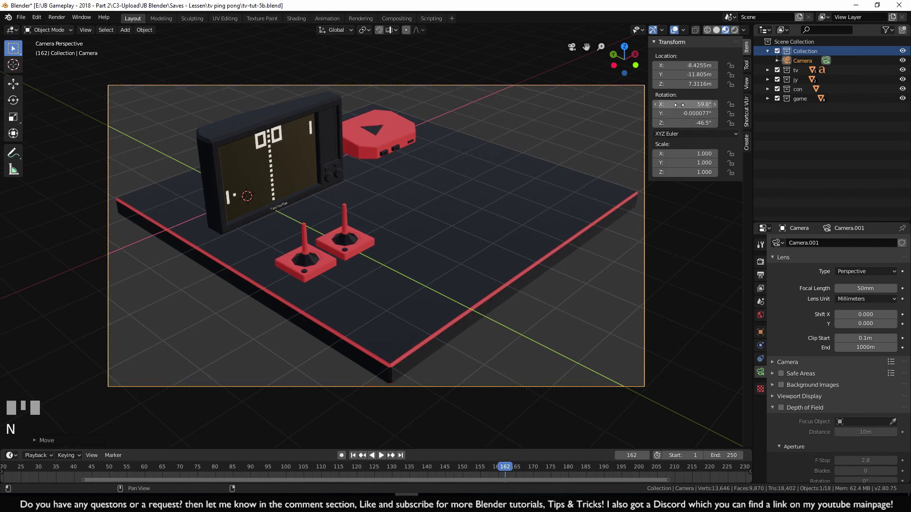
mouse_move(688, 104)
left_mouse_down()
mouse_move(697, 104)
mouse_move(685, 104)
left_mouse_up()
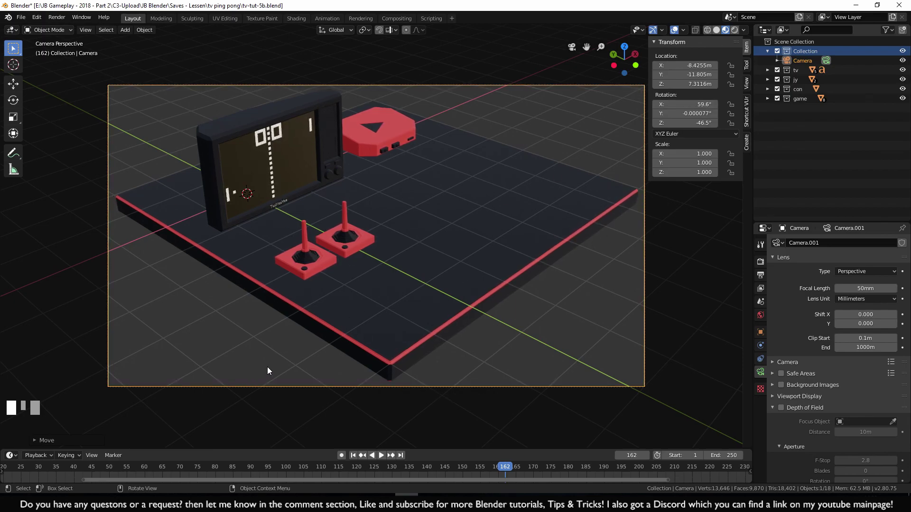
key("n")
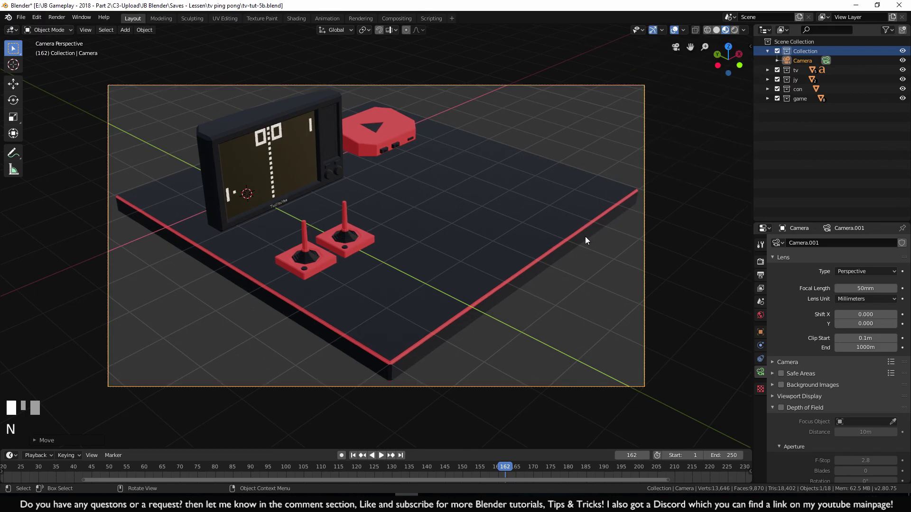
Realign the camera to a slightly more distant view with extra margin around the slab, and switch the viewport to rendered shading
middle_click(391, 240)
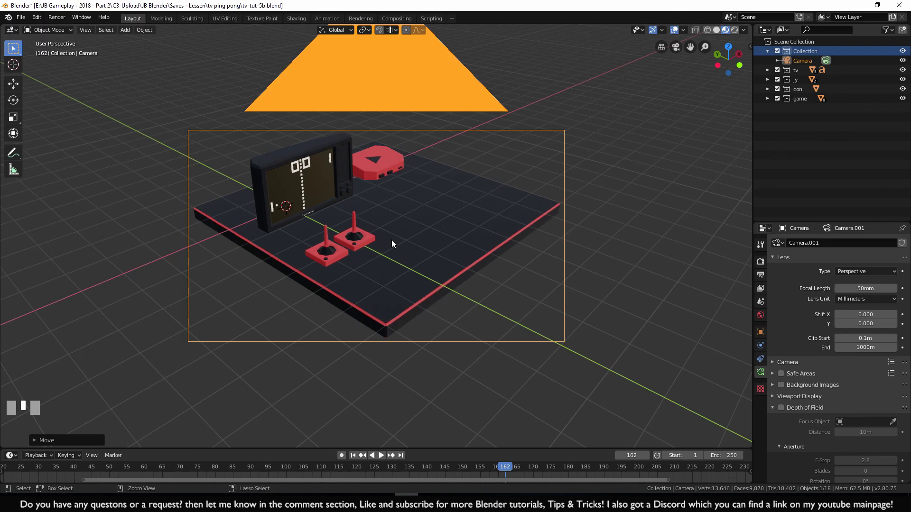
mouse_move(389, 247)
middle_mouse_down("ctrl")
mouse_move(388, 239)
mouse_move(394, 267)
mouse_move(400, 247)
mouse_move(401, 254)
middle_mouse_up("ctrl")
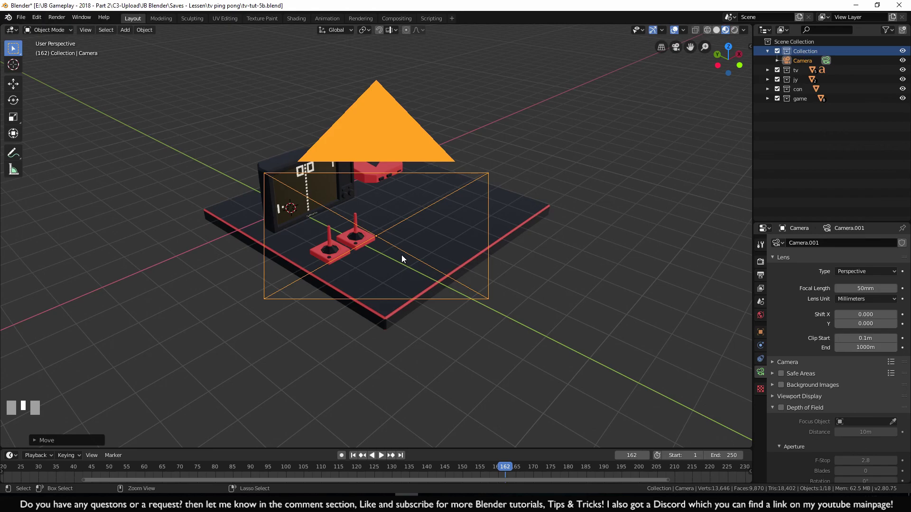
key("ctrl+alt+KP_0")
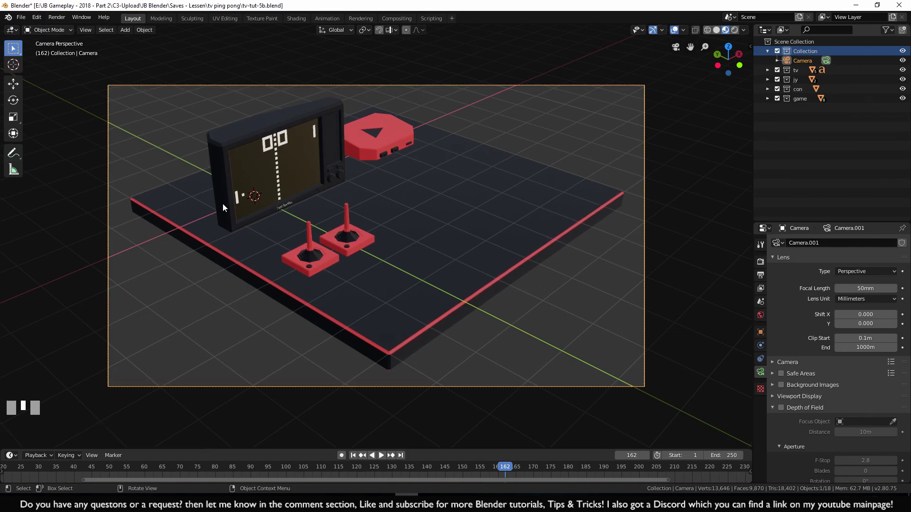
left_click(734, 31)
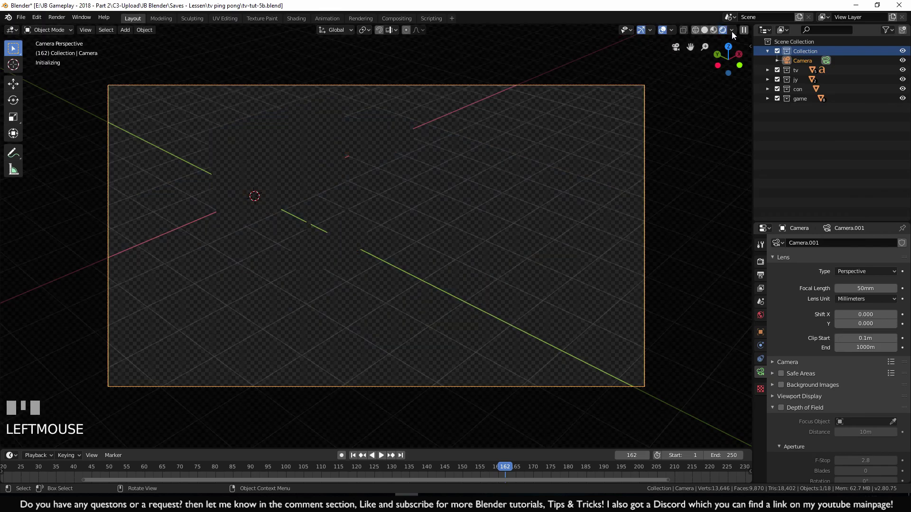